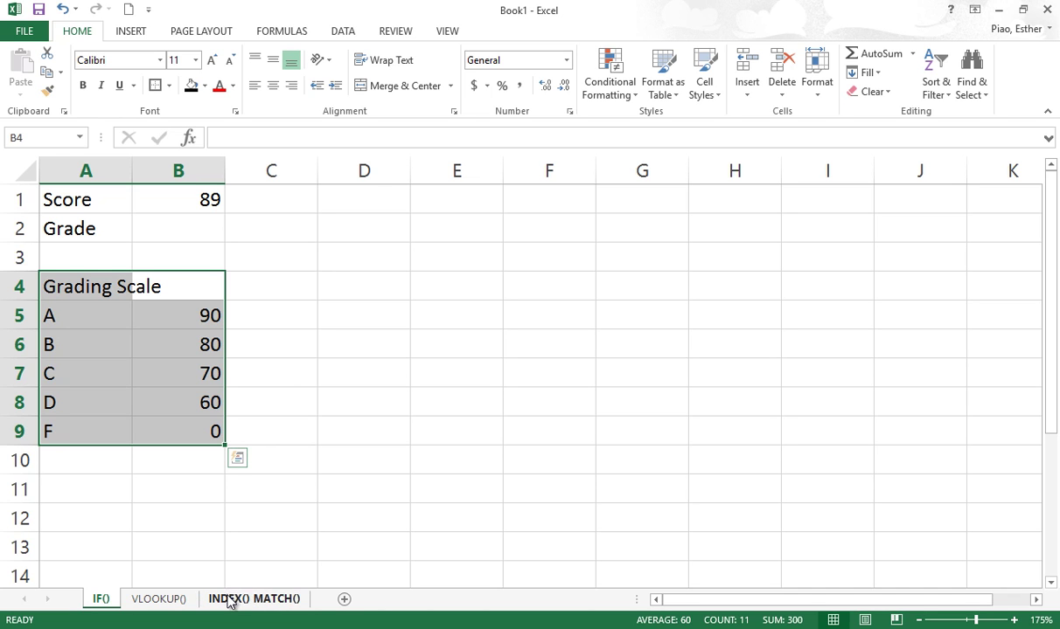
# - Start an IF() formula in grade cell B2 and open its function arguments
pyautogui.click(208, 346)
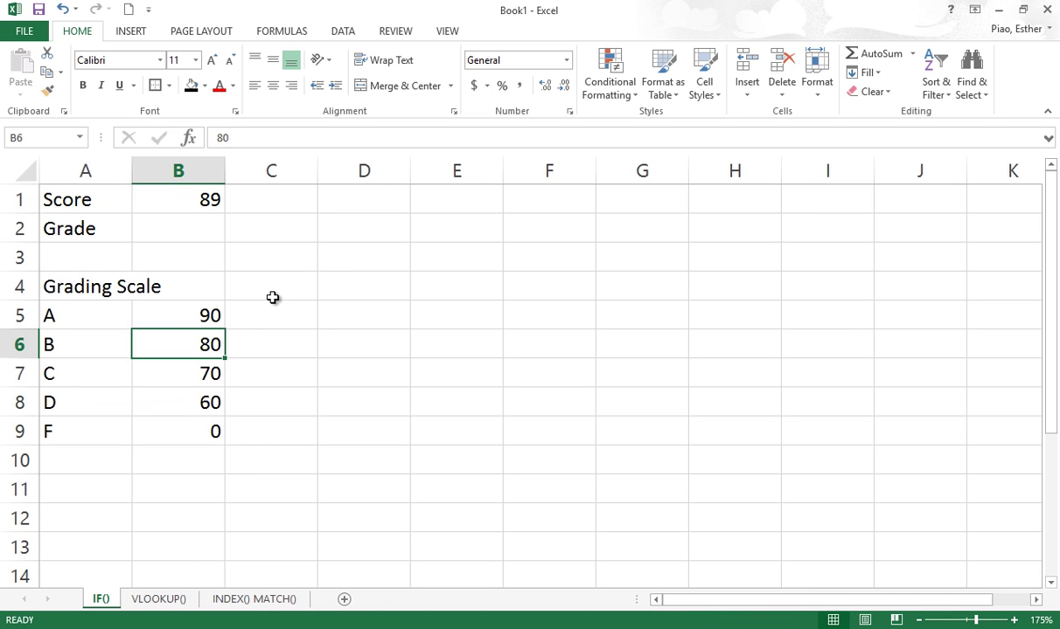
pyautogui.click(252, 294)
pyautogui.click(198, 231)
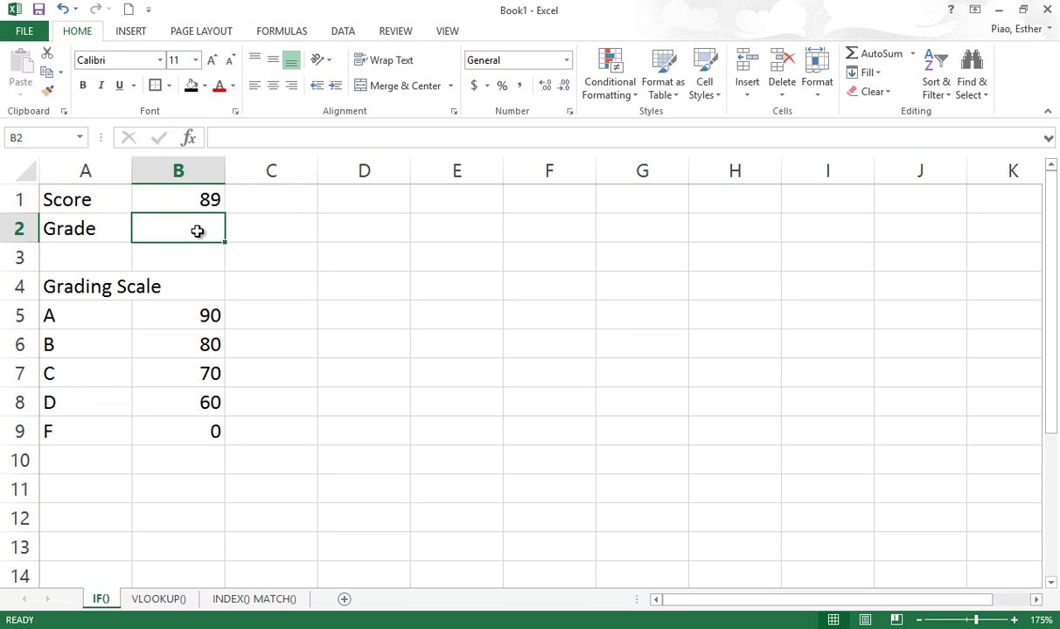
pyautogui.write('=IF()')
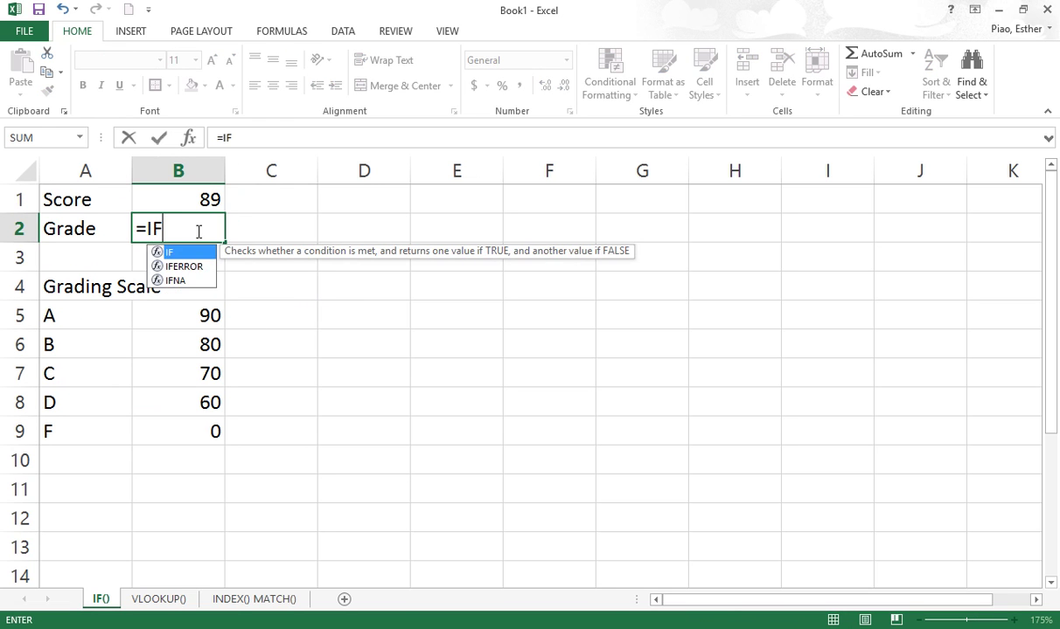
pyautogui.click(189, 138)
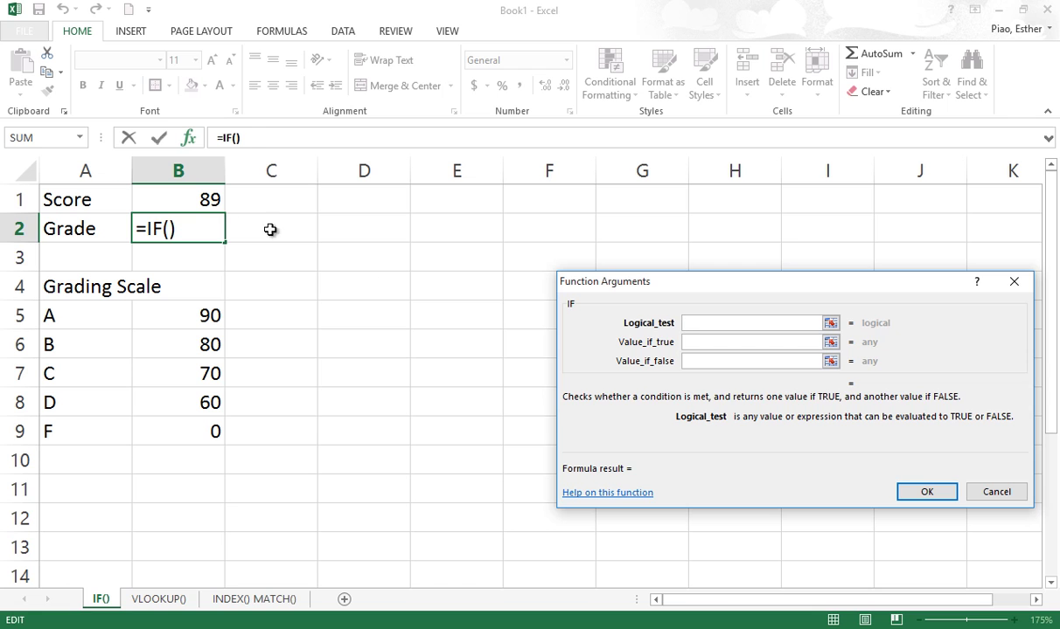
pyautogui.click(215, 202)
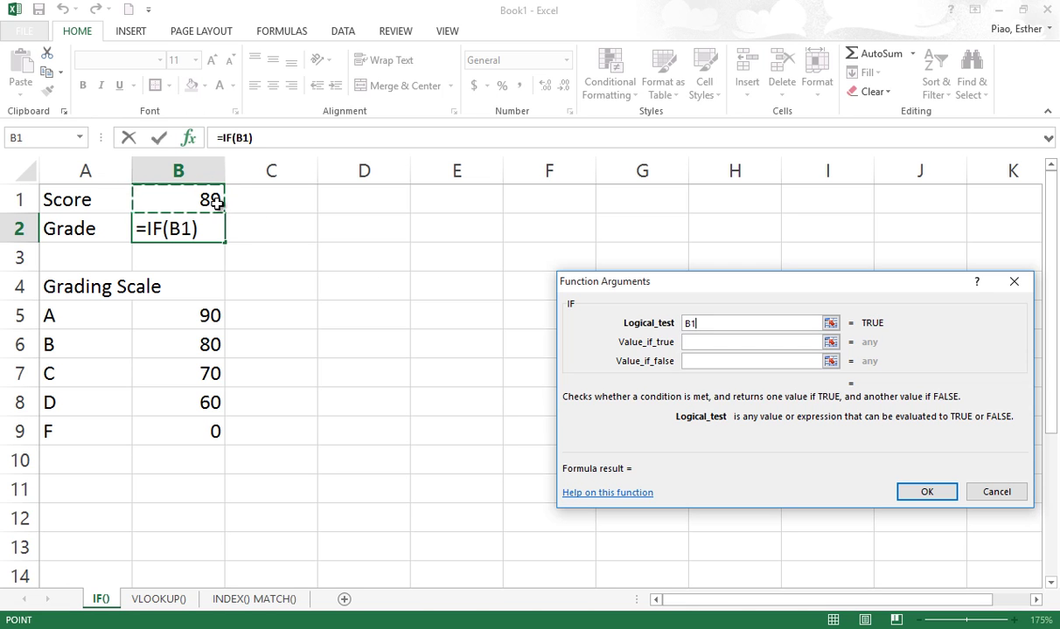
pyautogui.write('>=0')
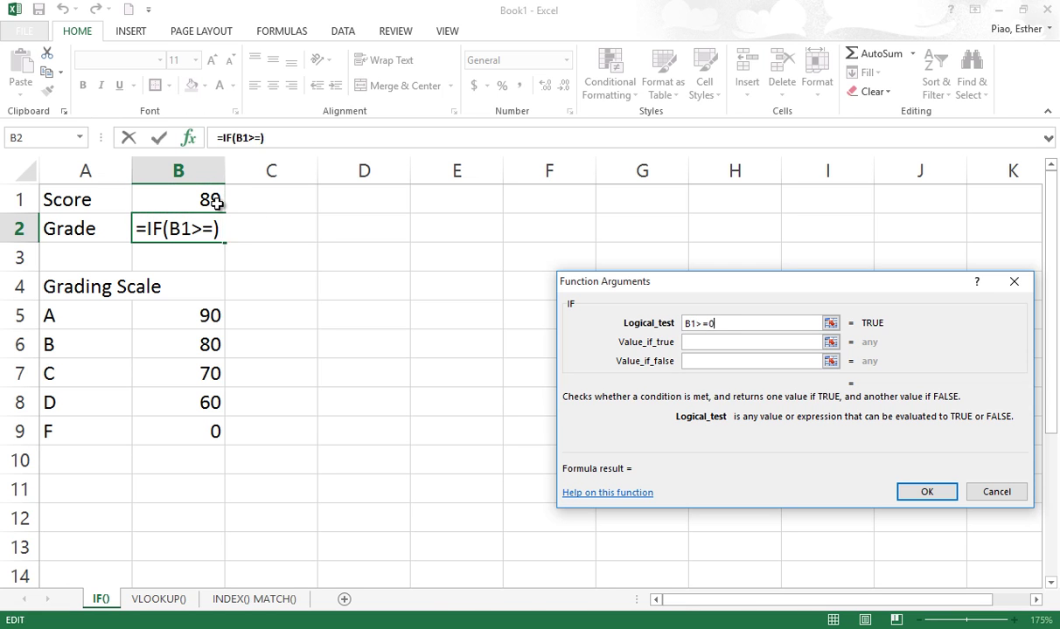
pyautogui.write(',')
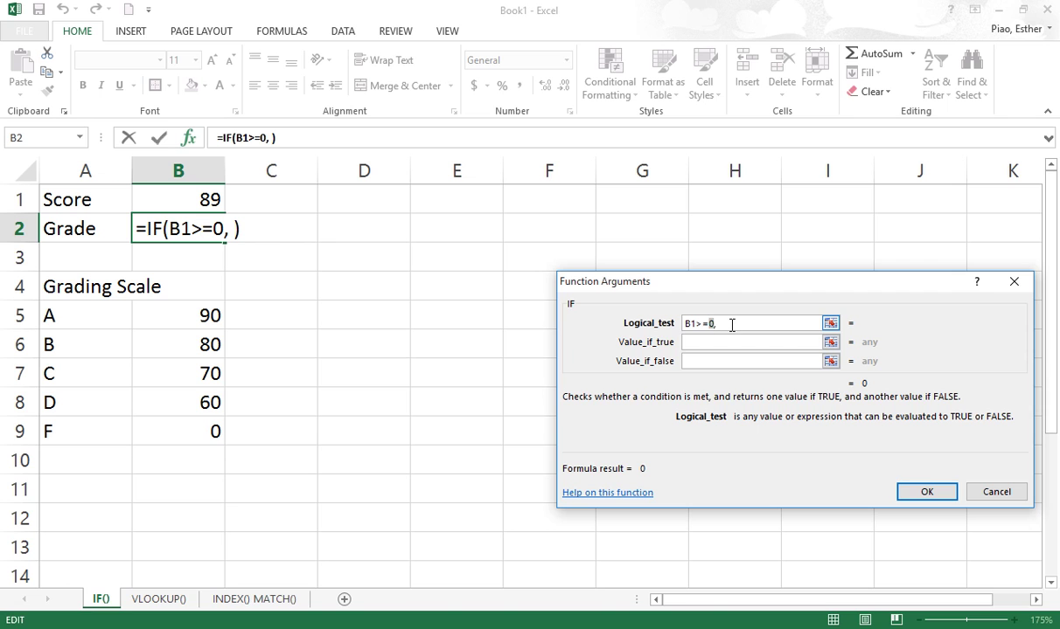
pyautogui.press('BackSpace')
pyautogui.press('BackSpace')
pyautogui.press('BackSpace')
pyautogui.press('BackSpace')
pyautogui.press('BackSpace')
pyautogui.press('BackSpace')
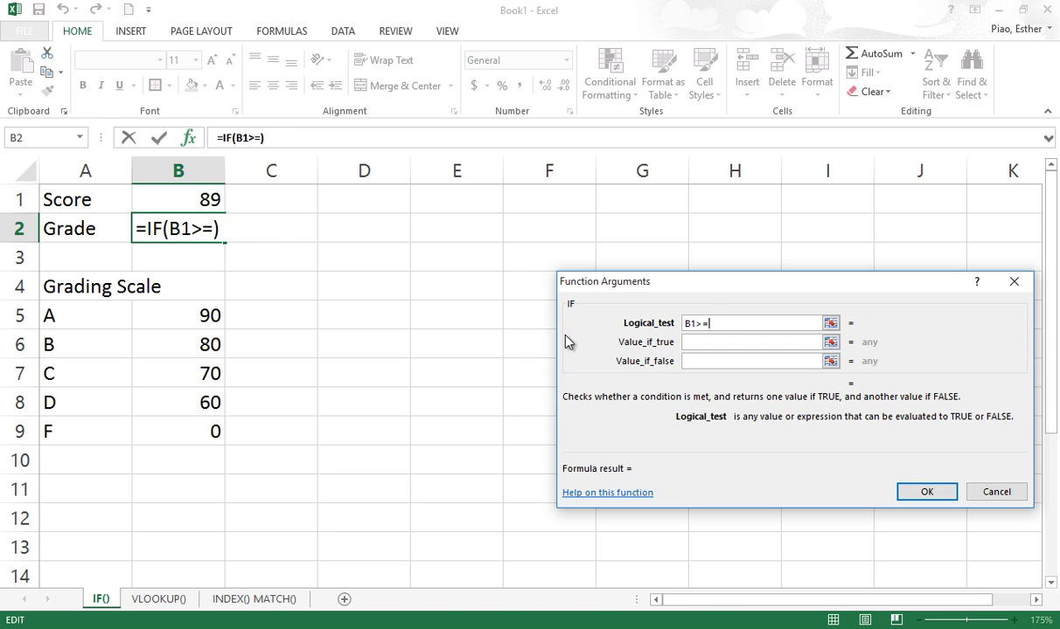
pyautogui.press('BackSpace')
# - Set the IF logical test to B1>=B5, with A5 as the value if true and a nested if() as the value if false
pyautogui.write('B1')
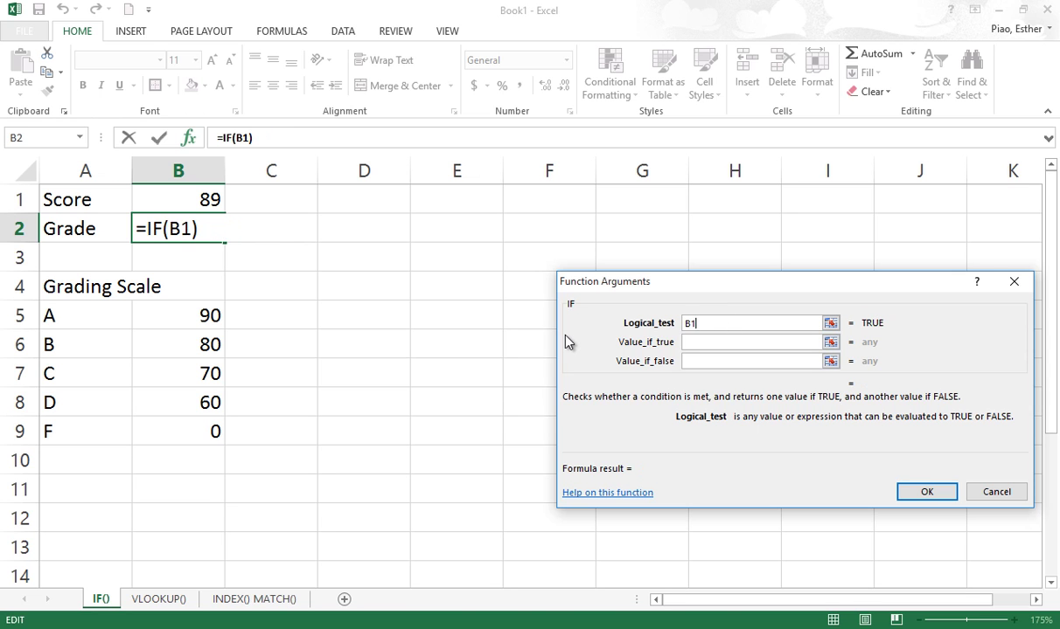
pyautogui.write('>=')
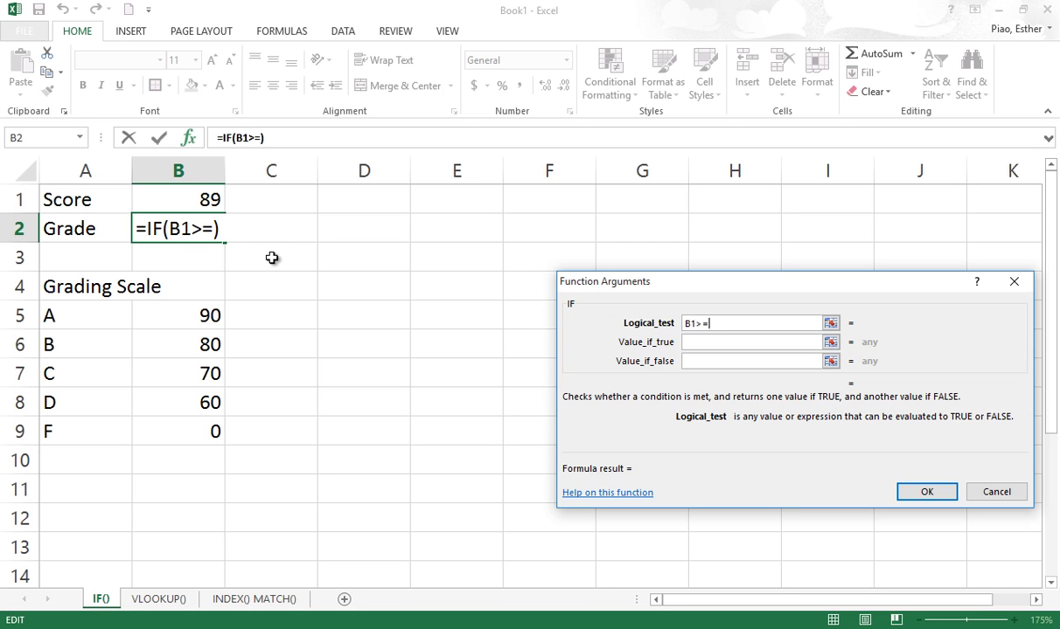
pyautogui.click(191, 316)
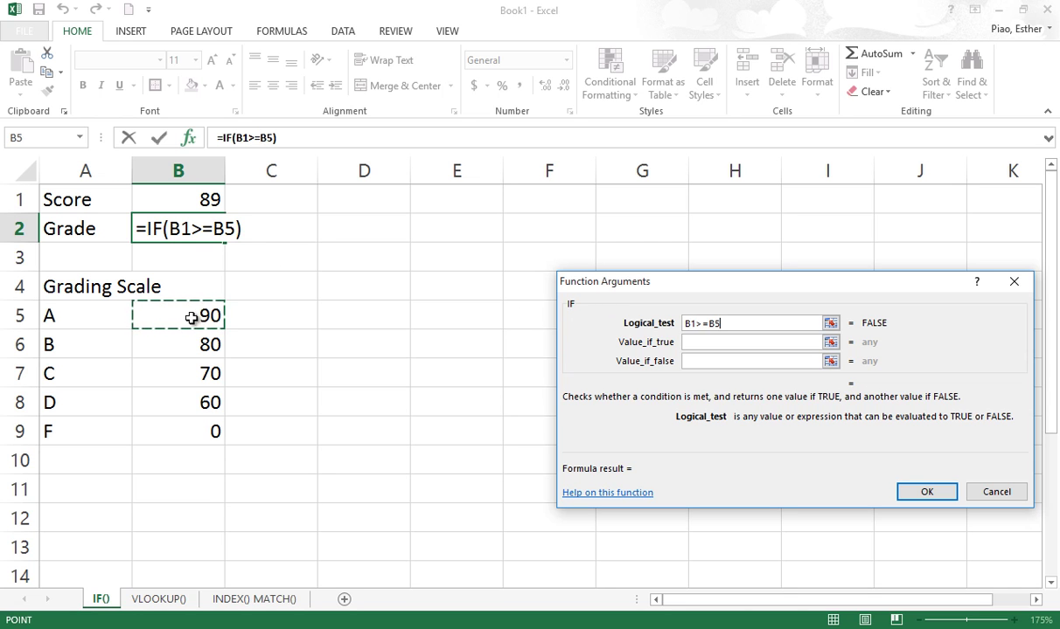
pyautogui.click(734, 345)
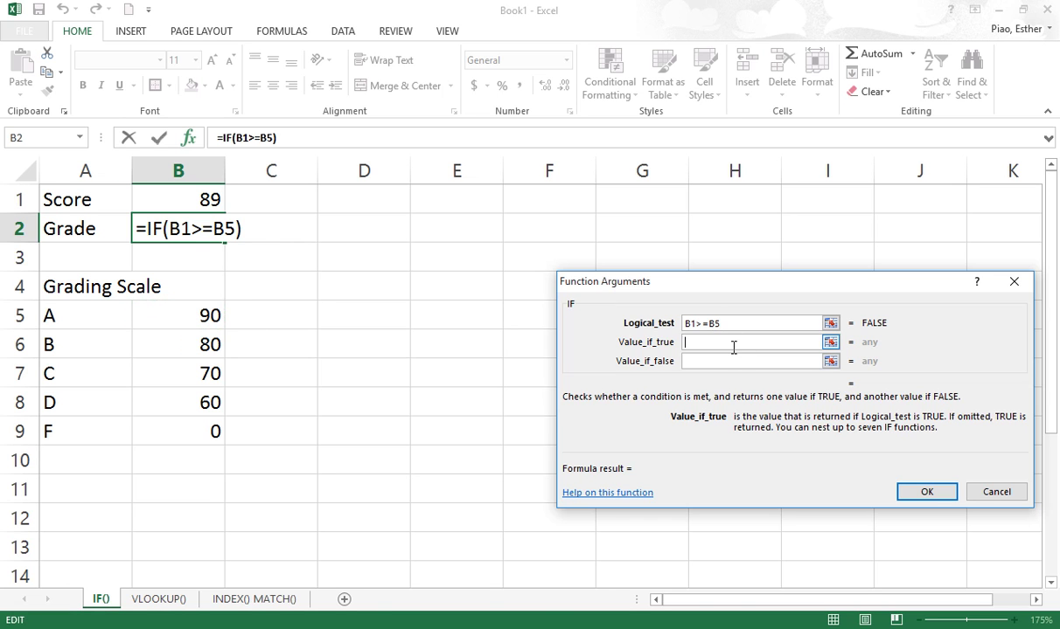
pyautogui.click(75, 318)
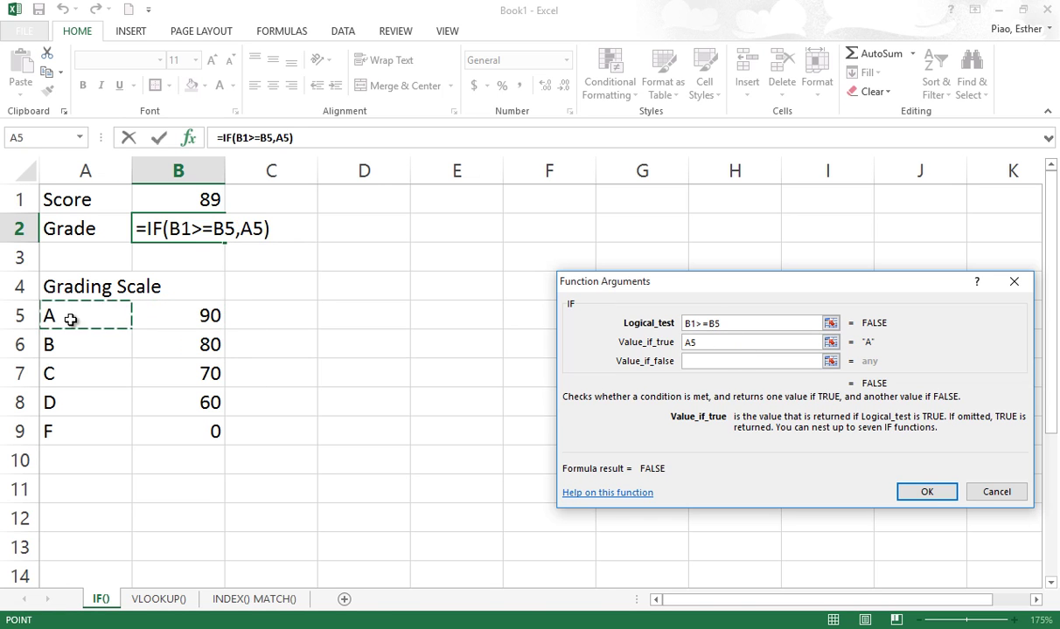
pyautogui.click(731, 359)
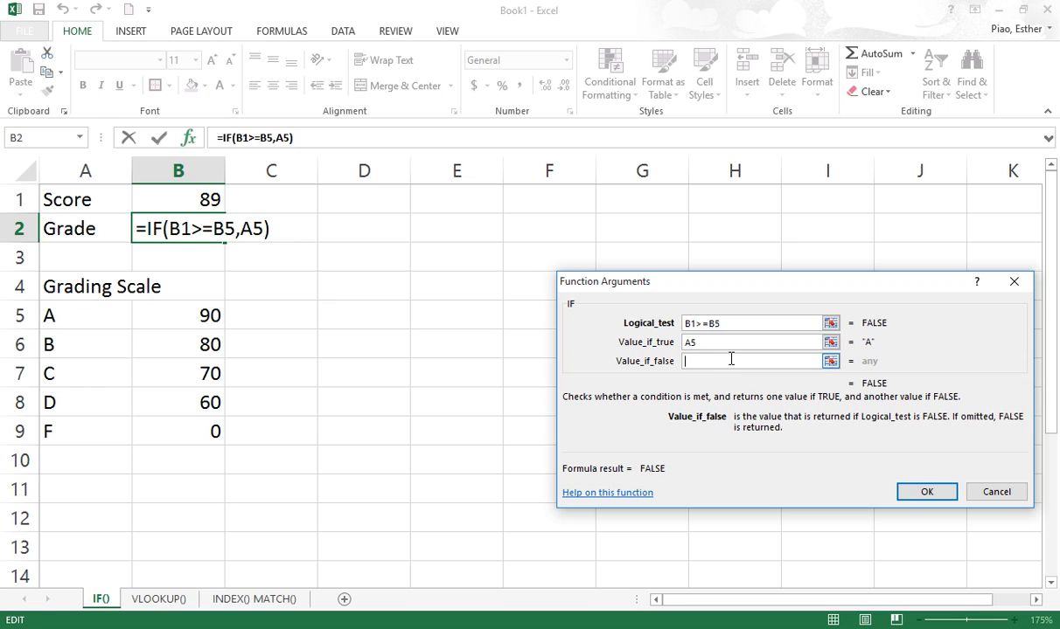
pyautogui.write('if()')
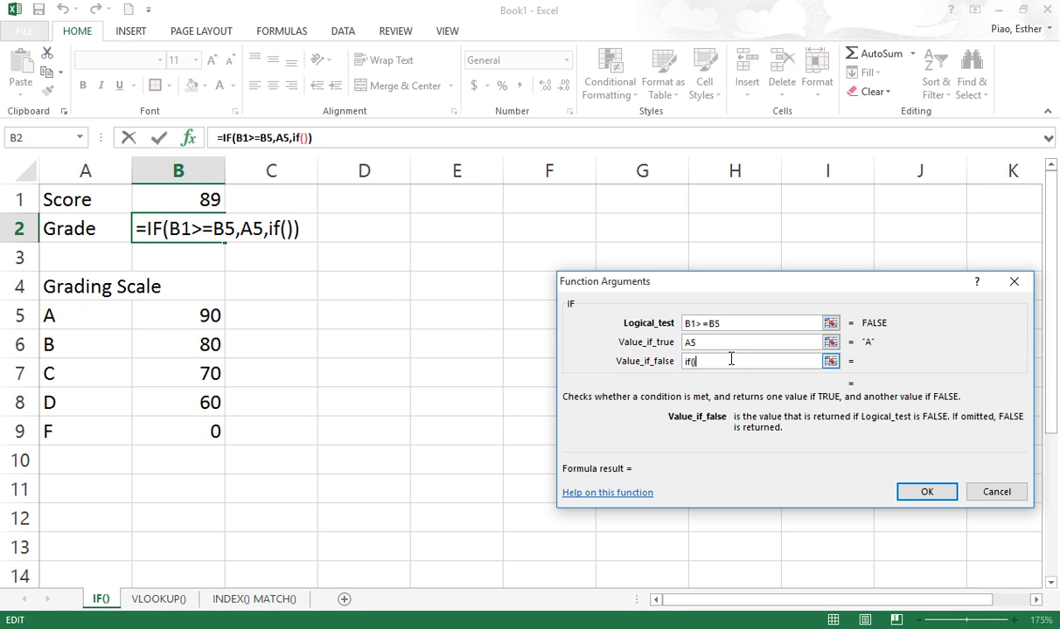
# - Fill the second IF with logical test B1>=B6, value if true A6, and another nested if() as the value if false
pyautogui.click(302, 137)
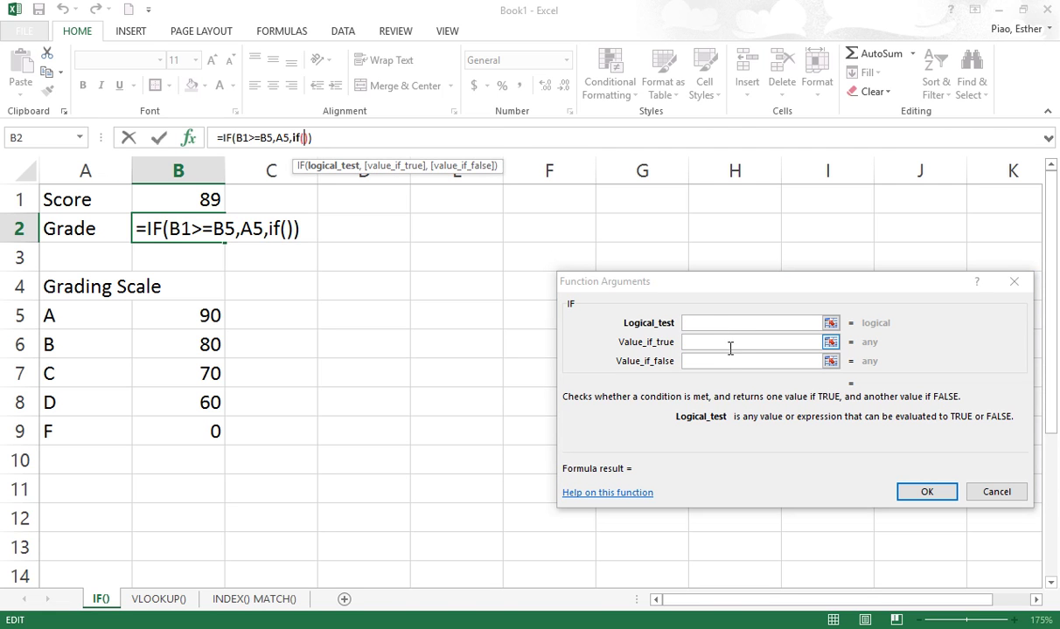
pyautogui.click(710, 323)
pyautogui.click(212, 199)
pyautogui.write('>=')
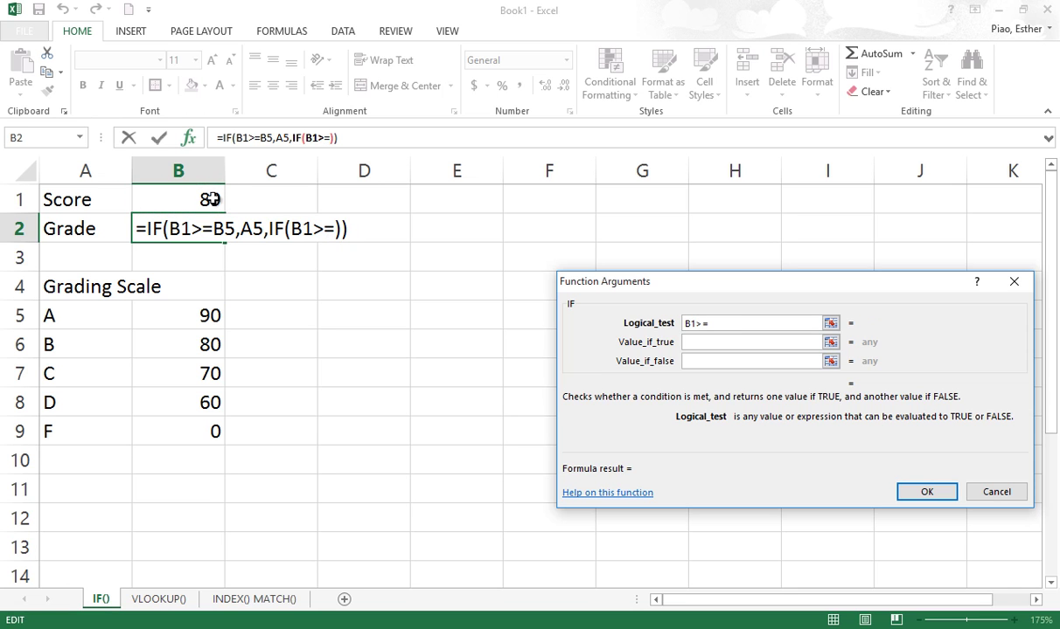
pyautogui.click(176, 344)
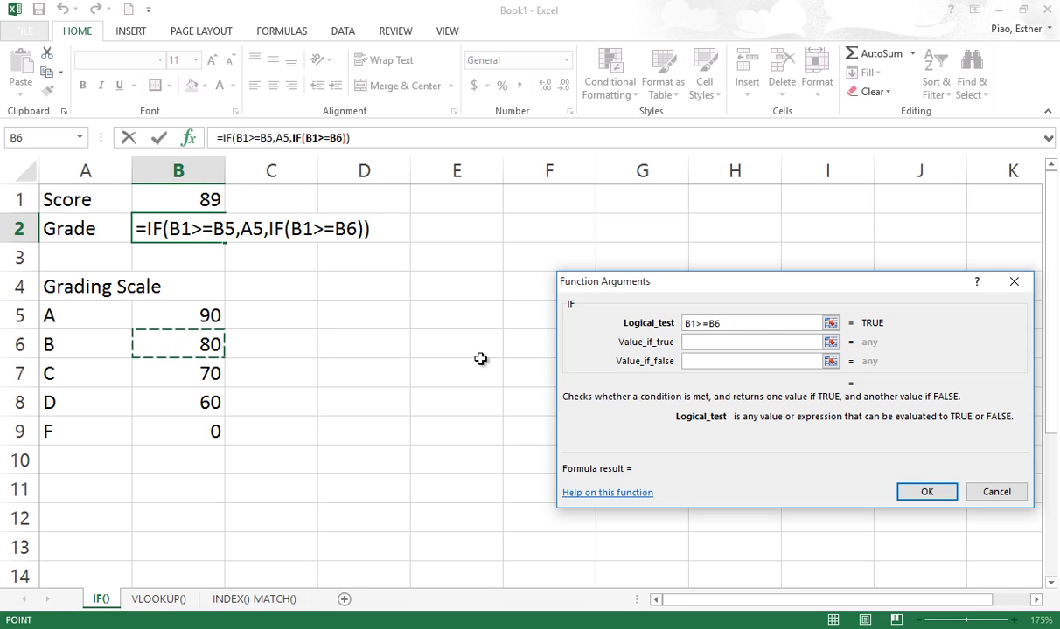
pyautogui.click(743, 342)
pyautogui.click(114, 350)
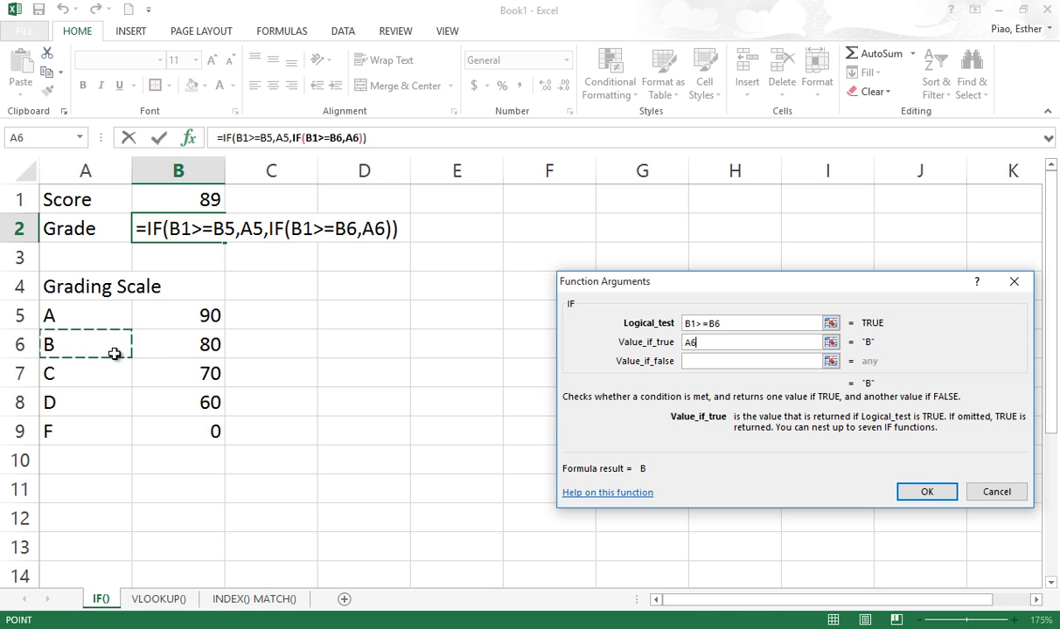
pyautogui.click(720, 362)
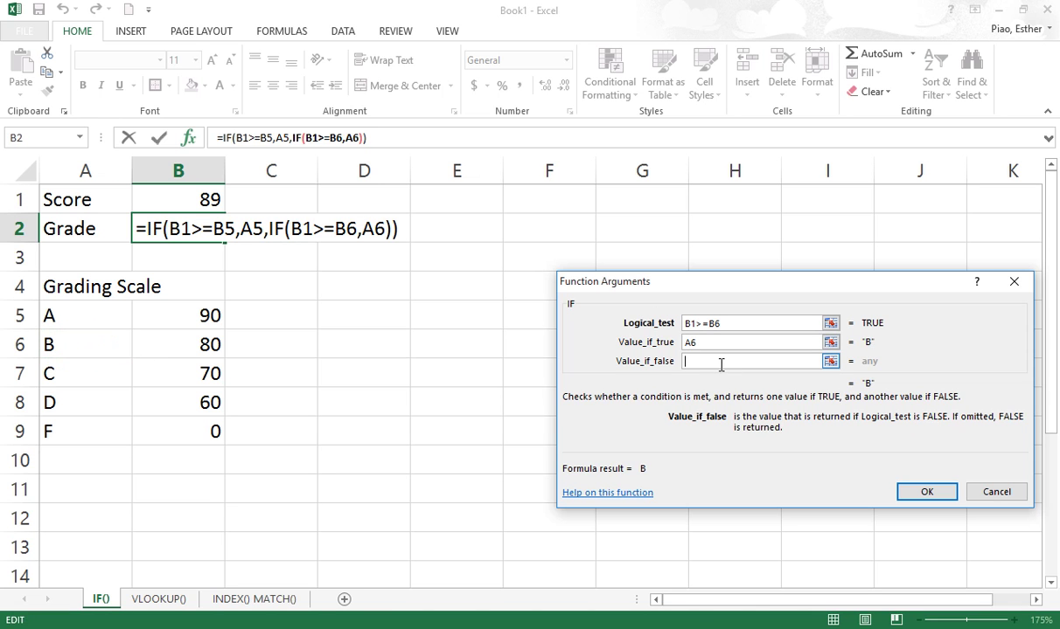
pyautogui.write('if()')
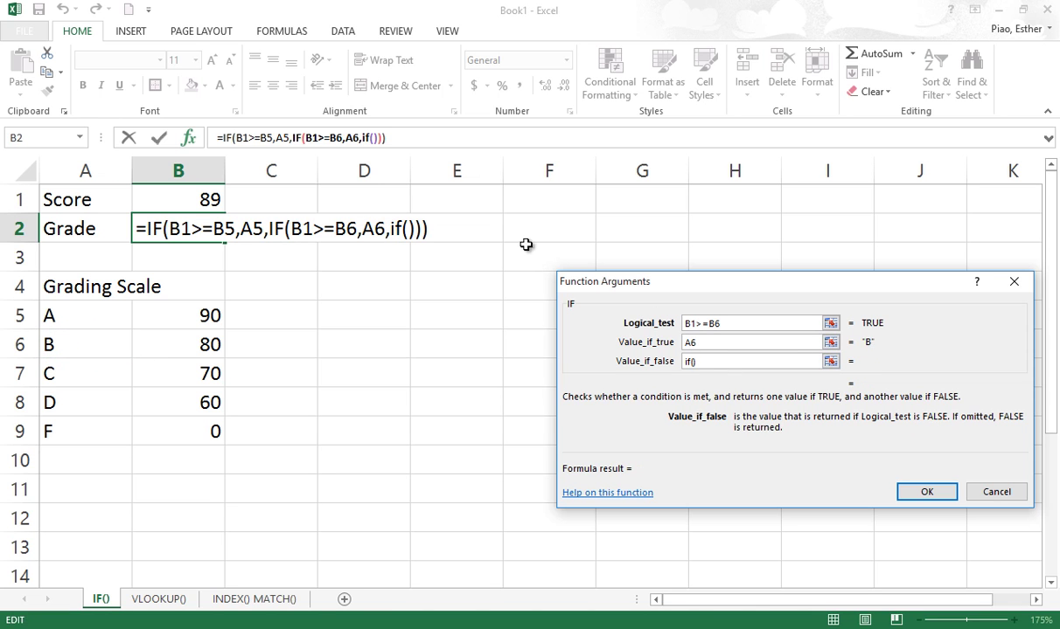
# - Fill the third IF with logical test B1>=B7, value if true A7, and a further nested if() as the value if false
pyautogui.click(373, 138)
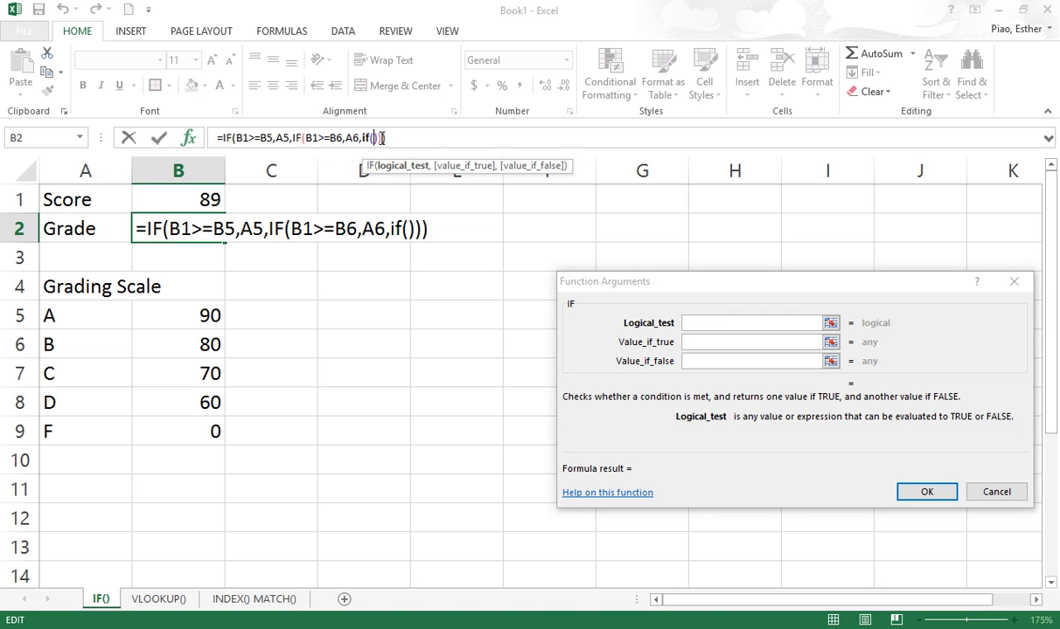
pyautogui.click(713, 325)
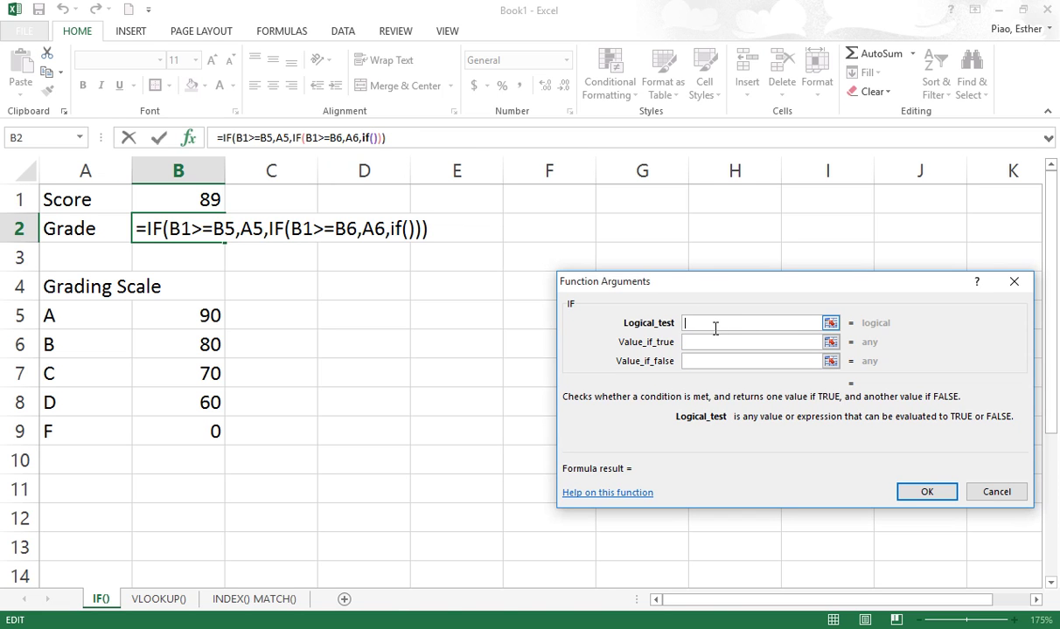
pyautogui.click(210, 201)
pyautogui.write('>=')
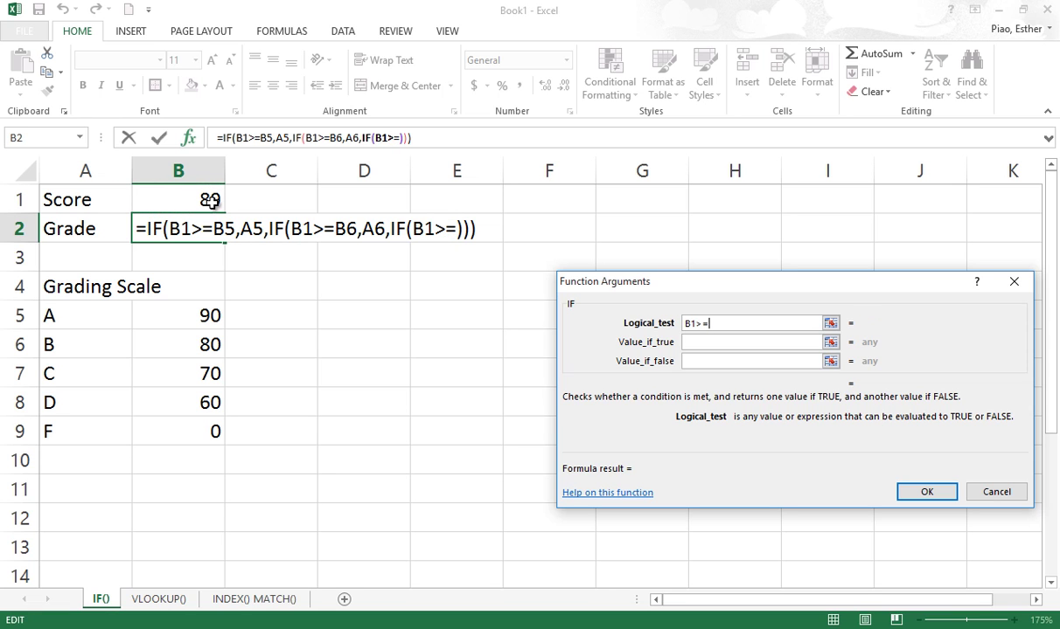
pyautogui.click(200, 373)
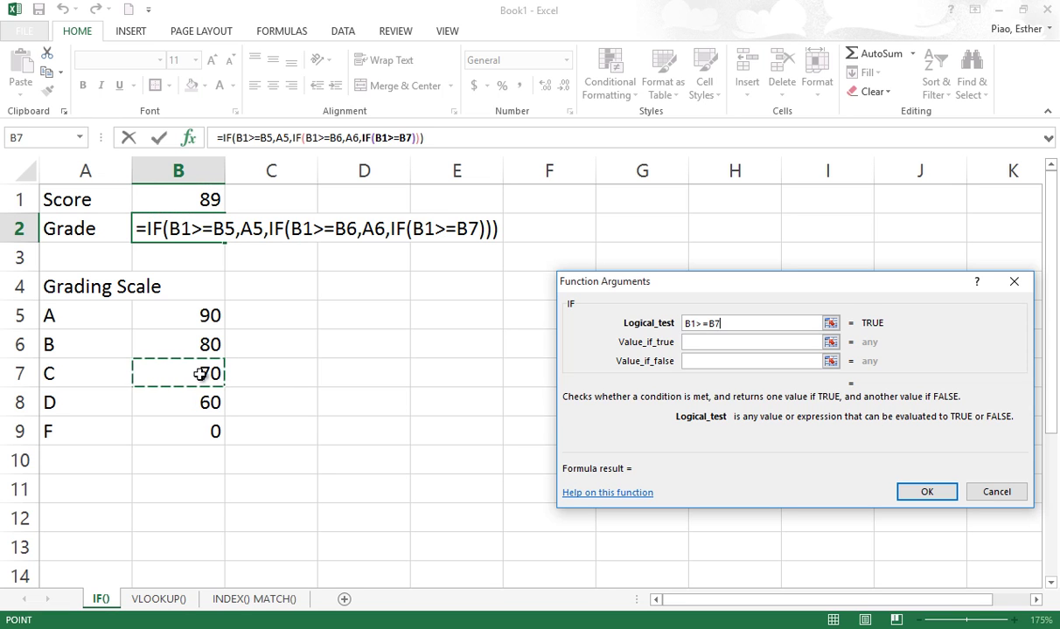
pyautogui.click(700, 343)
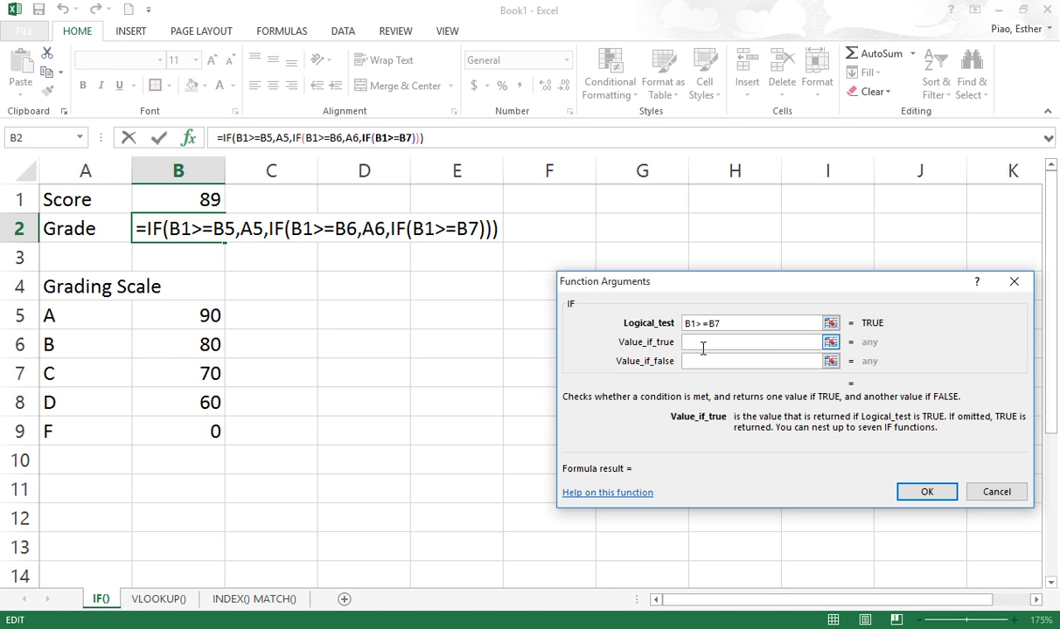
pyautogui.click(66, 380)
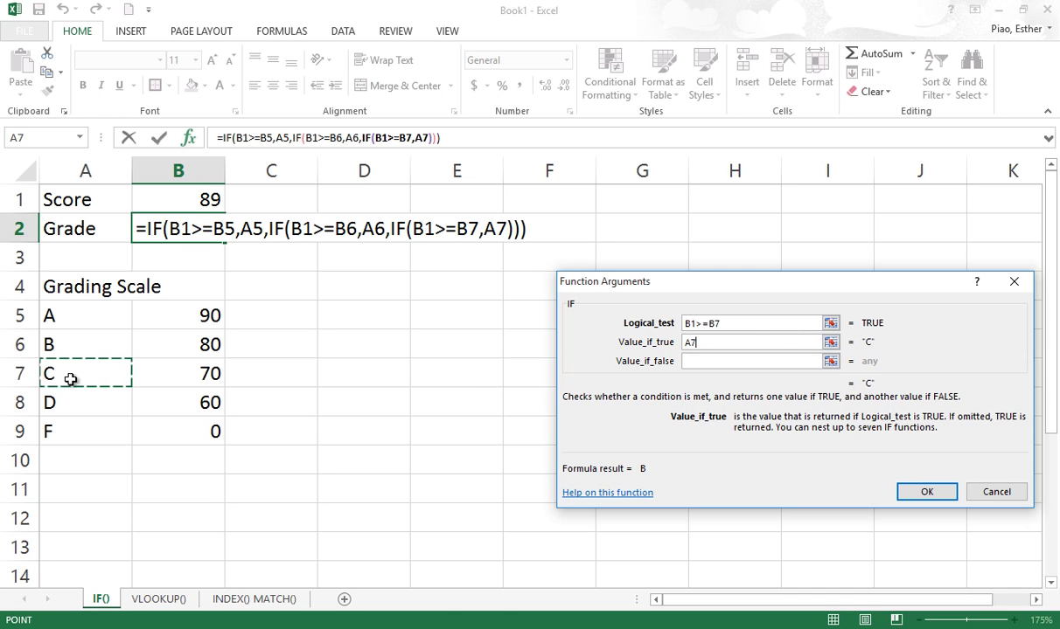
pyautogui.click(781, 361)
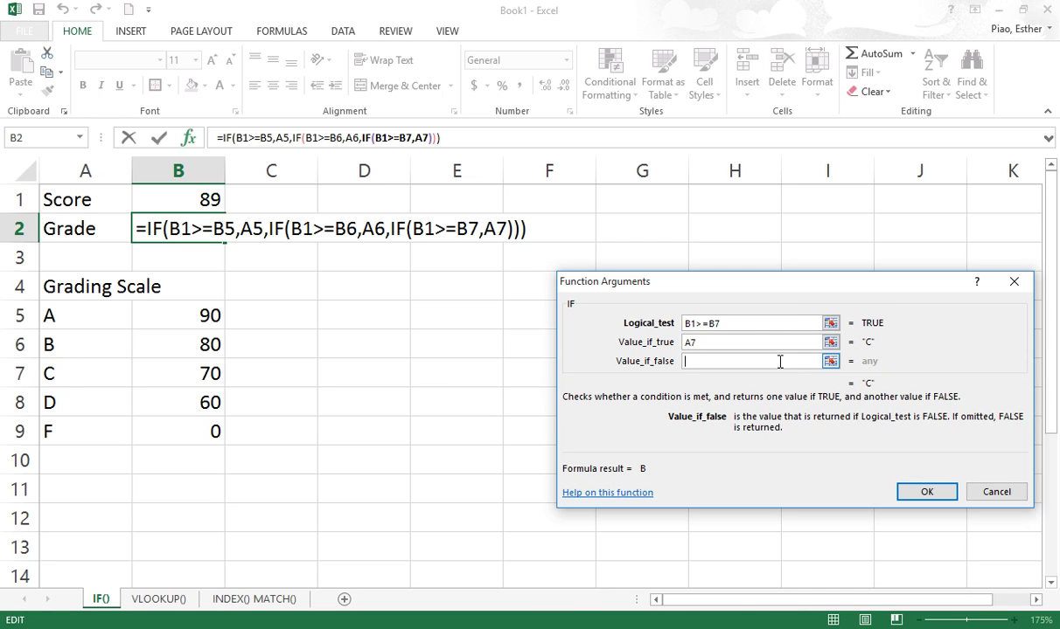
pyautogui.write('if()')
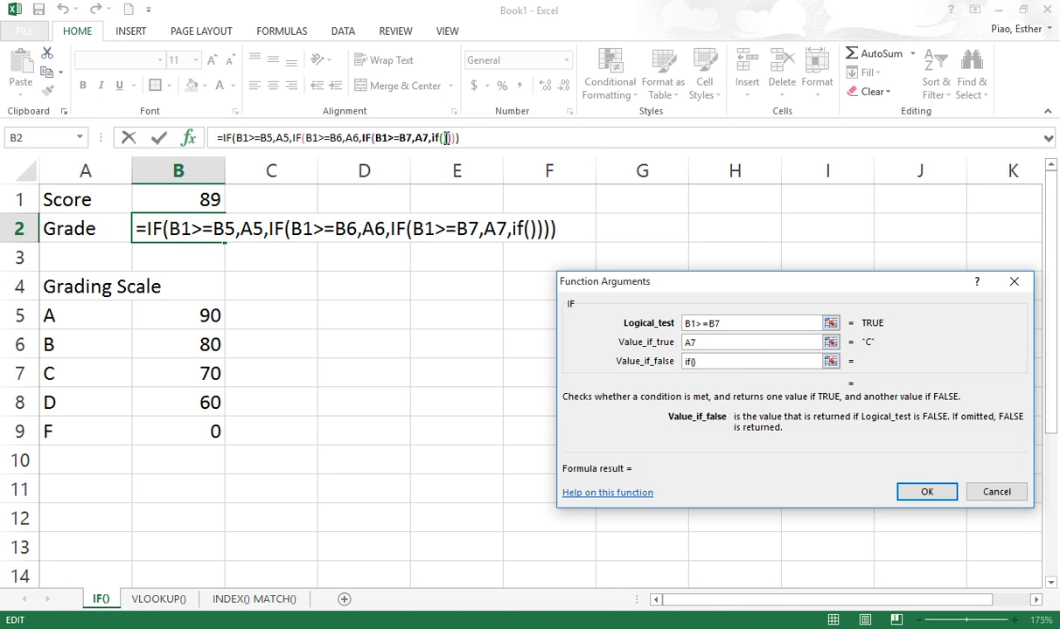
# - Fill the fourth IF with logical test B1>=B8, value if true A8, and B9 as the value if false
pyautogui.click(443, 138)
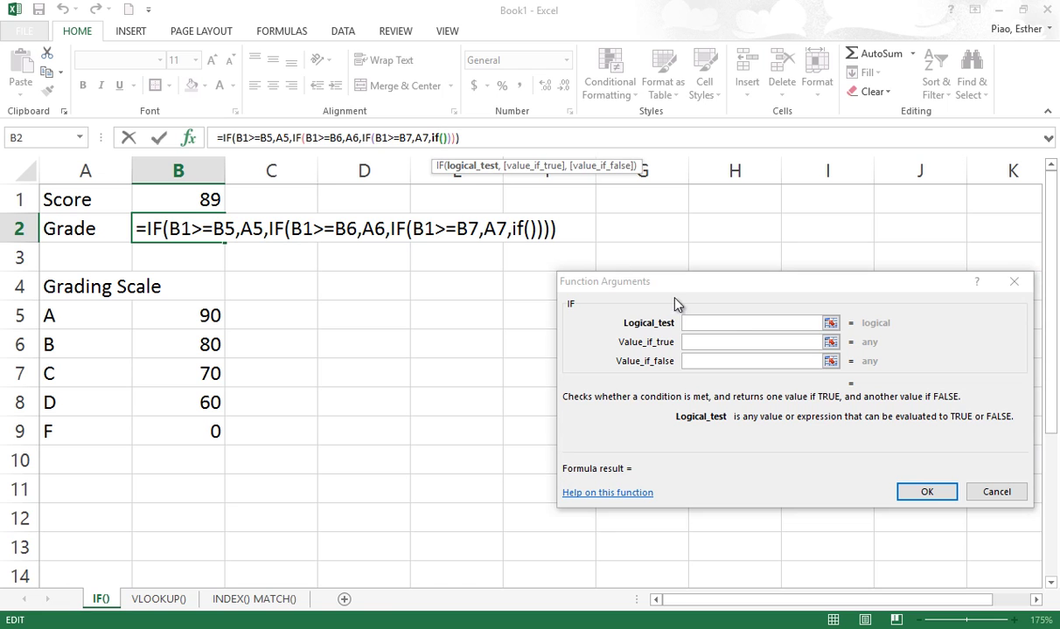
pyautogui.click(194, 196)
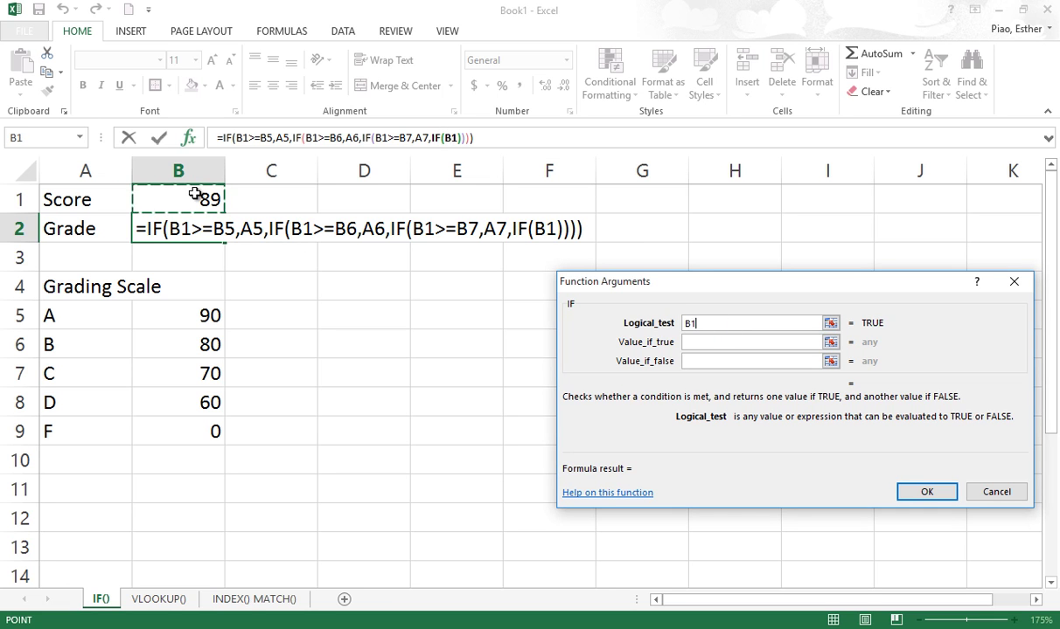
pyautogui.write('>=')
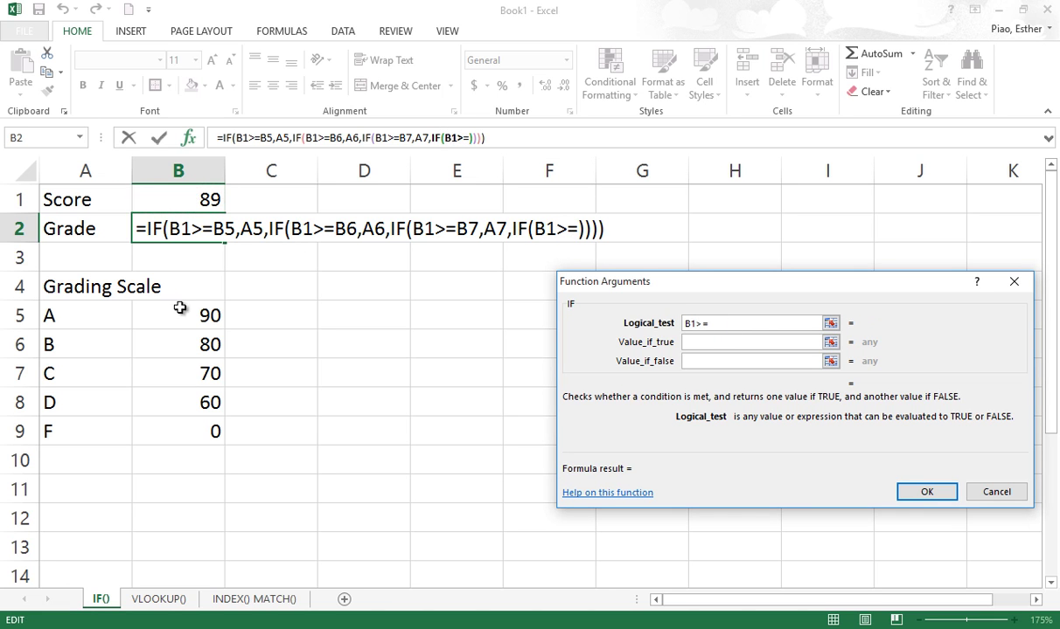
pyautogui.click(210, 400)
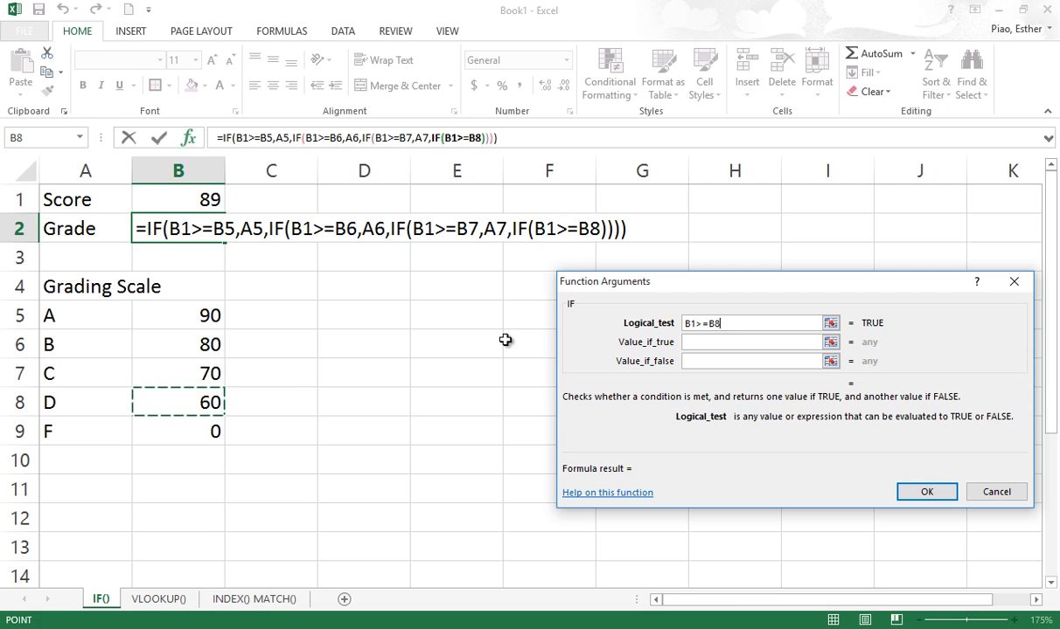
pyautogui.click(724, 342)
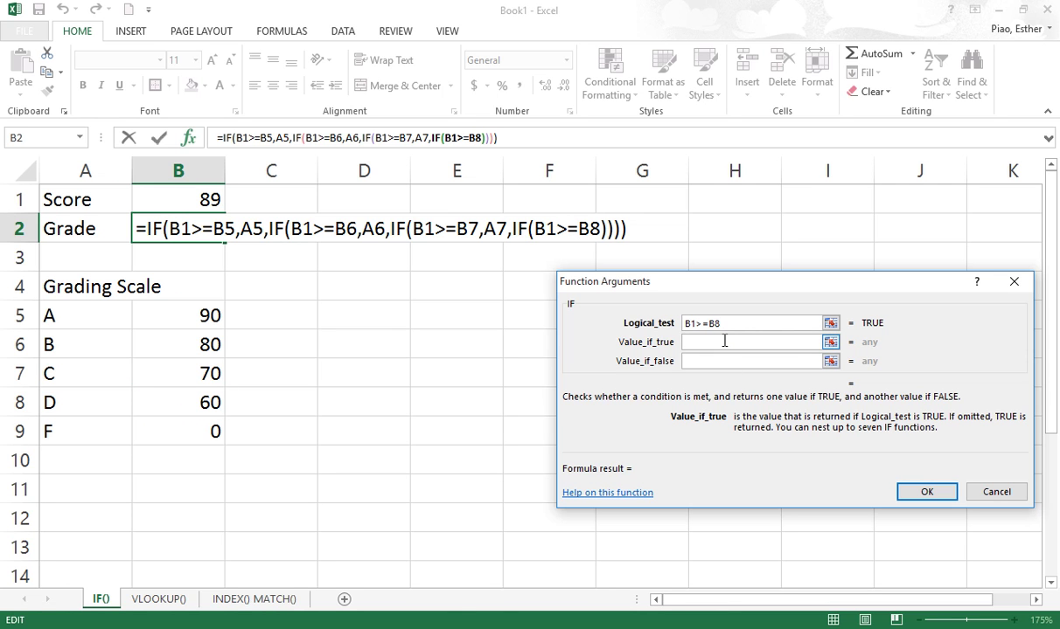
pyautogui.click(121, 400)
pyautogui.click(776, 364)
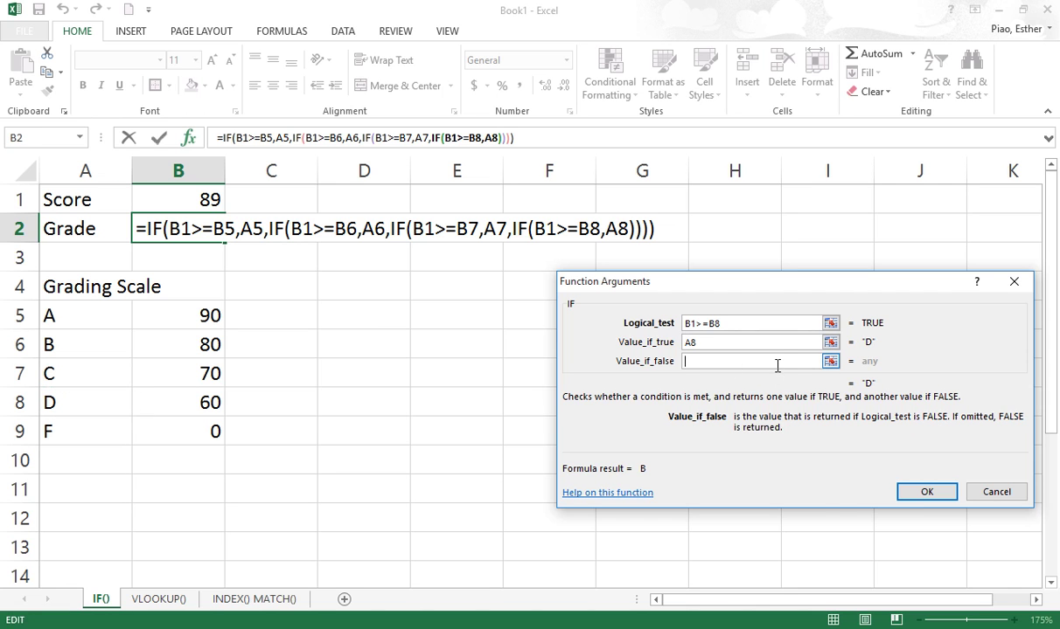
pyautogui.click(185, 434)
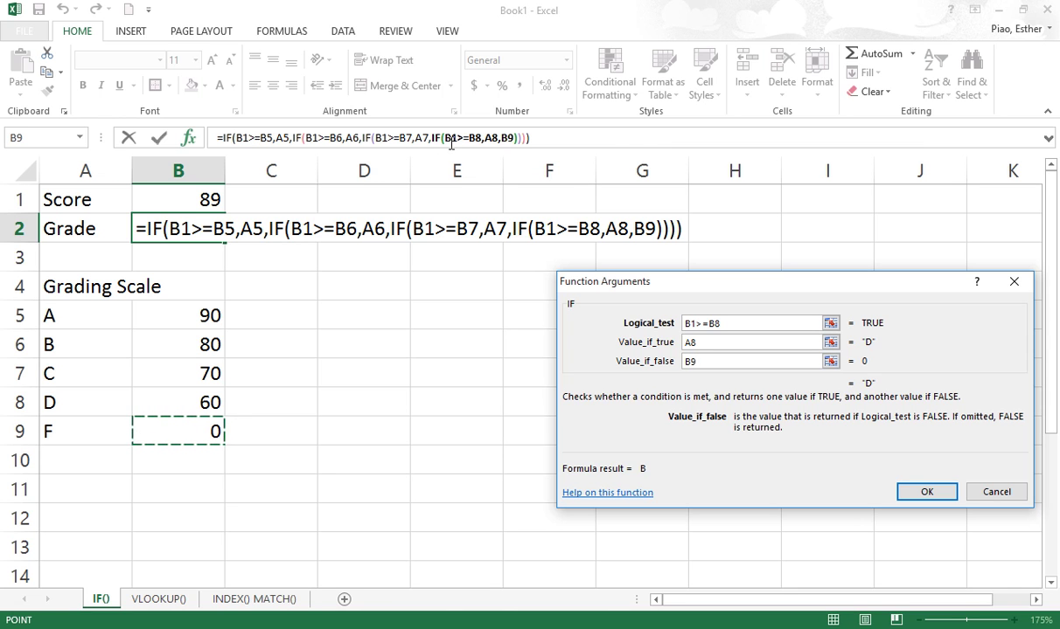
# - Confirm the completed nested IF formula and right-align the grade in B2
pyautogui.click(271, 137)
pyautogui.click(262, 137)
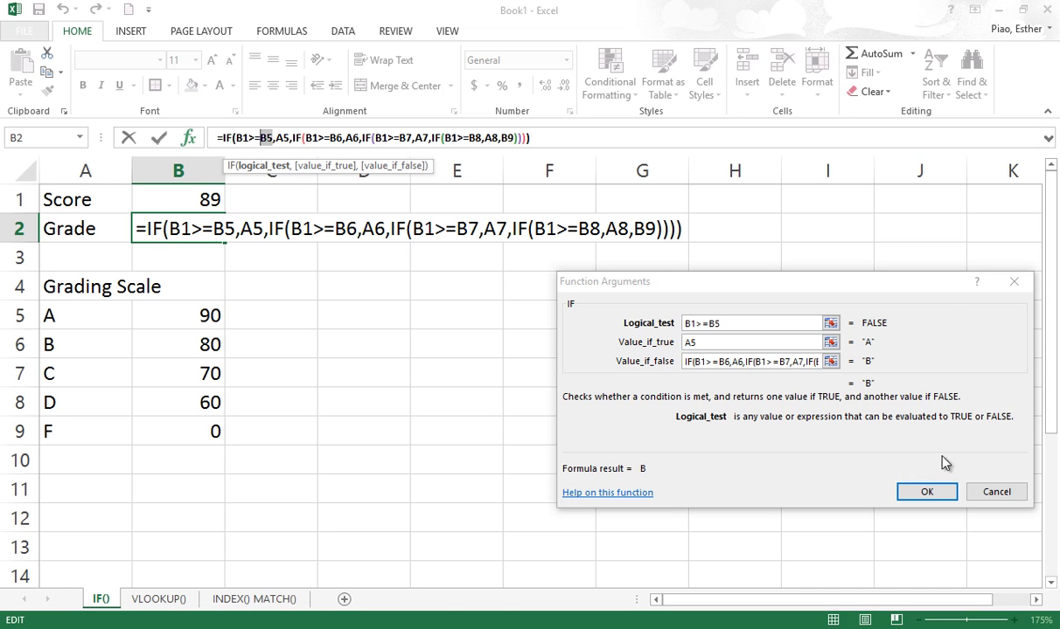
pyautogui.click(932, 493)
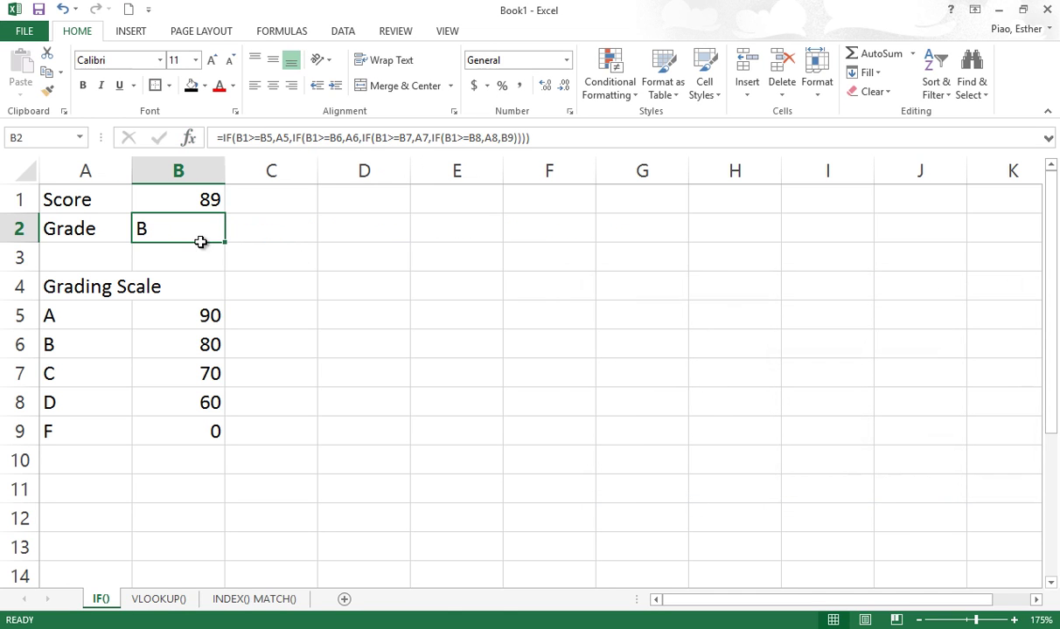
pyautogui.click(291, 86)
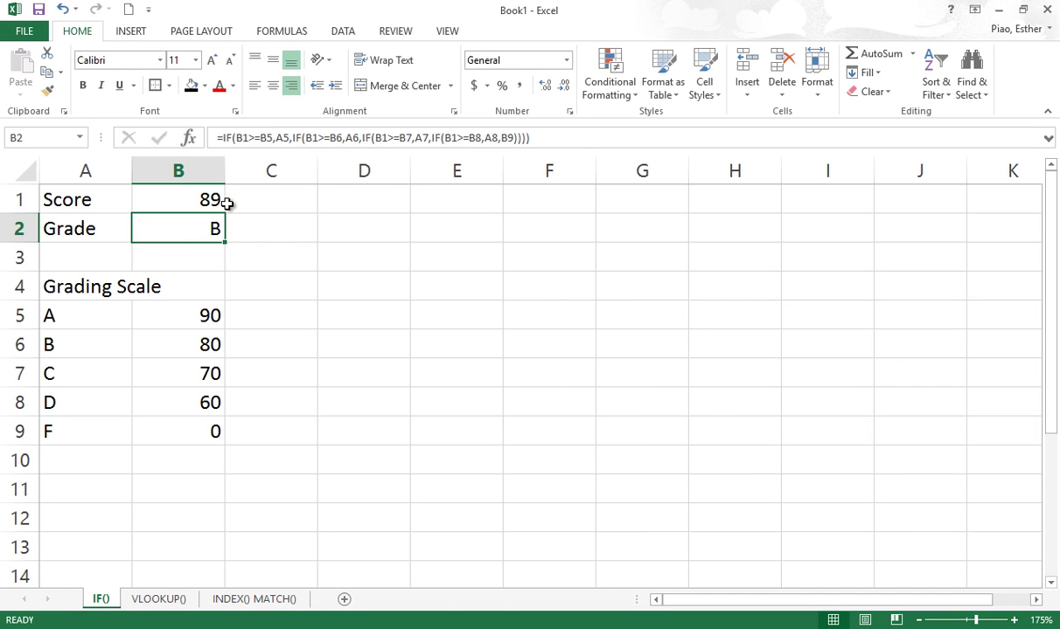
# - Test the grade formula by changing the score in B1 to 59
pyautogui.click(221, 200)
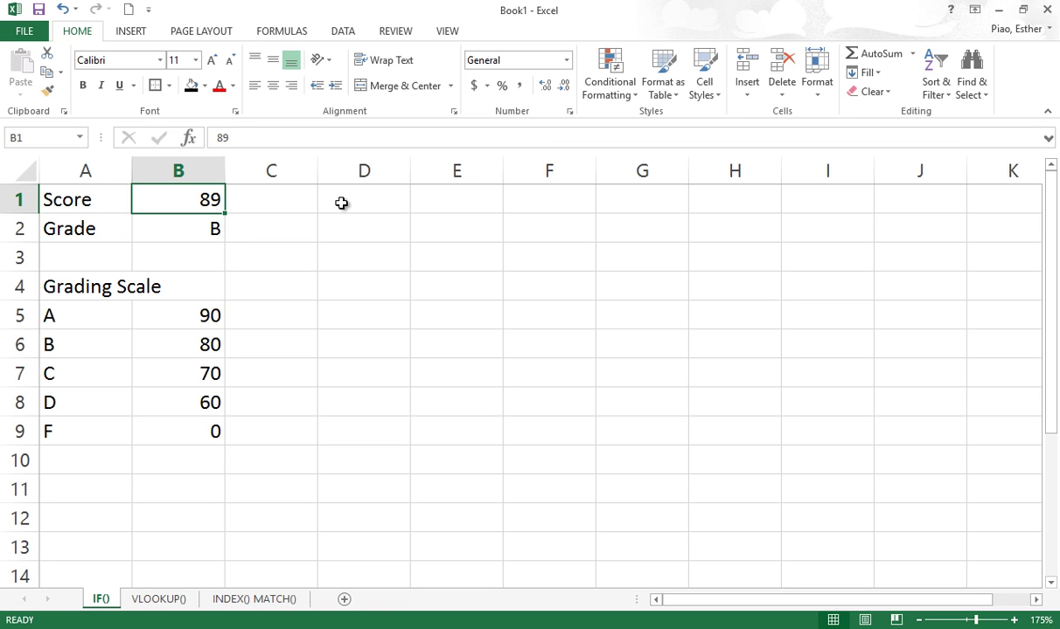
pyautogui.write('59')
pyautogui.press('Return')
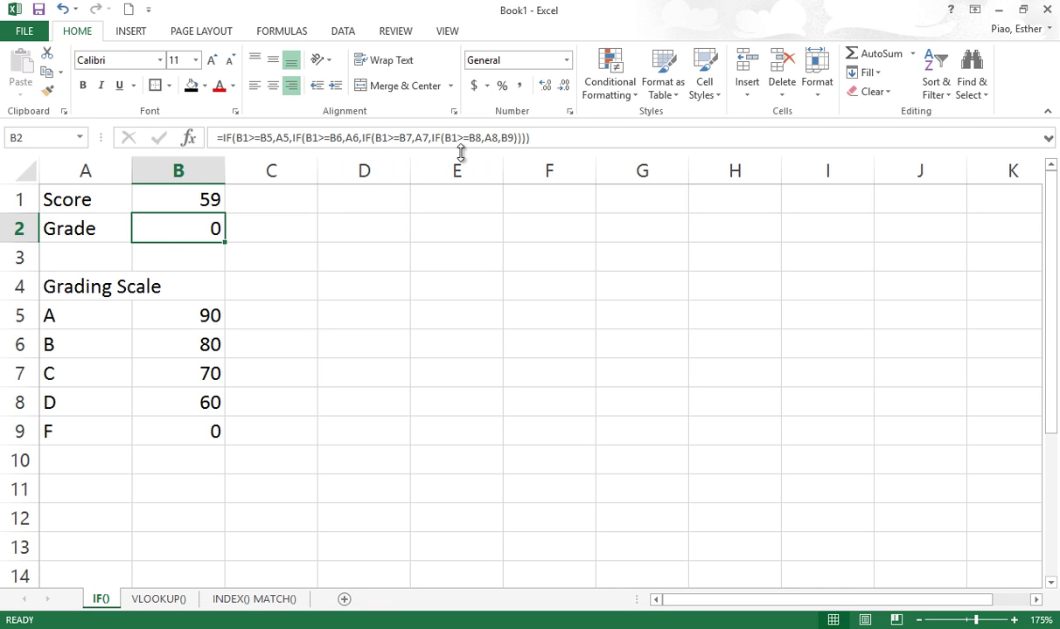
# - Correct the last IF in B2 so that its value if false is A9 instead of B9
pyautogui.click(511, 142)
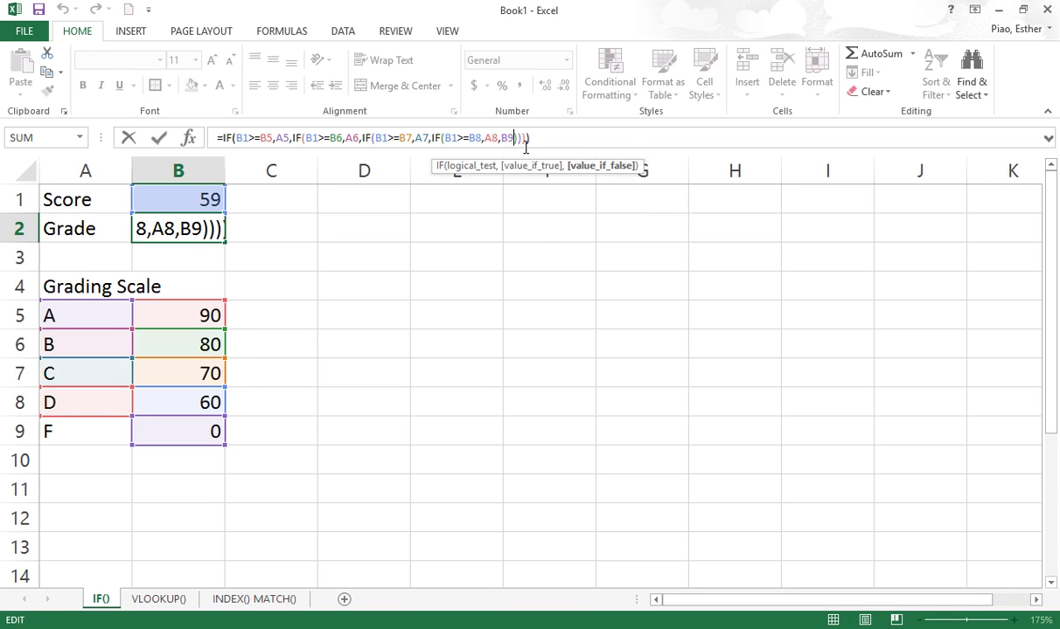
pyautogui.press('BackSpace')
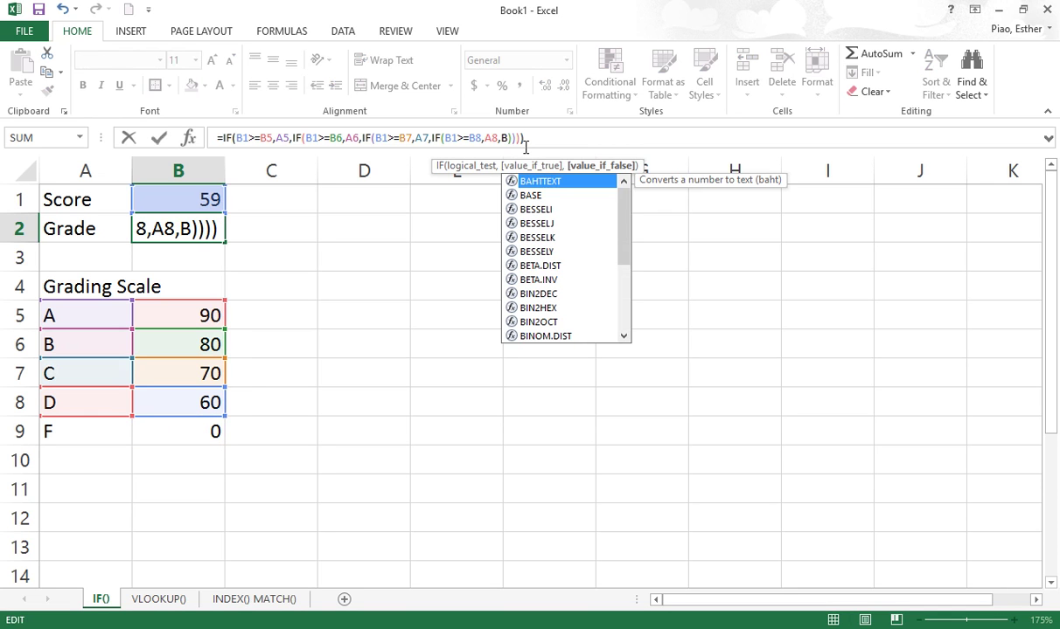
pyautogui.write('9')
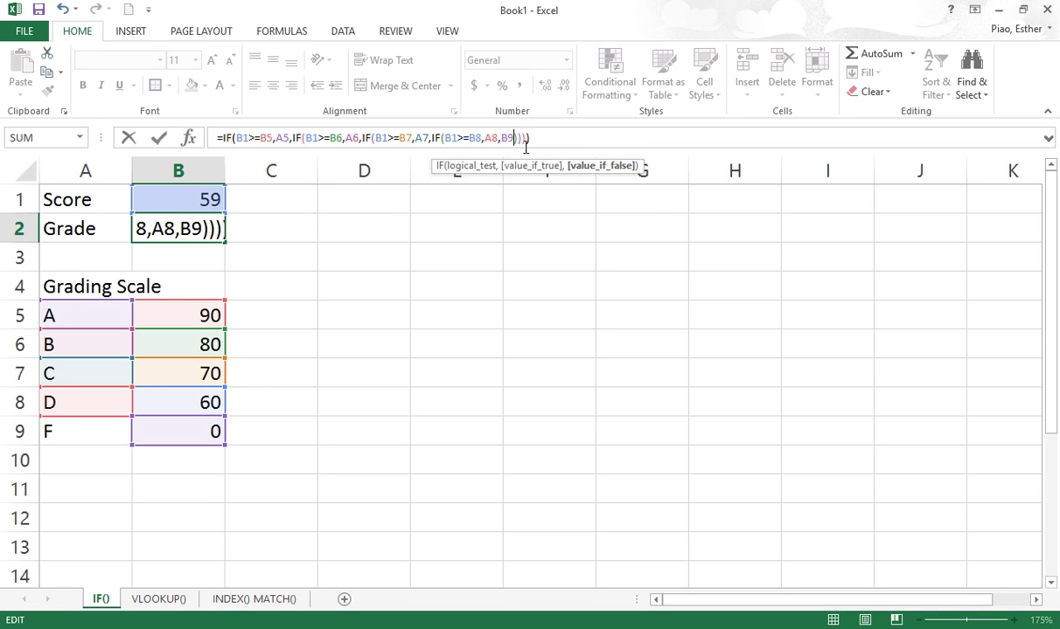
pyautogui.press('BackSpace')
pyautogui.press('BackSpace')
pyautogui.write('A9')
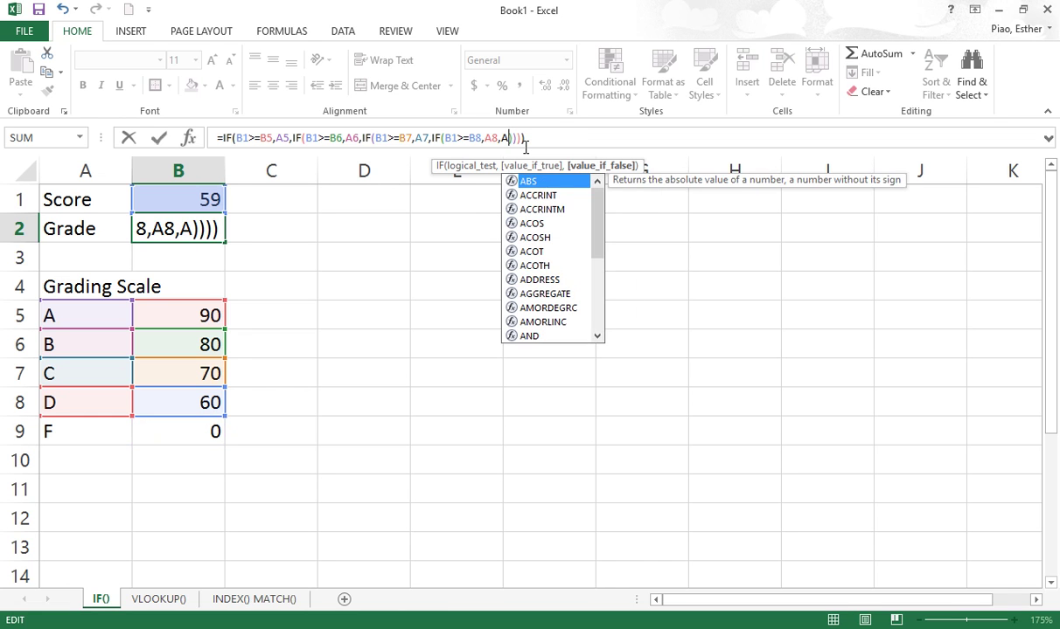
pyautogui.press('Return')
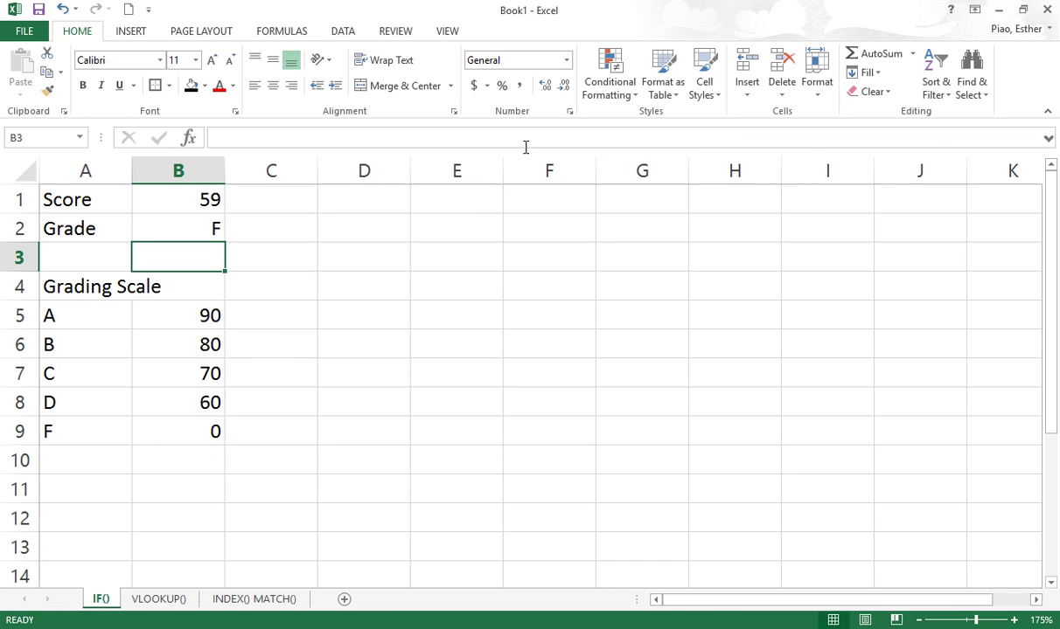
# - Test the corrected grade formula by entering the scores 60, 98 and 67 in B1 one after another
pyautogui.click(211, 227)
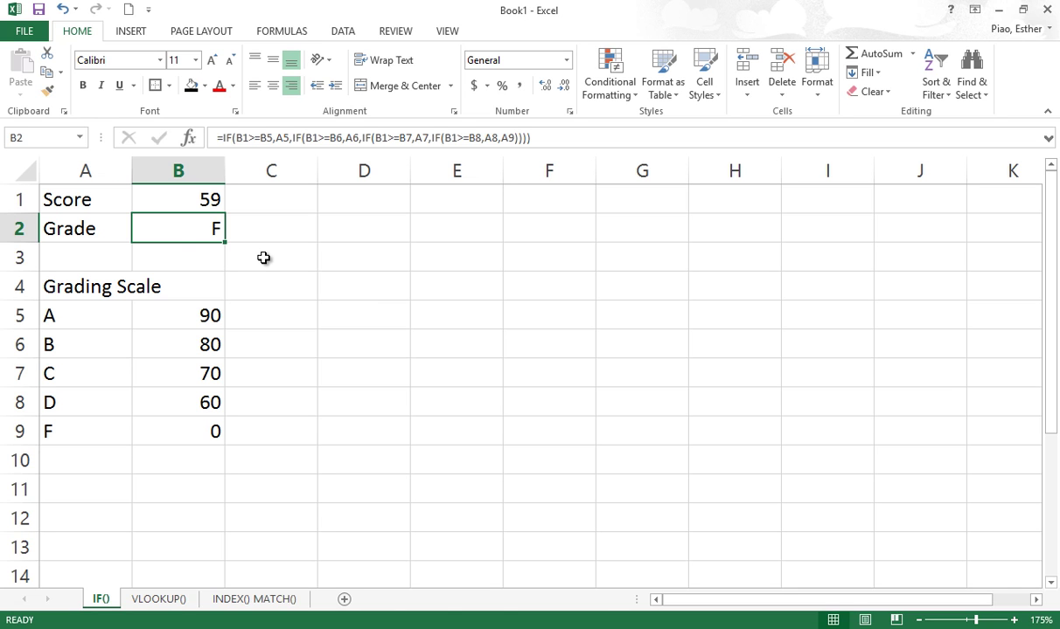
pyautogui.click(188, 199)
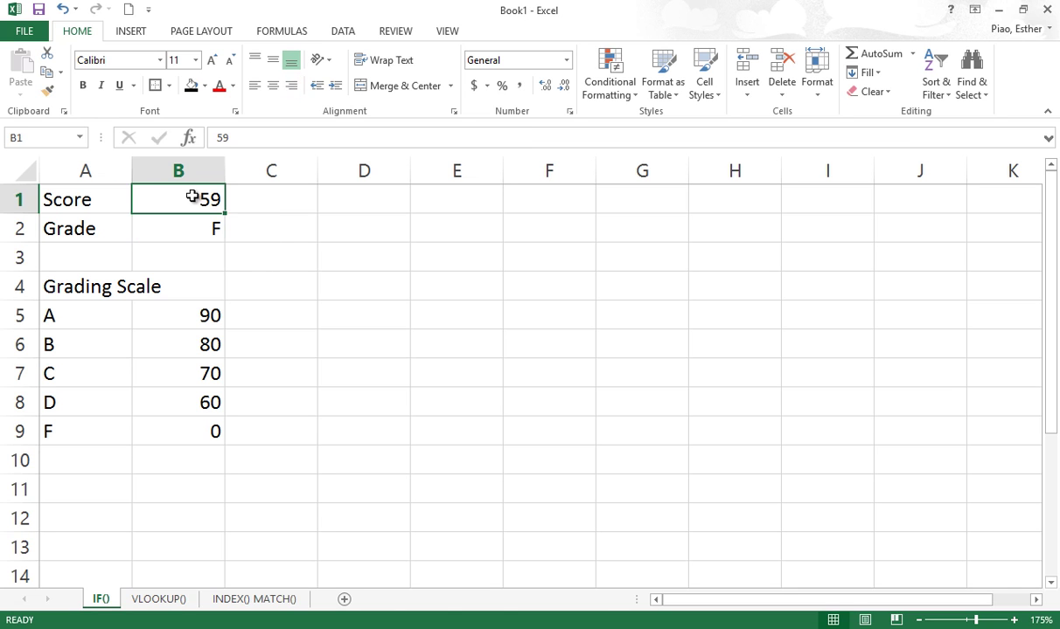
pyautogui.write('60')
pyautogui.press('Return')
pyautogui.press('Up')
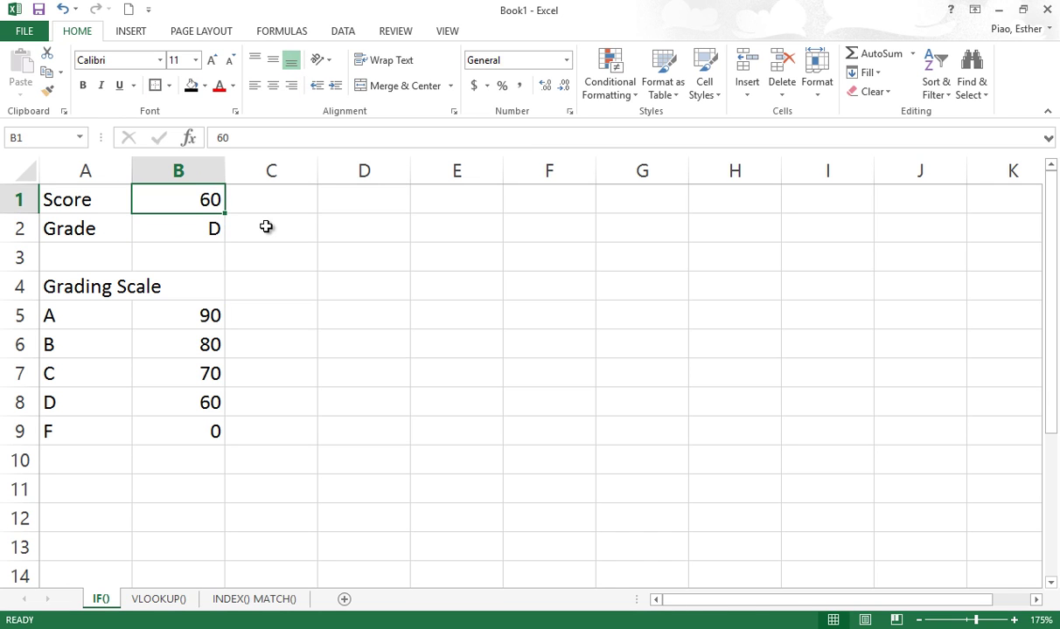
pyautogui.write('98')
pyautogui.press('Return')
pyautogui.press('Up')
pyautogui.write('67')
pyautogui.press('Return')
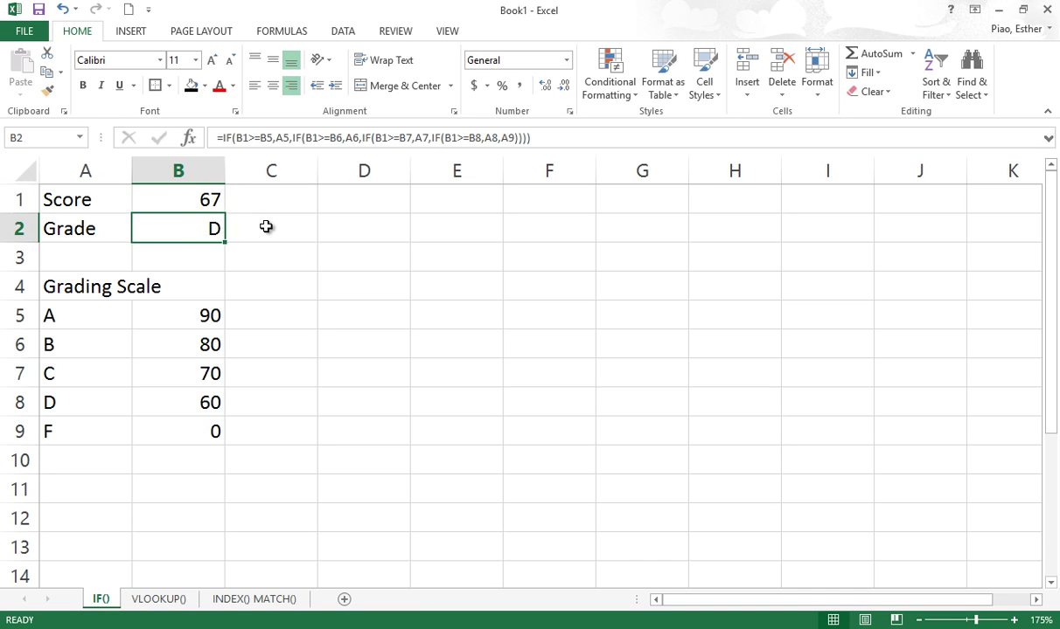
# - Examine the grading scale thresholds in B5:B9 and the score in B1
pyautogui.click(272, 425)
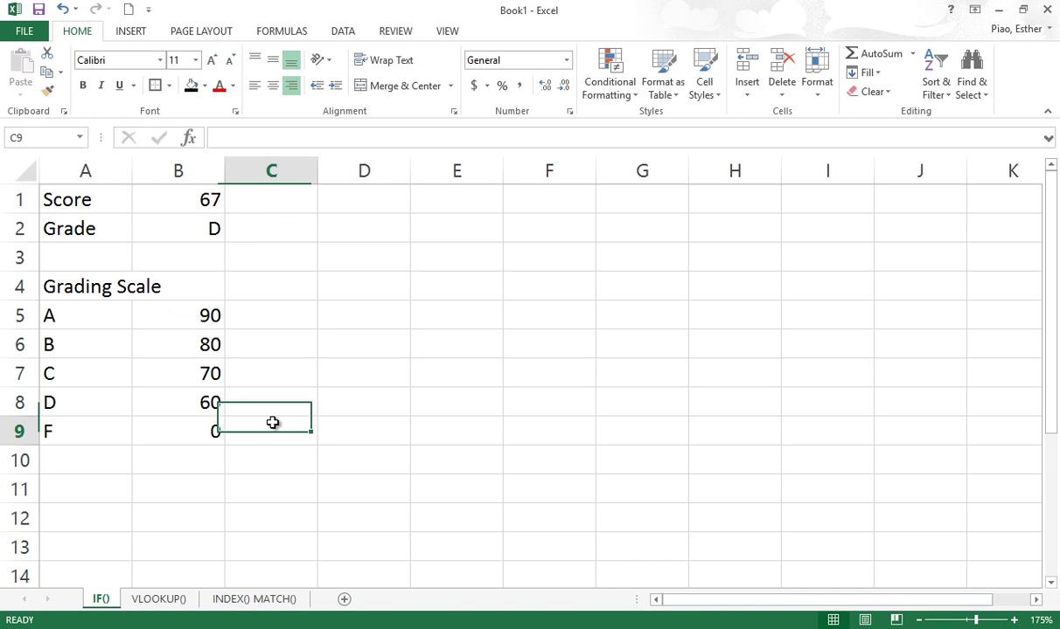
pyautogui.click(178, 319)
pyautogui.press('Down')
pyautogui.press('Down')
pyautogui.press('Down')
pyautogui.click(187, 423)
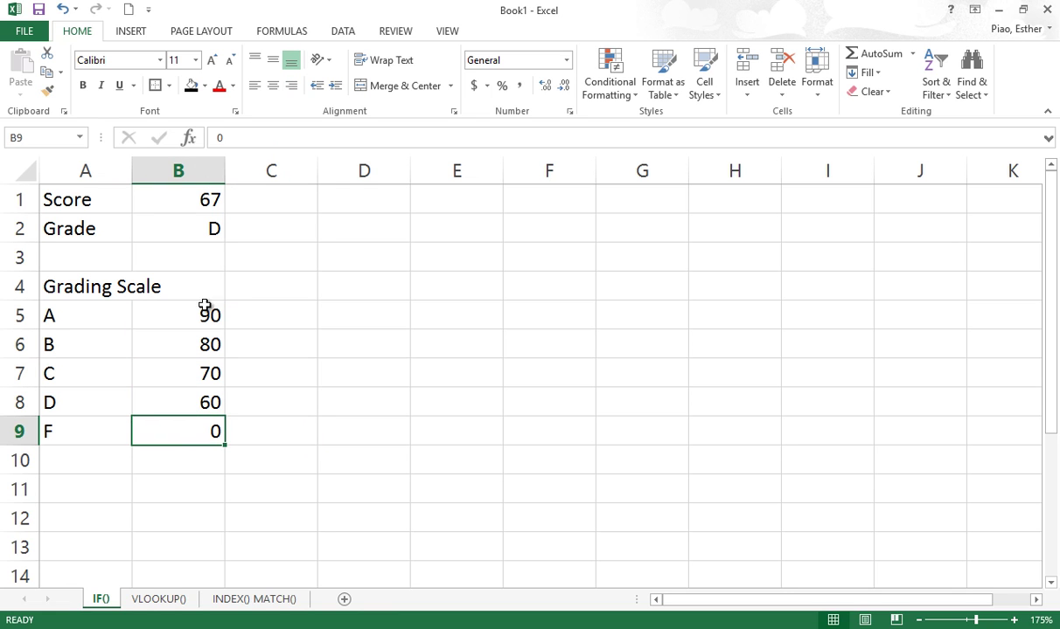
pyautogui.click(215, 194)
# - Review the nested IF formula in B2 and the cells it references, leaving it as it is
pyautogui.click(208, 221)
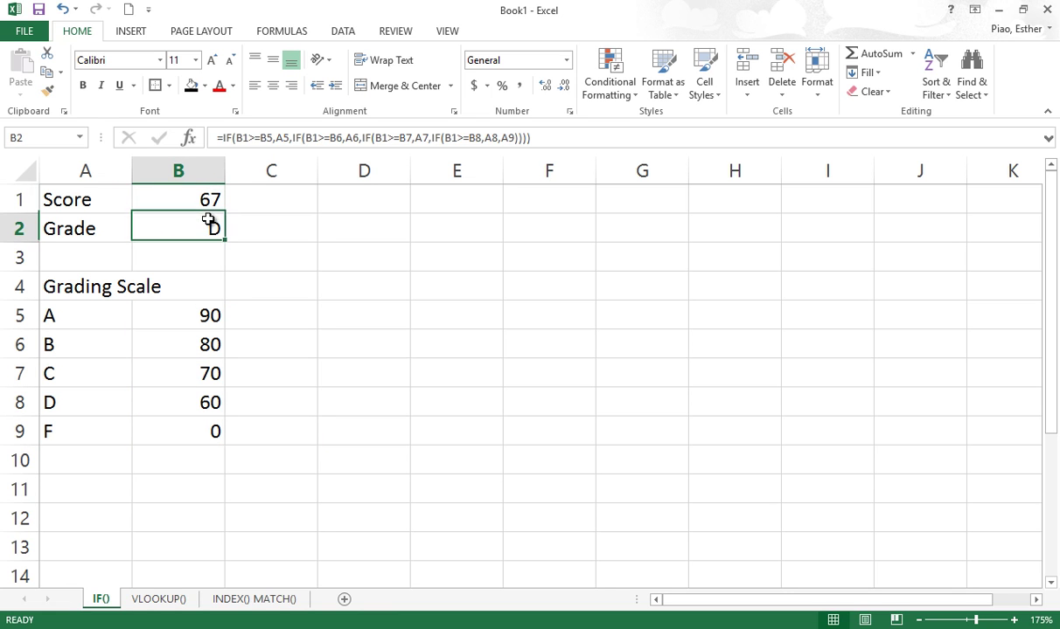
pyautogui.click(224, 138)
pyautogui.moveTo(252, 140); pyautogui.dragTo(569, 136)
pyautogui.click(569, 136)
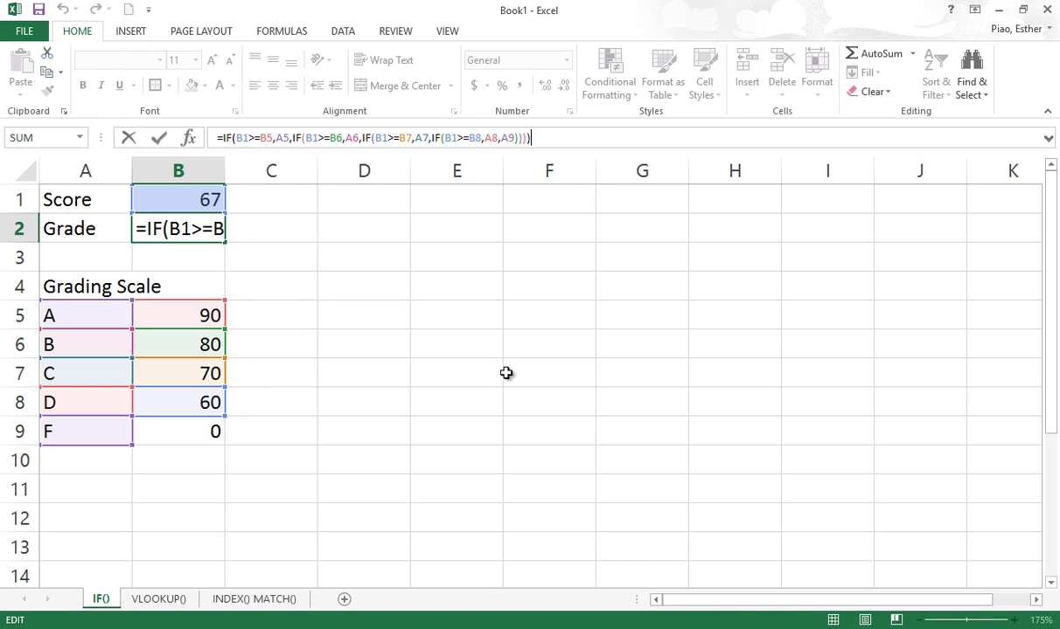
pyautogui.hotkey('ctrl', 'Return')
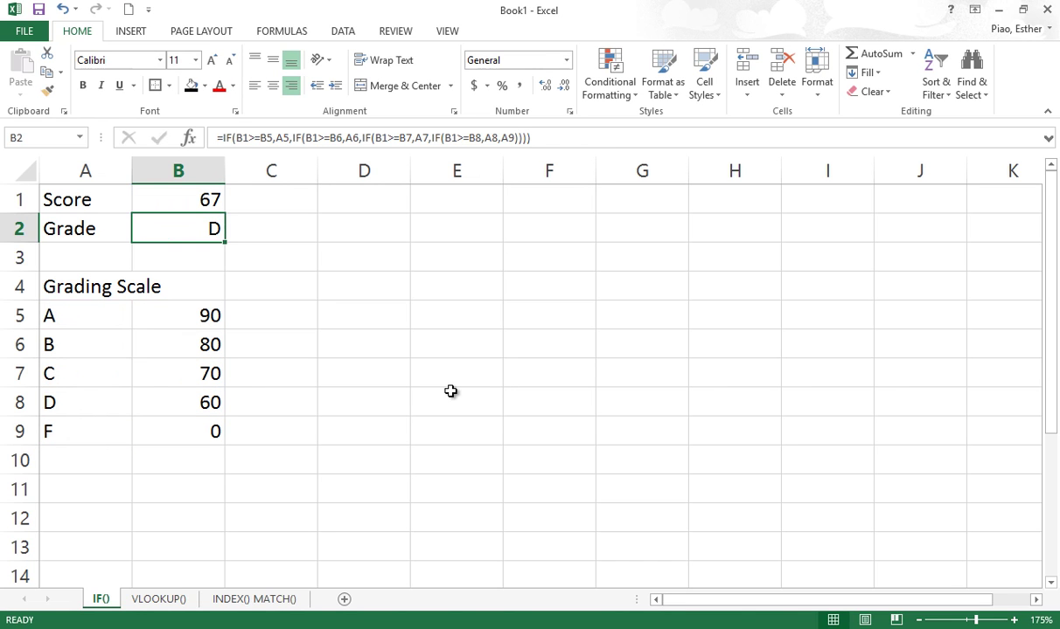
pyautogui.moveTo(206, 202); pyautogui.dragTo(213, 224)
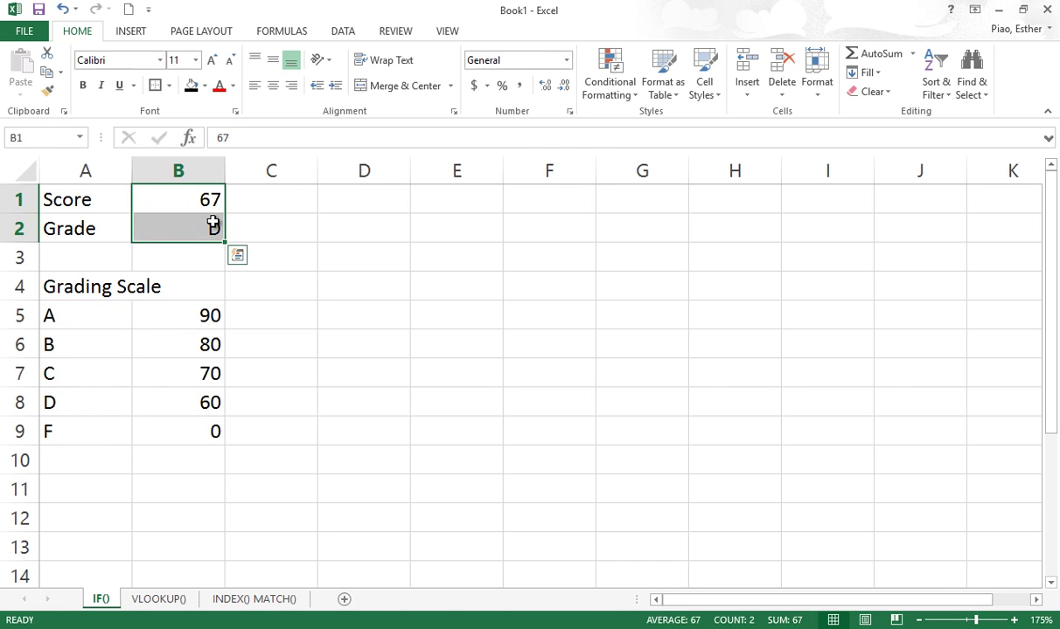
pyautogui.click(229, 228)
pyautogui.click(203, 228)
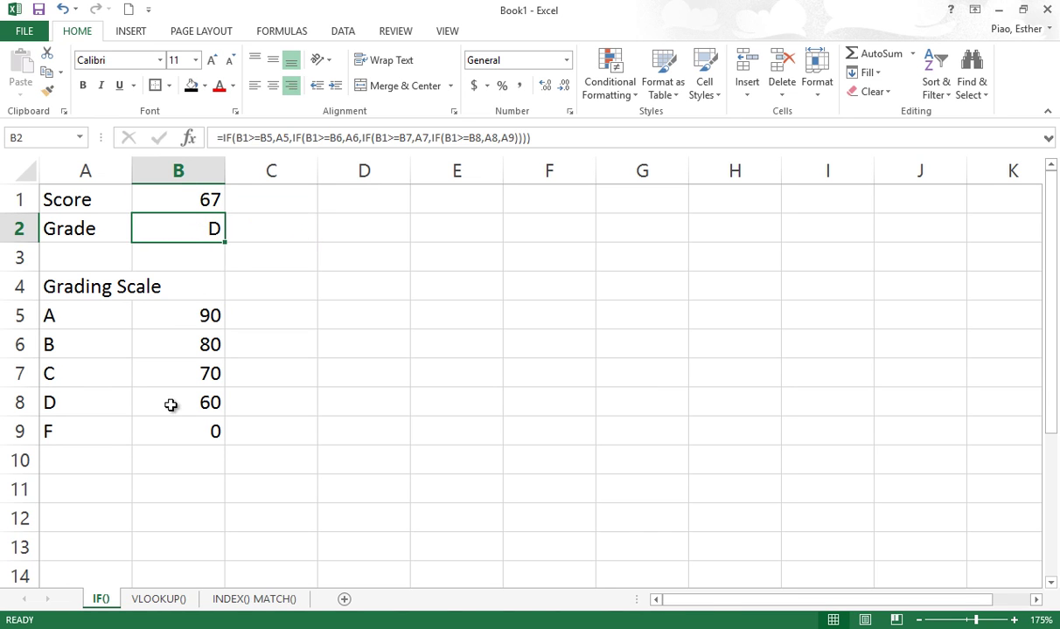
# - On the VLOOKUP() sheet, enter =VLOOKUP(B1,A6:B10,2) as the grade formula in B2
pyautogui.click(162, 600)
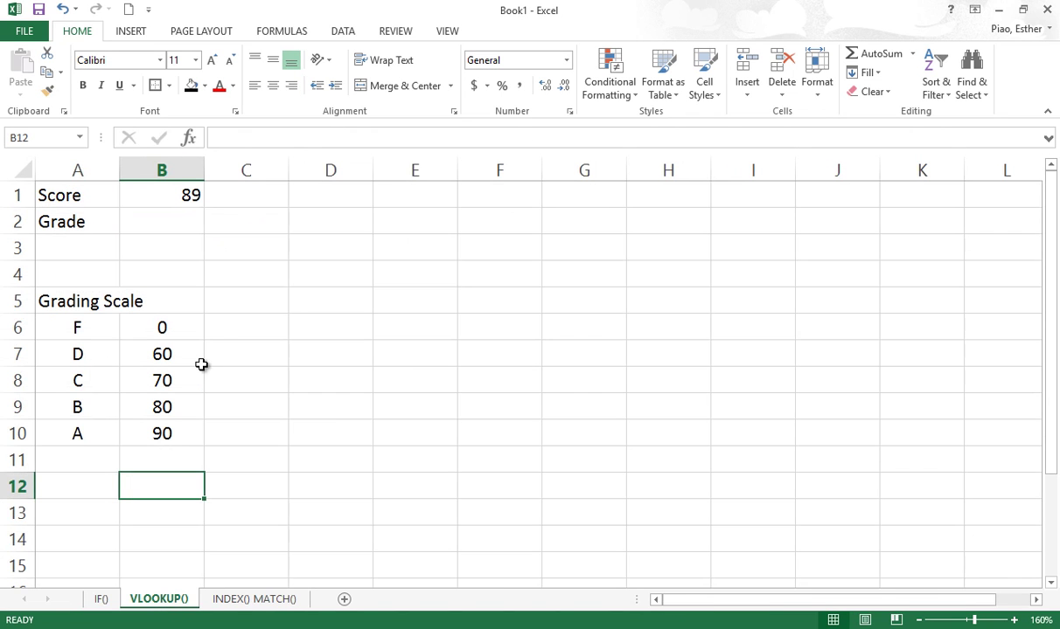
pyautogui.click(183, 222)
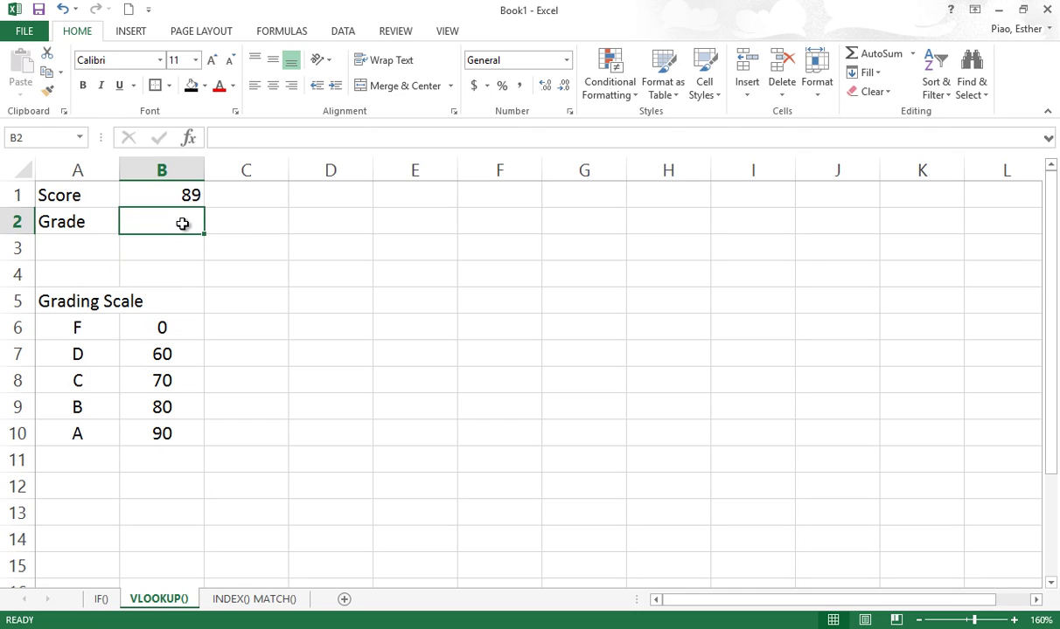
pyautogui.write('=vloo')
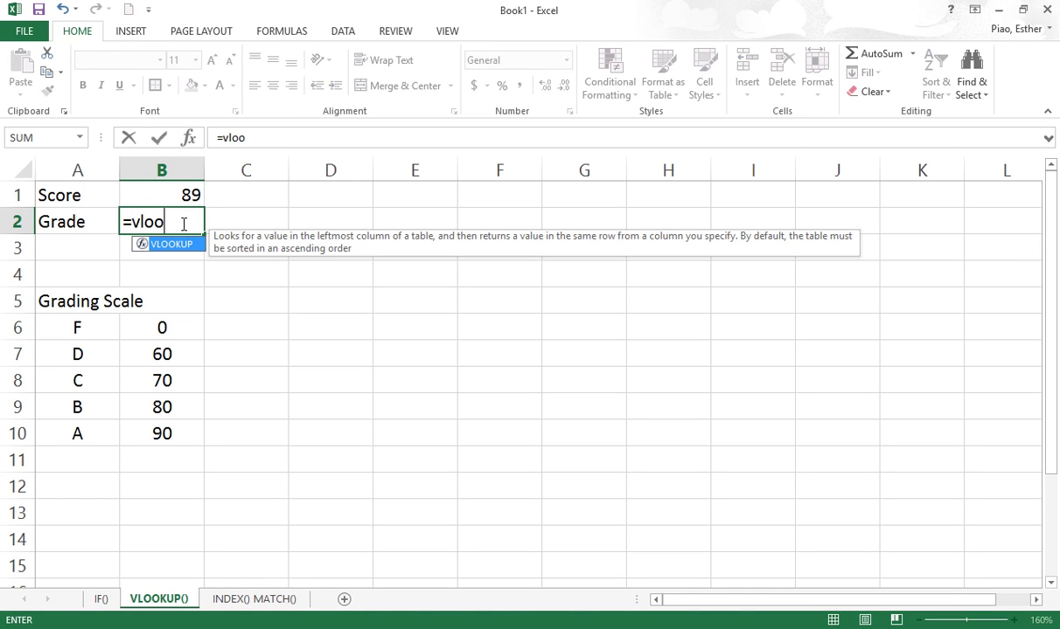
pyautogui.write('kup(')
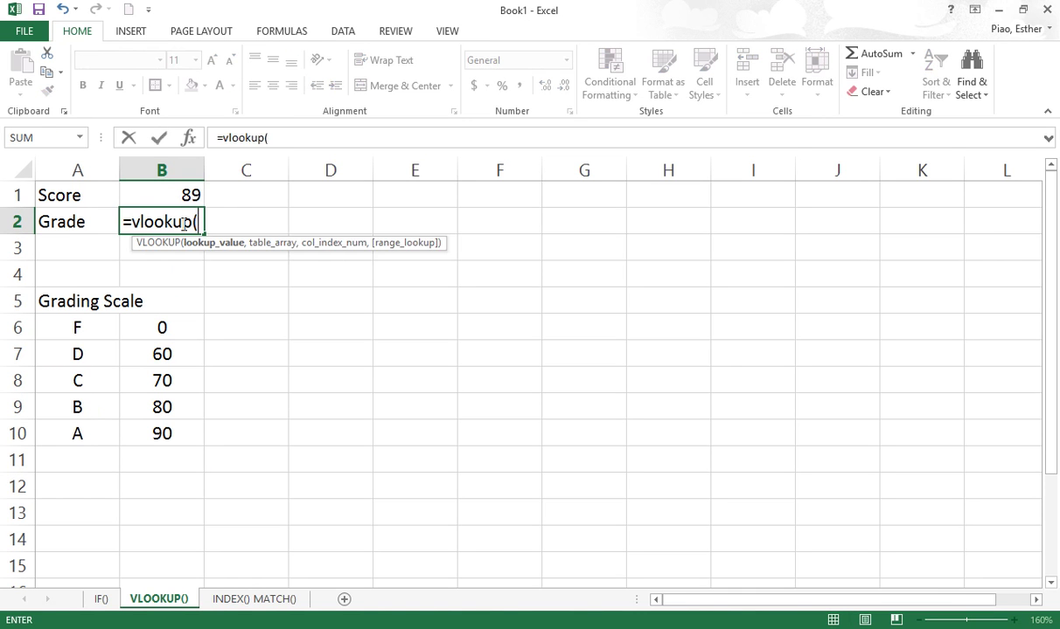
pyautogui.click(186, 191)
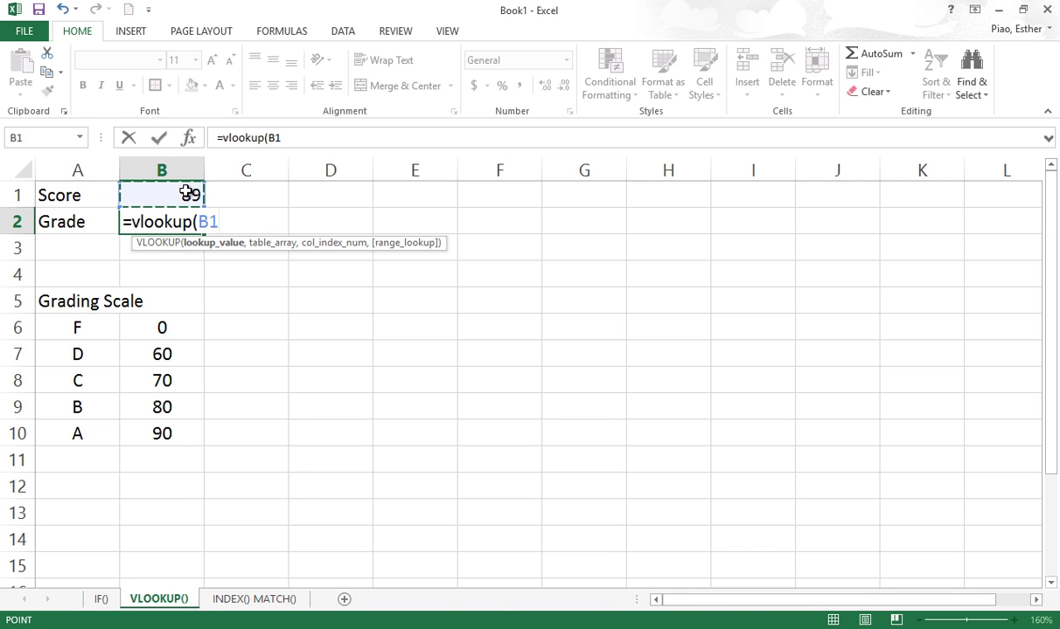
pyautogui.write(',')
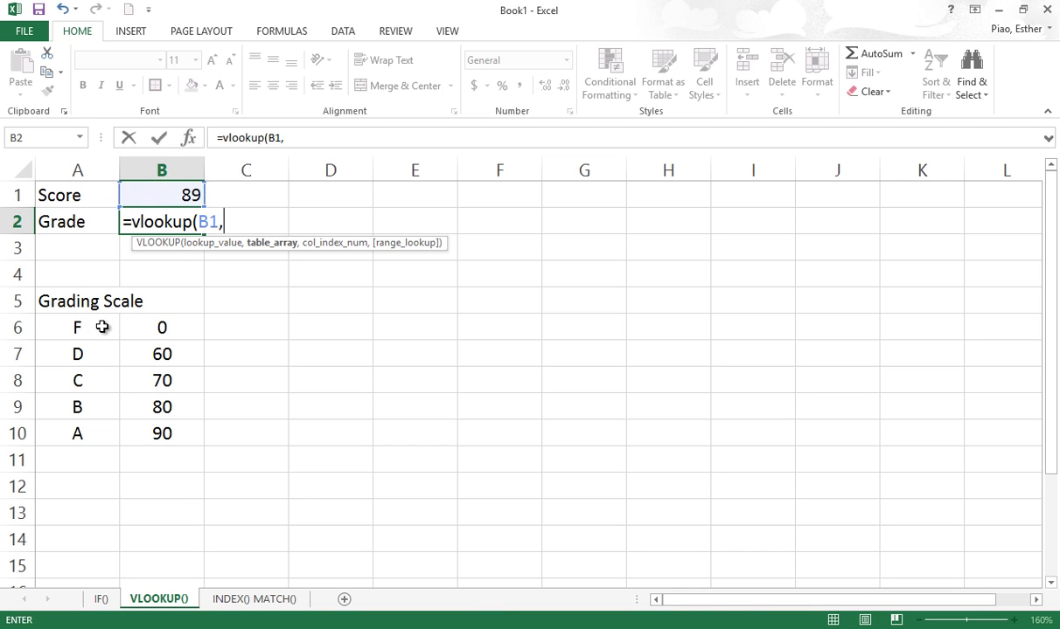
pyautogui.moveTo(98, 322); pyautogui.dragTo(137, 446)
pyautogui.write(',')
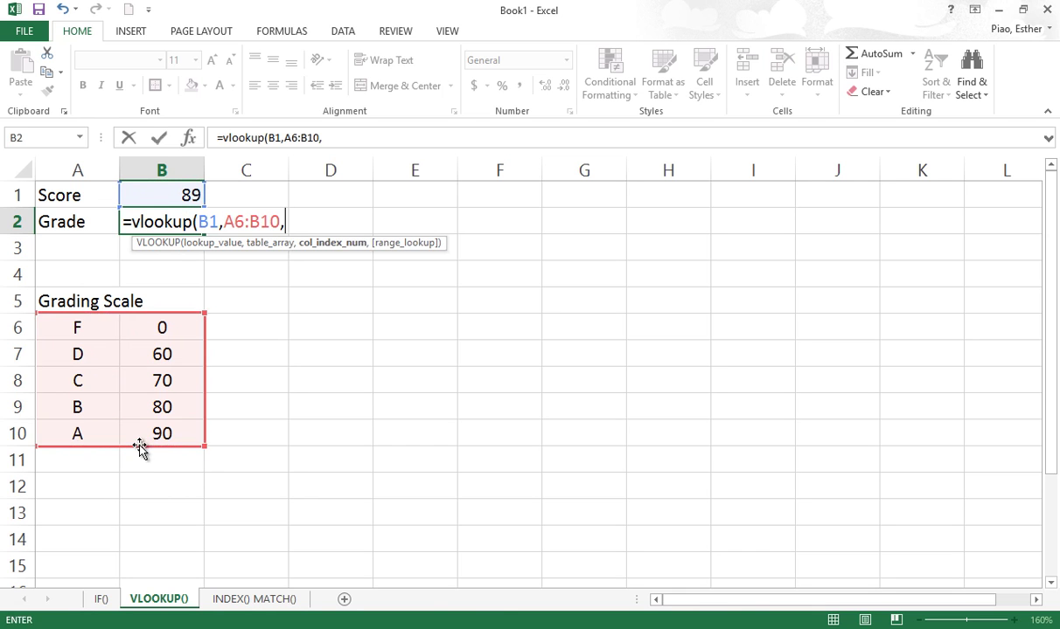
pyautogui.write('2)')
pyautogui.press('Return')
# - Add TRUE as the range_lookup argument of the B2 formula and put a space after each comma
pyautogui.click(161, 223)
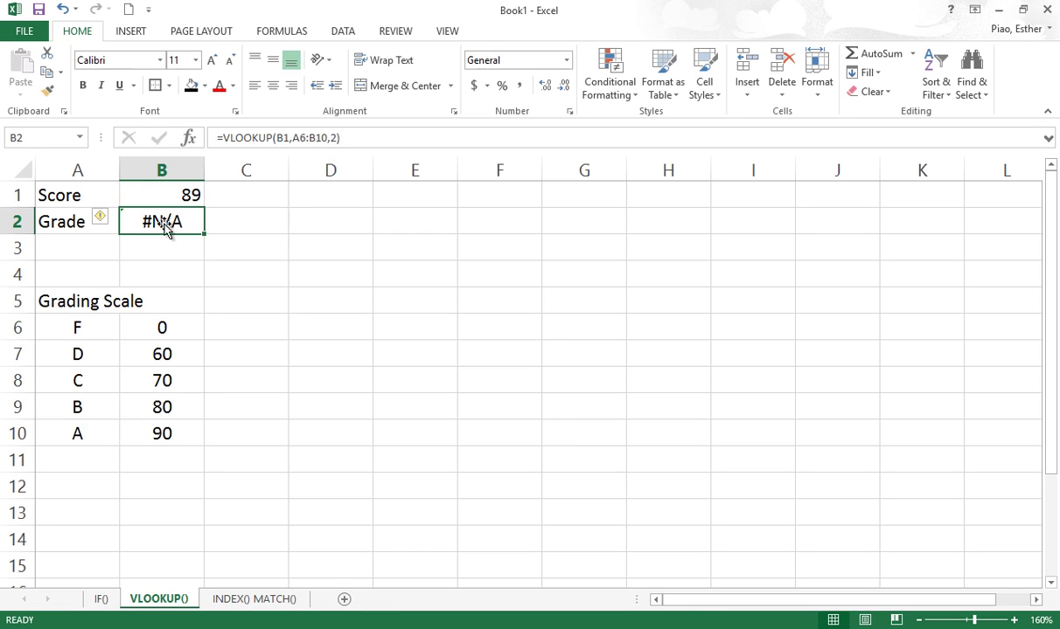
pyautogui.click(279, 141)
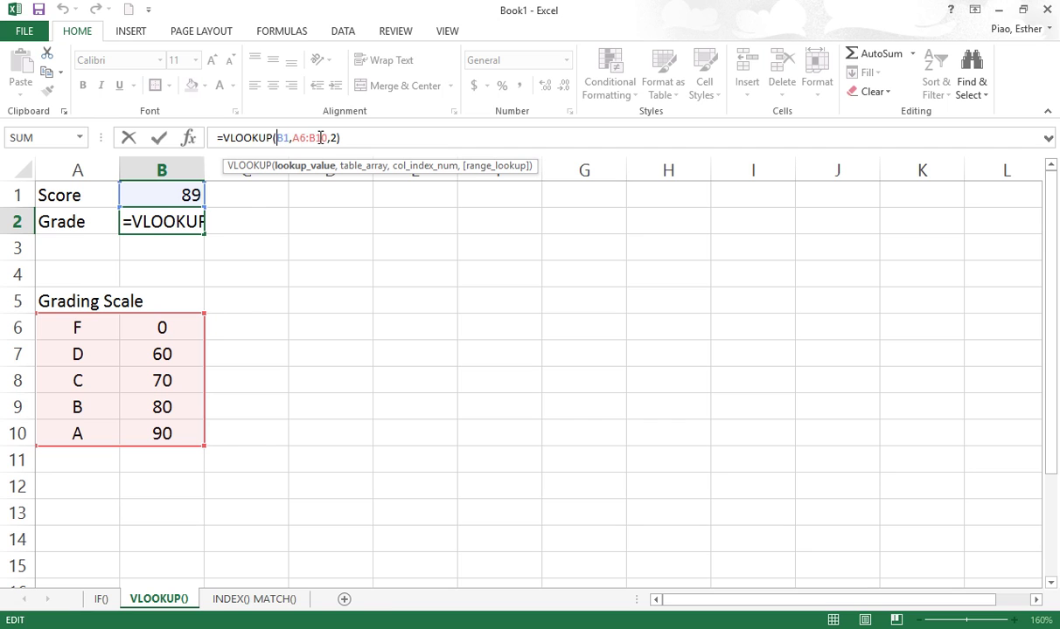
pyautogui.click(337, 138)
pyautogui.write(',TRUE')
pyautogui.click(324, 168)
pyautogui.click(292, 137)
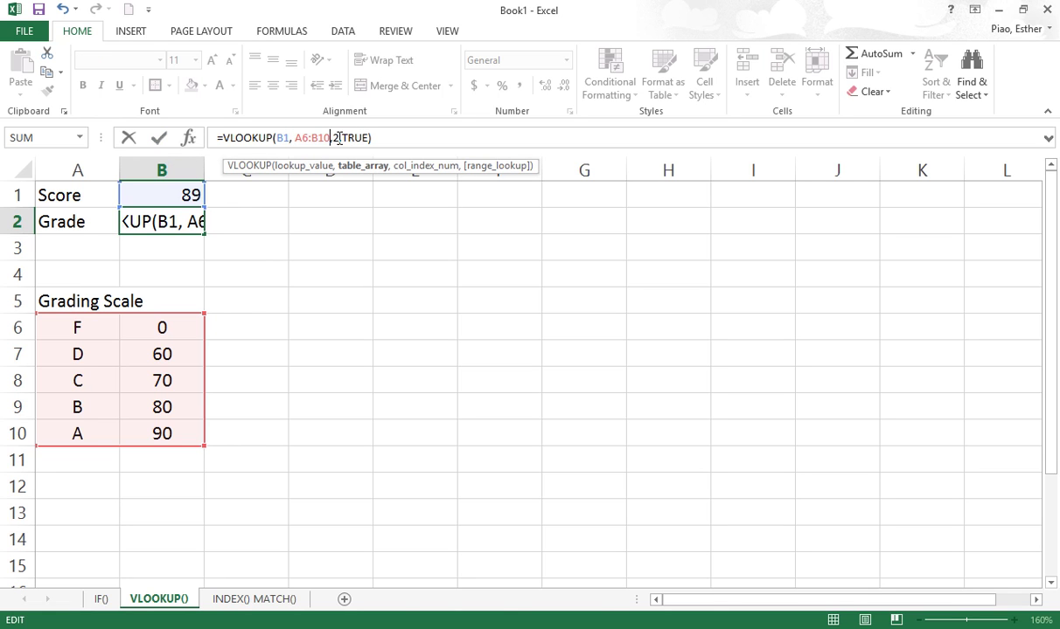
pyautogui.click(335, 137)
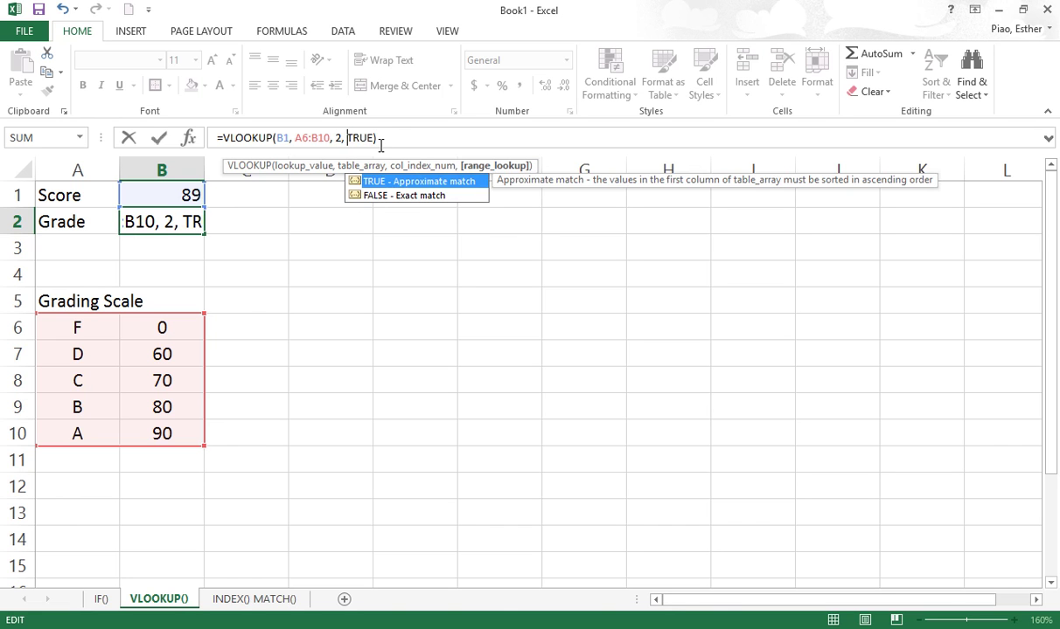
pyautogui.click(157, 139)
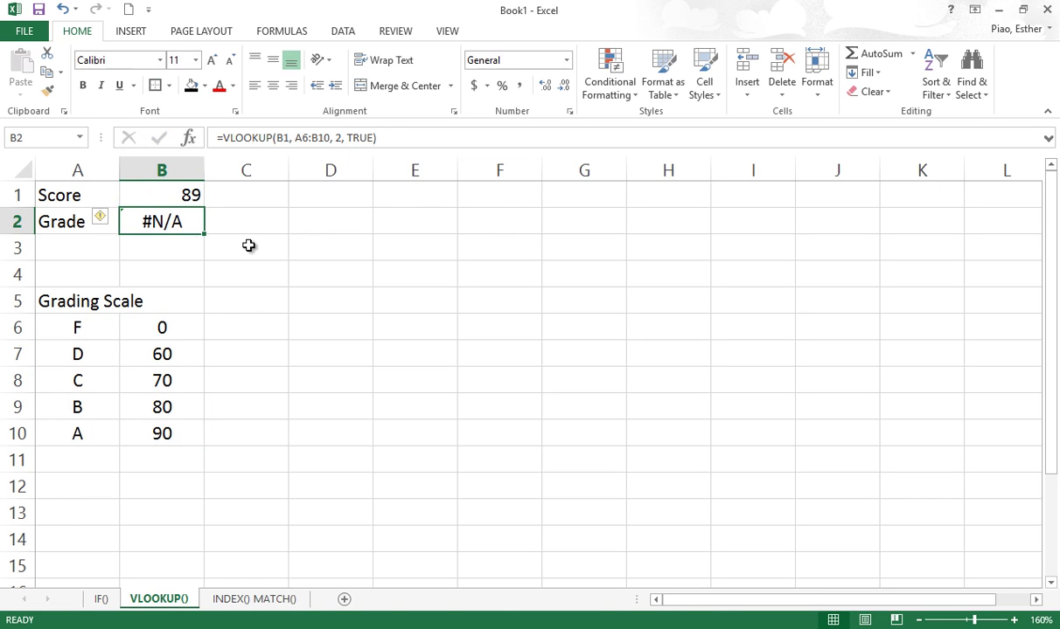
# - Review the VLOOKUP arguments of B2 in the Function Arguments dialog, keeping the dialog clear of the score and grade cells
pyautogui.click(188, 137)
pyautogui.moveTo(612, 277); pyautogui.dragTo(303, 205)
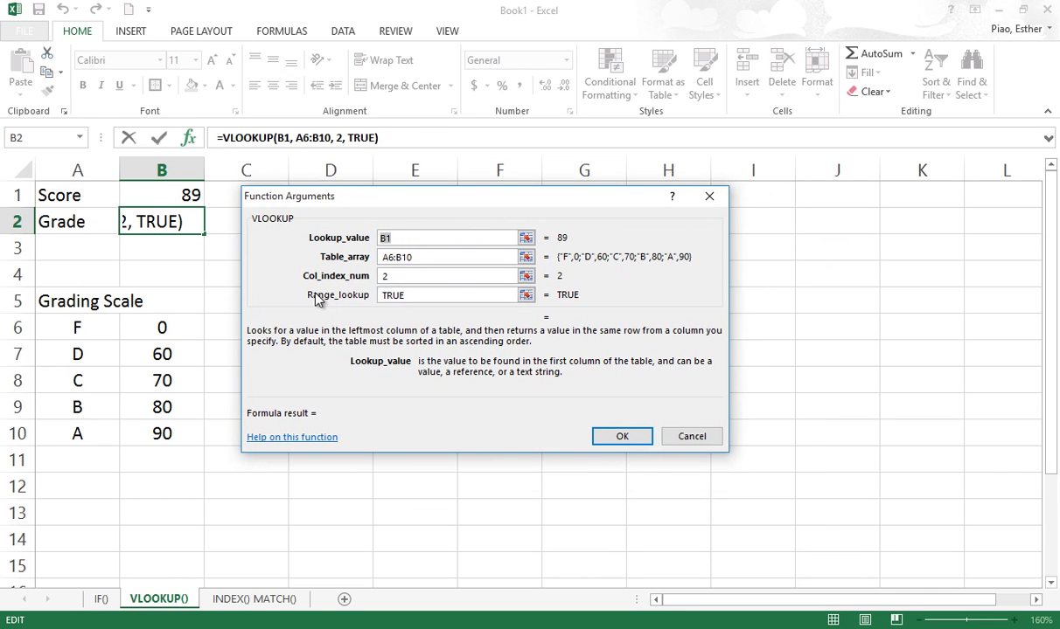
pyautogui.moveTo(314, 201); pyautogui.dragTo(317, 232)
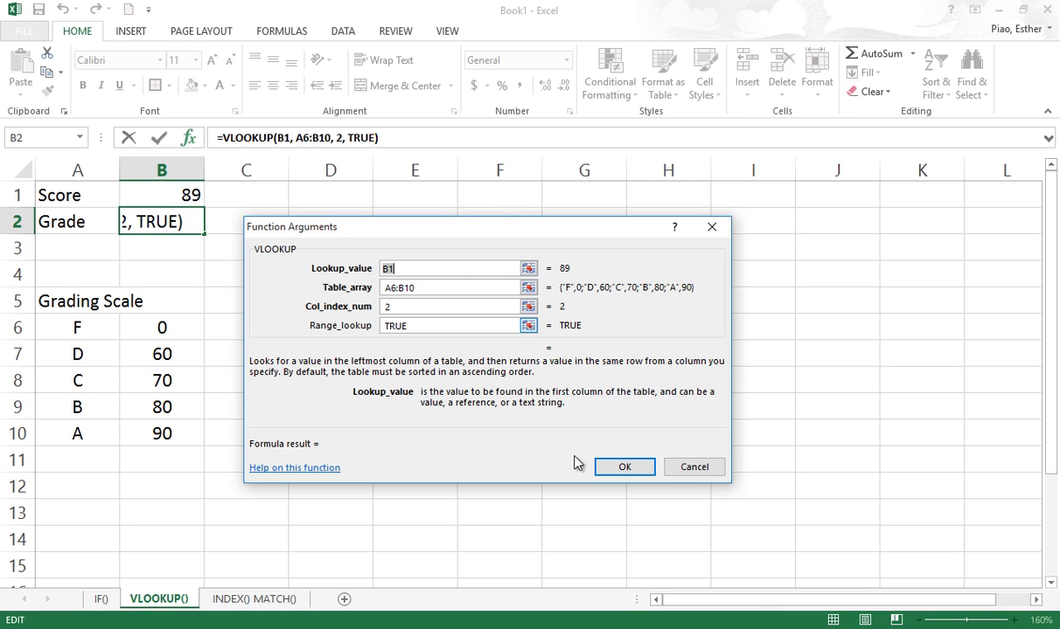
pyautogui.click(652, 464)
# - Swap the grading scale columns so the thresholds 0 to 90 fill A6:A10 and the letters F to A fill B6:B10
pyautogui.moveTo(114, 331); pyautogui.dragTo(212, 437)
pyautogui.moveTo(158, 324); pyautogui.dragTo(189, 450)
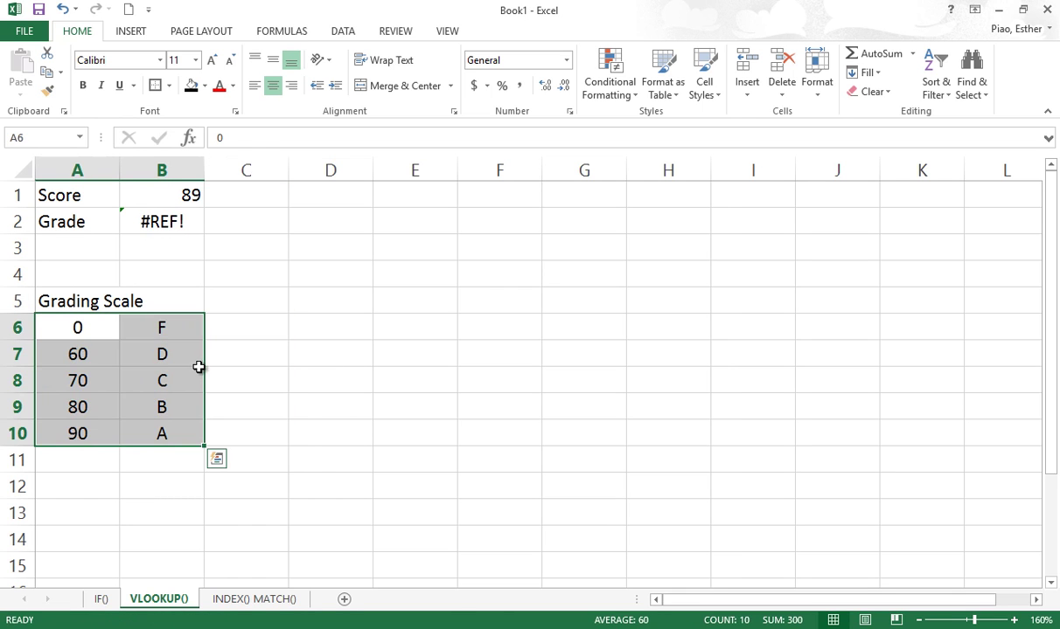
# - Replace the formula in B2 with =VLOOKUP(B1, A6:B10,2) and right-align the cell
pyautogui.click(190, 194)
pyautogui.click(181, 220)
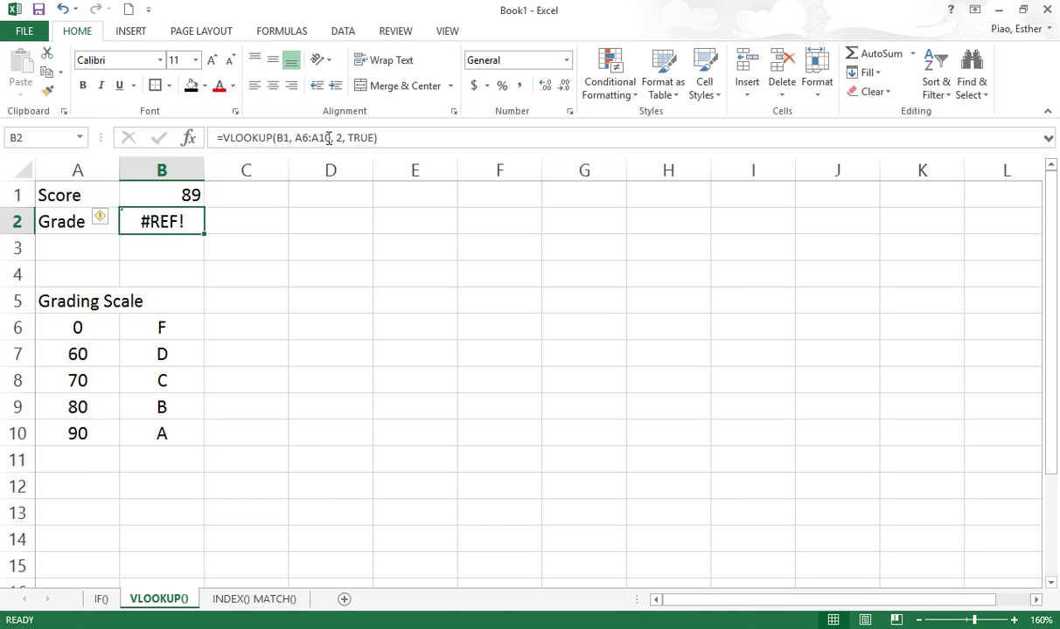
pyautogui.tripleClick(390, 132)
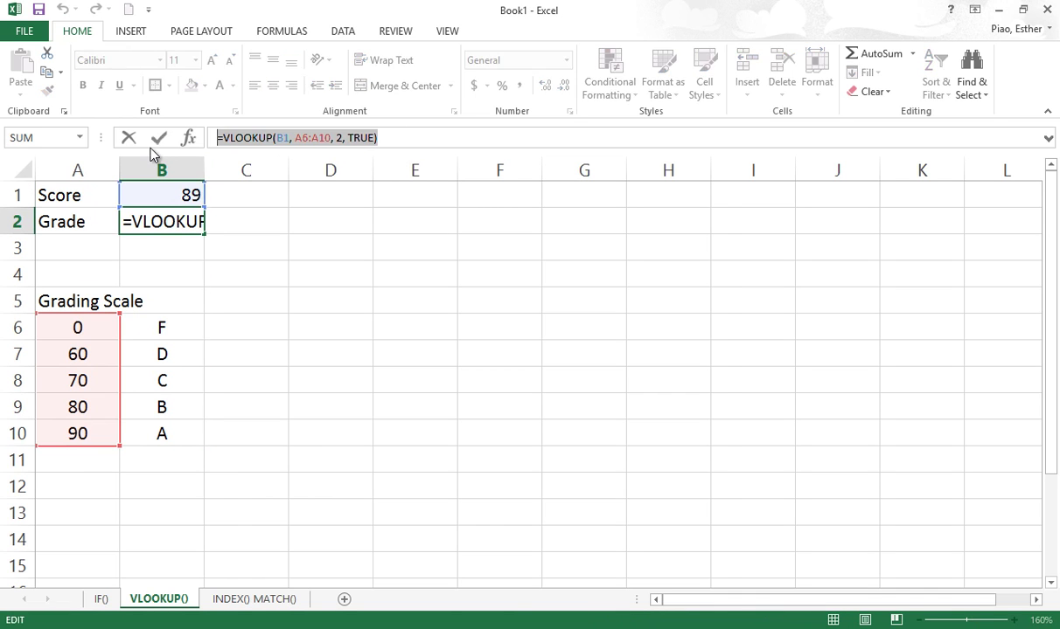
pyautogui.write('=Vlookup(')
pyautogui.click(154, 194)
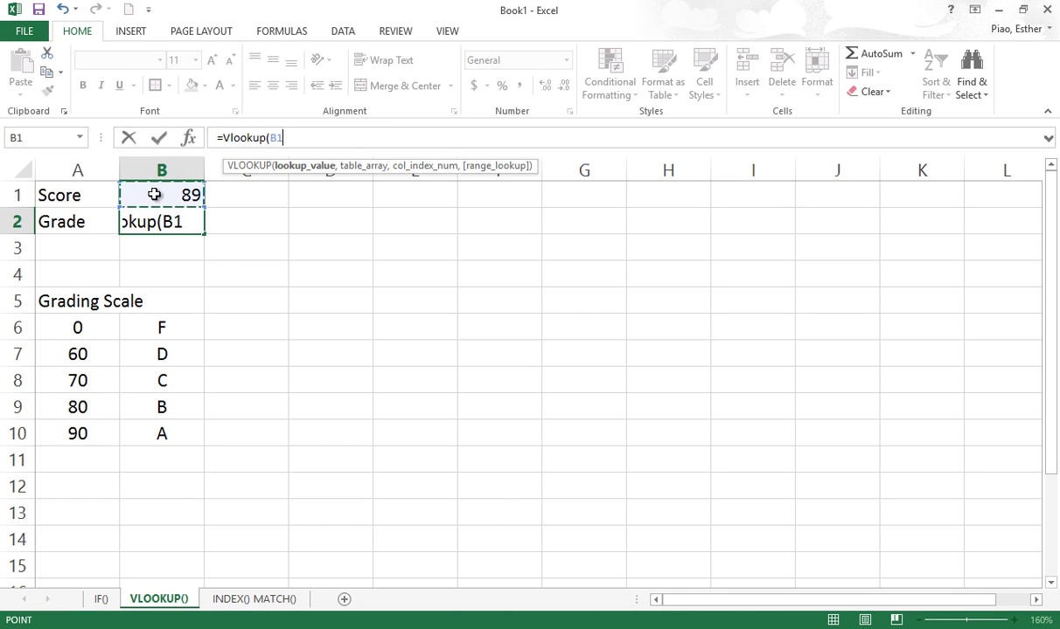
pyautogui.write(',')
pyautogui.moveTo(78, 324); pyautogui.dragTo(131, 439)
pyautogui.write(',2)')
pyautogui.press('Return')
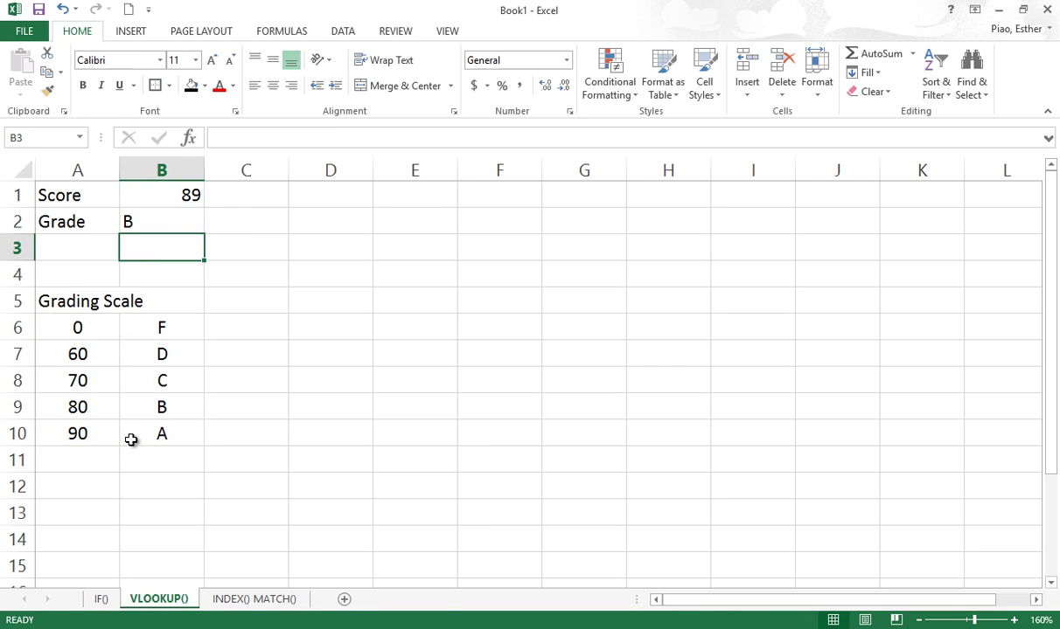
pyautogui.press('Up')
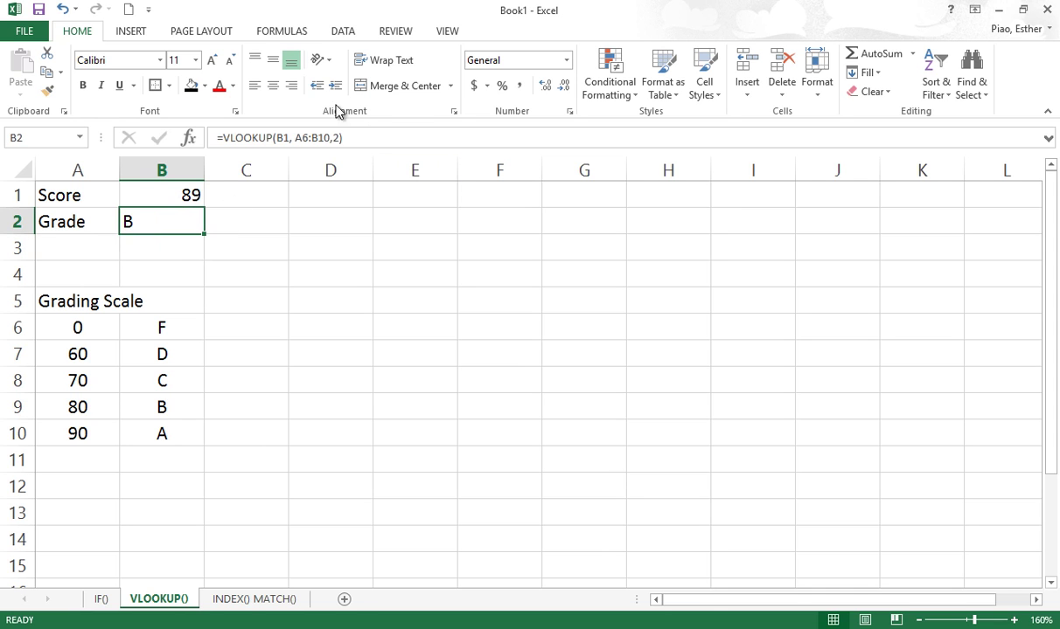
pyautogui.click(291, 85)
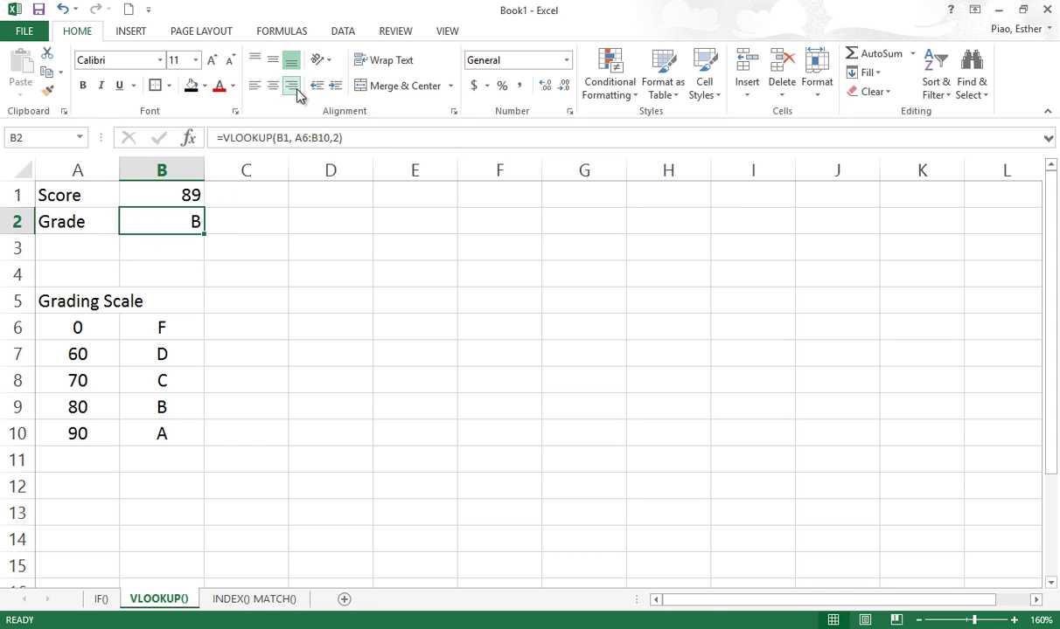
# - Test the VLOOKUP grade by entering the scores 4, 56, 65, 76, 87 and 97 in B1 one after another
pyautogui.click(143, 196)
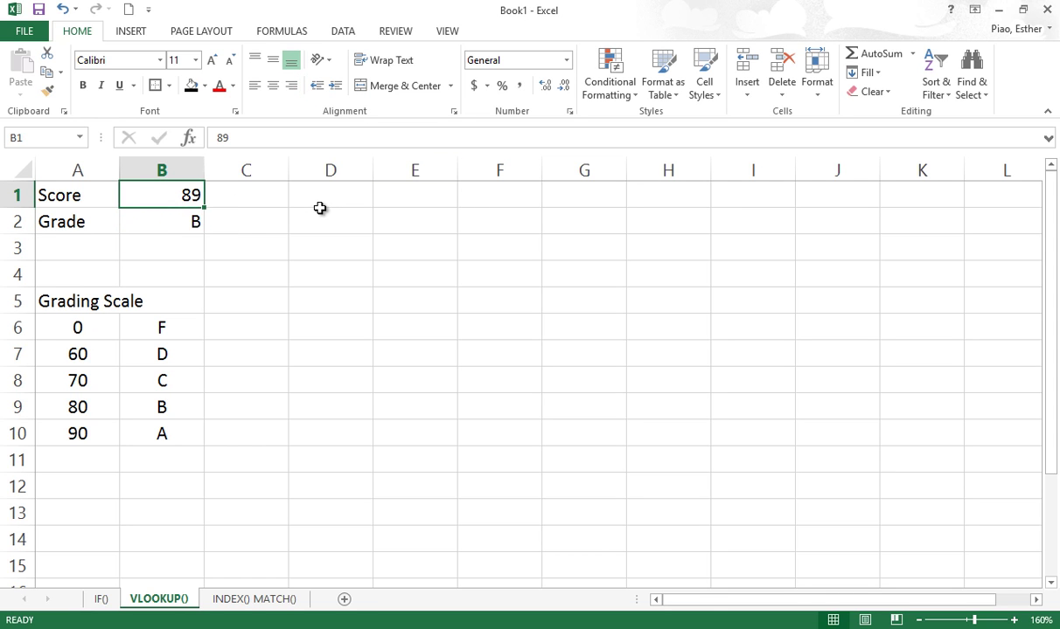
pyautogui.write('4')
pyautogui.press('Return')
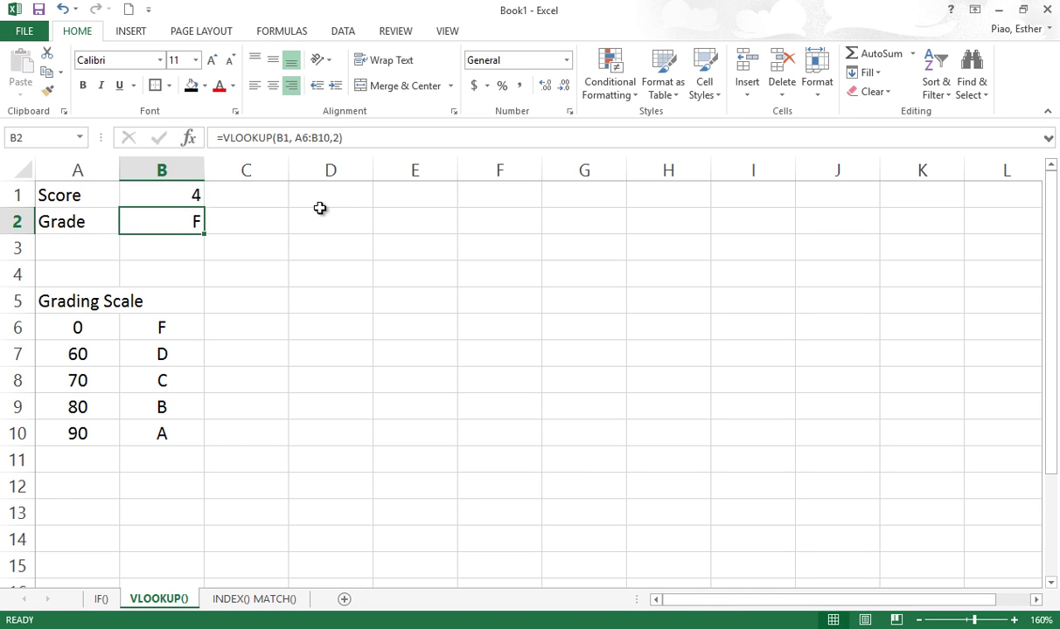
pyautogui.press('Up')
pyautogui.write('56')
pyautogui.press('Return')
pyautogui.press('Up')
pyautogui.write('65')
pyautogui.press('Return')
pyautogui.press('Up')
pyautogui.write('76')
pyautogui.press('Return')
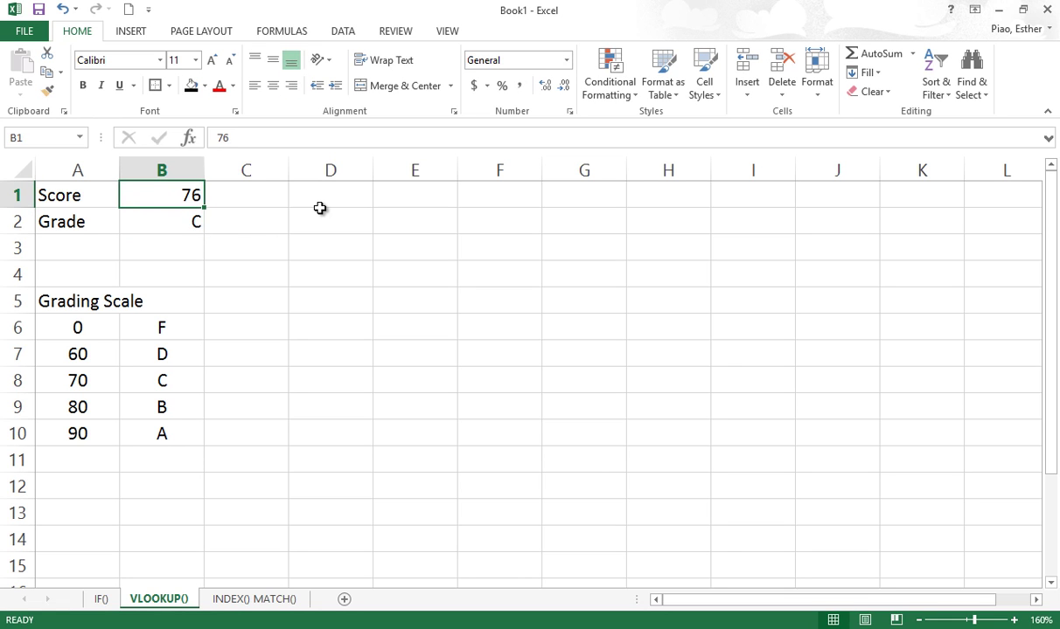
pyautogui.press('Up')
pyautogui.write('87')
pyautogui.press('Return')
pyautogui.press('Up')
pyautogui.write('97')
pyautogui.press('Return')
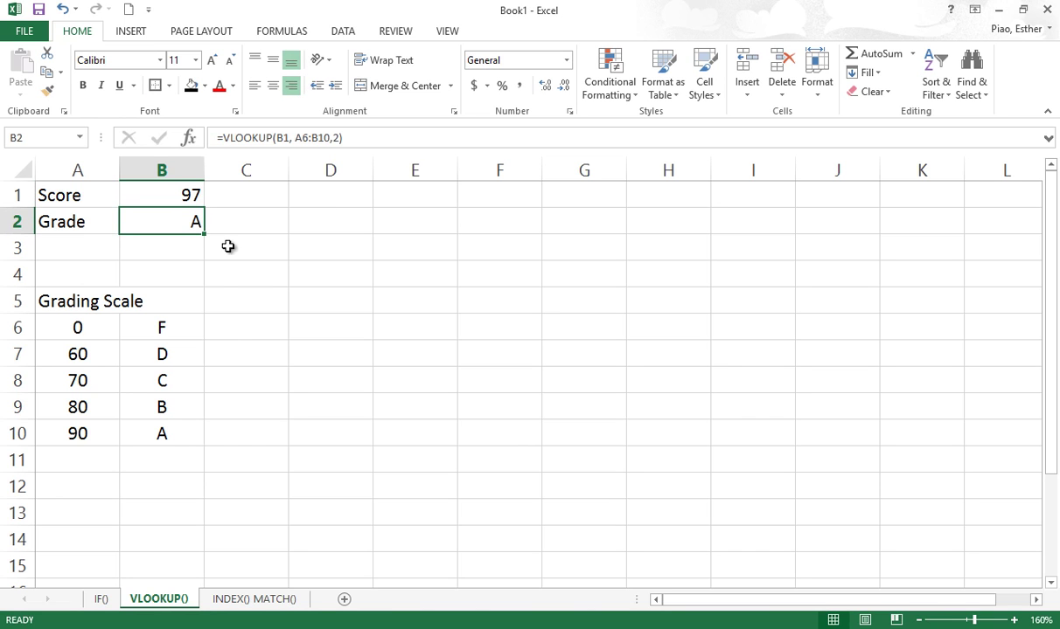
pyautogui.click(350, 299)
pyautogui.write('VLO')
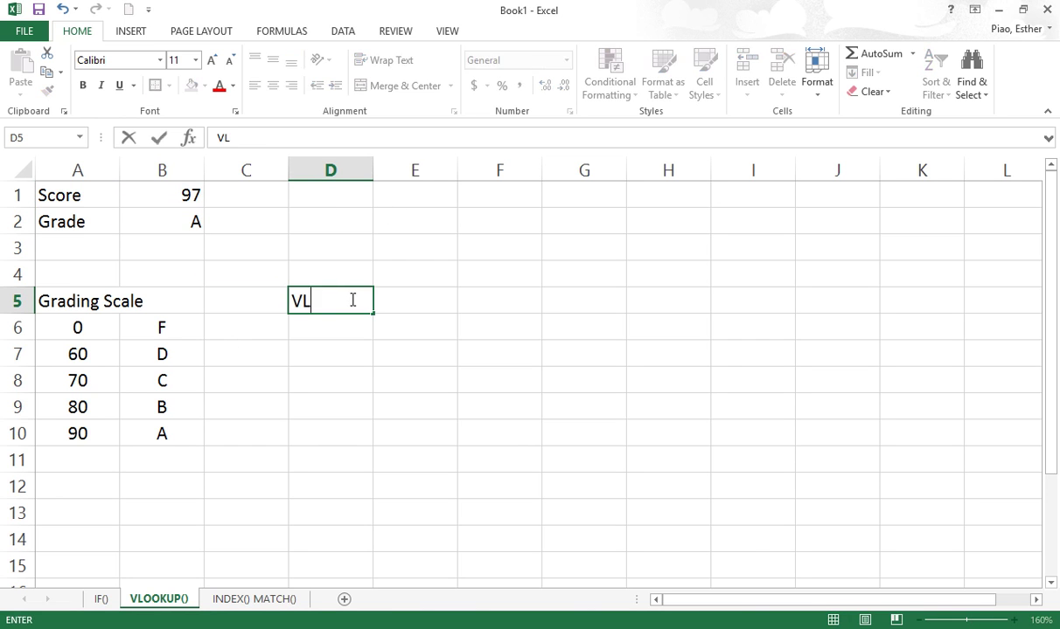
pyautogui.press('BackSpace')
pyautogui.press('BackSpace')
pyautogui.press('BackSpace')
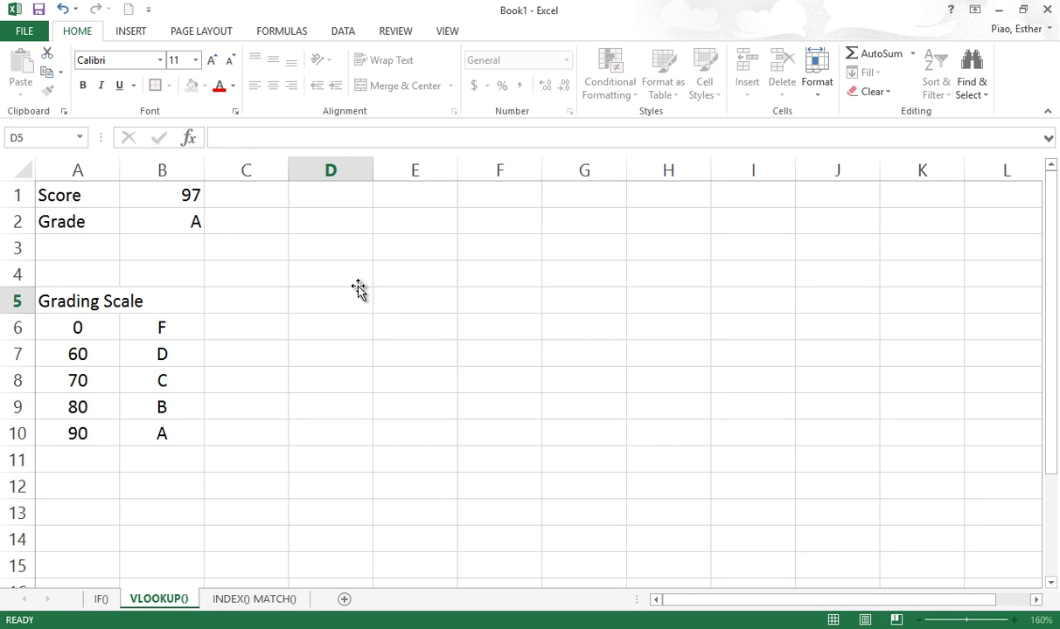
pyautogui.press('Escape')
# - Show the sheet's formulas in the cells instead of their results and fit column B to its contents
pyautogui.hotkey('ctrl', '`')
pyautogui.moveTo(376, 167); pyautogui.dragTo(375, 167)
pyautogui.doubleClick(376, 167)
# - Add TRUE (approximate match) as the range_lookup argument of the VLOOKUP formula in B2
pyautogui.click(398, 223)
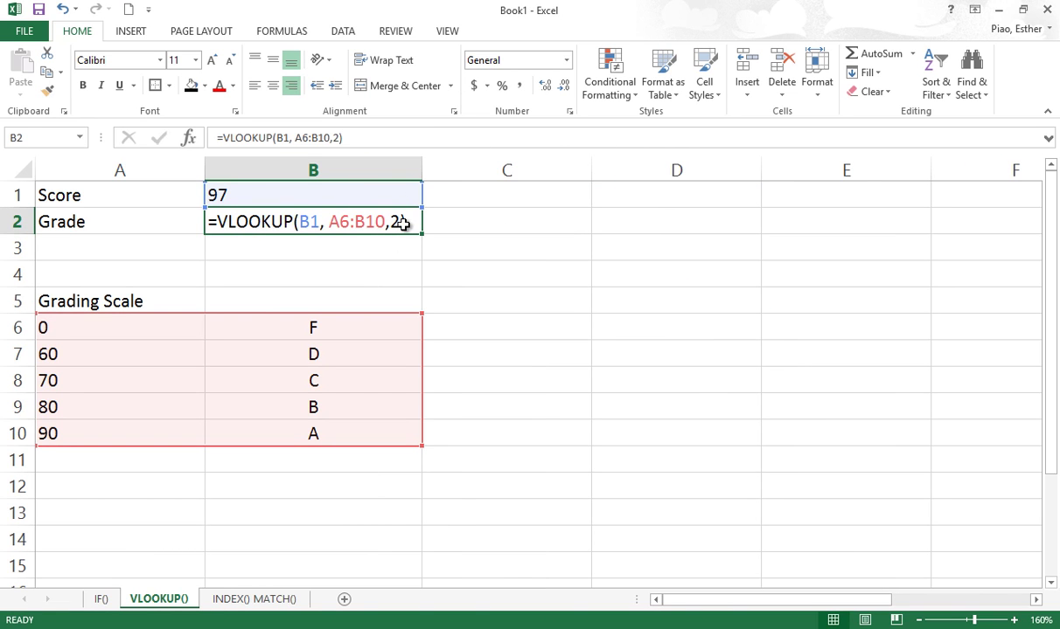
pyautogui.doubleClick(398, 223)
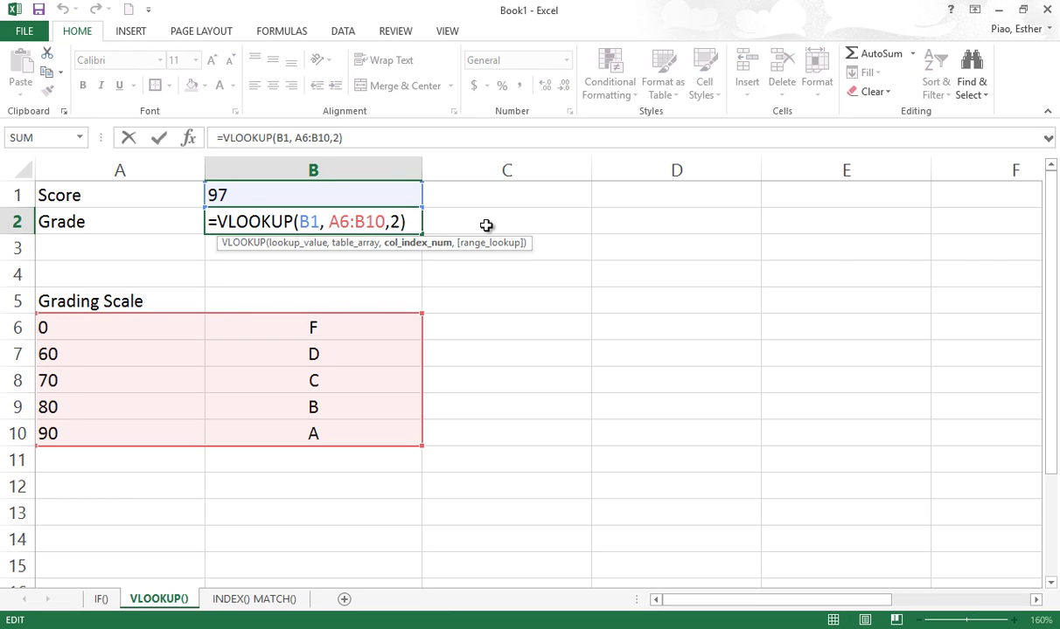
pyautogui.write(',')
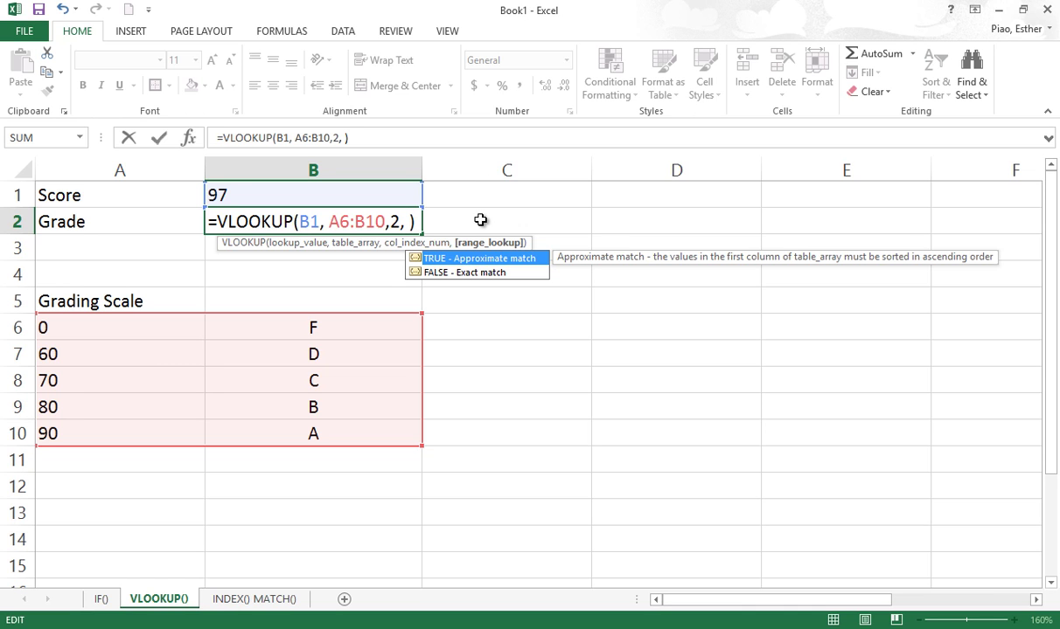
pyautogui.write('TRUE')
pyautogui.press('Return')
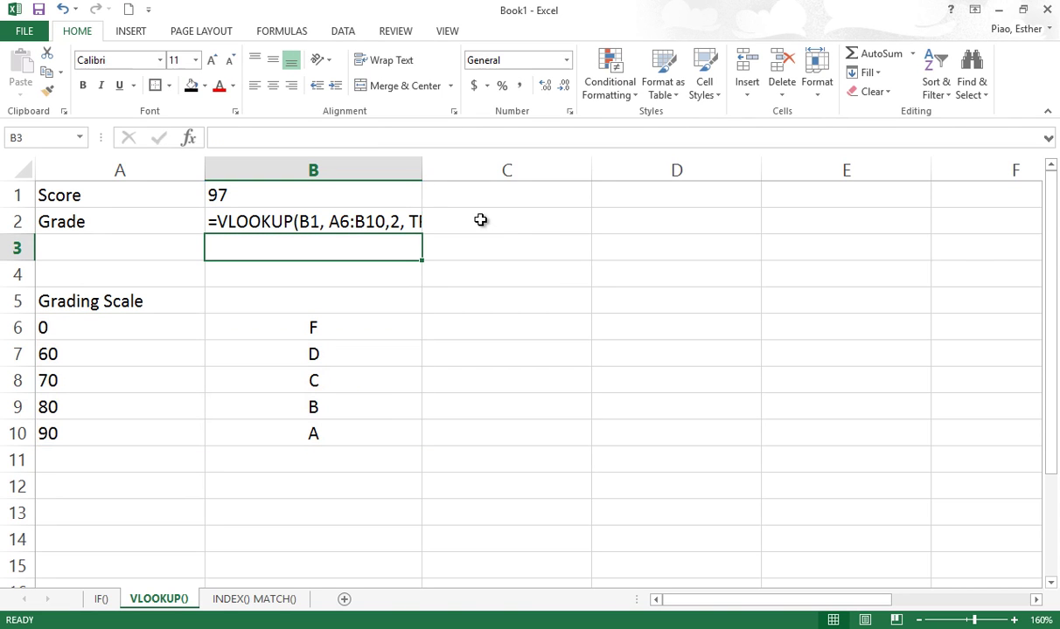
# - Fit column B to the longer formula and switch the sheet back to showing results
pyautogui.doubleClick(423, 169)
pyautogui.hotkey('ctrl', '`')
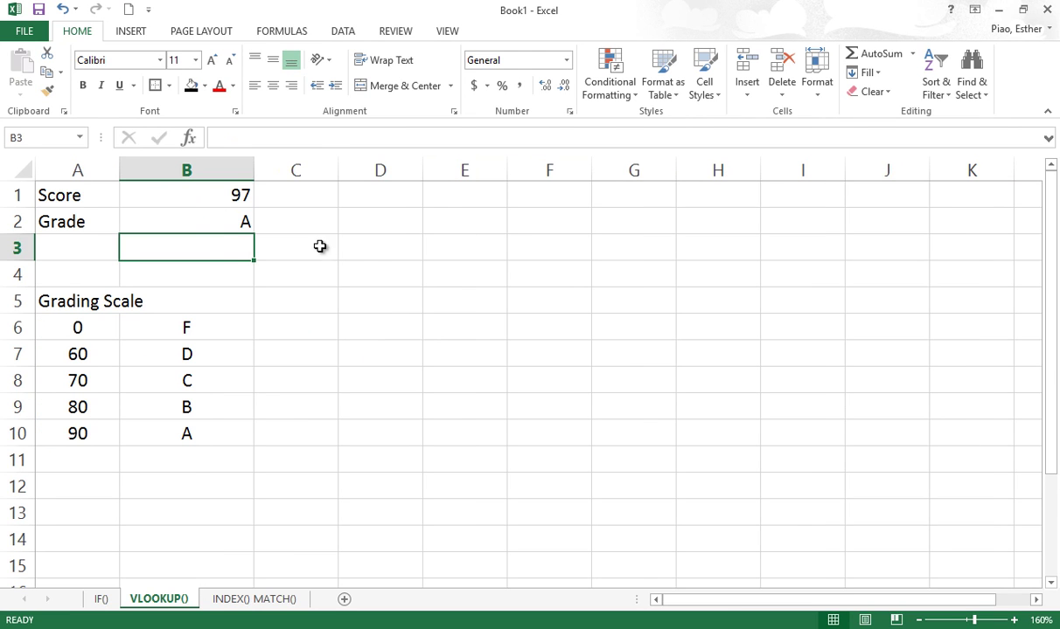
pyautogui.doubleClick(215, 223)
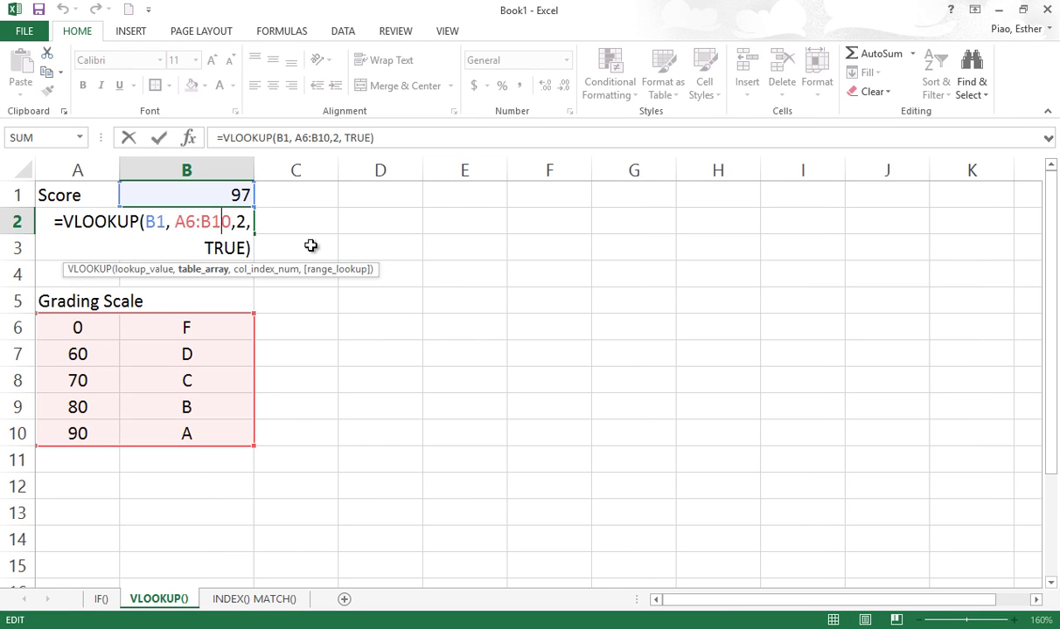
pyautogui.click(261, 168)
pyautogui.click(188, 137)
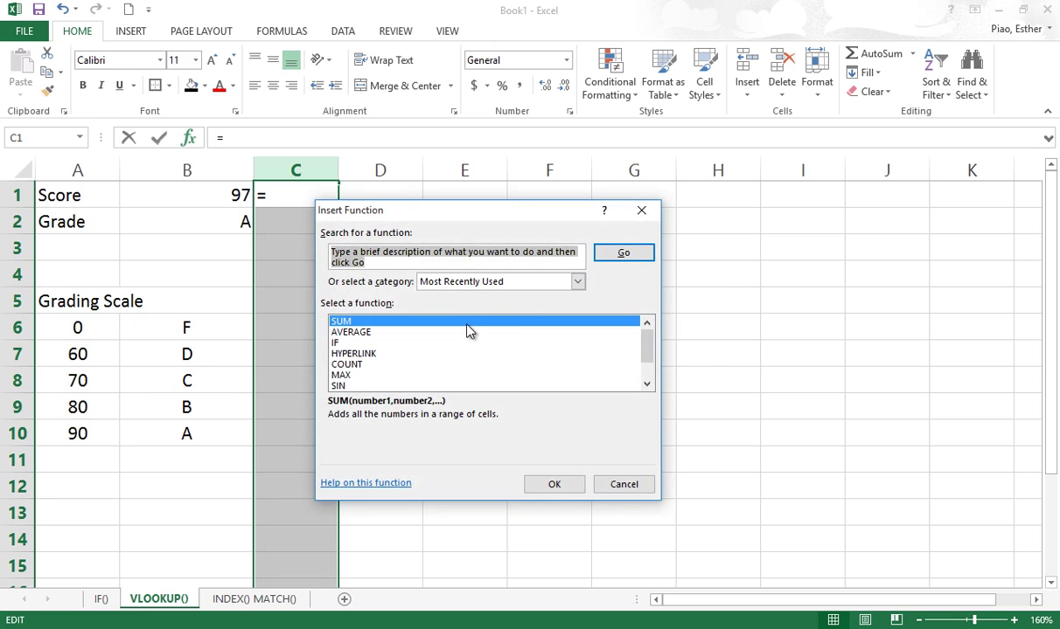
pyautogui.press('Escape')
pyautogui.click(212, 215)
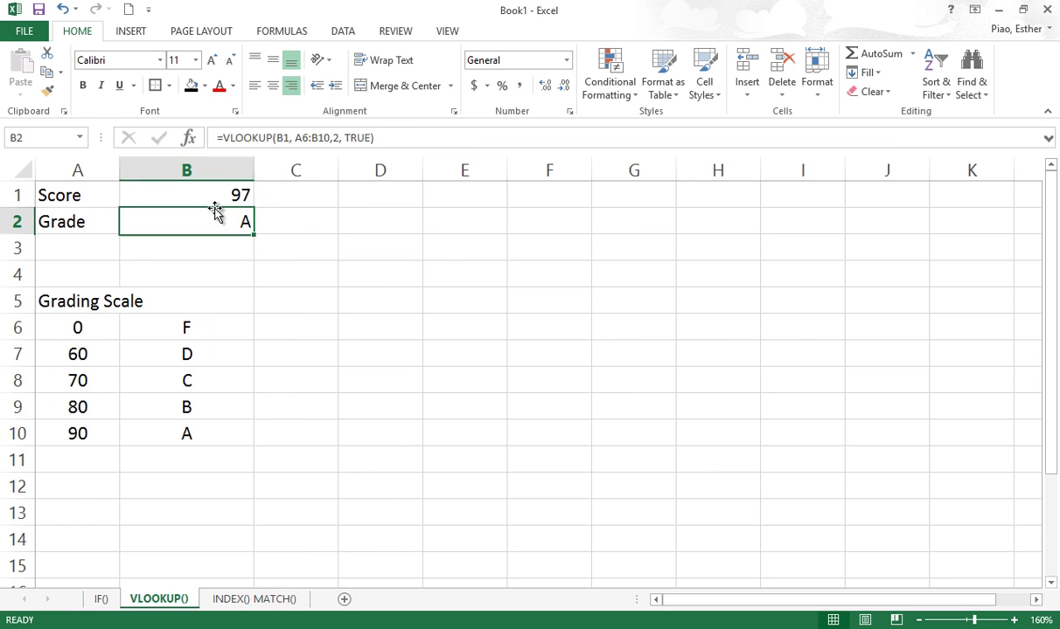
# - Set the Range_lookup argument of the VLOOKUP in B2 to FALSE for an exact match
pyautogui.click(189, 138)
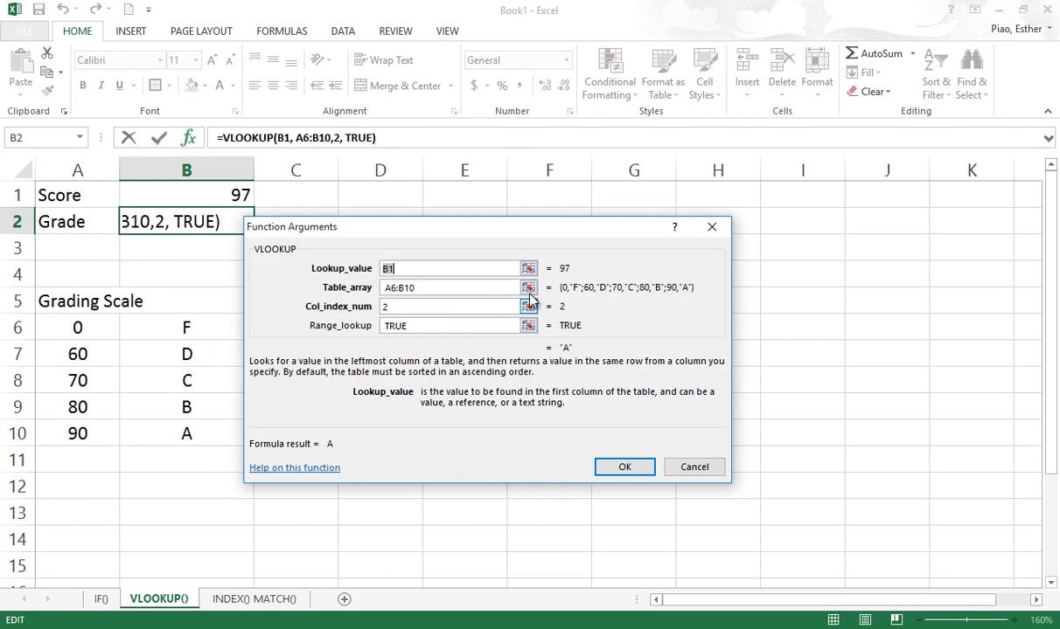
pyautogui.click(490, 328)
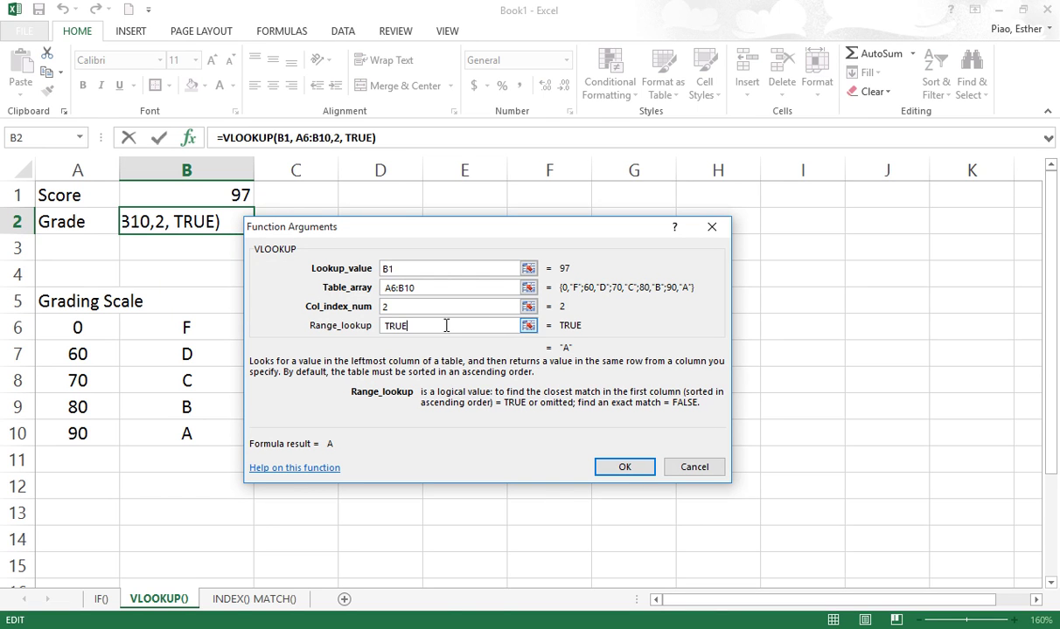
pyautogui.moveTo(439, 328); pyautogui.dragTo(376, 330)
pyautogui.moveTo(405, 235); pyautogui.dragTo(571, 255)
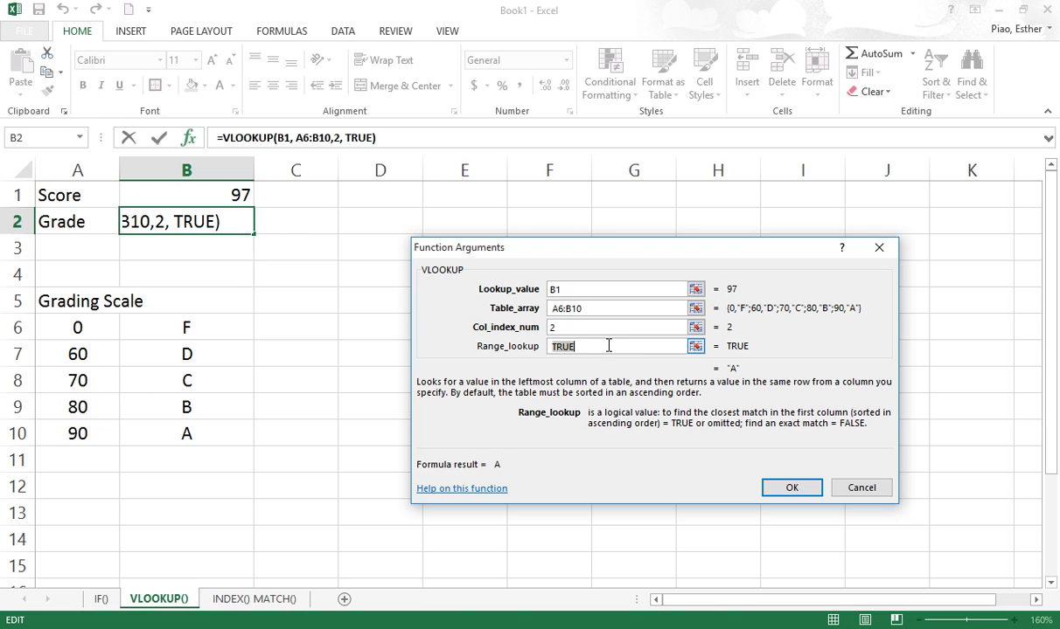
pyautogui.write('FLA')
pyautogui.press('BackSpace')
pyautogui.press('BackSpace')
pyautogui.press('BackSpace')
pyautogui.press('BackSpace')
pyautogui.write('ALSE')
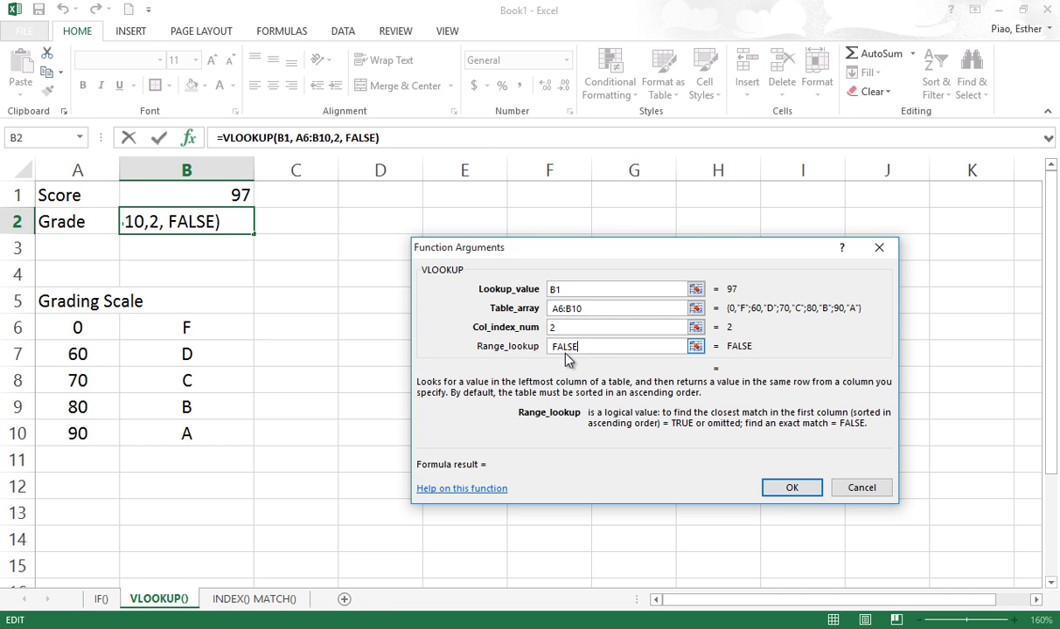
pyautogui.click(791, 489)
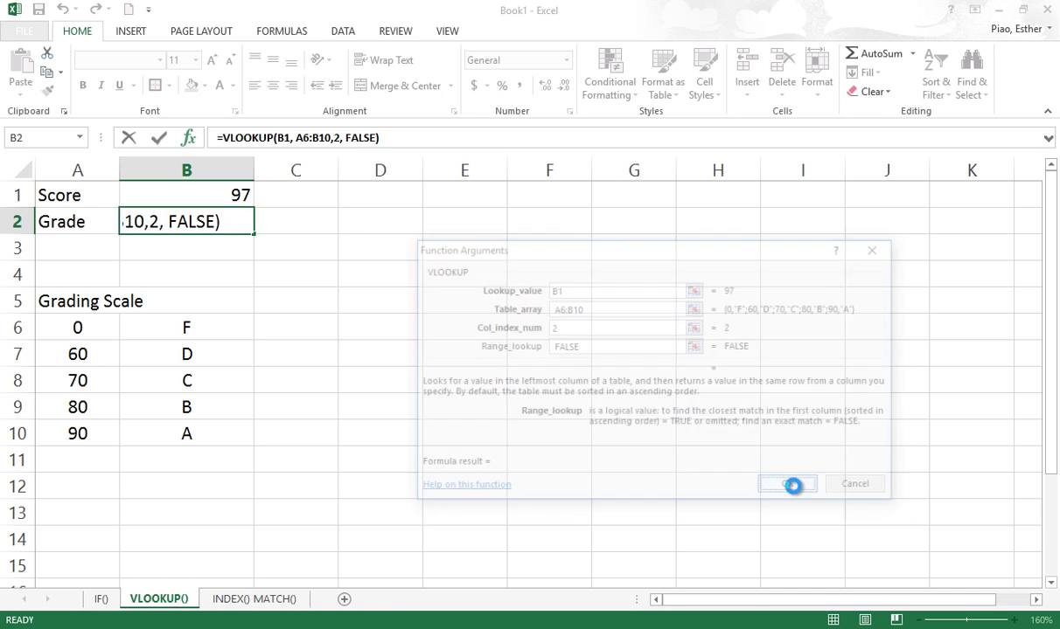
# - Test the exact-match VLOOKUP by entering the scores 90 and 97 in B1 one after another
pyautogui.click(239, 194)
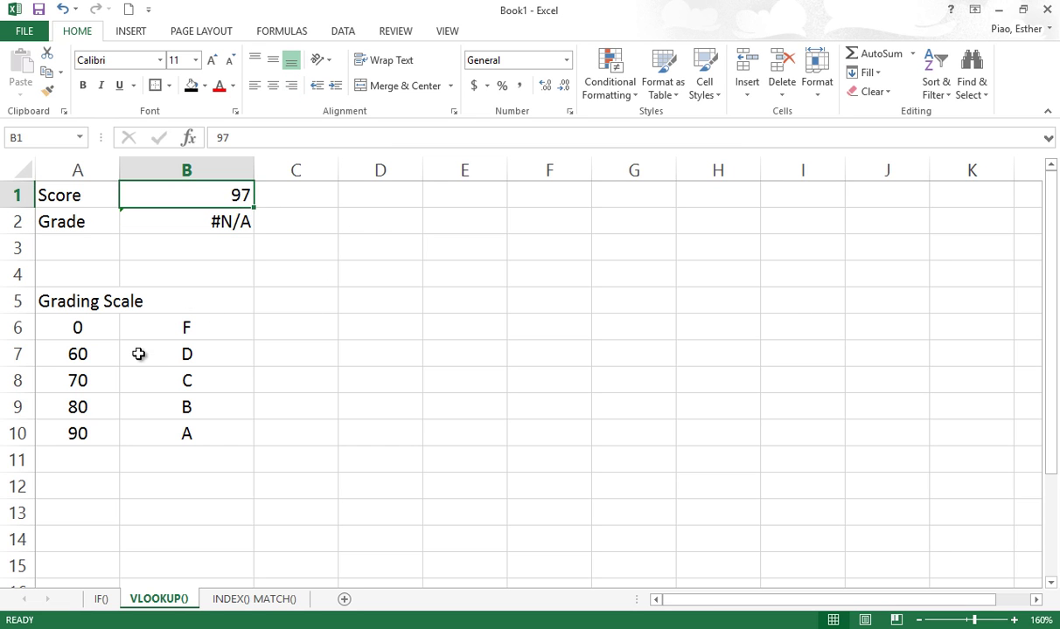
pyautogui.press('F2')
pyautogui.press('BackSpace')
pyautogui.write('0')
pyautogui.press('Return')
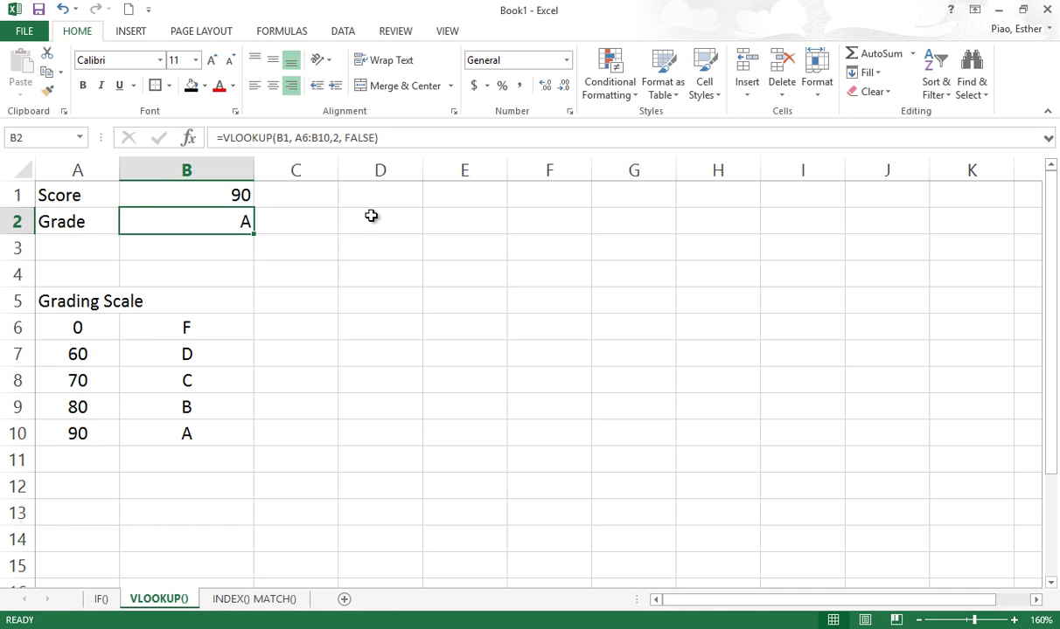
pyautogui.click(232, 196)
pyautogui.write('9')
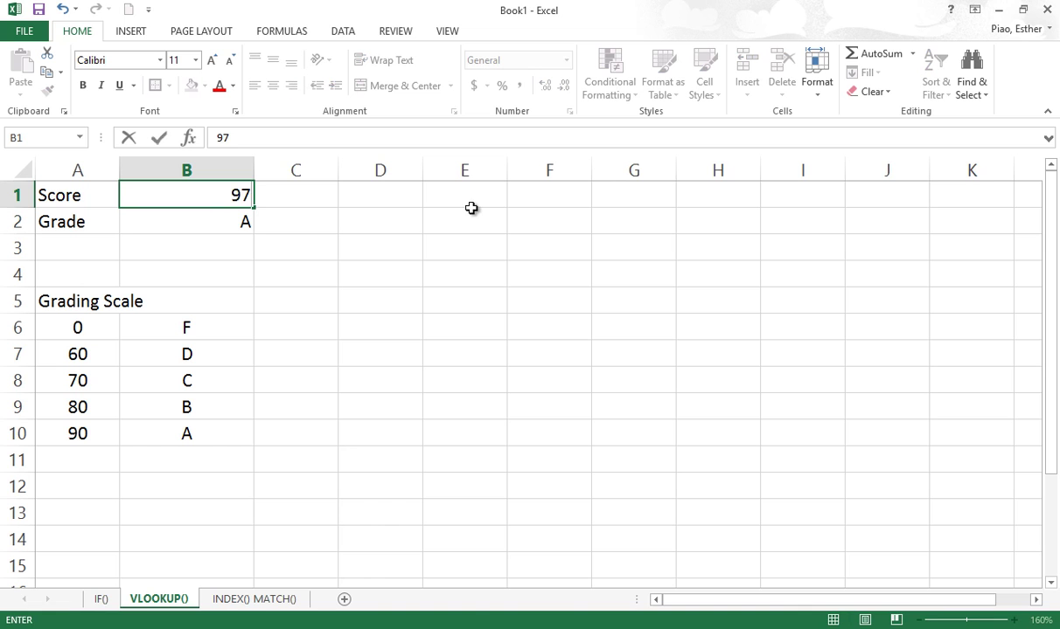
pyautogui.press('Return')
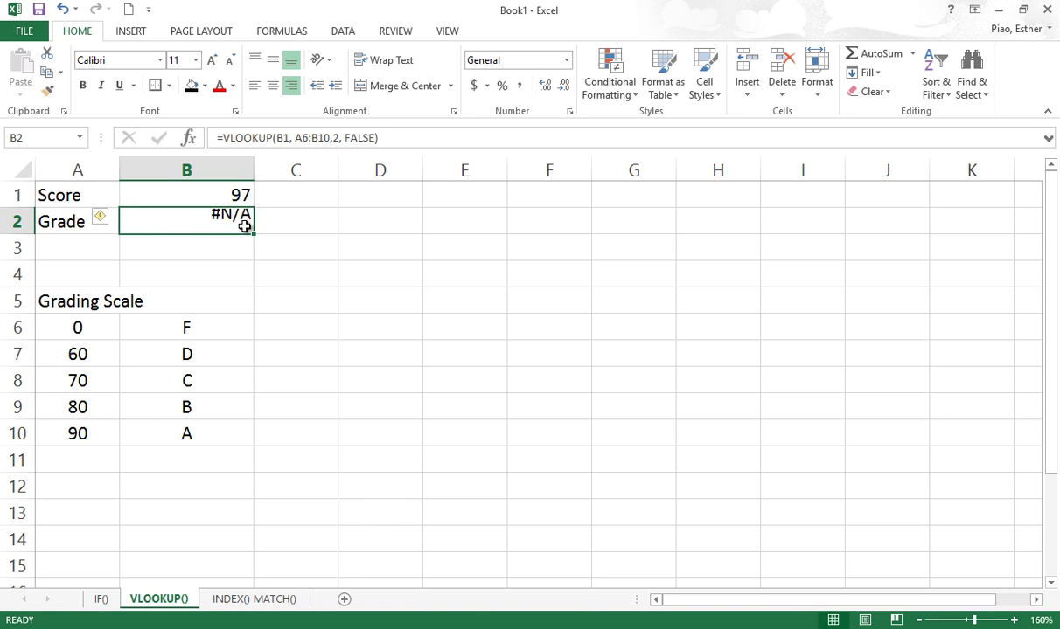
# - Change the range_lookup argument of the VLOOKUP formula in B2 back to TRUE for an approximate match
pyautogui.doubleClick(215, 222)
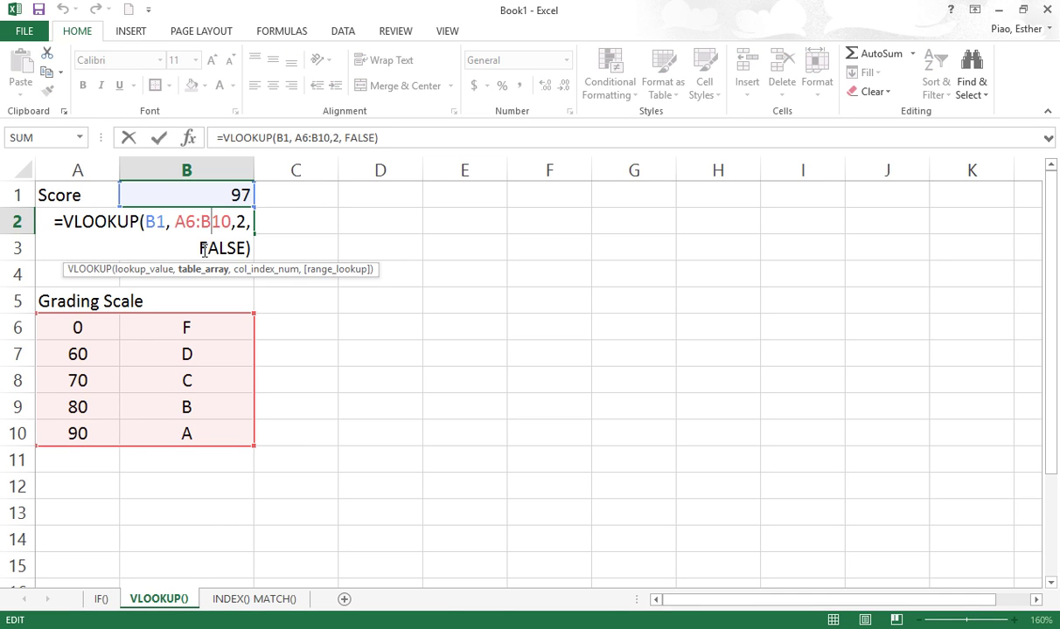
pyautogui.doubleClick(203, 249)
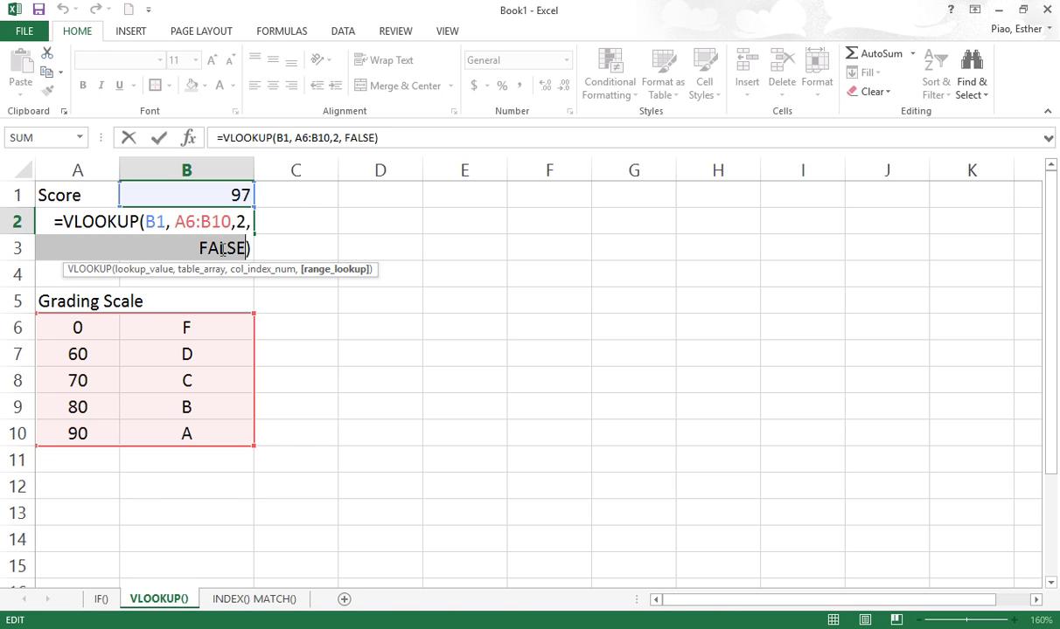
pyautogui.write('TRUE')
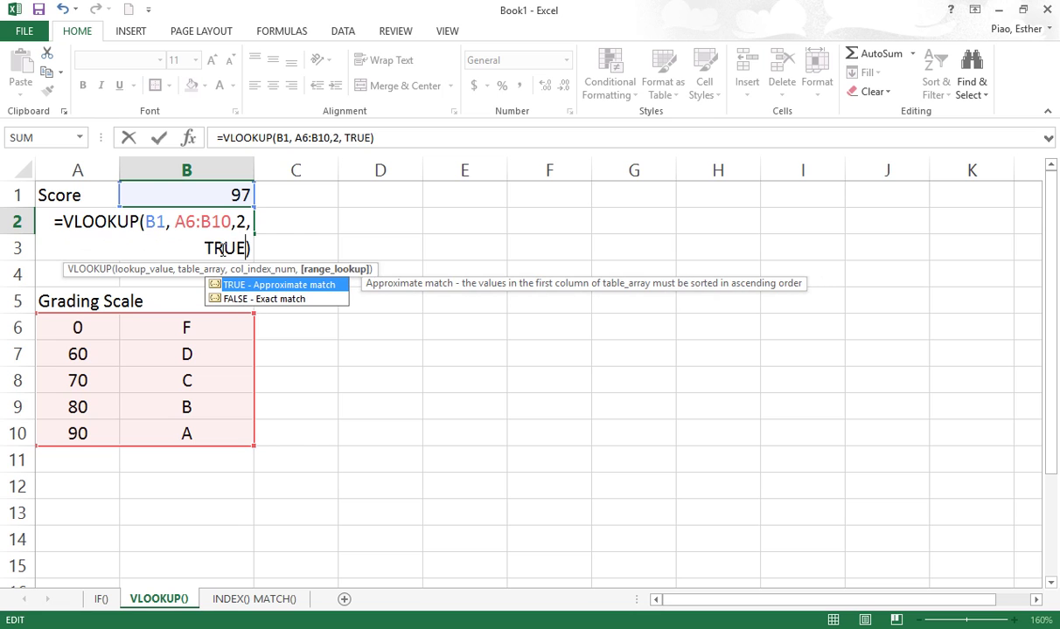
pyautogui.press('BackSpace')
pyautogui.press('BackSpace')
pyautogui.press('BackSpace')
pyautogui.press('BackSpace')
pyautogui.press('BackSpace')
pyautogui.press('BackSpace')
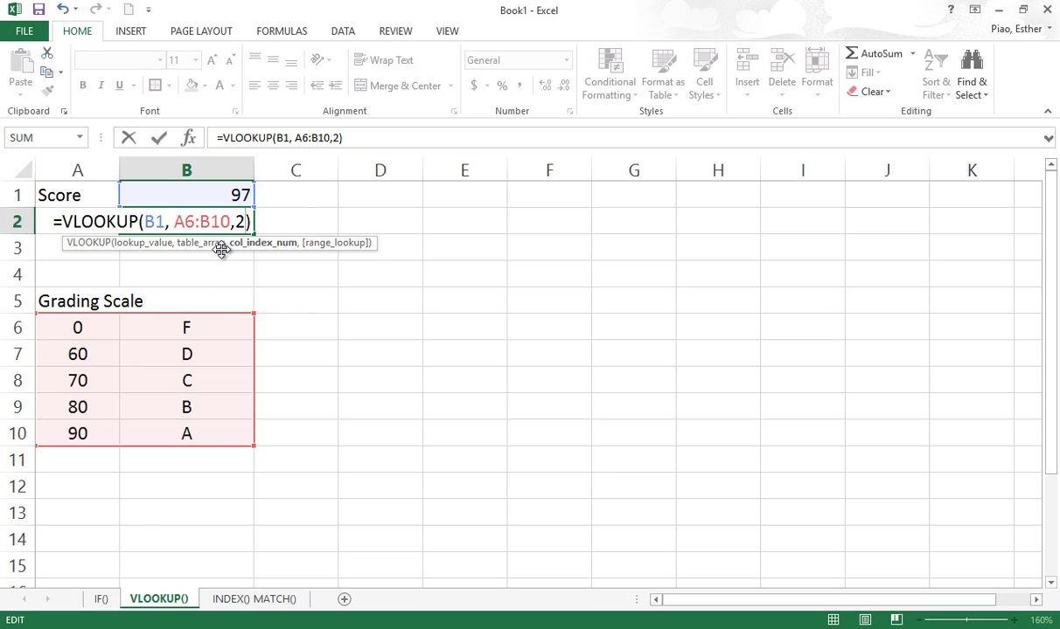
pyautogui.write(', TRUE')
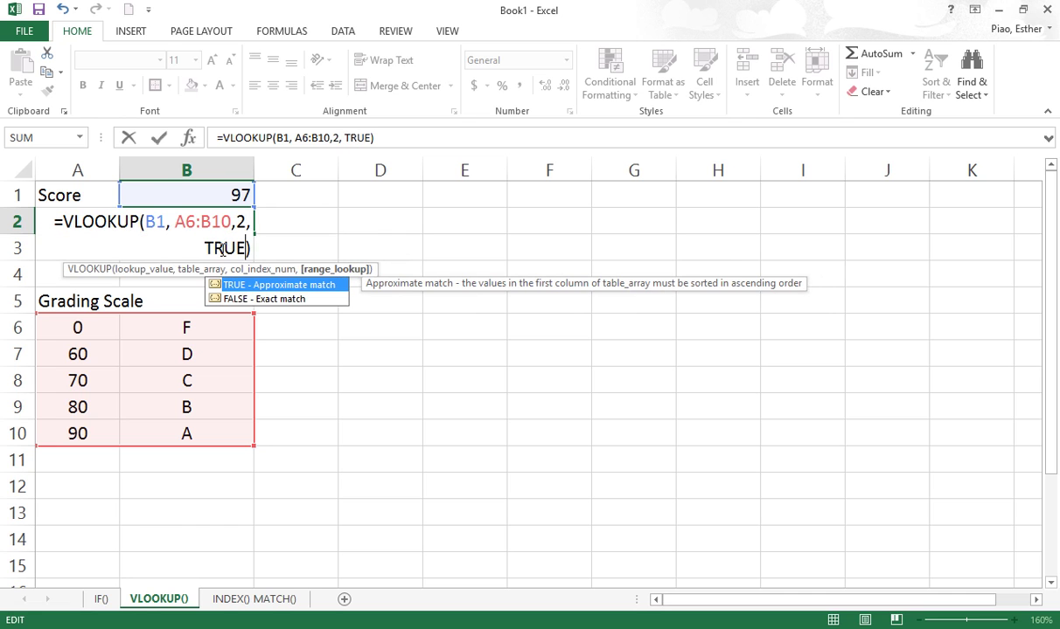
pyautogui.press('Return')
pyautogui.click(279, 267)
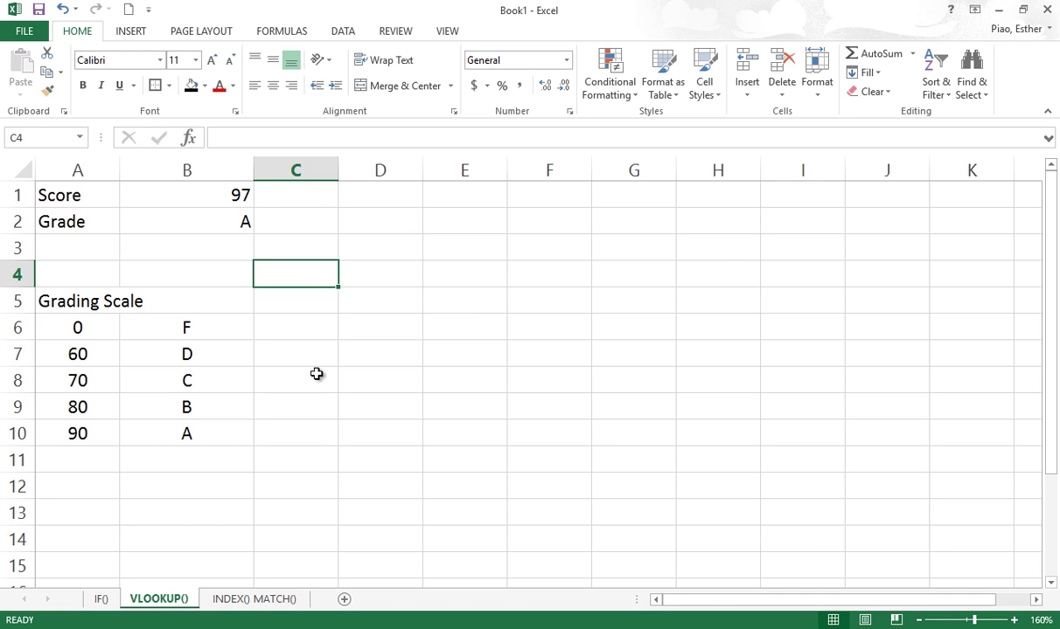
# - Review the arguments of the VLOOKUP in B2 and remove the leading space before TRUE in Range_lookup
pyautogui.click(208, 215)
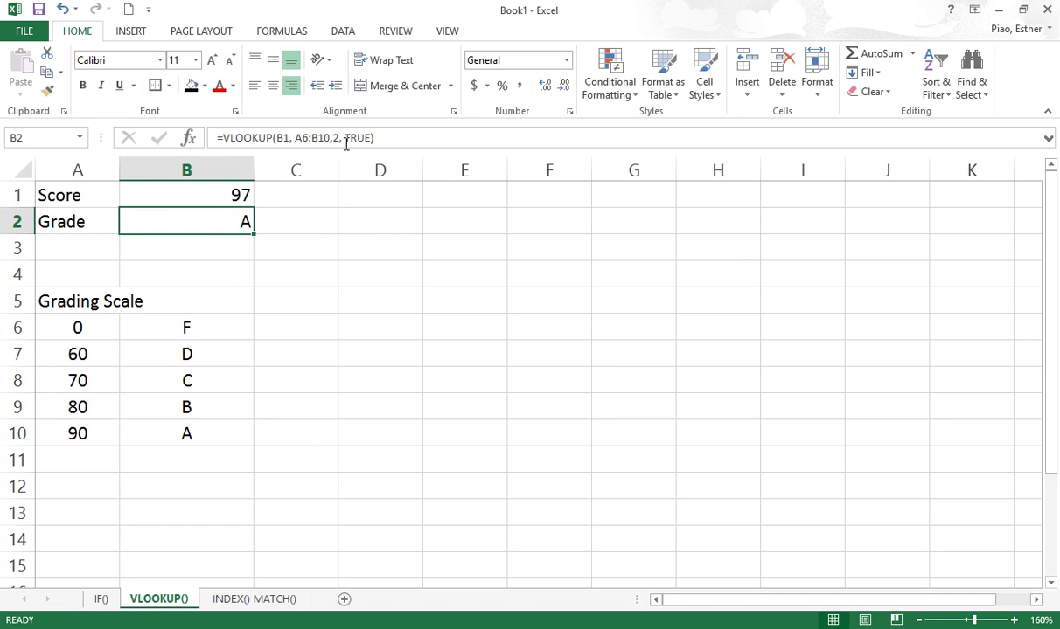
pyautogui.click(190, 139)
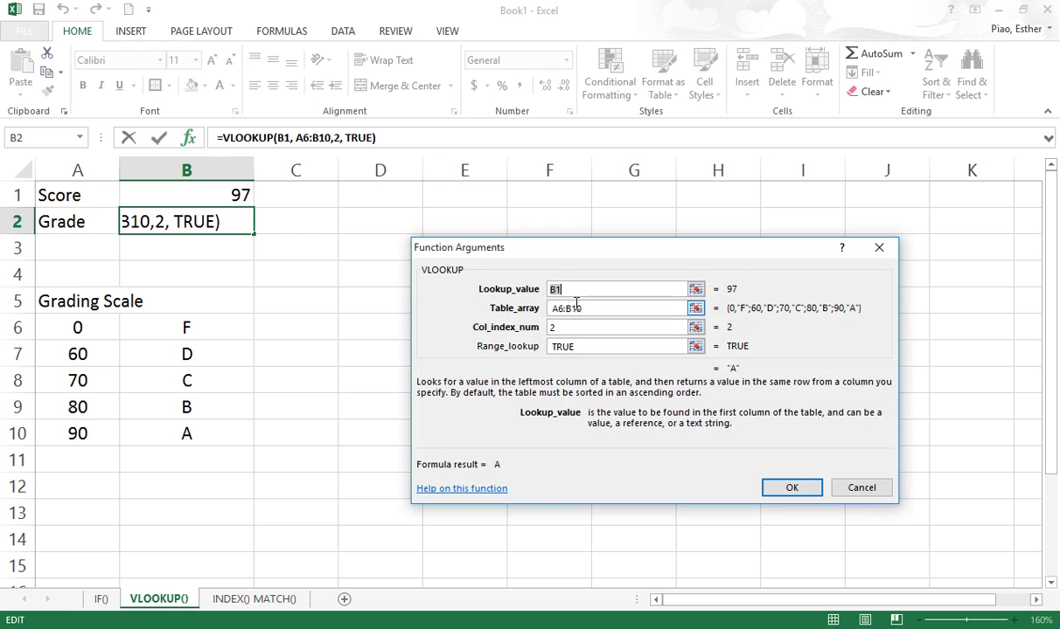
pyautogui.click(583, 347)
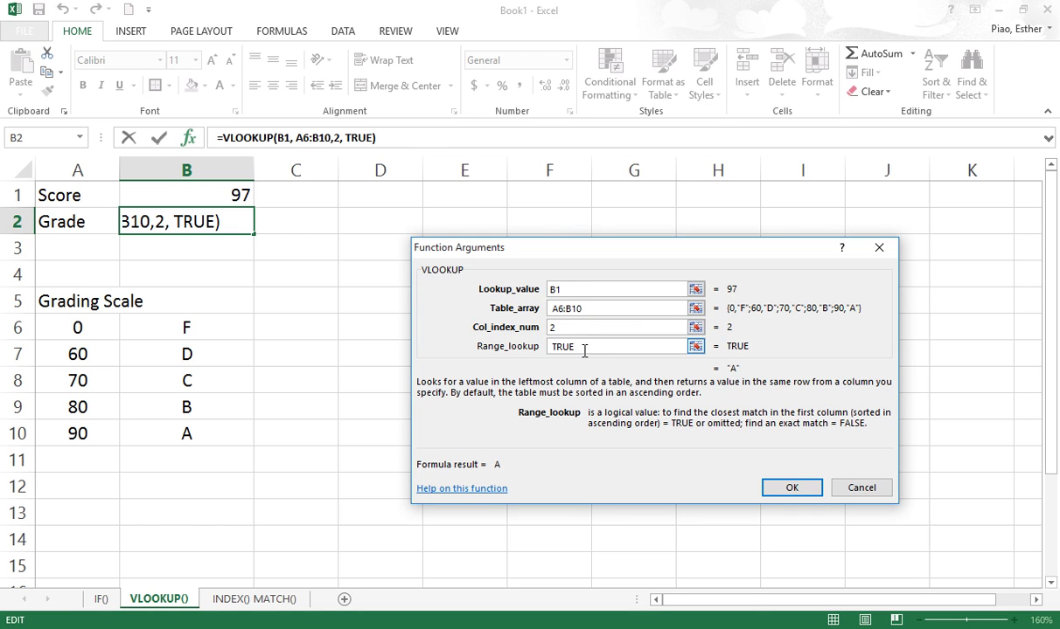
pyautogui.doubleClick(562, 348)
pyautogui.click(557, 347)
pyautogui.press('Delete')
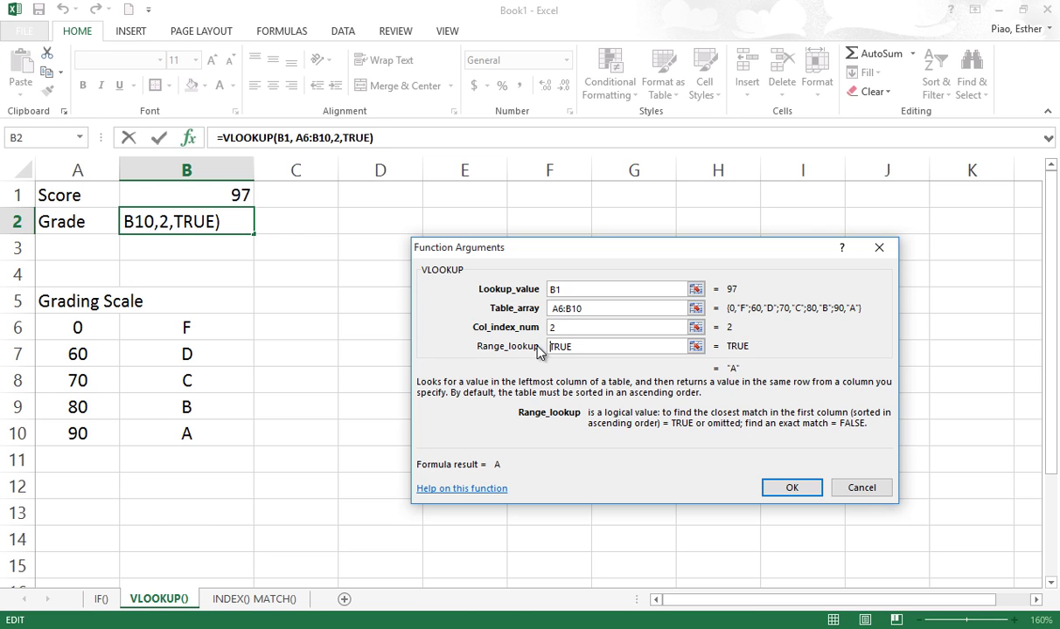
pyautogui.moveTo(593, 352); pyautogui.dragTo(551, 351)
pyautogui.click(792, 490)
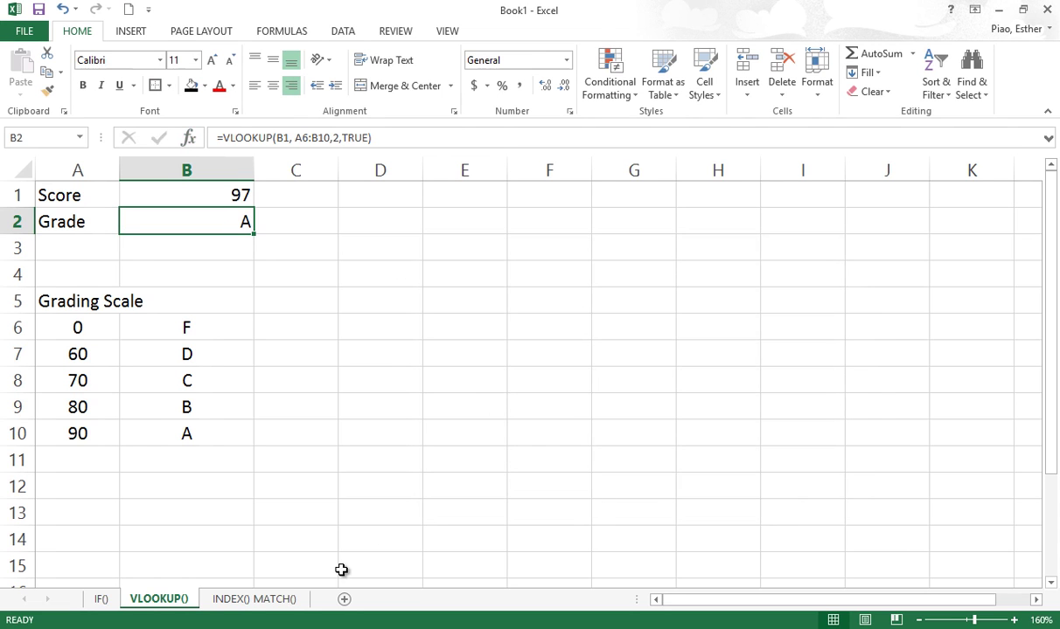
# - On the INDEX() MATCH() sheet, insert four blank rows at row 4, above the first Array block
pyautogui.click(278, 600)
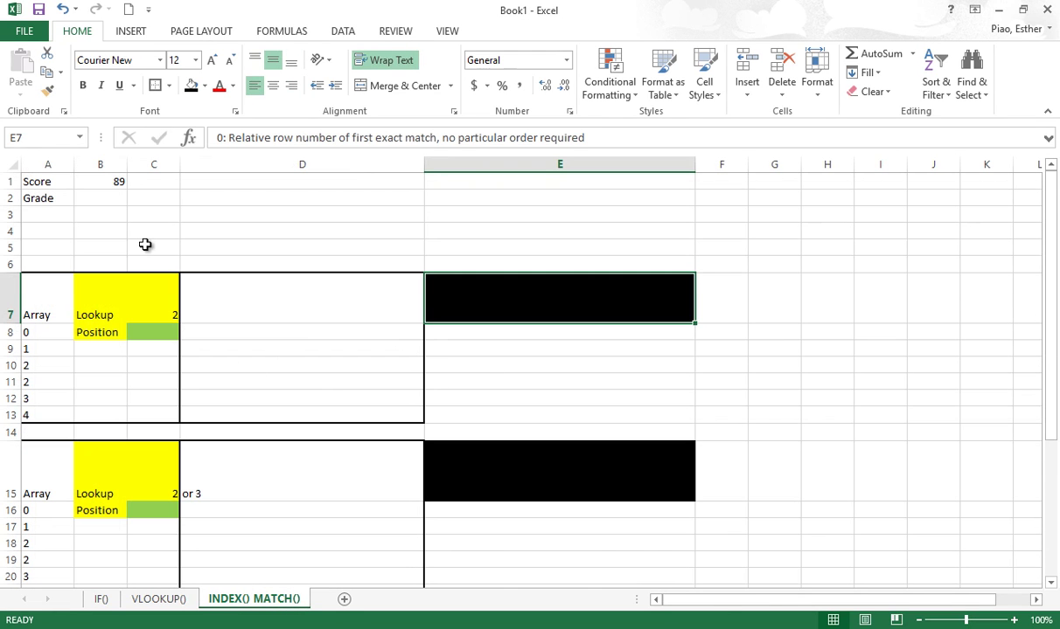
pyautogui.click(196, 217)
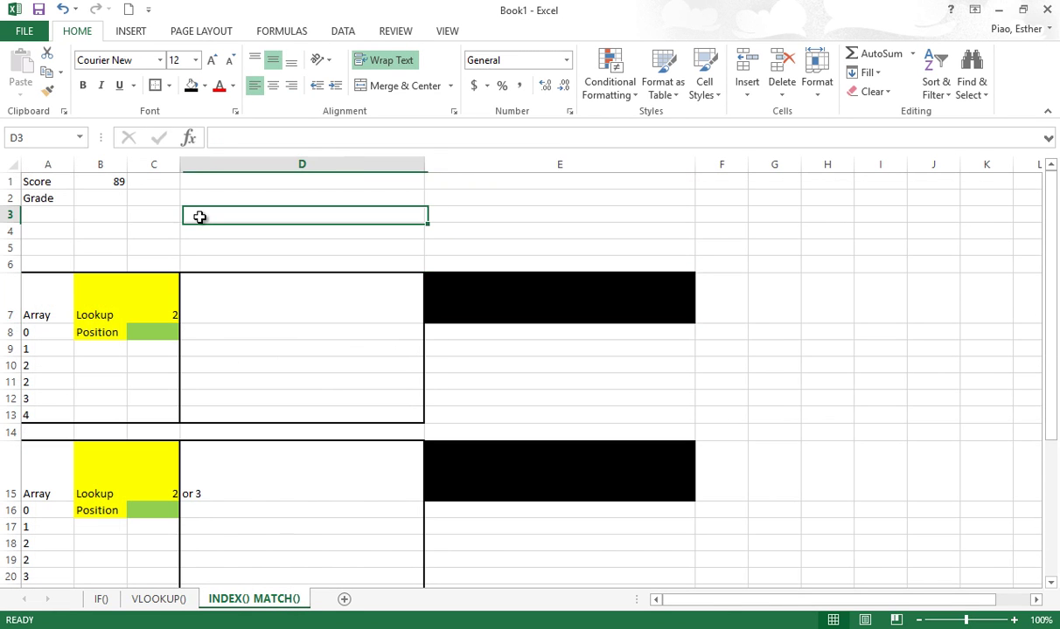
pyautogui.click(79, 203)
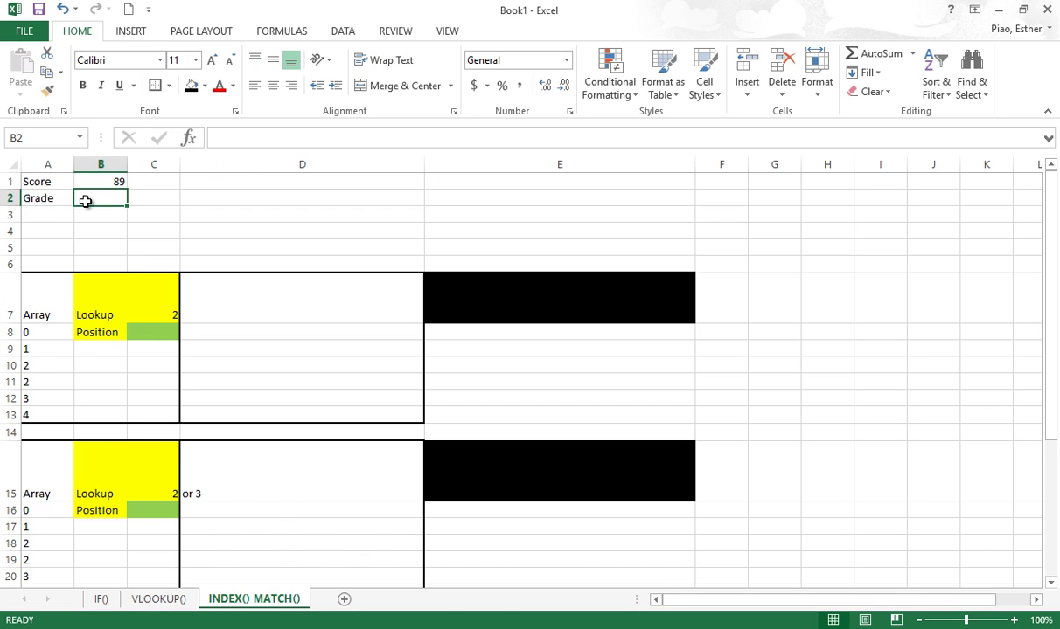
pyautogui.moveTo(10, 230); pyautogui.dragTo(8, 245)
pyautogui.rightClick(9, 245)
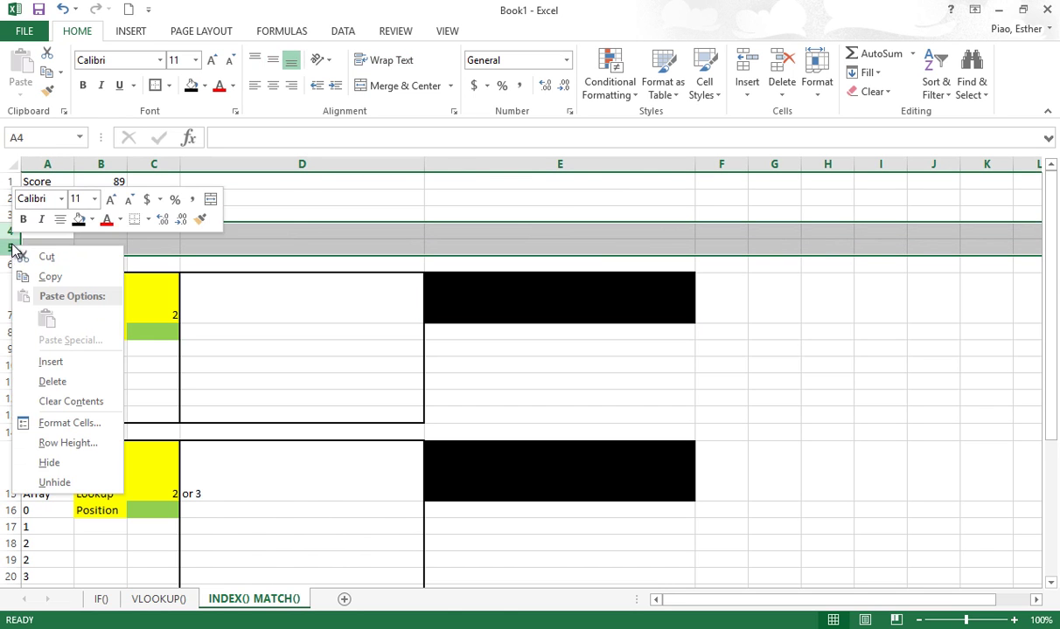
pyautogui.click(42, 367)
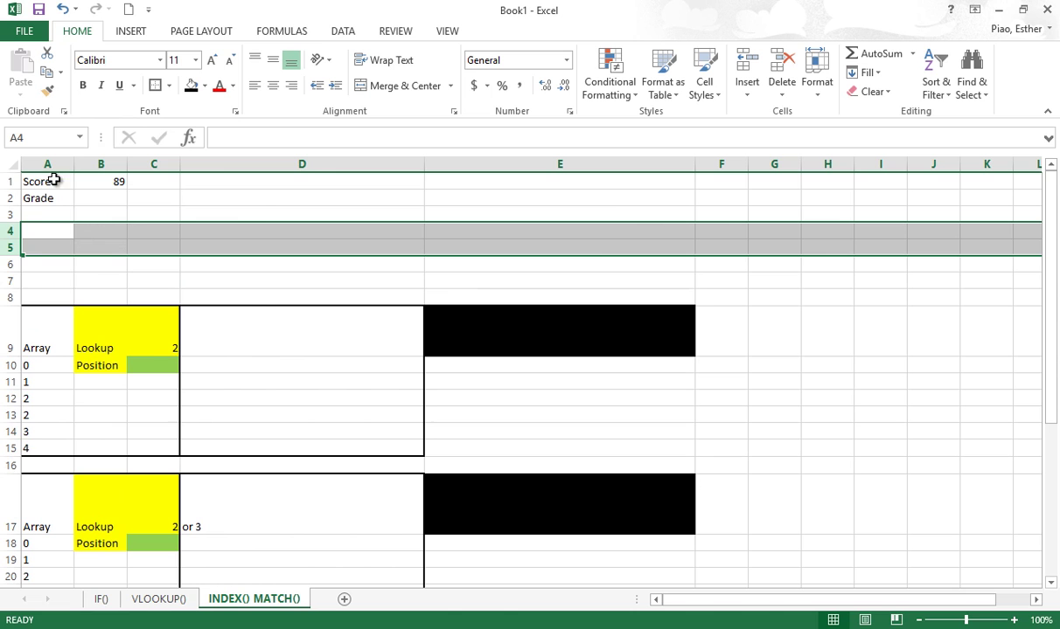
pyautogui.rightClick(15, 235)
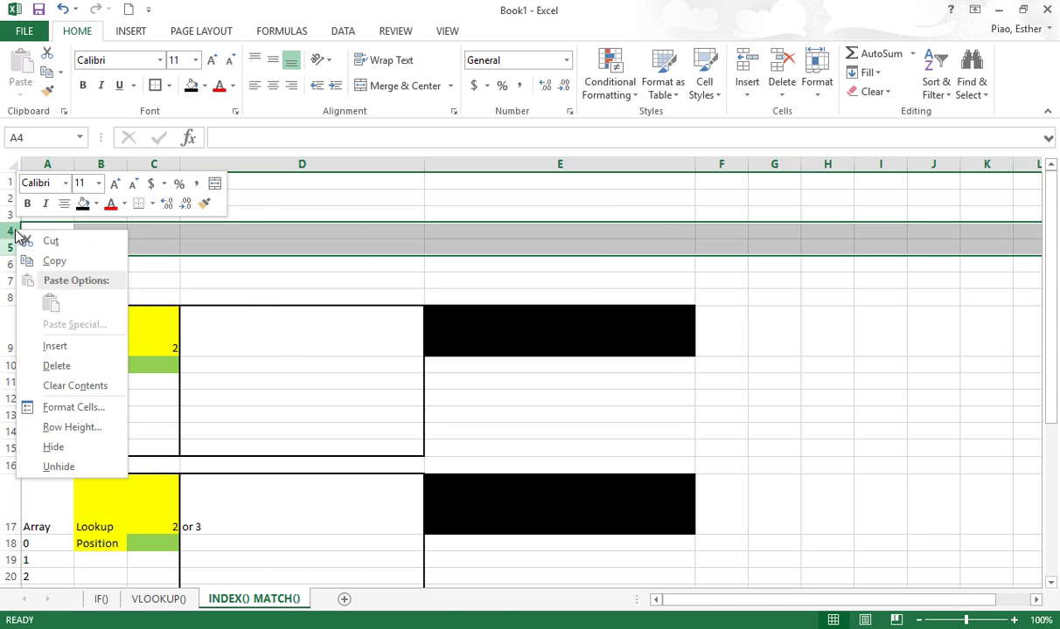
pyautogui.click(27, 347)
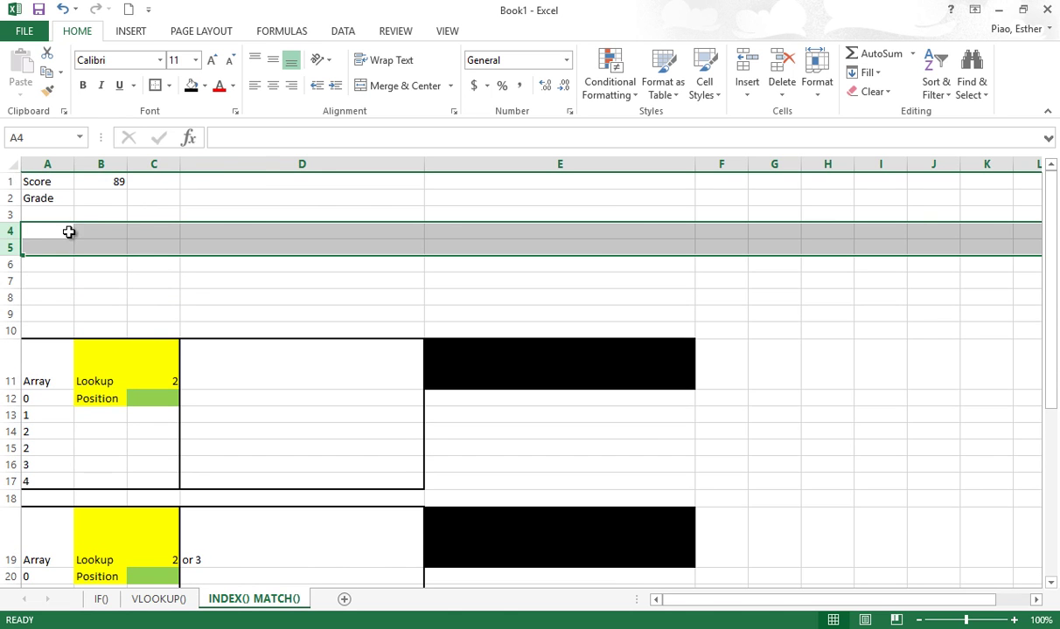
pyautogui.click(68, 229)
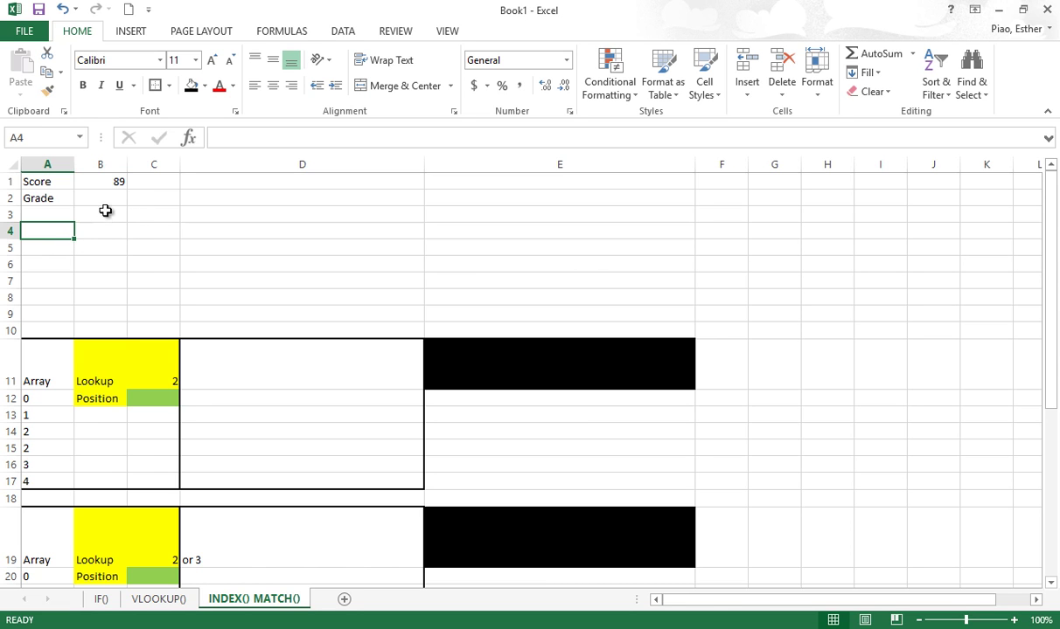
# - Enter the heading Grading Scale in A4 of the INDEX() MATCH() sheet
pyautogui.click(121, 183)
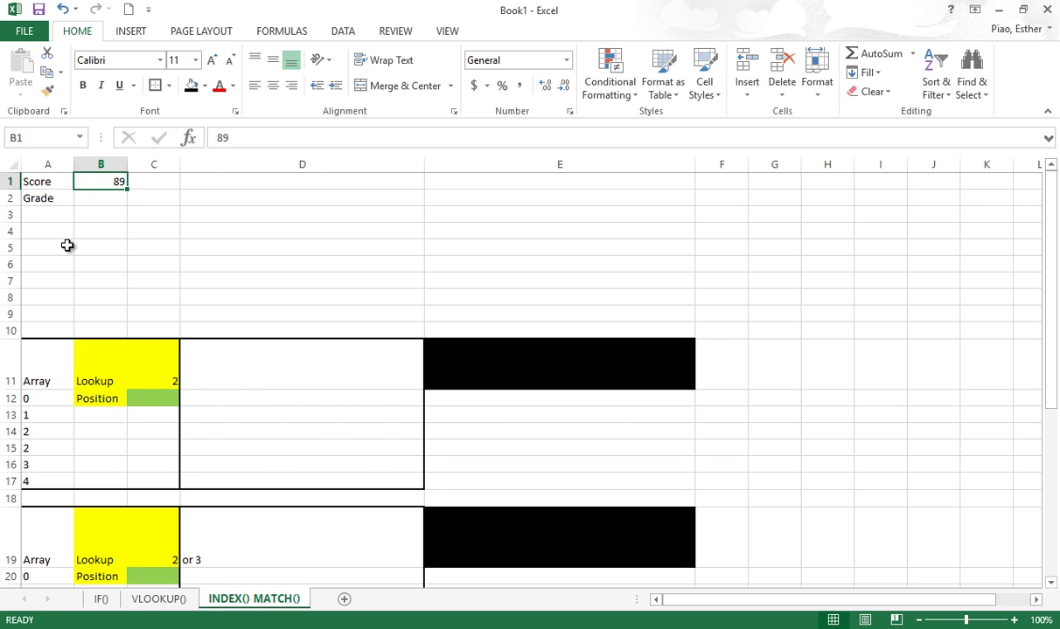
pyautogui.click(48, 227)
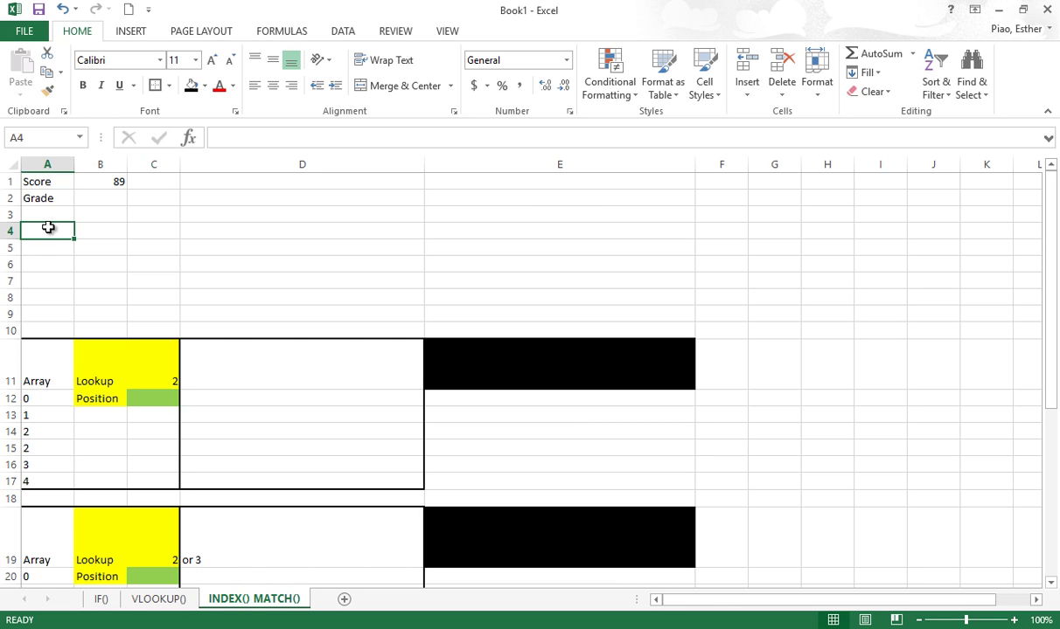
pyautogui.write('G')
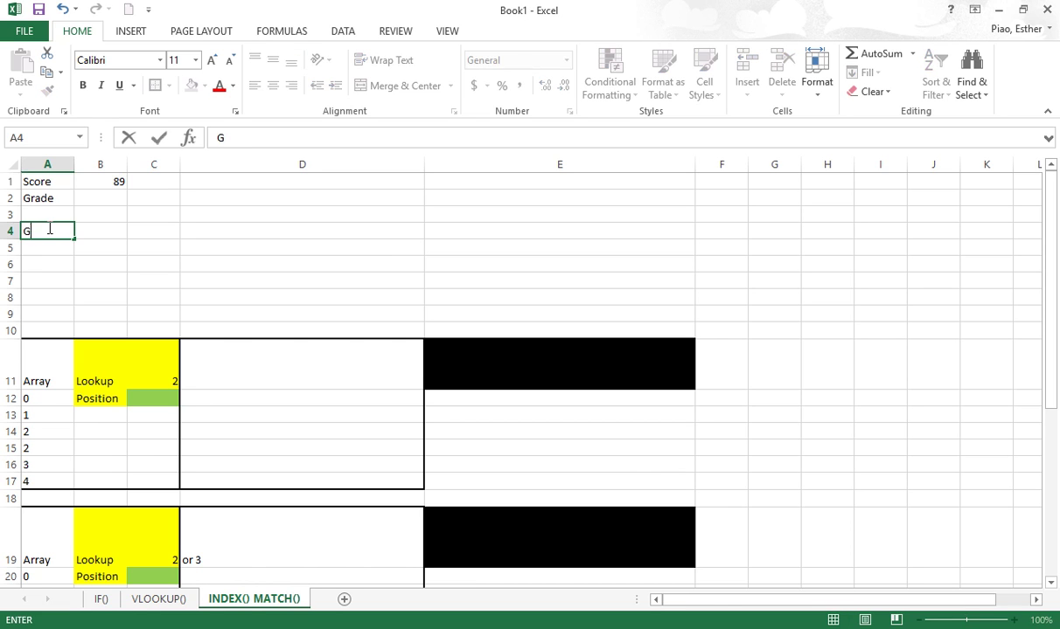
pyautogui.write('rading Scal')
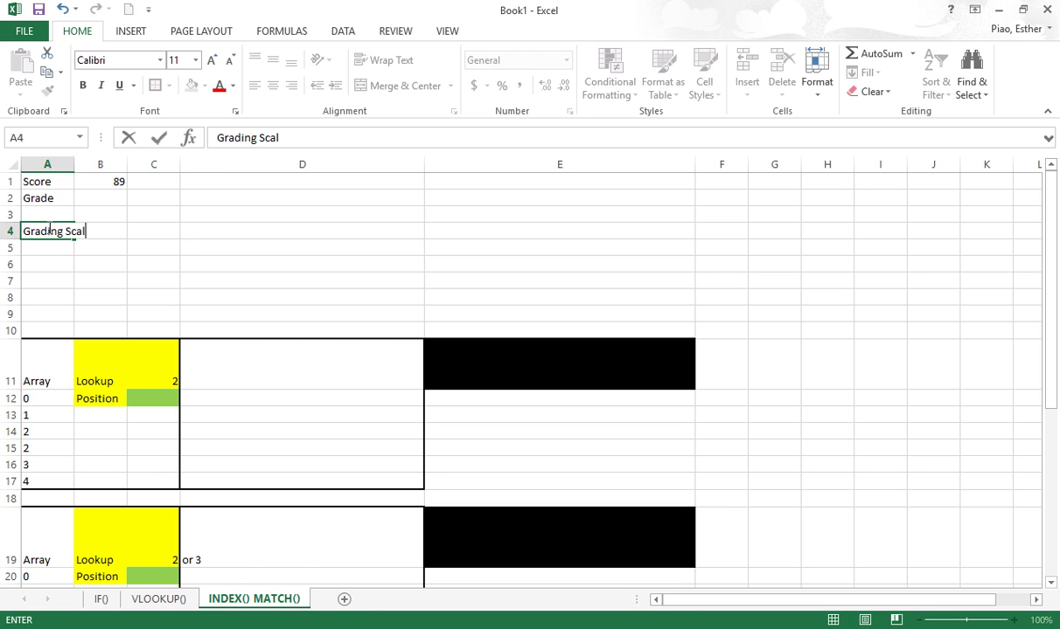
pyautogui.write('e')
pyautogui.press('Return')
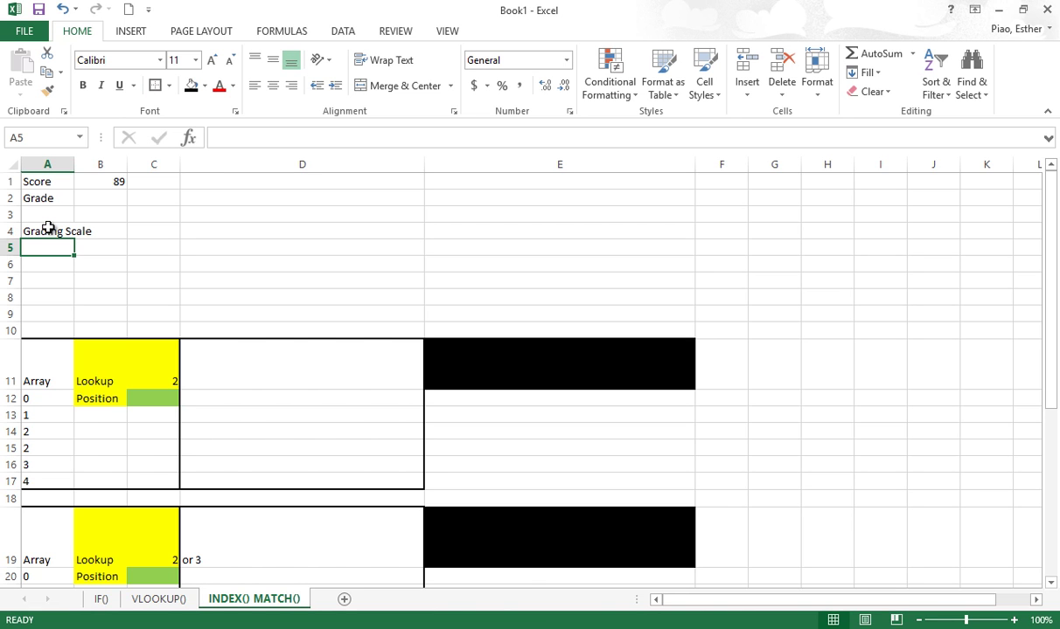
# - List the lower score limits 0, 60, 70, 80 and 90 in A5:A9 under the Grading Scale heading
pyautogui.write('0')
pyautogui.press('Return')
pyautogui.write('60')
pyautogui.press('Return')
pyautogui.write('70')
pyautogui.press('Return')
pyautogui.write('80')
pyautogui.press('Return')
pyautogui.write('90')
pyautogui.press('Return')
# - Fill in the matching letter grades F, D, C, B and A in B5:B9 beside the score limits
pyautogui.press('Right')
pyautogui.press('Up')
pyautogui.press('Up')
pyautogui.press('Up')
pyautogui.press('Up')
pyautogui.press('Up')
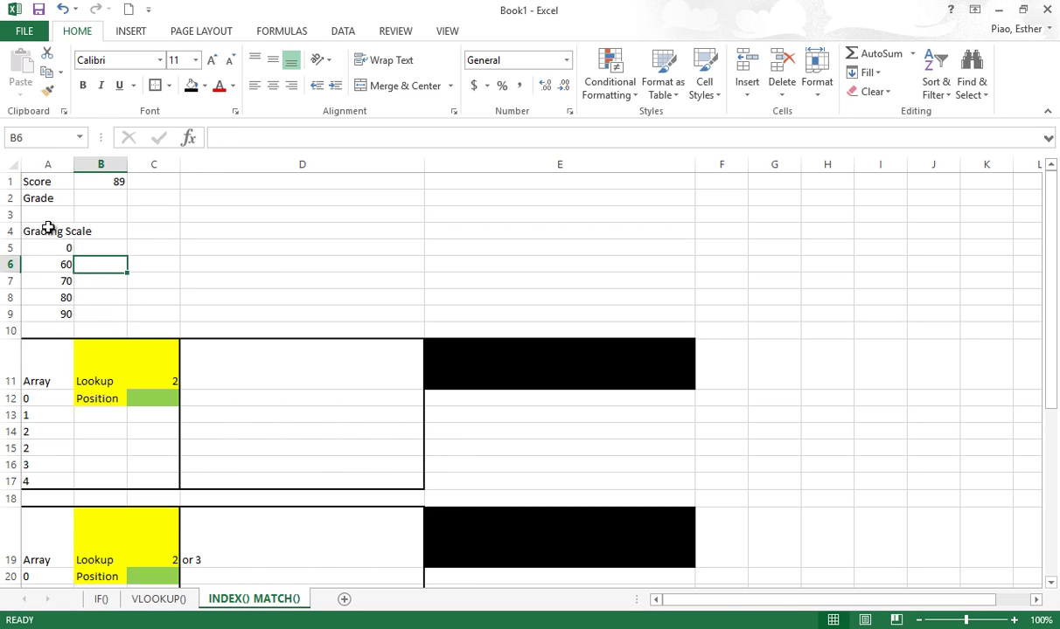
pyautogui.write('F')
pyautogui.press('Return')
pyautogui.write('D')
pyautogui.press('Return')
pyautogui.write('C')
pyautogui.press('Return')
pyautogui.write('B')
pyautogui.press('Return')
pyautogui.write('A')
pyautogui.press('Return')
pyautogui.press('Up')
pyautogui.press('Right')
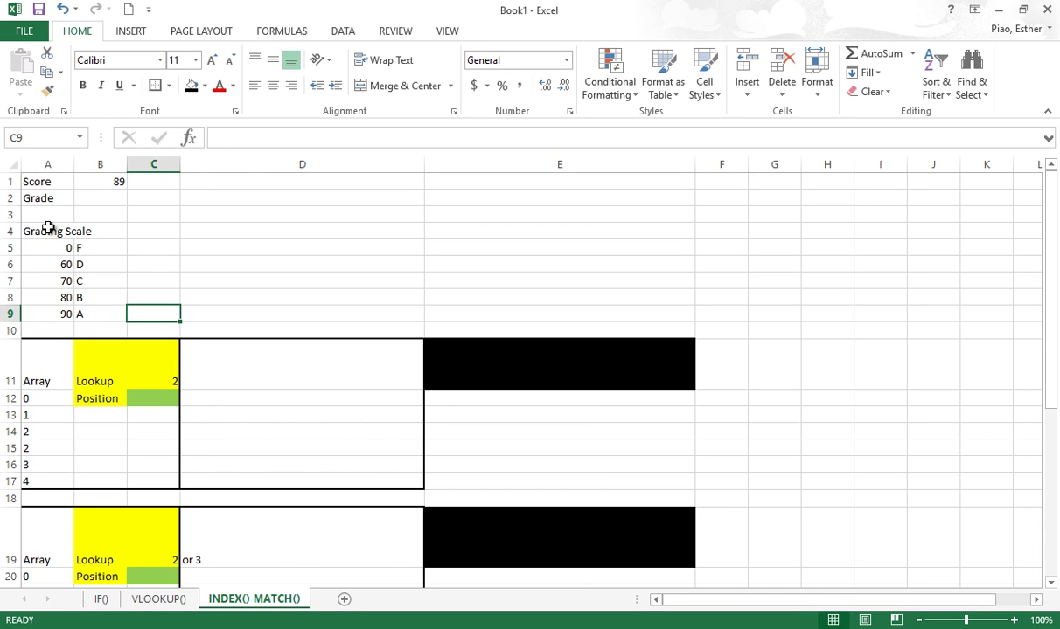
# - Right-align the grading scale's score limits and letter grades, selecting A5:B10
pyautogui.moveTo(59, 249); pyautogui.dragTo(97, 322)
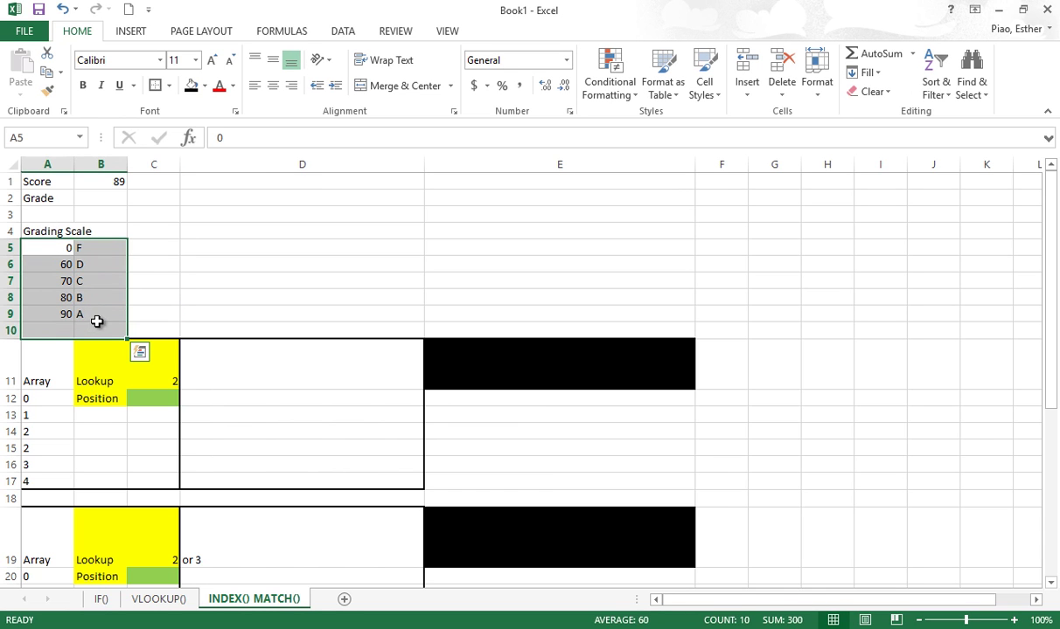
pyautogui.click(292, 86)
pyautogui.click(154, 247)
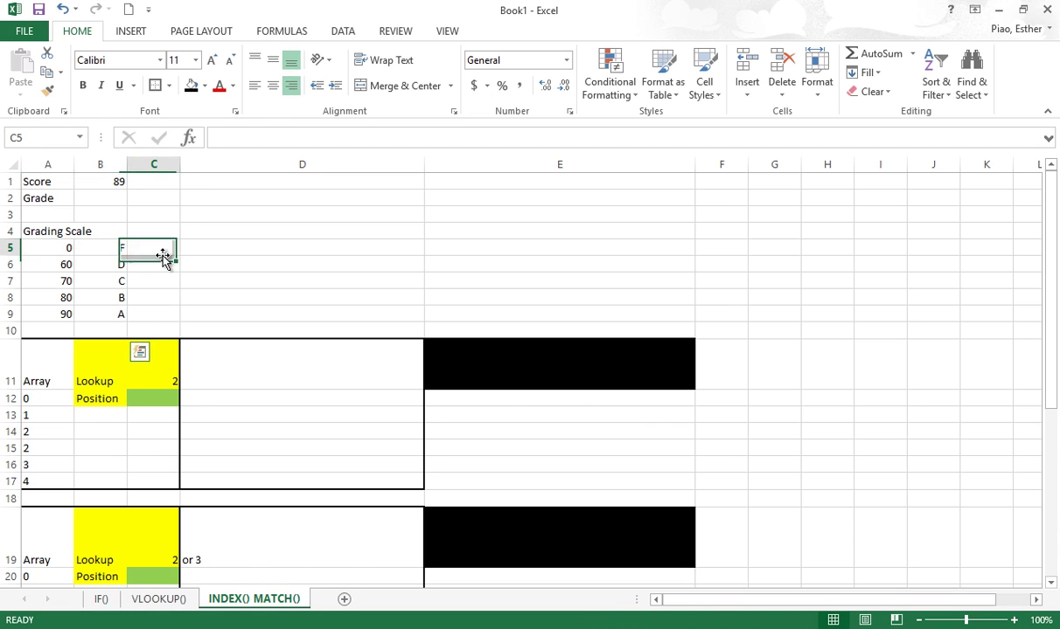
# - Compare the score in B1 with the limits in A5:A9 to find the grading scale row that applies
pyautogui.click(84, 194)
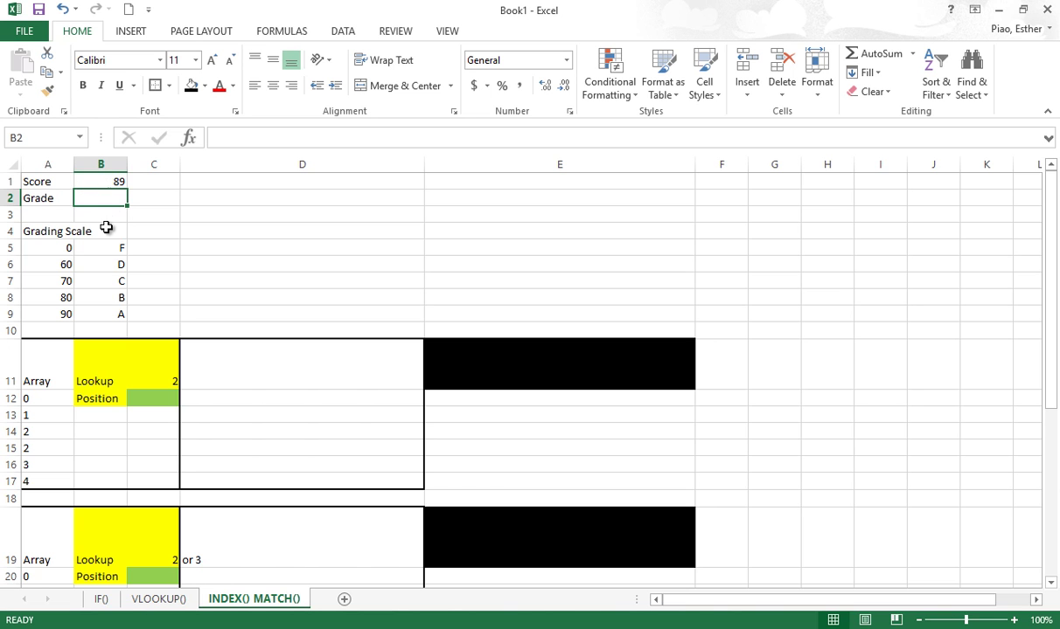
pyautogui.scroll(2, 105, 227)
pyautogui.moveTo(78, 271); pyautogui.dragTo(4, 274)
pyautogui.scroll(1, 170, 213)
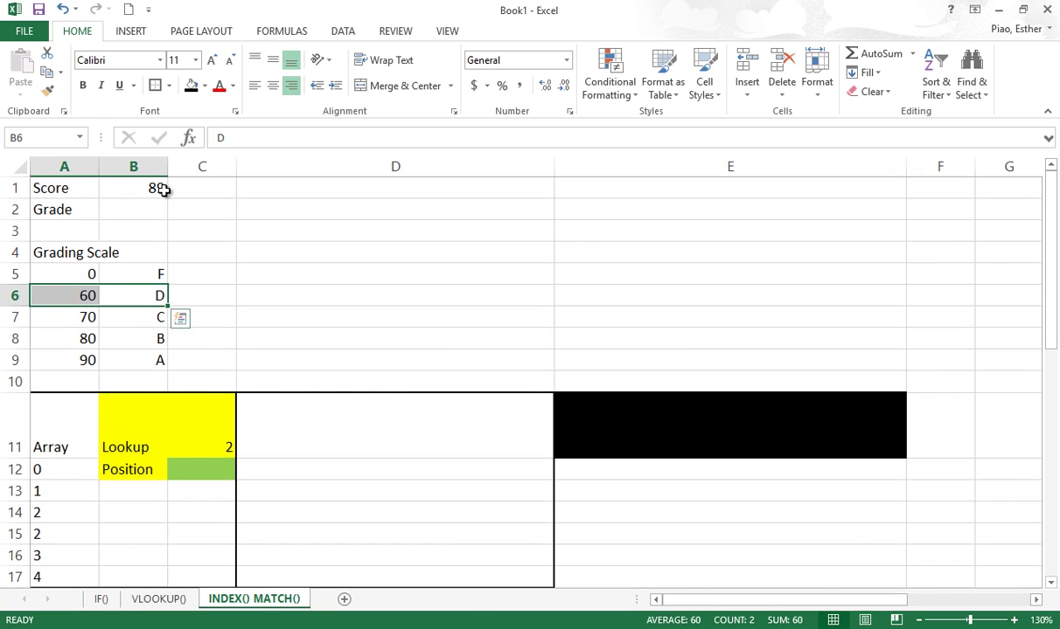
pyautogui.click(157, 191)
pyautogui.moveTo(97, 338); pyautogui.dragTo(108, 360)
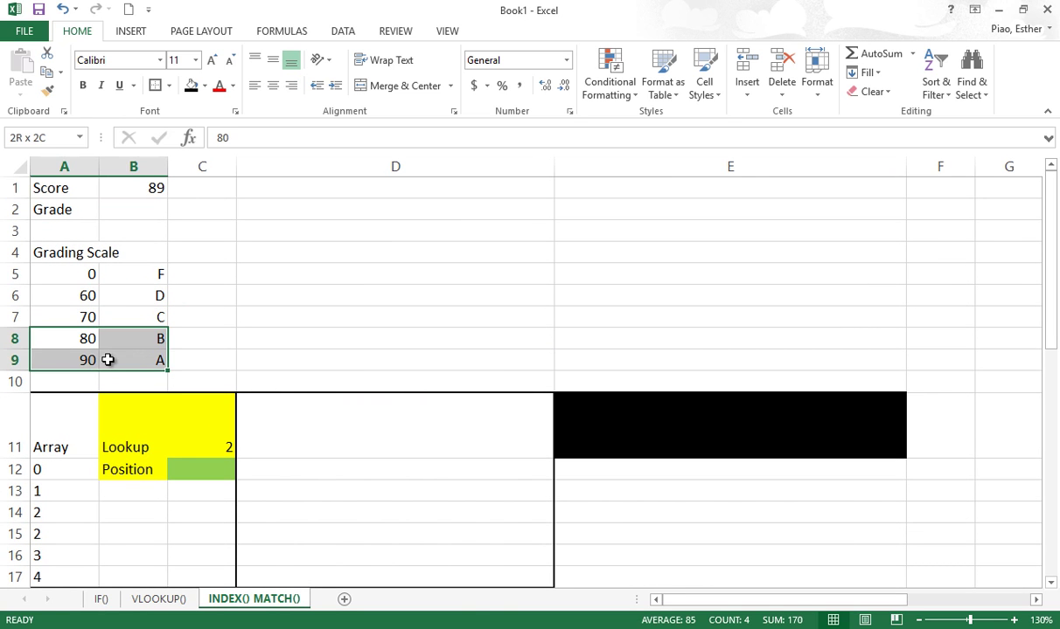
pyautogui.click(155, 185)
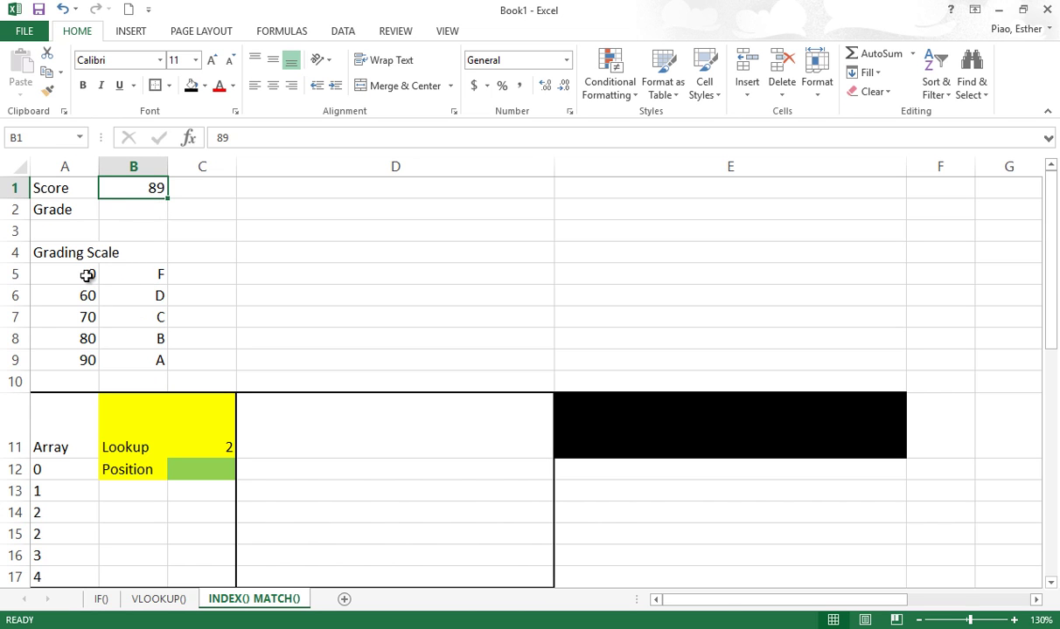
pyautogui.moveTo(87, 277); pyautogui.dragTo(83, 350)
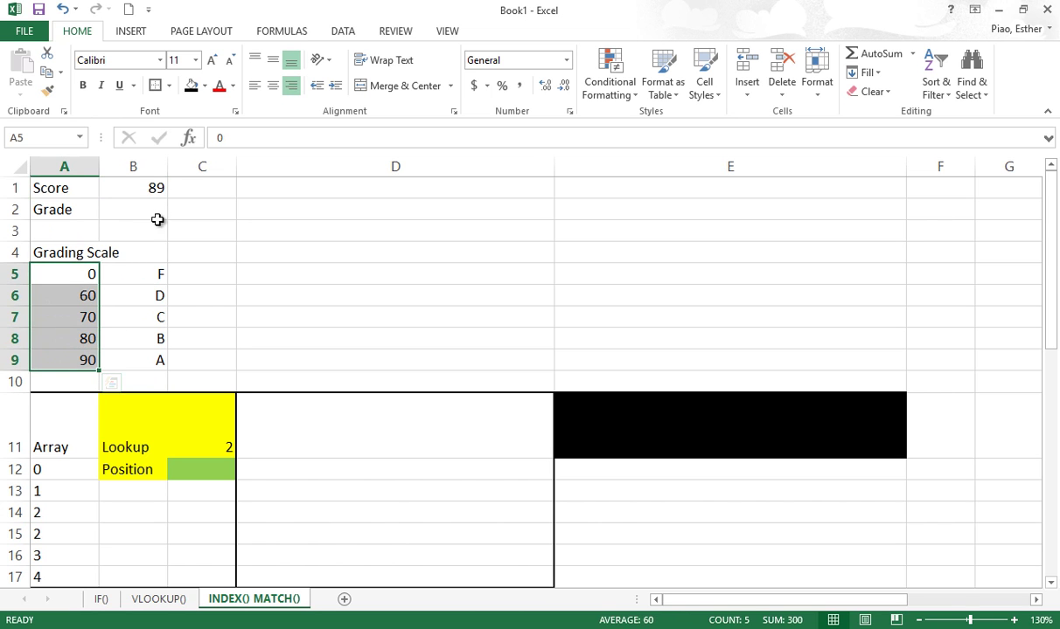
pyautogui.click(94, 342)
pyautogui.moveTo(94, 342); pyautogui.dragTo(118, 344)
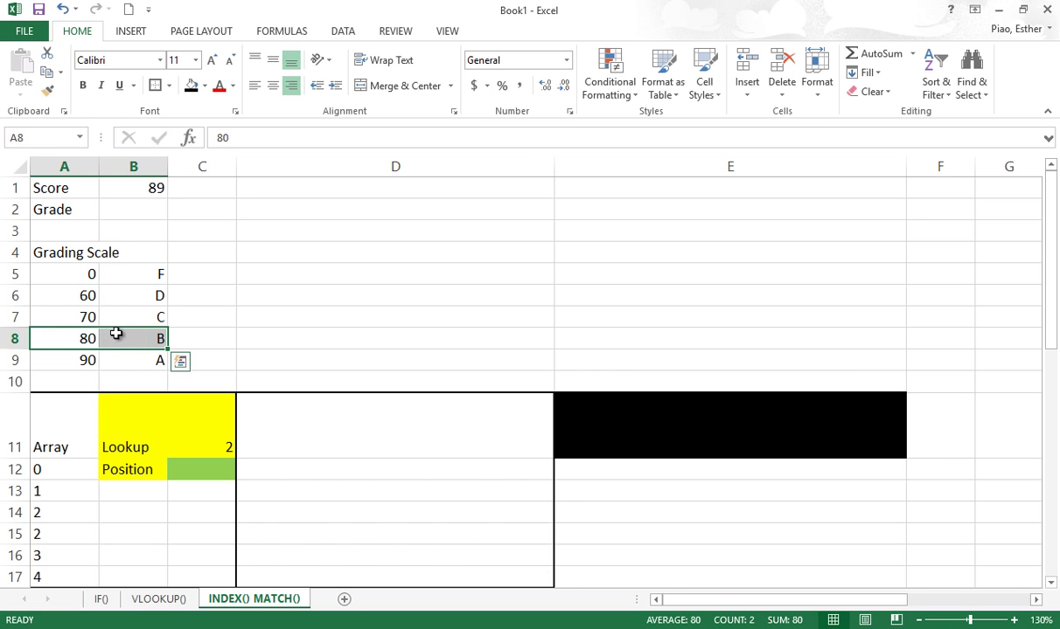
pyautogui.click(133, 337)
# - Enter =INDEX(A5:B9, 4, 2) in the Grade cell B2 and right-align the cell
pyautogui.click(152, 206)
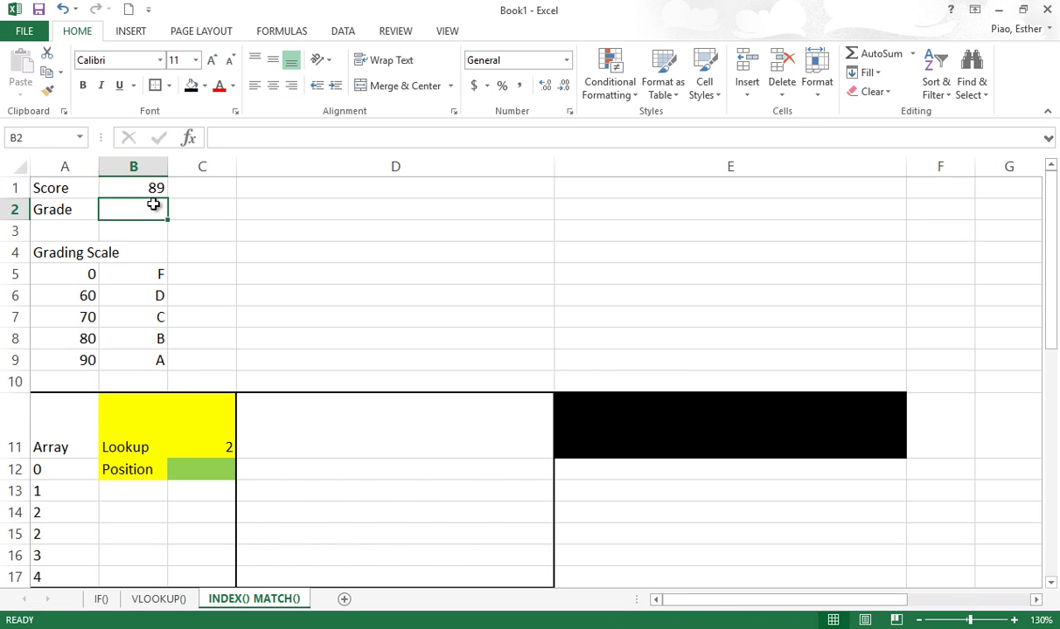
pyautogui.write('=index')
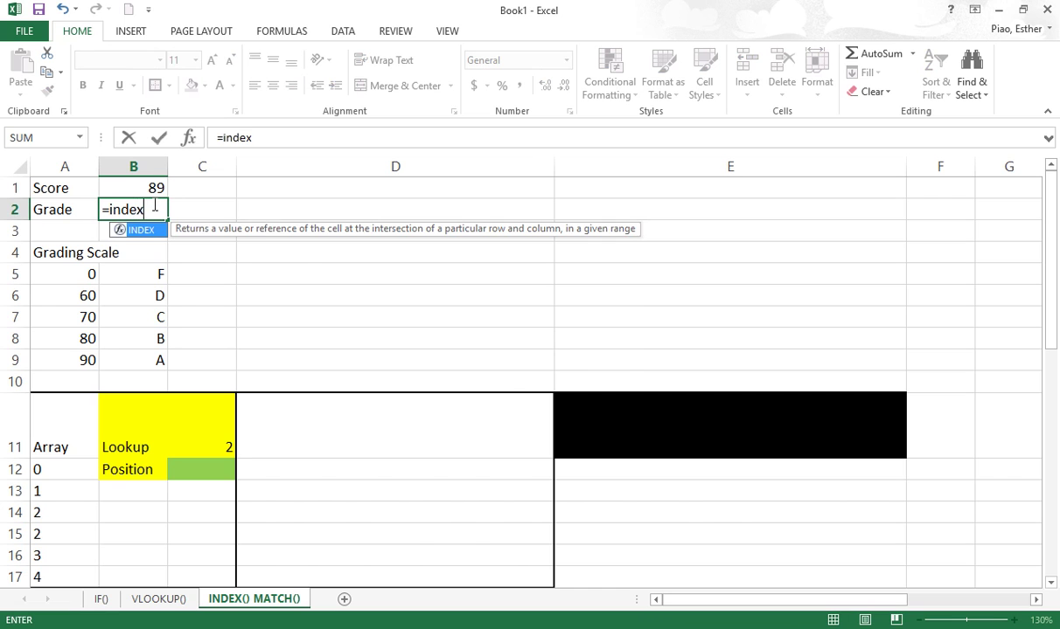
pyautogui.write('(')
pyautogui.moveTo(61, 277); pyautogui.dragTo(121, 355)
pyautogui.write(',')
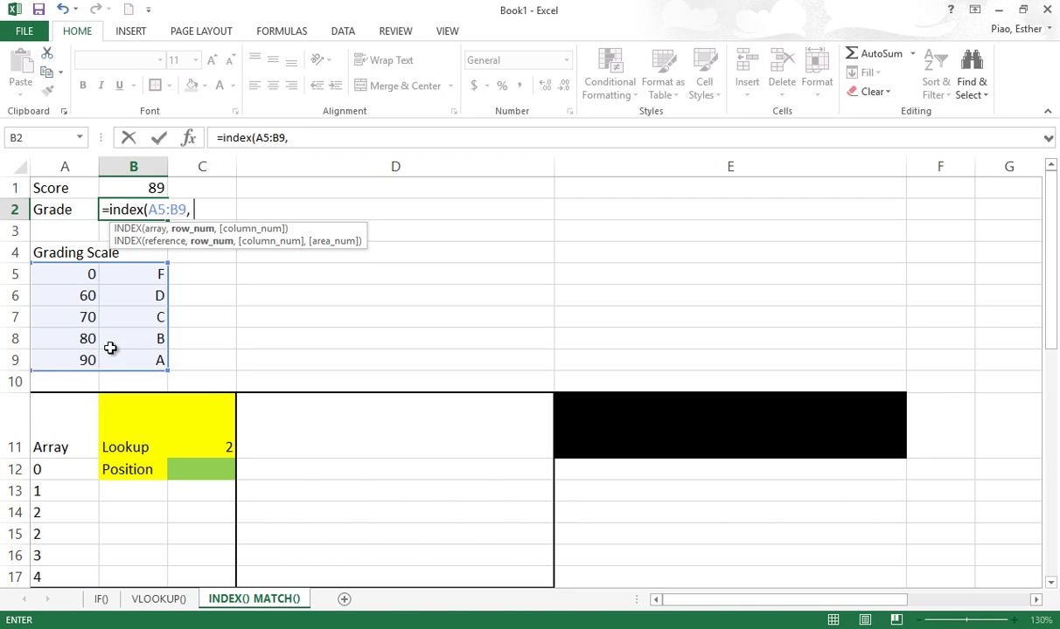
pyautogui.write(' 4, ')
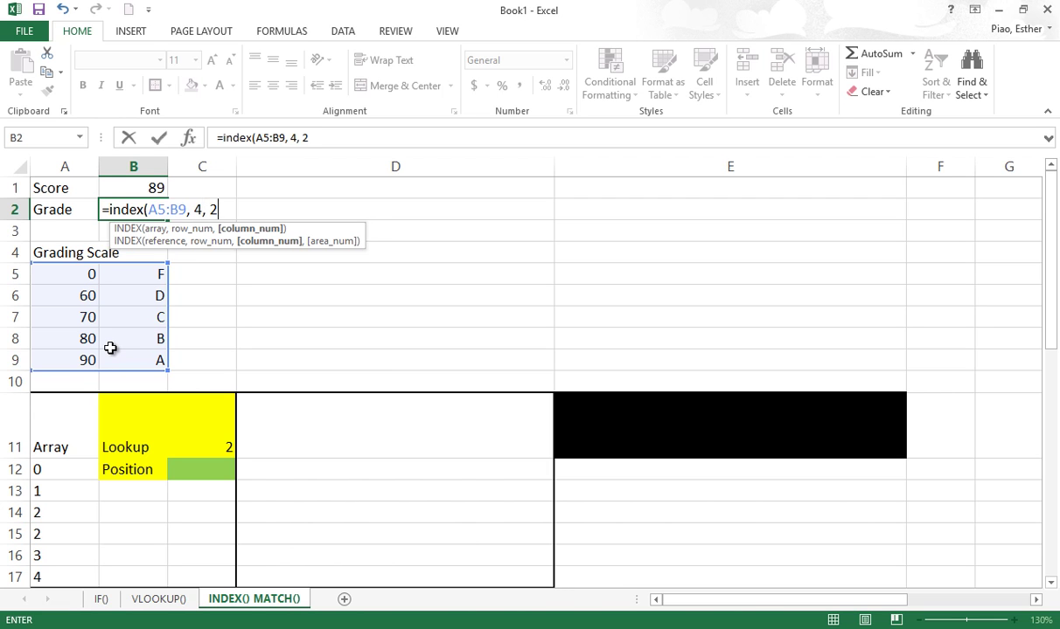
pyautogui.write('2)')
pyautogui.press('Return')
pyautogui.click(155, 210)
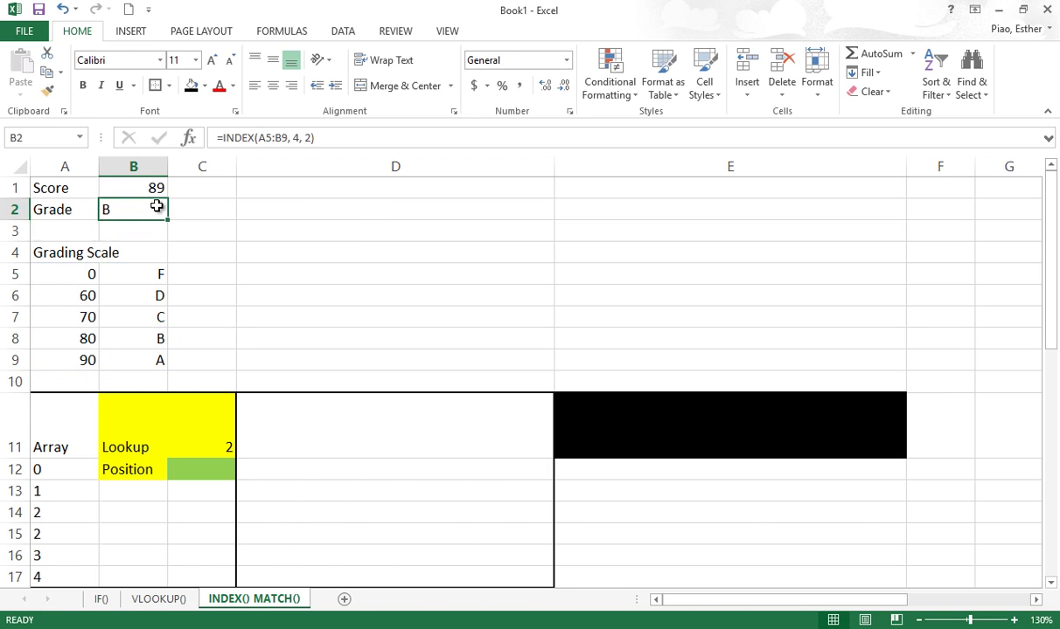
pyautogui.click(292, 85)
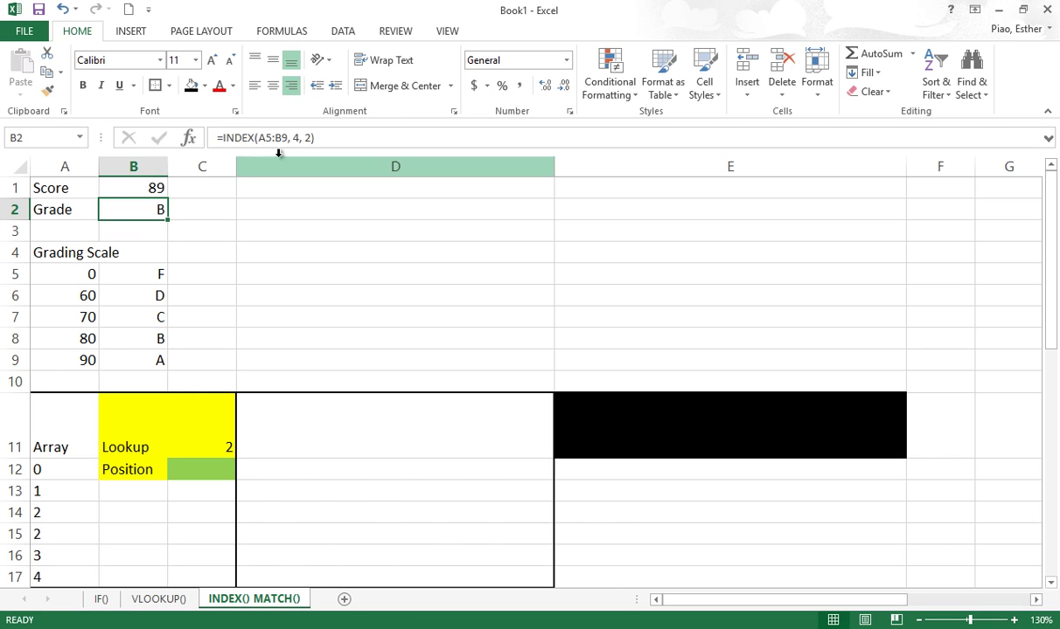
# - Show the sheet's formulas temporarily and examine the row number argument of the INDEX formula in B2
pyautogui.hotkey('ctrl', '`')
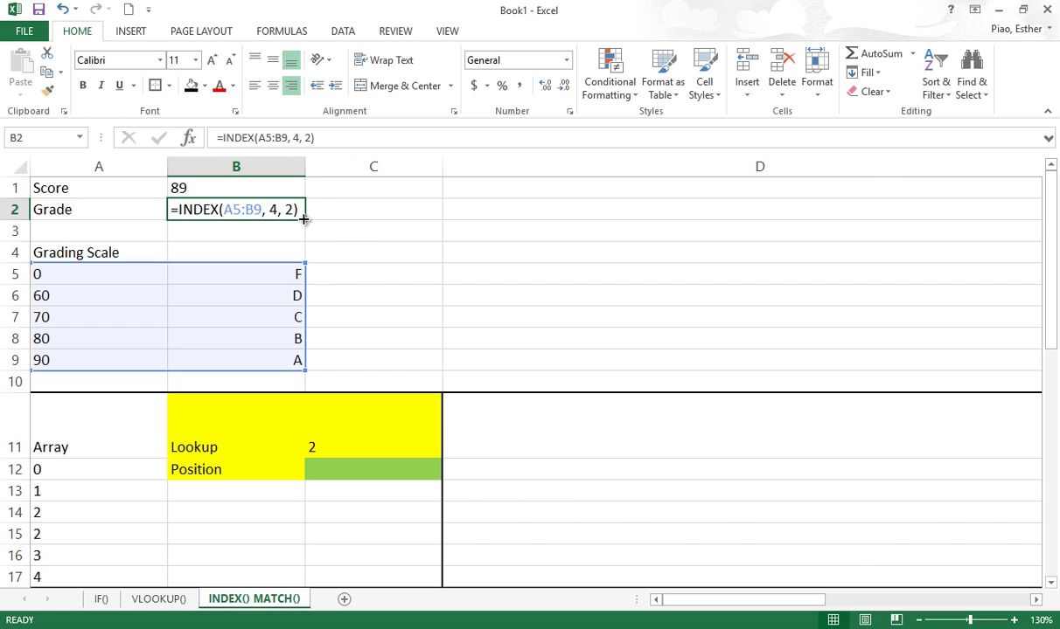
pyautogui.click(367, 237)
pyautogui.doubleClick(275, 211)
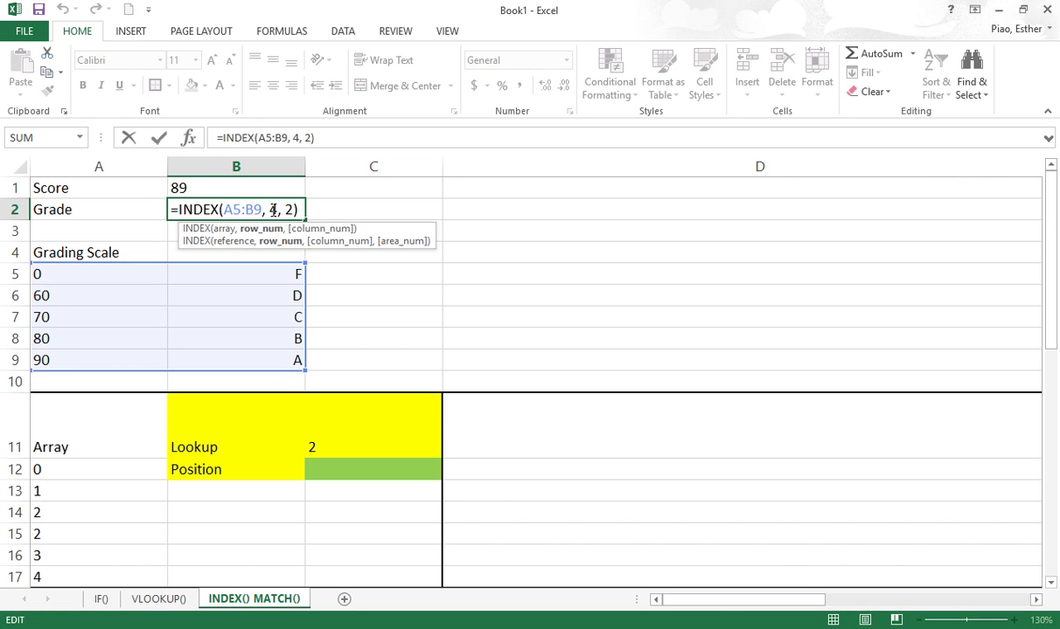
pyautogui.doubleClick(272, 210)
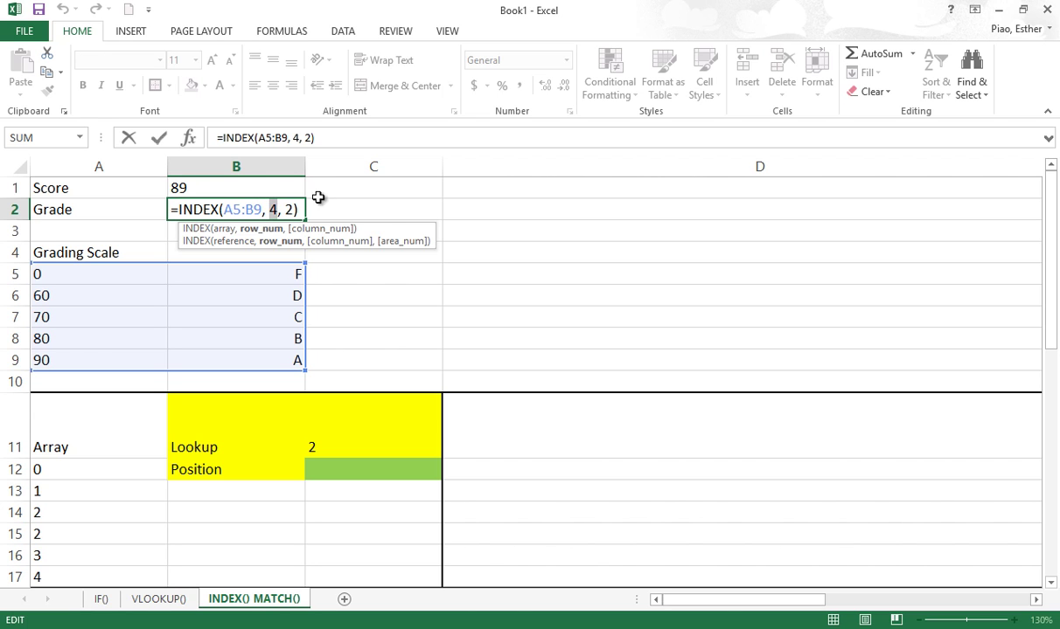
pyautogui.press('Escape')
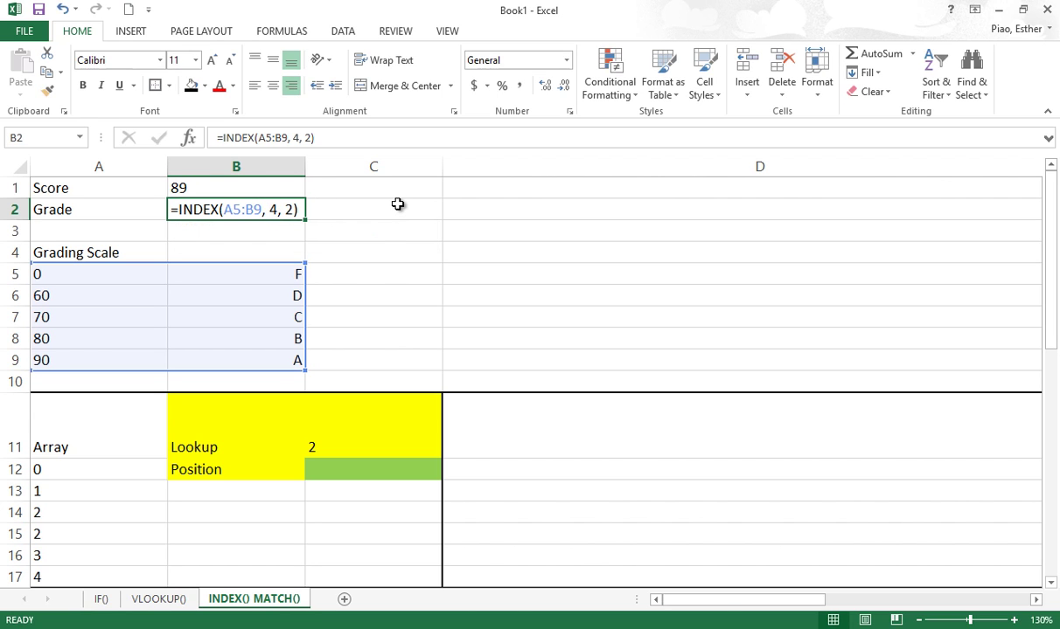
pyautogui.hotkey('ctrl', '`')
pyautogui.click(346, 202)
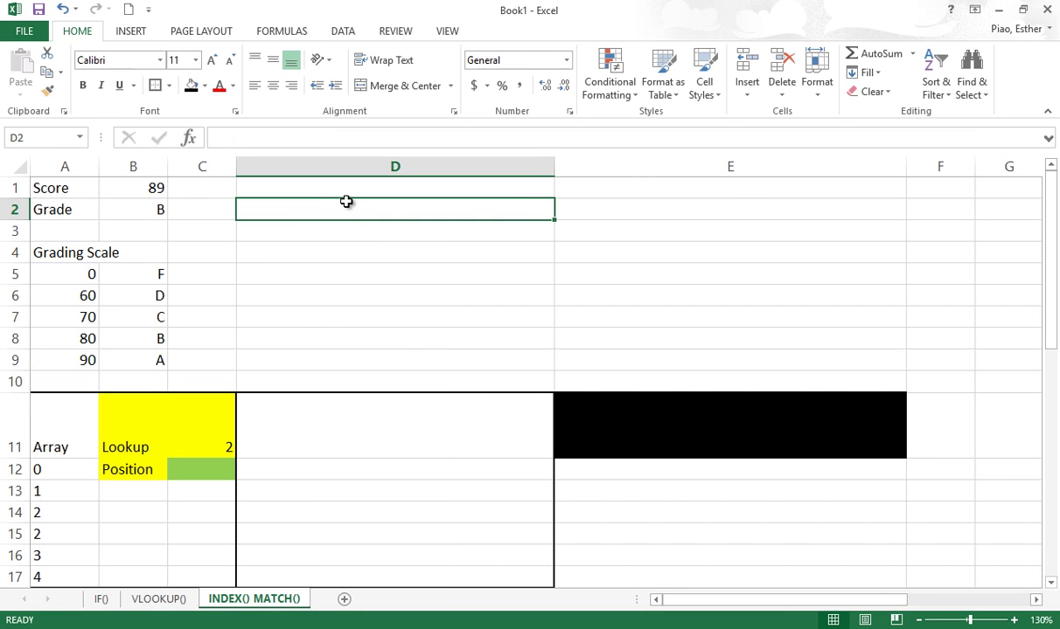
pyautogui.write('=MATCH()')
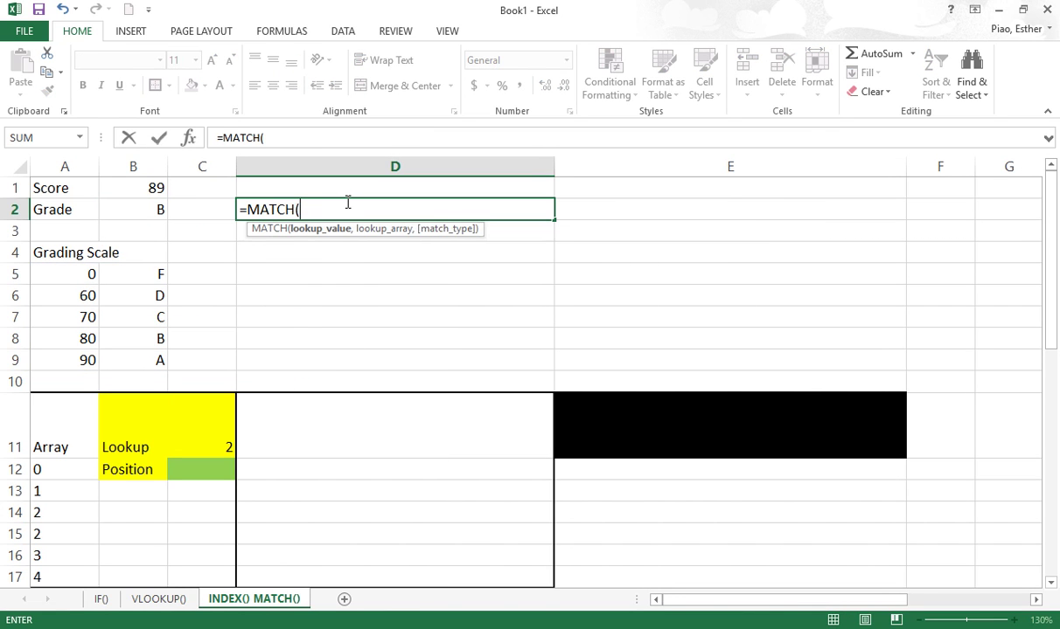
pyautogui.click(300, 210)
pyautogui.press('Escape')
pyautogui.click(295, 244)
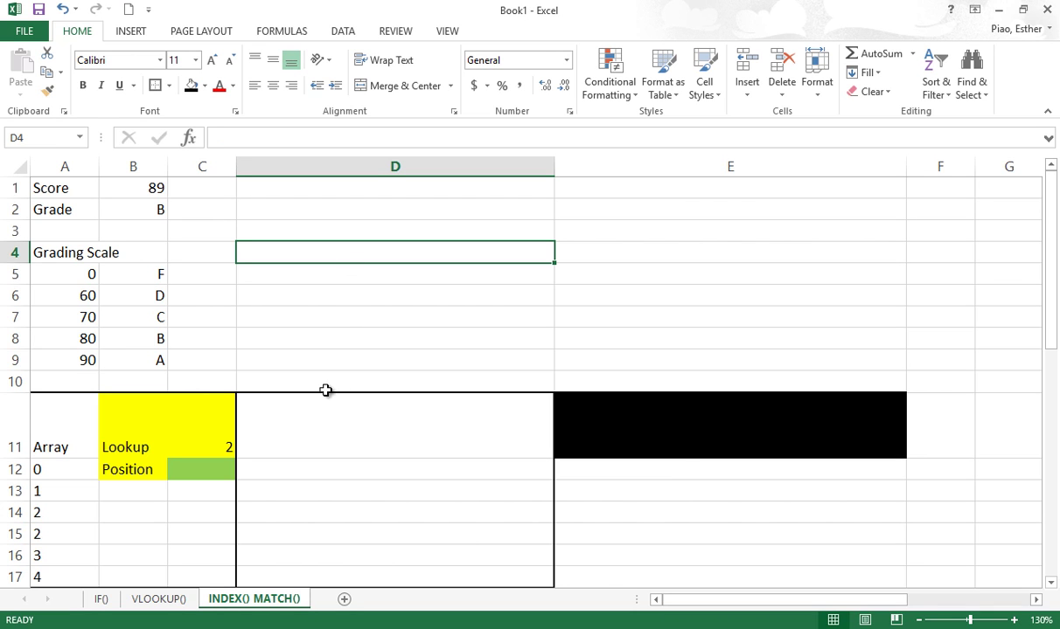
# - Insert two blank rows at row 10, between the grading scale and the first Array block
pyautogui.rightClick(12, 381)
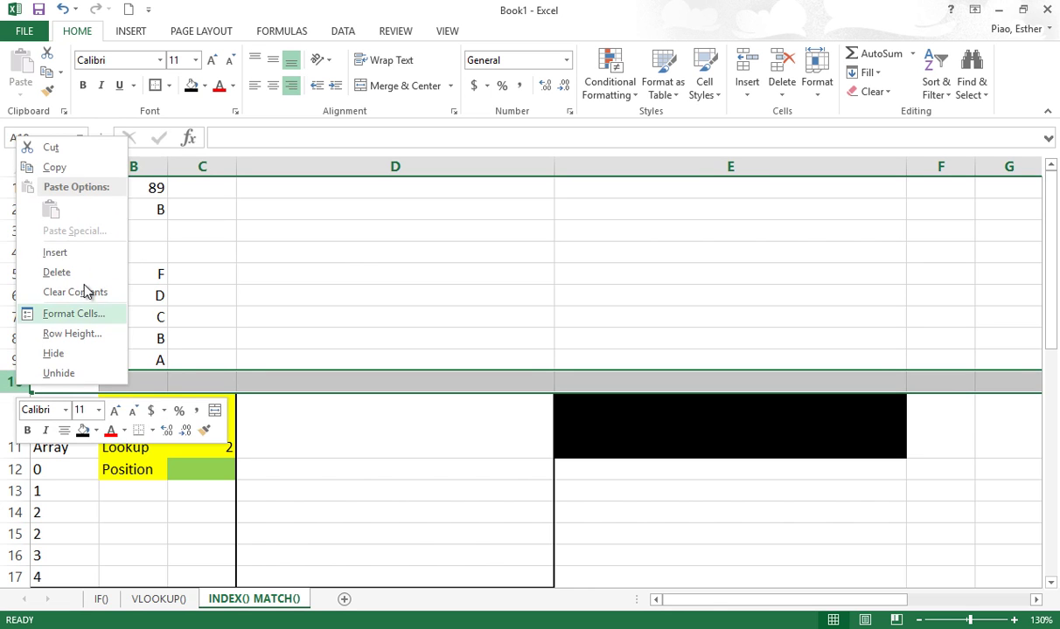
pyautogui.click(87, 253)
pyautogui.rightClick(17, 382)
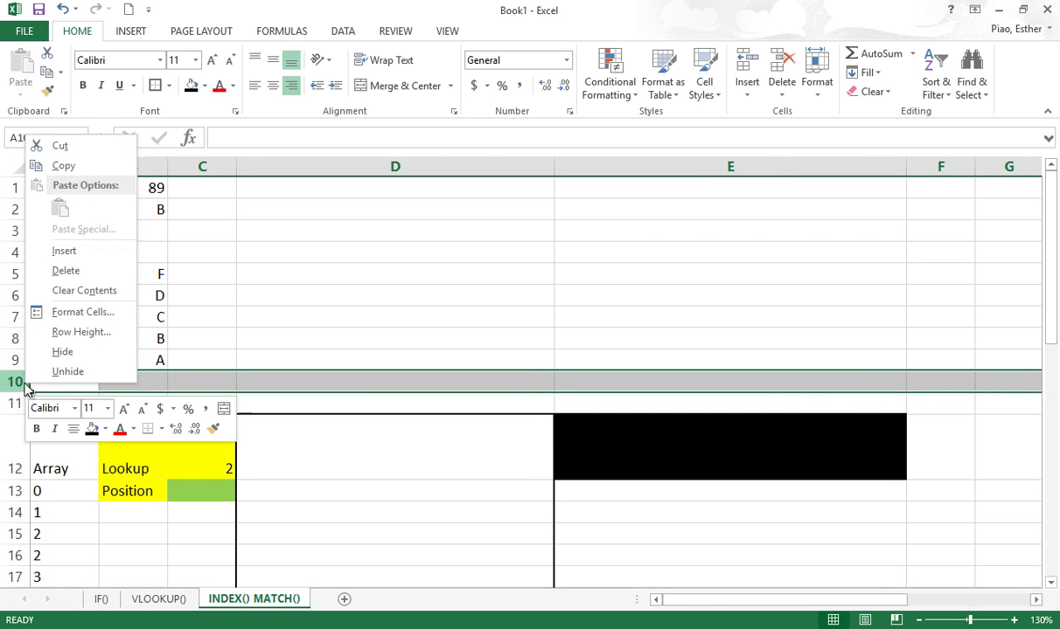
pyautogui.click(126, 250)
# - Enter the label MATCH() in A11, above the first Array block
pyautogui.scroll(-2, 187, 328)
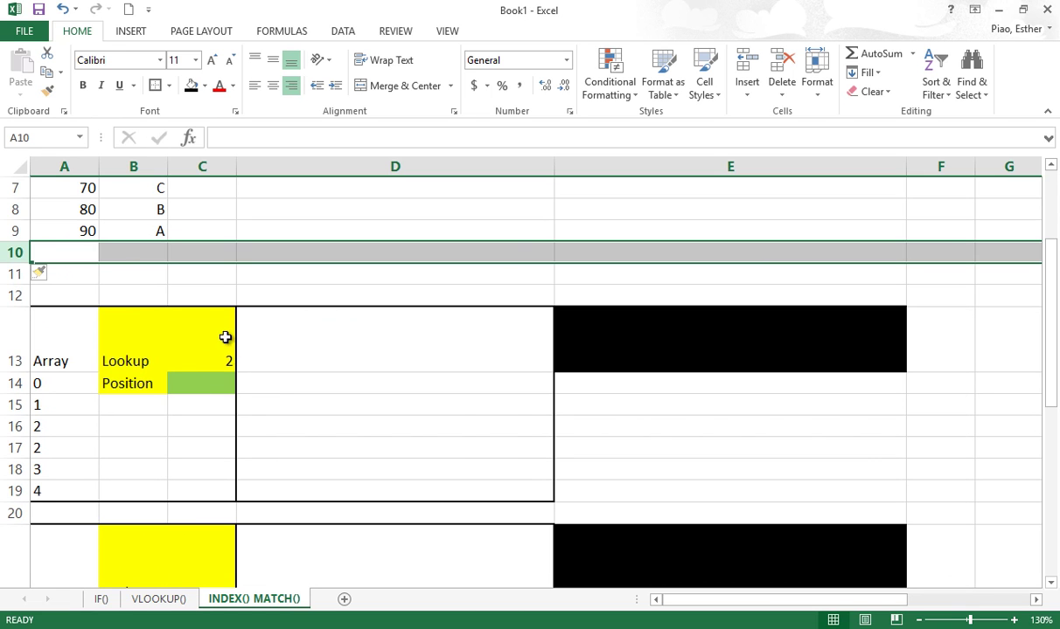
pyautogui.click(90, 291)
pyautogui.click(87, 272)
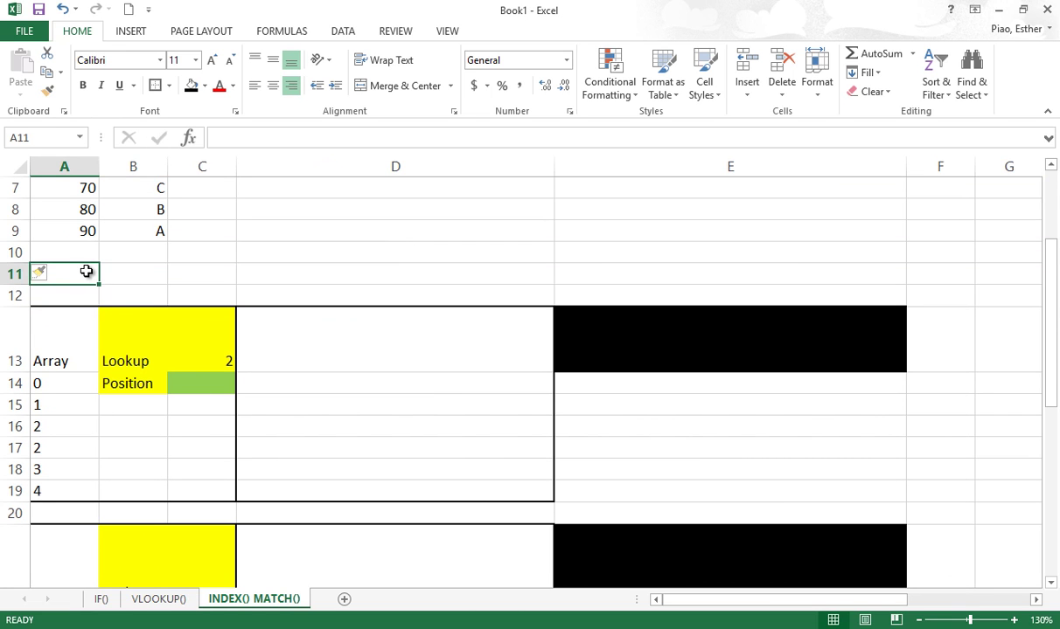
pyautogui.write('MATCH')
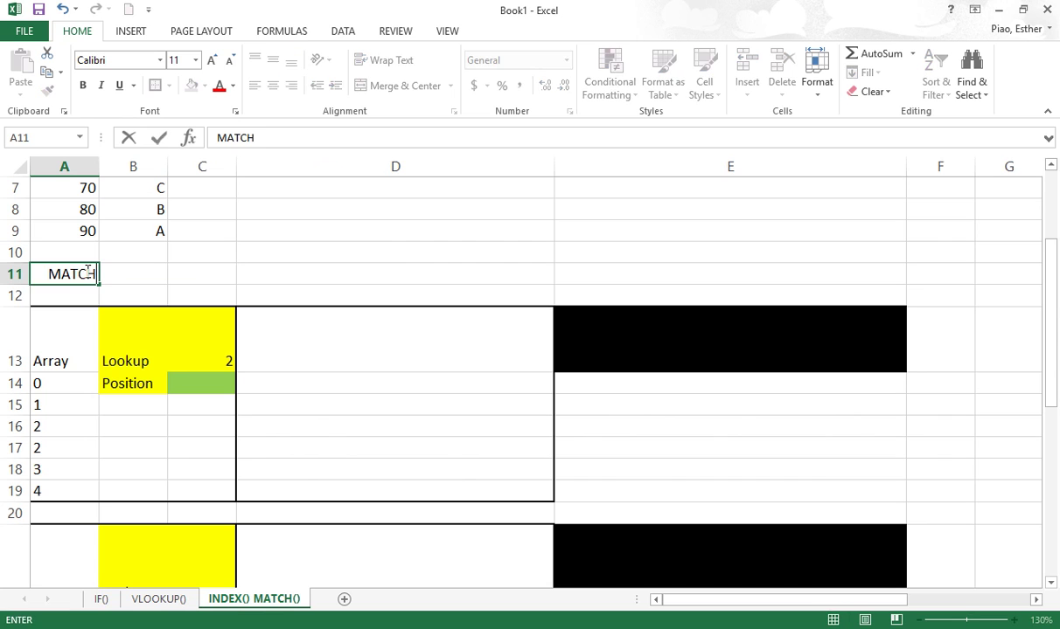
pyautogui.press('Return')
pyautogui.click(86, 272)
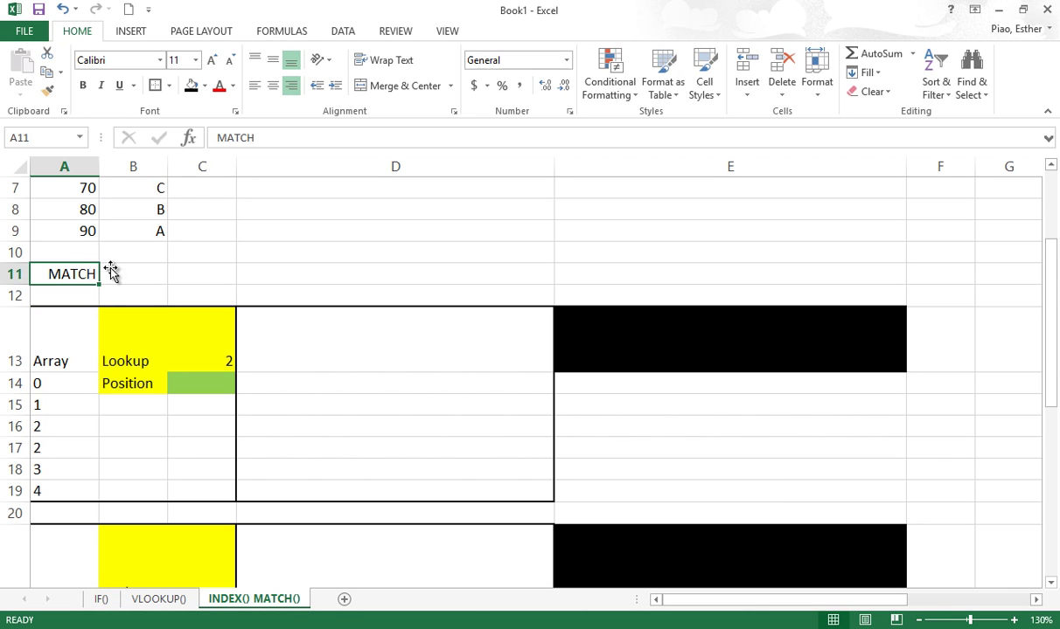
pyautogui.click(286, 136)
pyautogui.write('(')
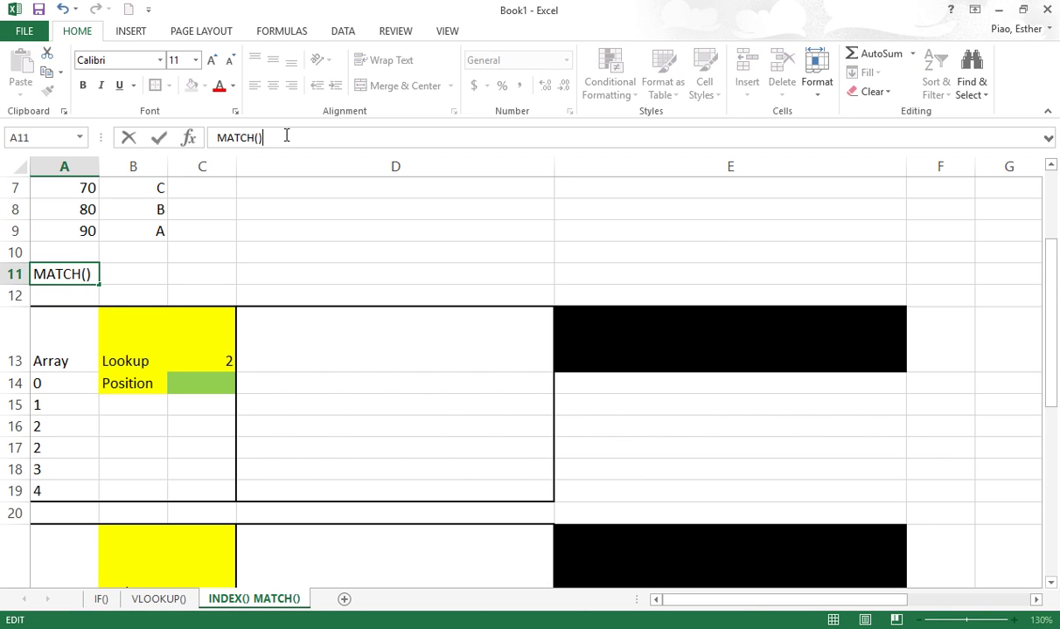
pyautogui.write(')')
pyautogui.hotkey('shift', 'Return')
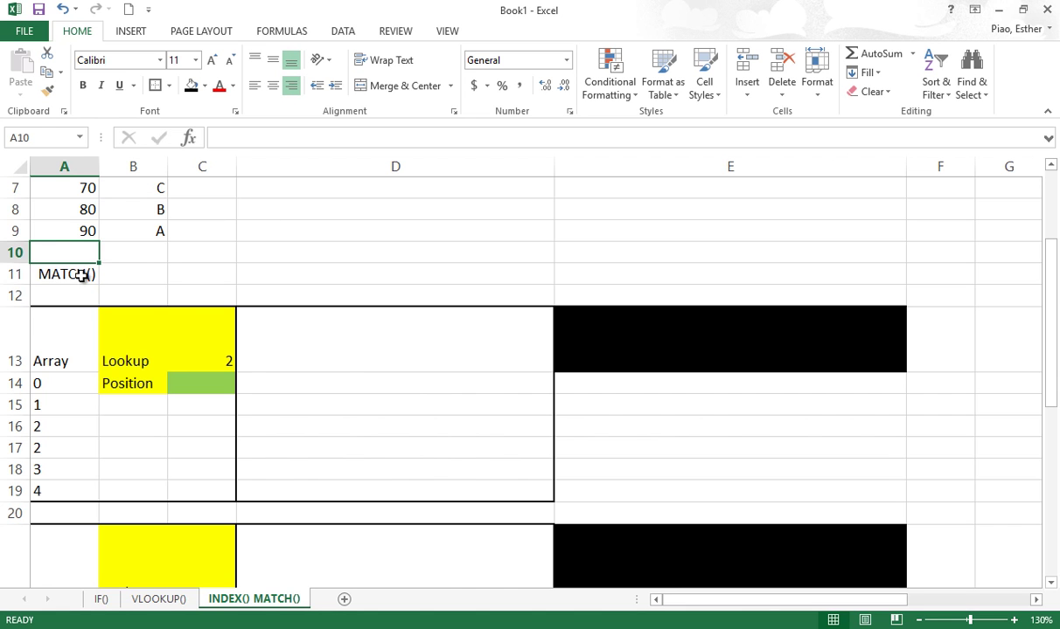
# - Read the match type notes in the blacked-out cells E13 and E21 beside the Array blocks
pyautogui.click(80, 275)
pyautogui.scroll(-6, 332, 366)
pyautogui.scroll(2, 327, 374)
pyautogui.scroll(4, 327, 374)
pyautogui.click(597, 359)
pyautogui.click(618, 553)
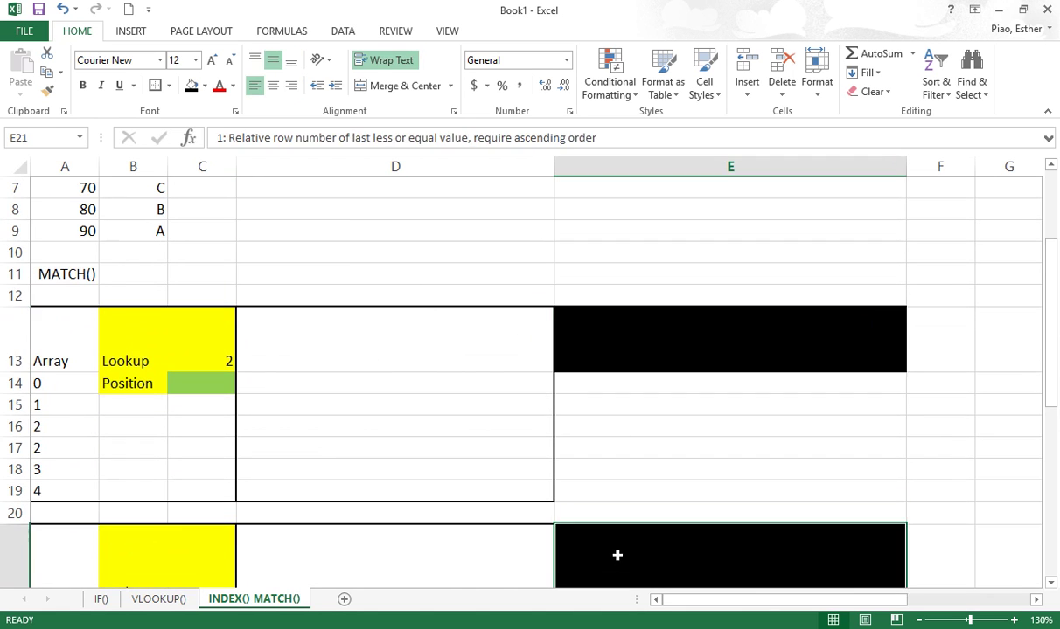
pyautogui.click(605, 332)
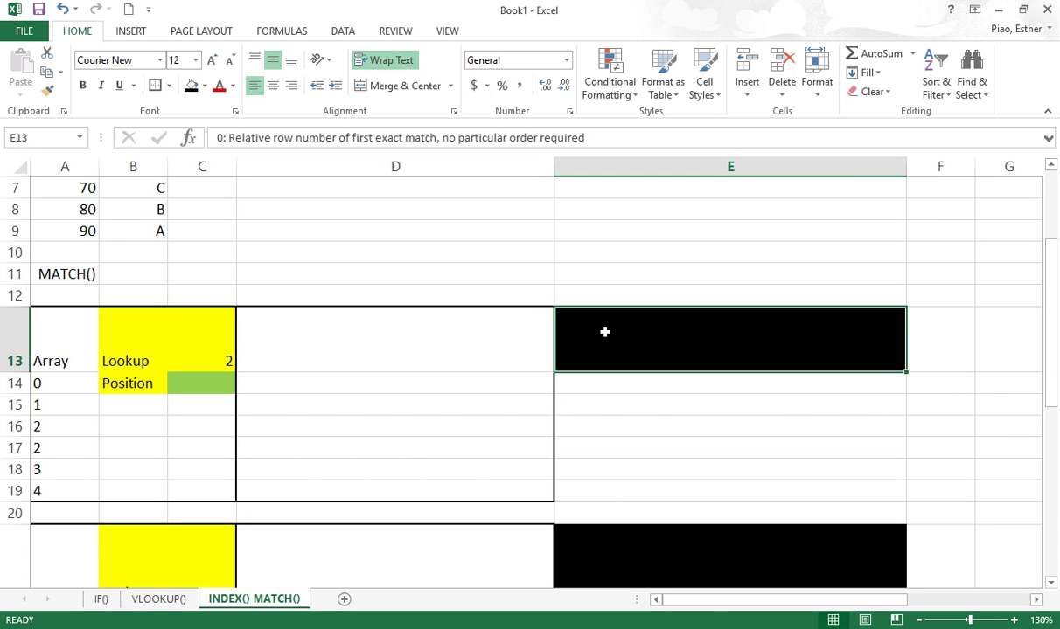
pyautogui.click(140, 277)
pyautogui.scroll(2, 262, 337)
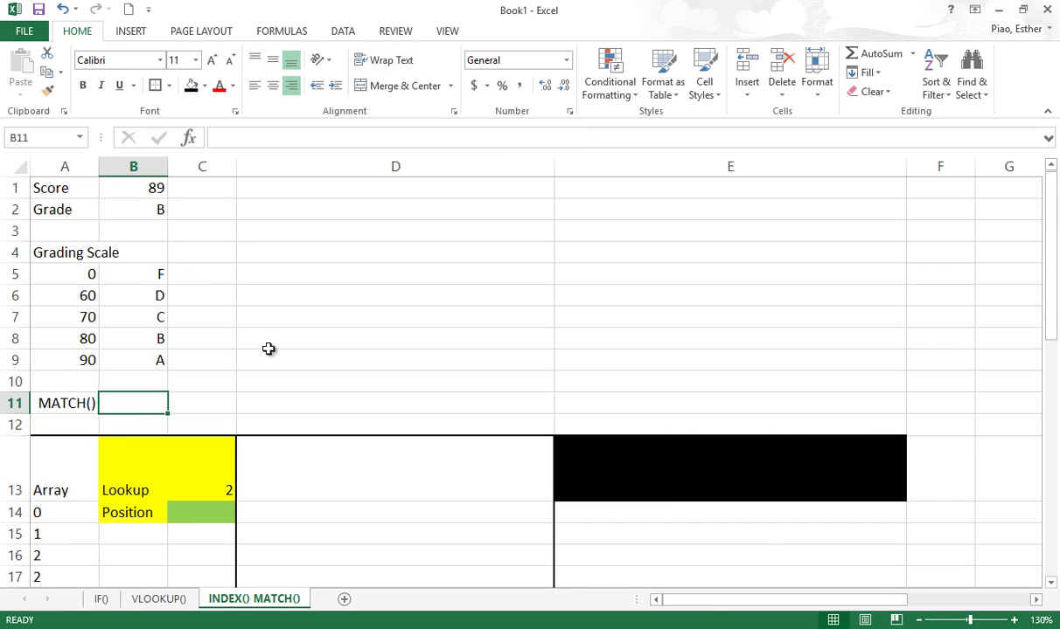
# - Examine the first MATCH example's array in A14:A19 and its lookup value in C13
pyautogui.scroll(-1, 271, 354)
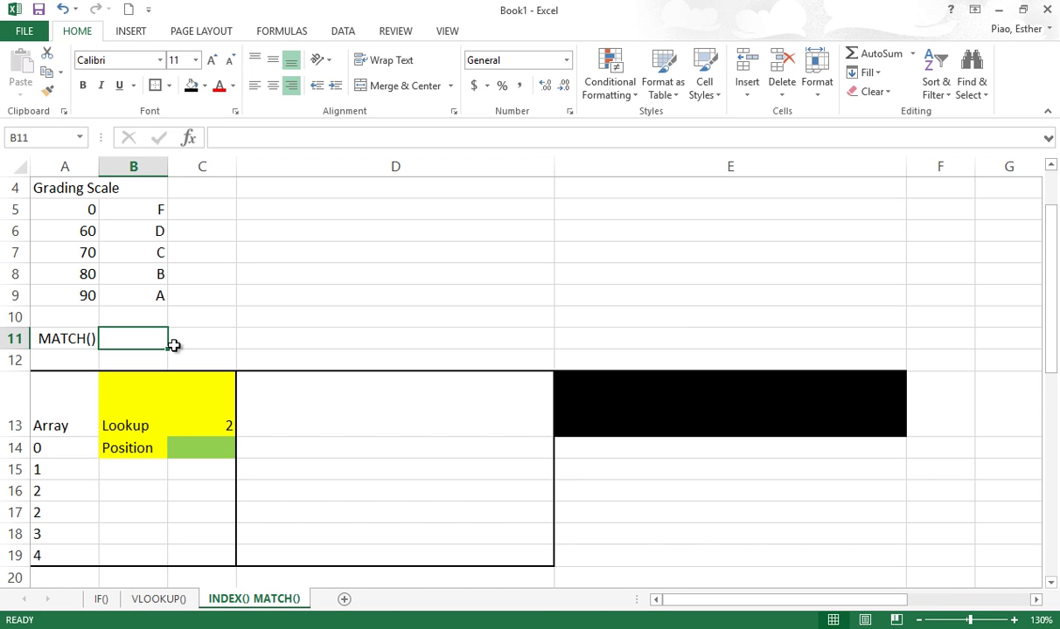
pyautogui.moveTo(58, 448); pyautogui.dragTo(64, 556)
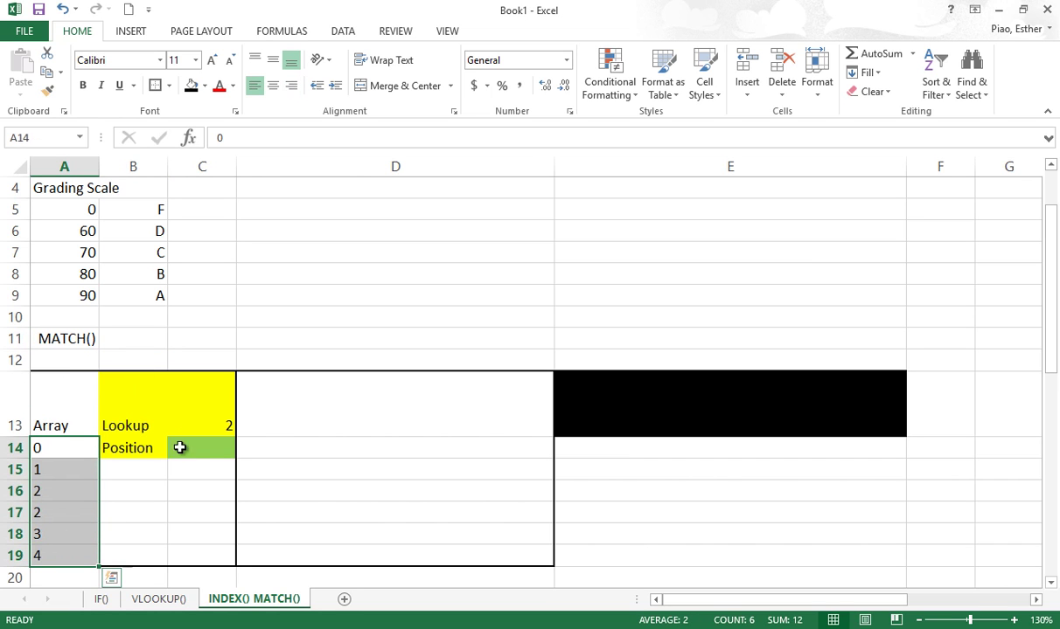
pyautogui.click(195, 420)
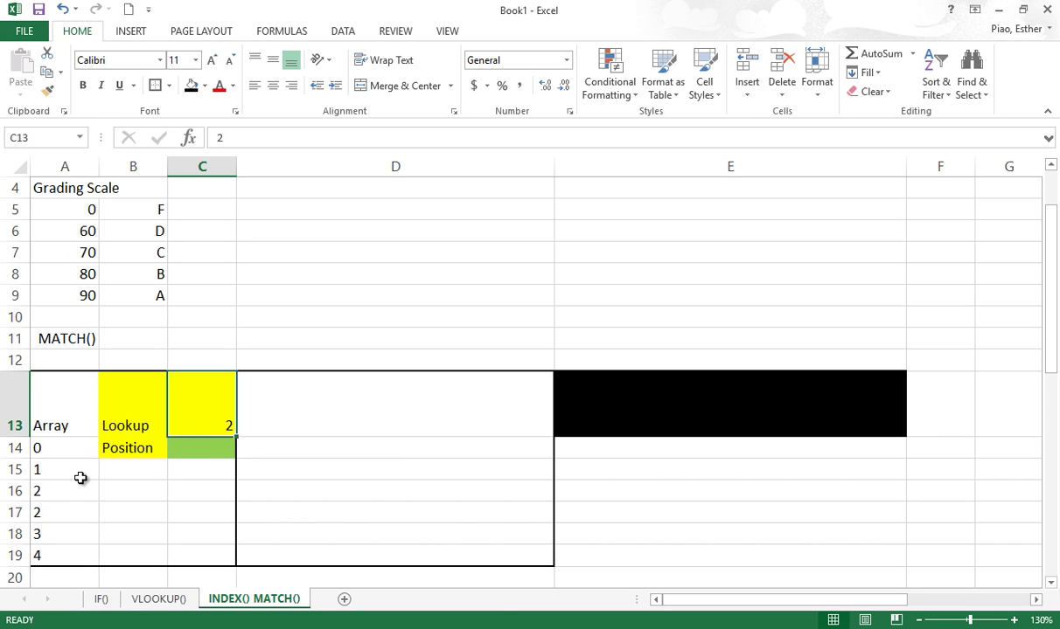
# - Change the array value in A17 to 2.5 and review the values in A14:A19
pyautogui.click(69, 508)
pyautogui.doubleClick(69, 508)
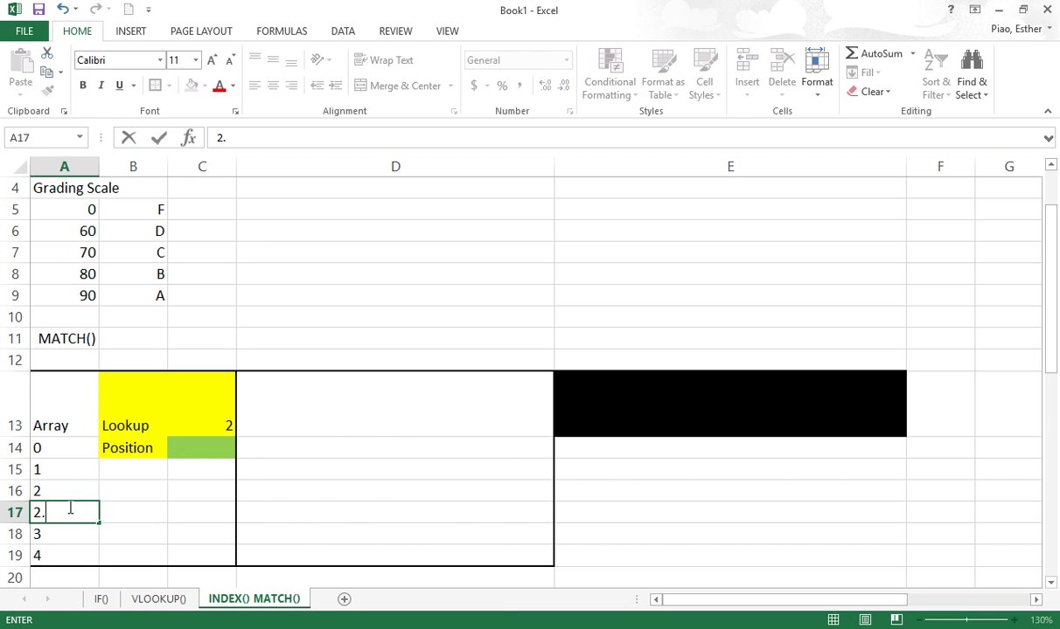
pyautogui.write('.5')
pyautogui.press('Return')
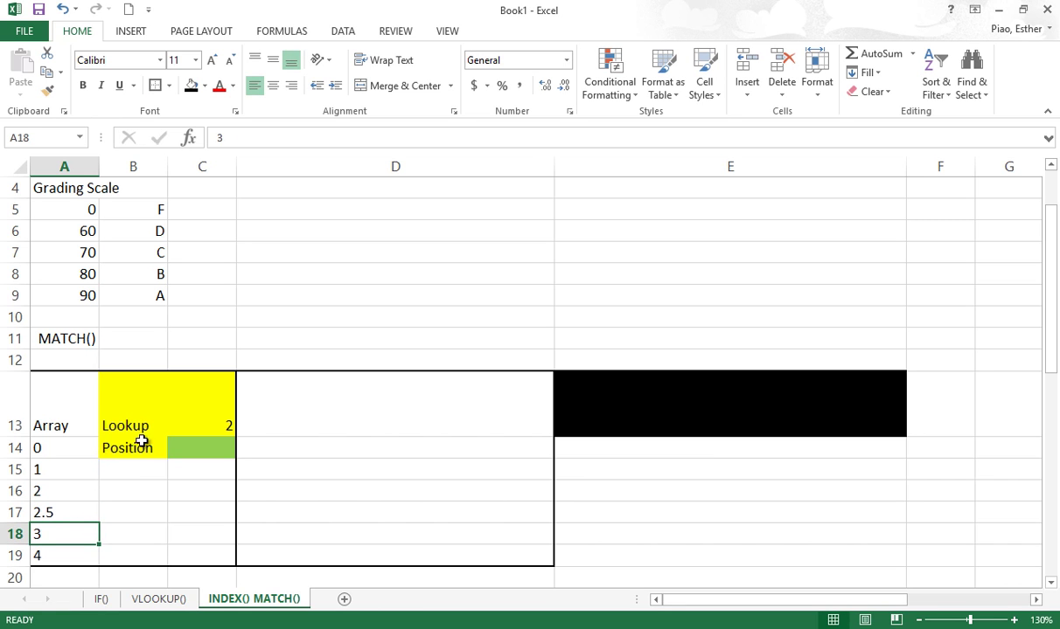
pyautogui.moveTo(93, 448); pyautogui.dragTo(83, 551)
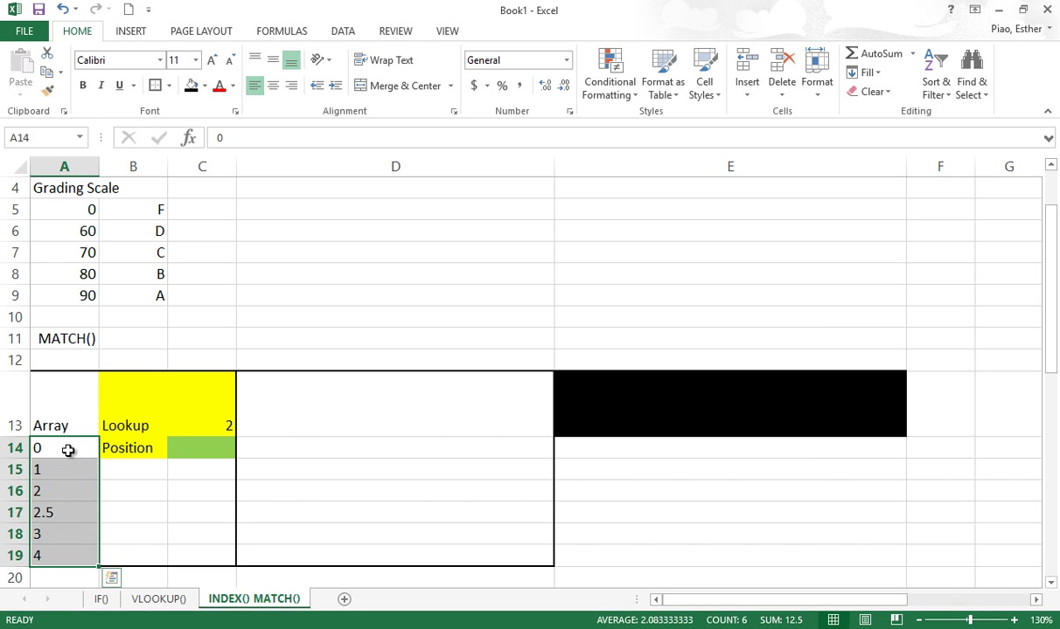
pyautogui.moveTo(68, 447); pyautogui.dragTo(66, 491)
pyautogui.click(73, 488)
# - Enter the exact-match formula =MATCH(C13, A14:A19, 0) in the first example's Position cell C14
pyautogui.click(200, 447)
pyautogui.write('=')
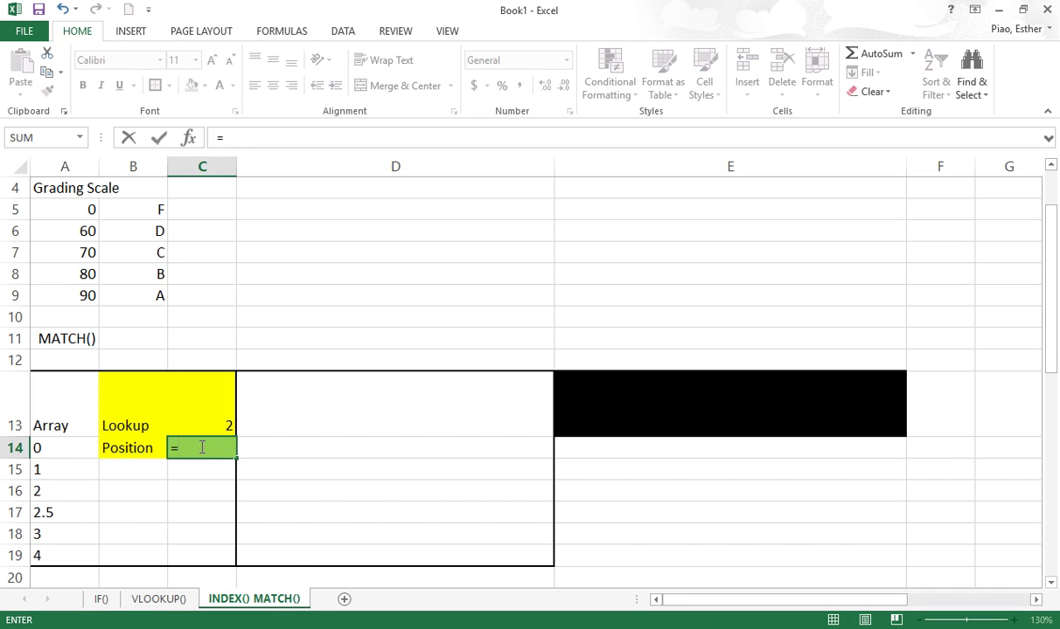
pyautogui.write('MATCH(')
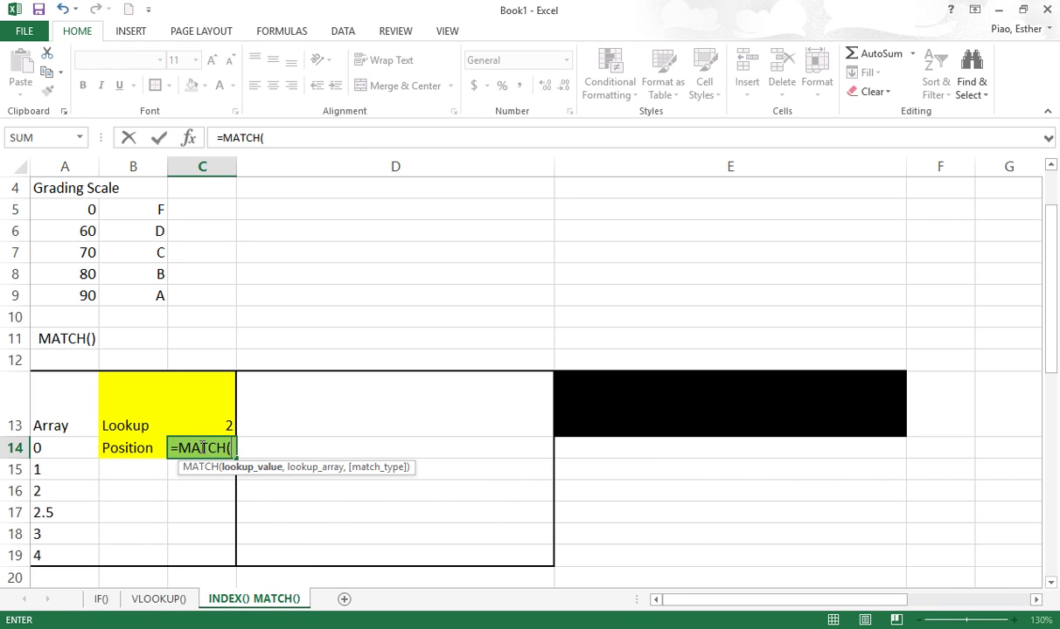
pyautogui.click(221, 415)
pyautogui.write(',')
pyautogui.moveTo(80, 450); pyautogui.dragTo(43, 558)
pyautogui.write(', ')
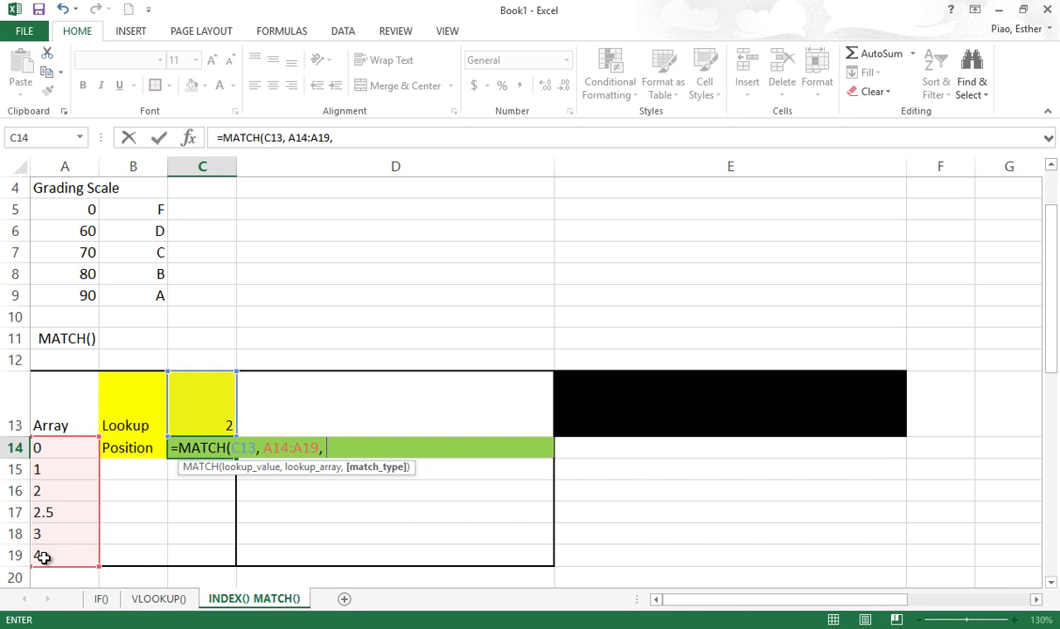
pyautogui.write('0)')
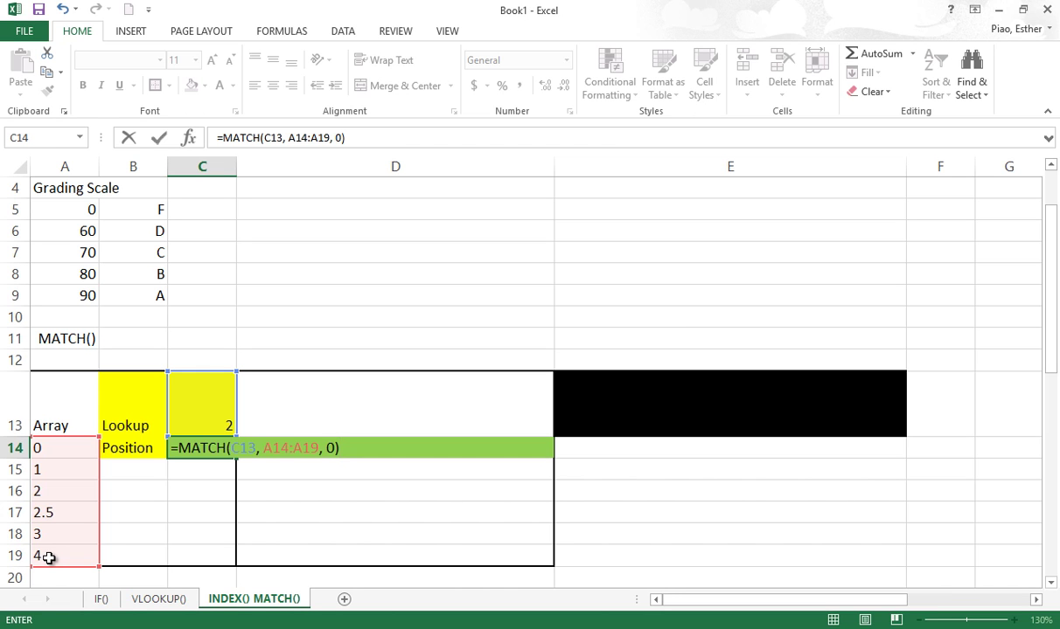
pyautogui.press('Return')
# - Fit column C to the width of its displayed MATCH formula and narrow column D
pyautogui.click(206, 447)
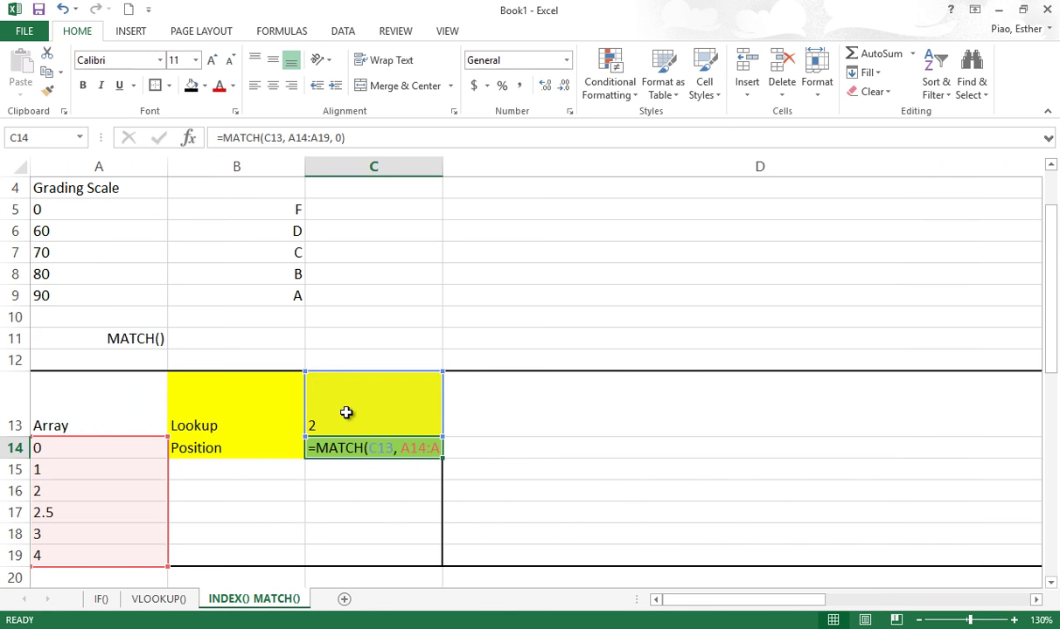
pyautogui.doubleClick(445, 166)
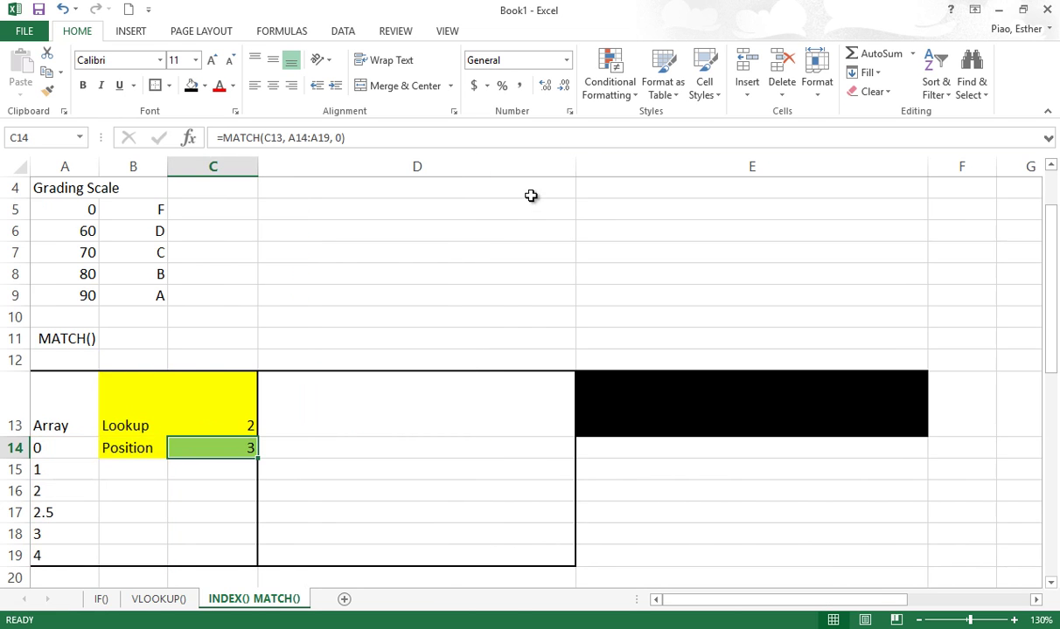
pyautogui.moveTo(575, 165); pyautogui.dragTo(333, 165)
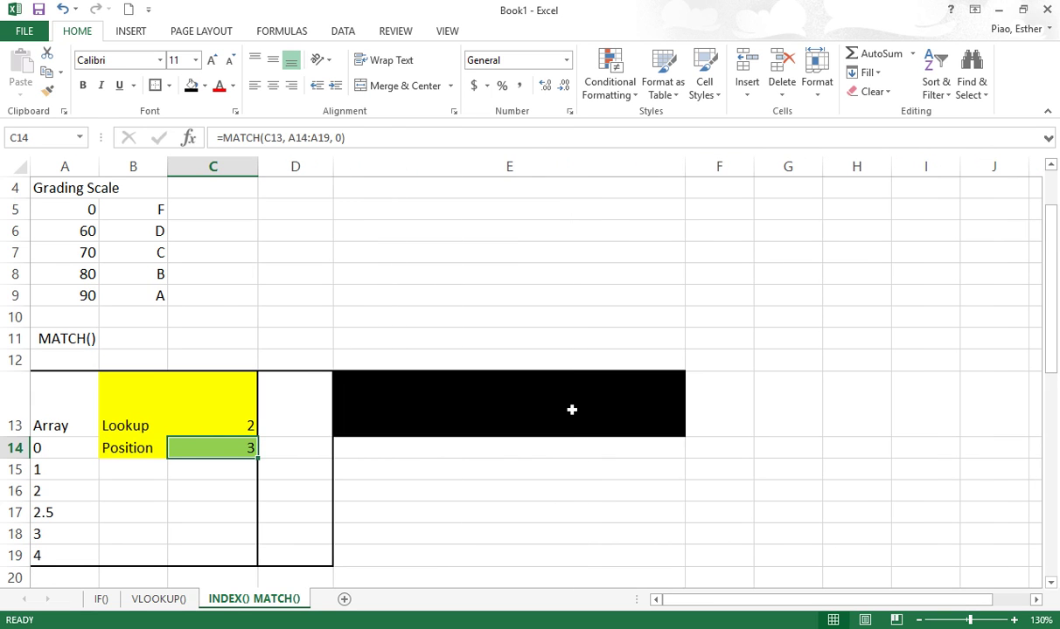
# - Fill the blacked-out note cell E13 with theme blue so its text can be read
pyautogui.click(570, 409)
pyautogui.click(204, 86)
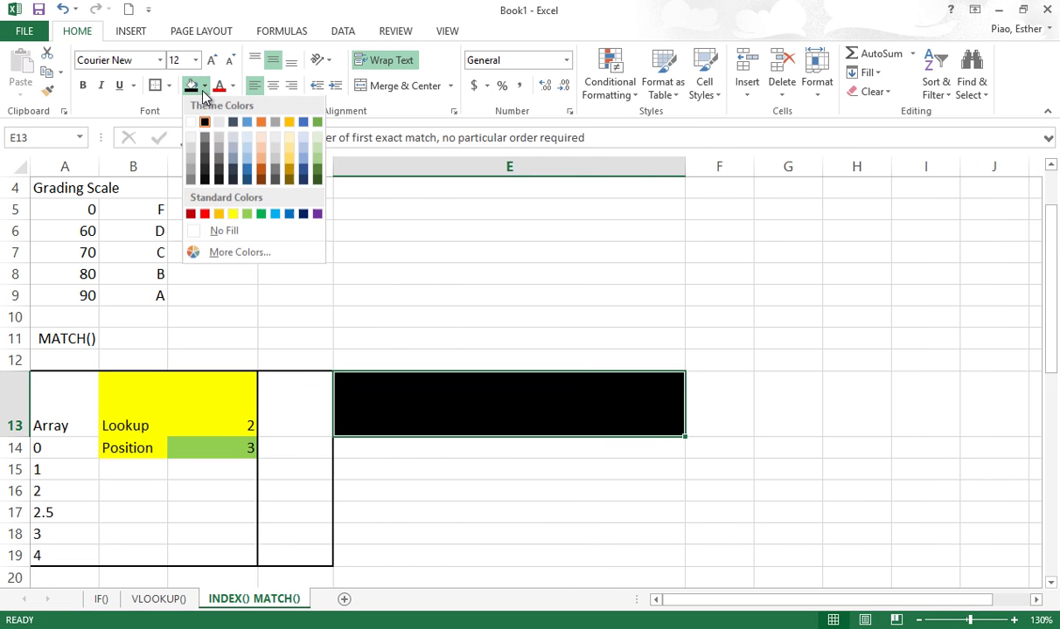
pyautogui.click(248, 124)
pyautogui.click(496, 442)
pyautogui.click(485, 410)
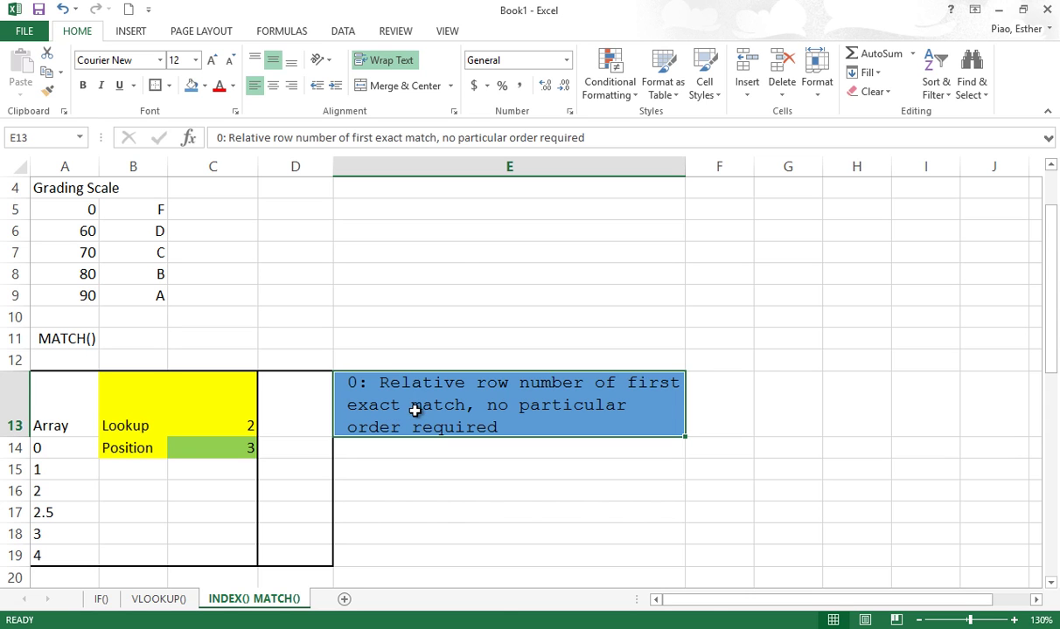
# - Examine how the lookup value in C13 and the array A14:A19 produce the position in C14
pyautogui.moveTo(75, 443); pyautogui.dragTo(77, 549)
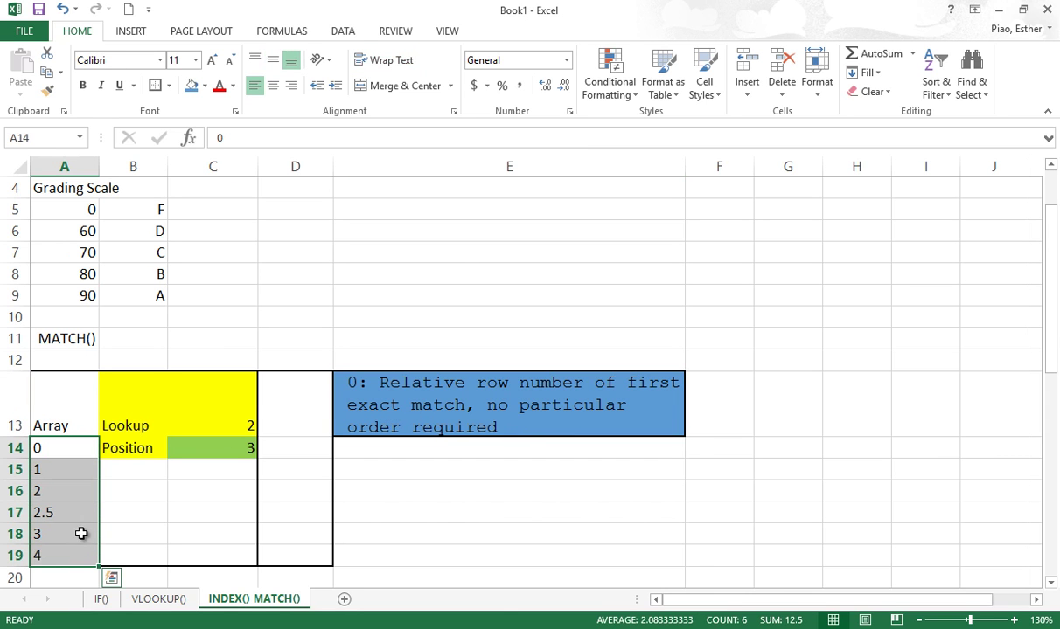
pyautogui.click(91, 454)
pyautogui.click(222, 445)
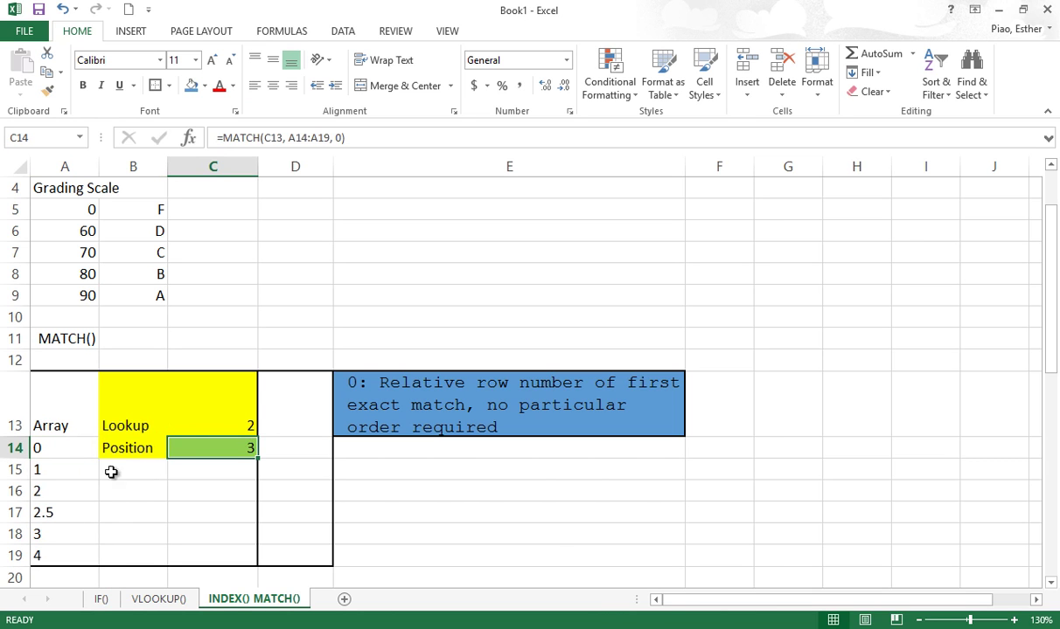
pyautogui.moveTo(66, 449); pyautogui.dragTo(66, 489)
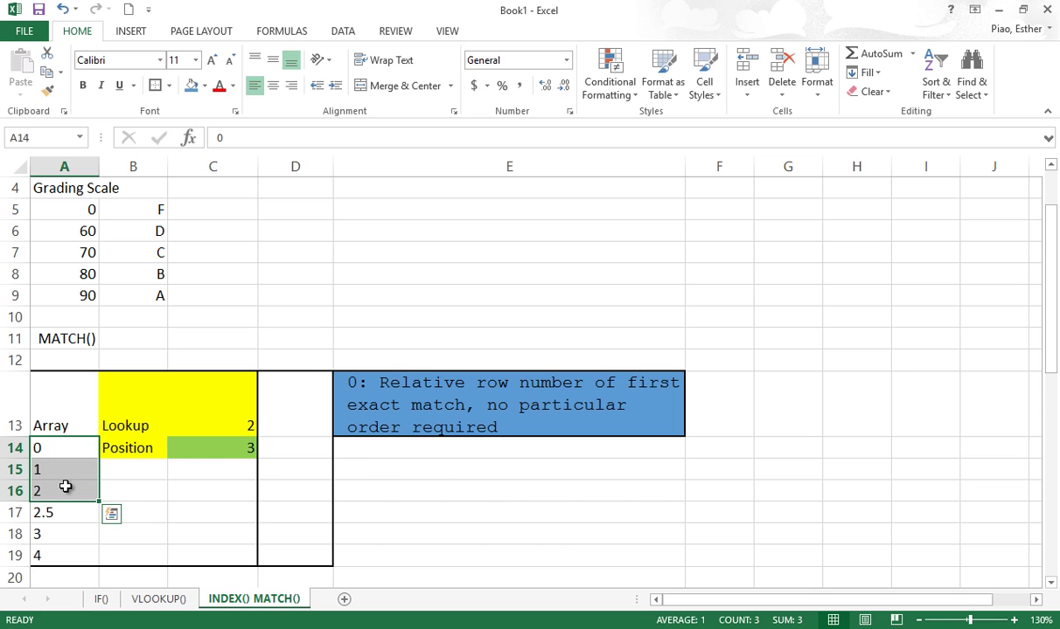
pyautogui.click(204, 426)
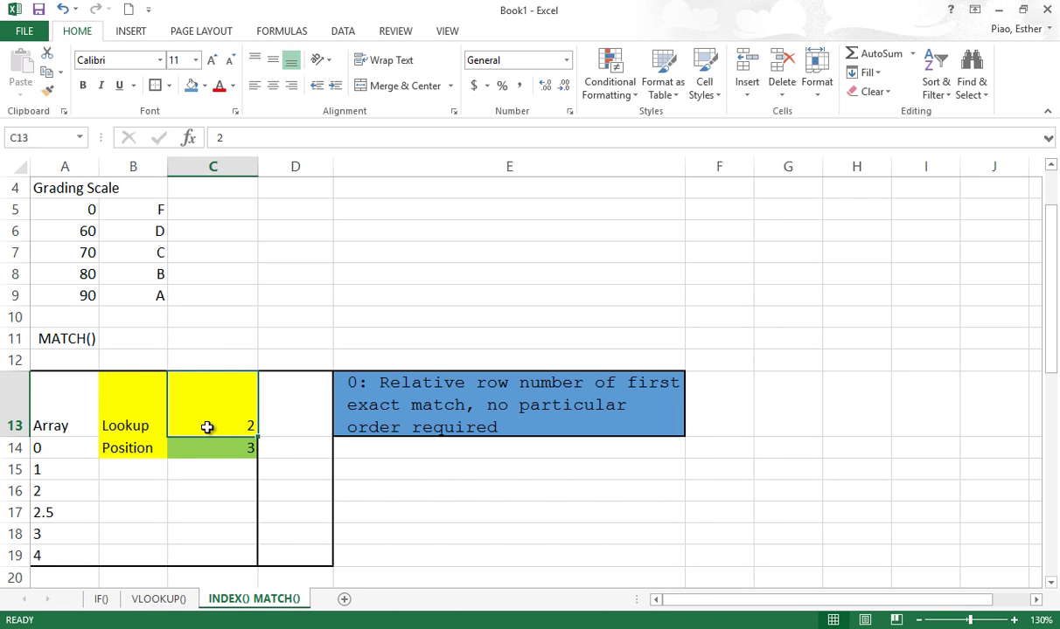
pyautogui.moveTo(65, 448); pyautogui.dragTo(67, 487)
pyautogui.click(78, 447)
pyautogui.click(78, 470)
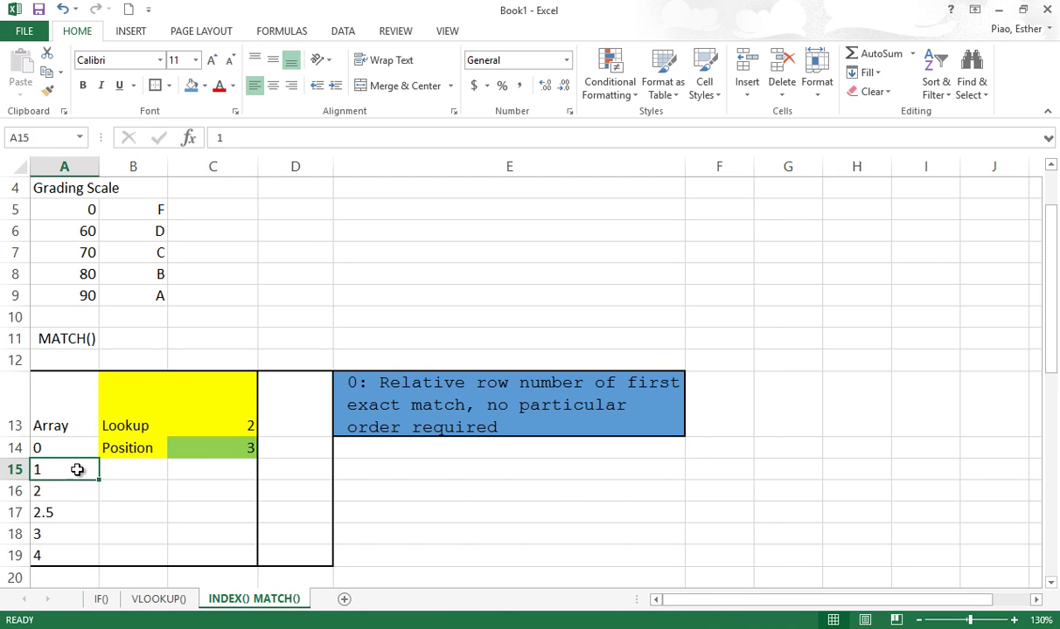
pyautogui.click(78, 490)
pyautogui.click(204, 446)
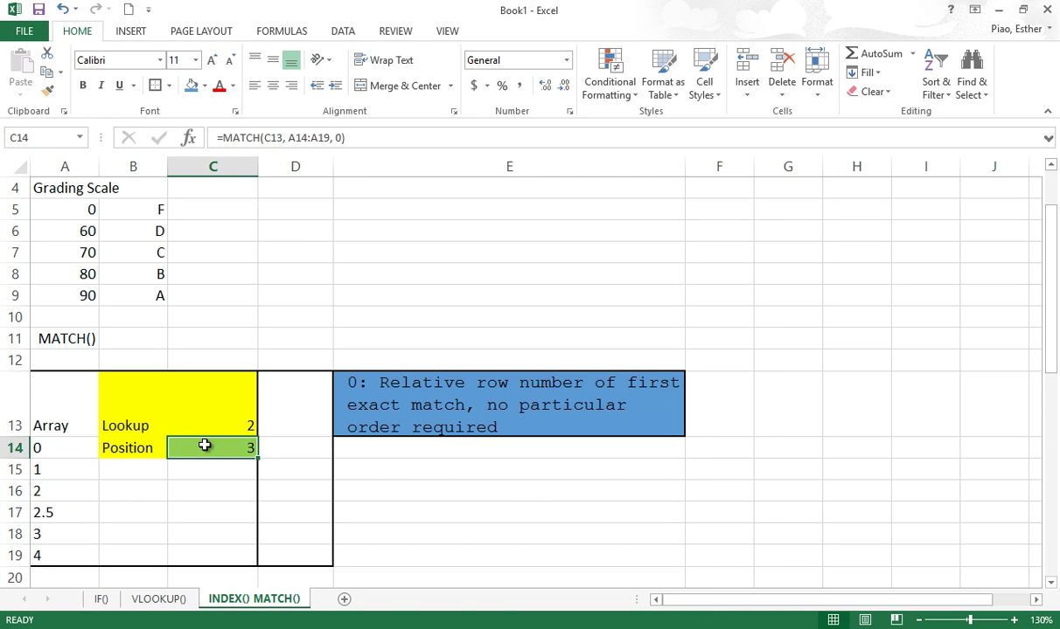
# - Set the array value in A17 to 2 and check the position in C14
pyautogui.click(77, 507)
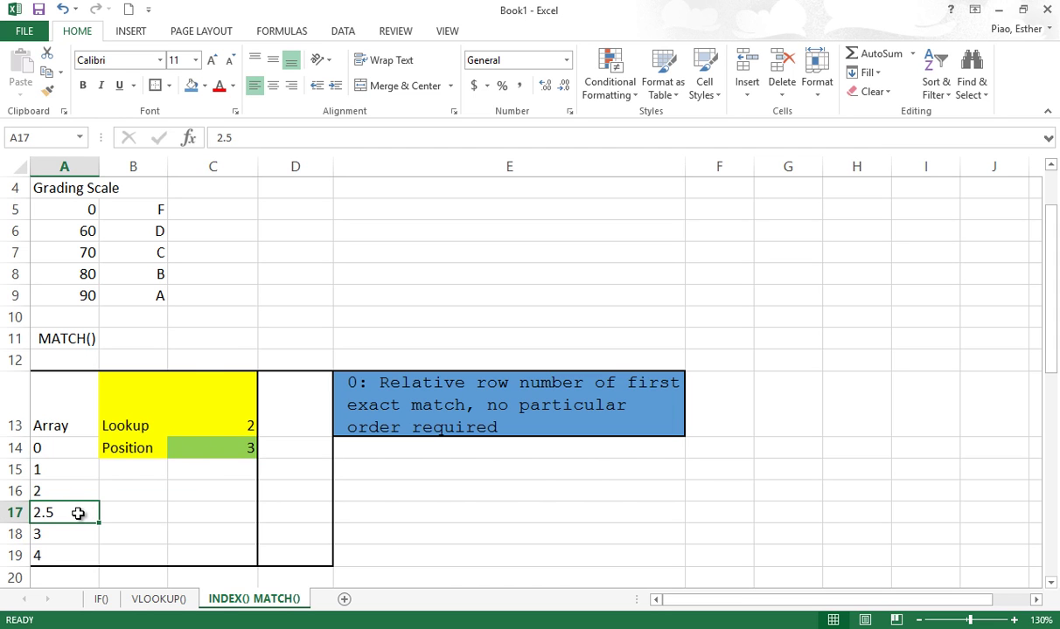
pyautogui.write('2')
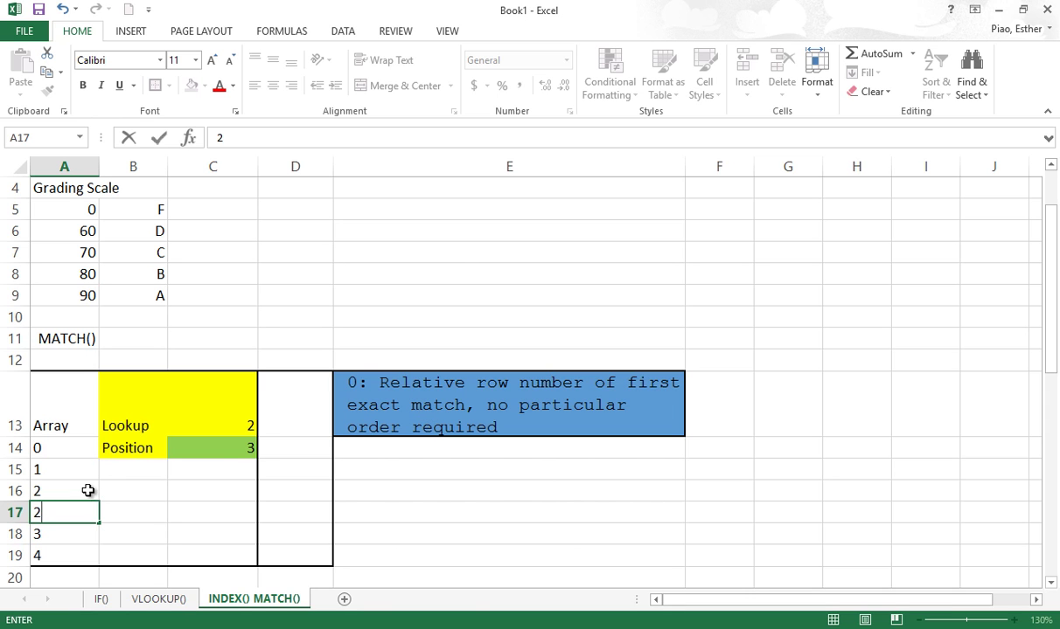
pyautogui.press('Return')
pyautogui.click(218, 454)
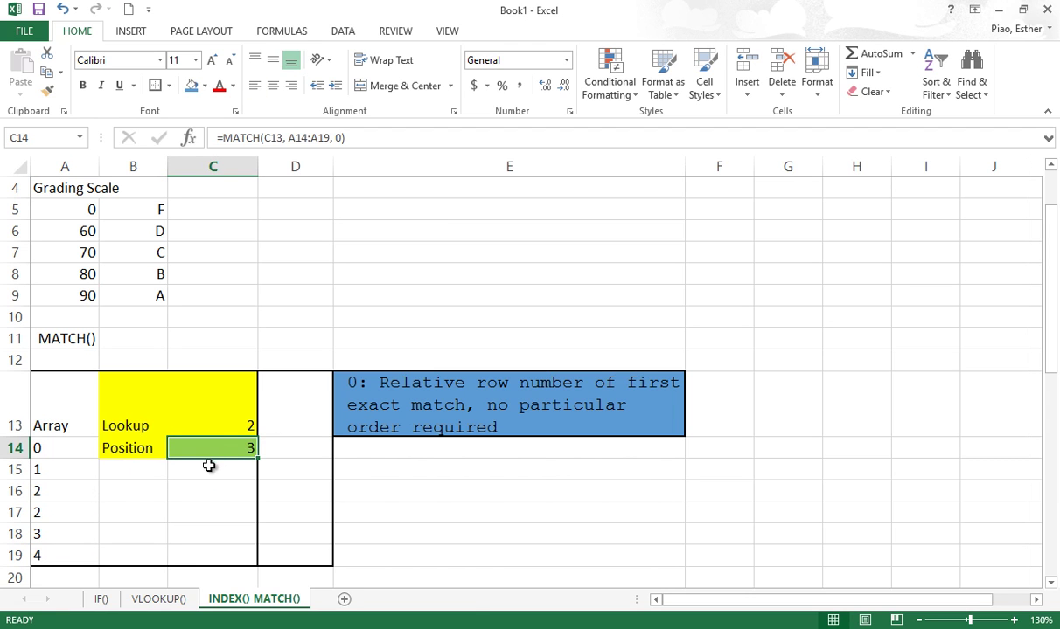
# - Set the first array value in A14 to 2 and check the MATCH position against the array
pyautogui.click(69, 453)
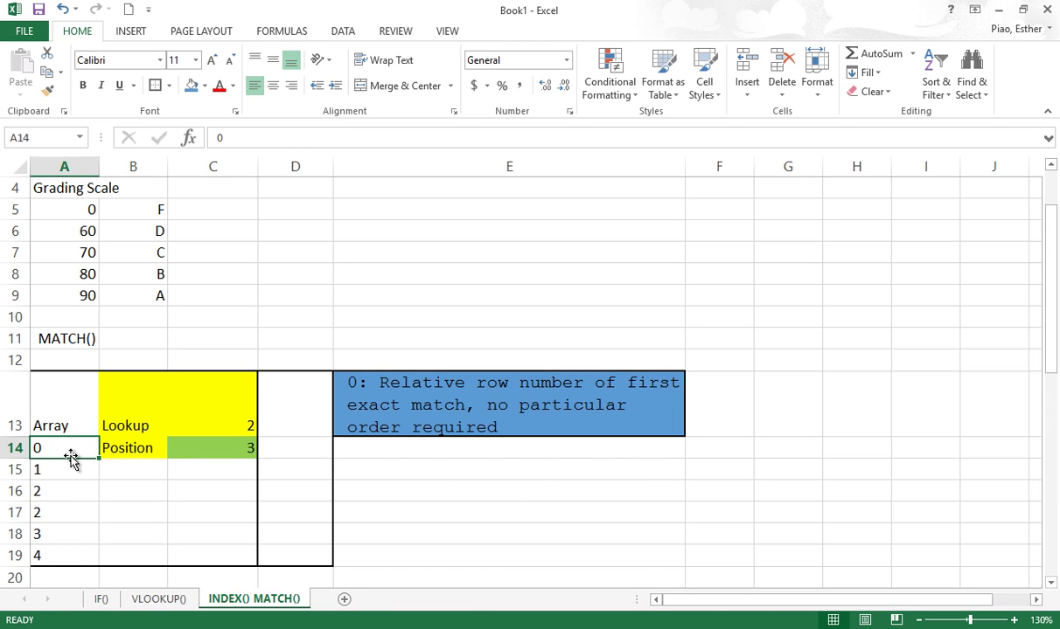
pyautogui.write('2')
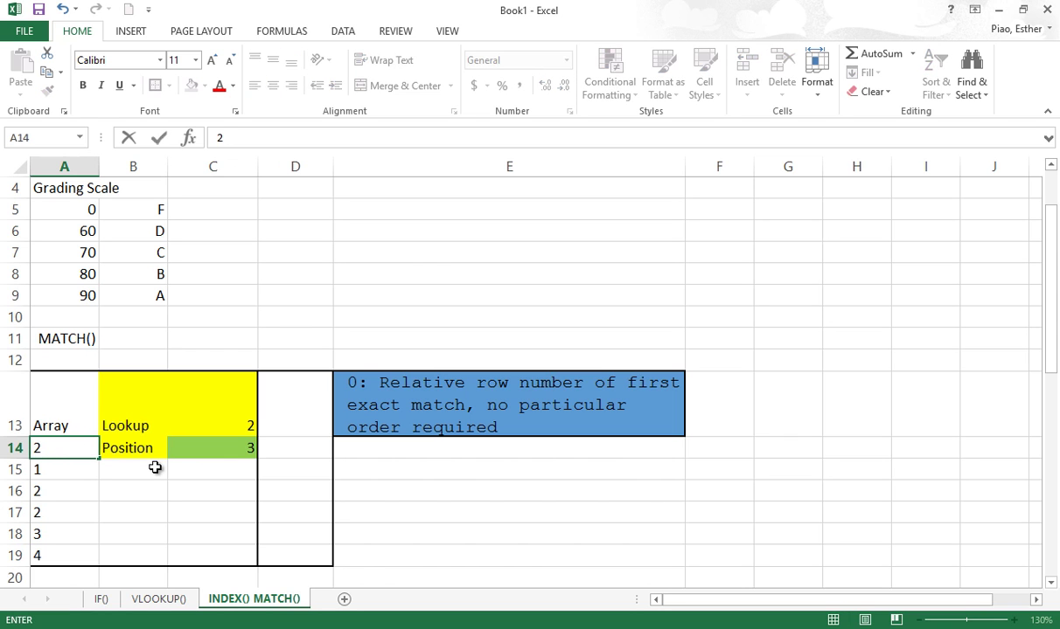
pyautogui.press('Return')
pyautogui.click(251, 449)
pyautogui.click(92, 448)
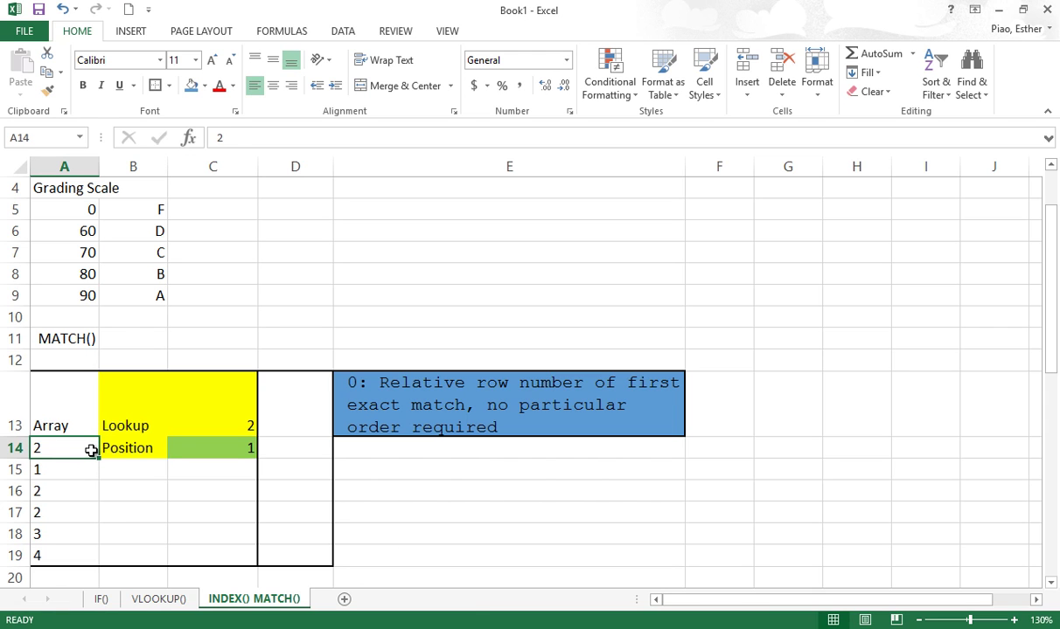
pyautogui.moveTo(74, 421); pyautogui.dragTo(260, 558)
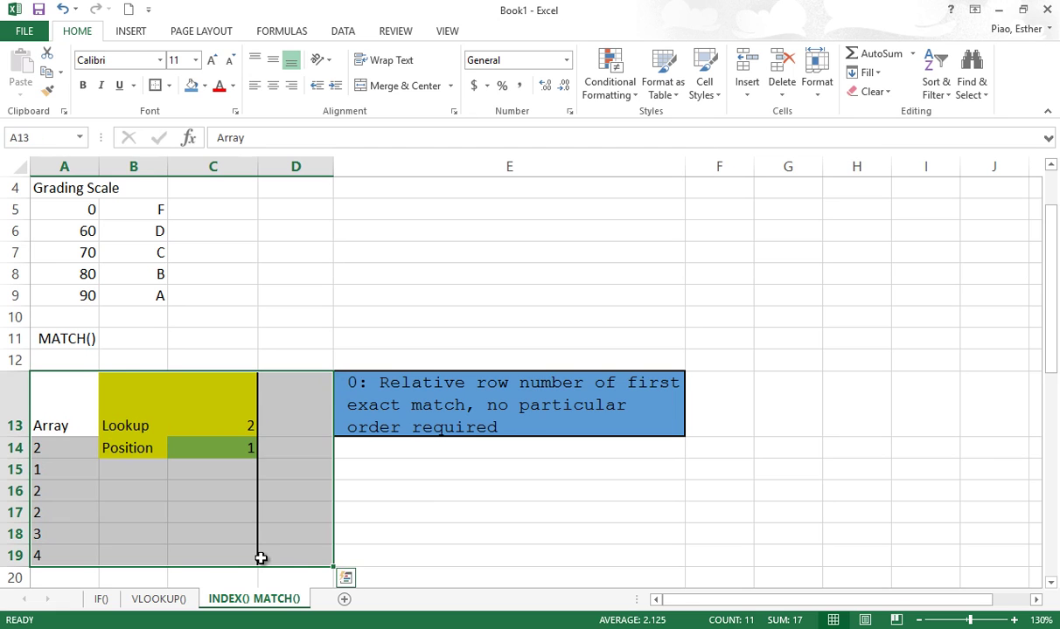
pyautogui.click(232, 556)
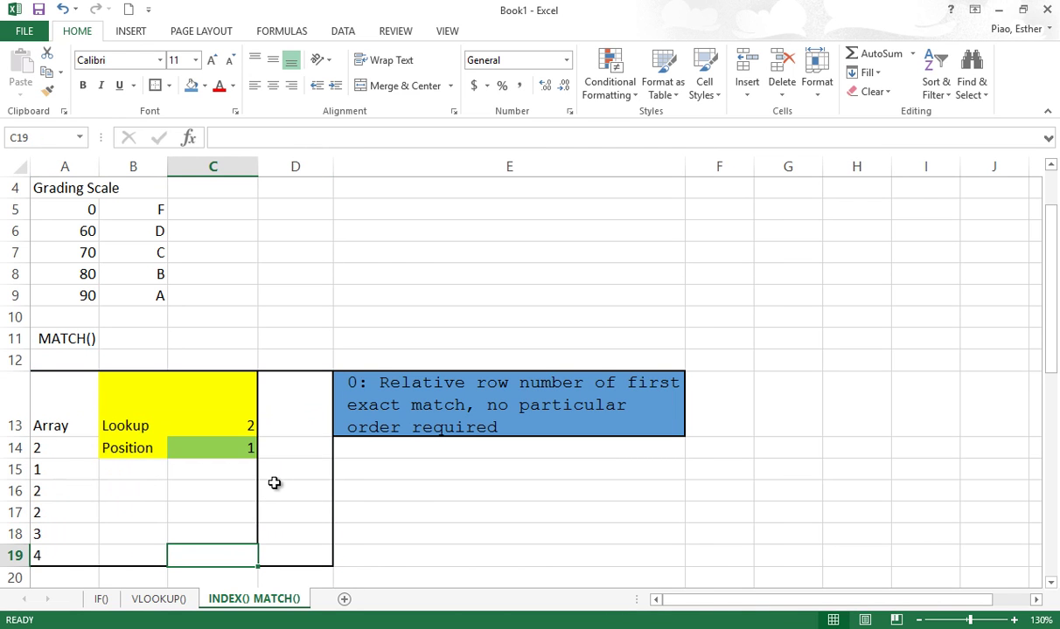
# - Enter the less-than match formula =MATCH(C21,A22:A27, 1) in the second example's Position cell C22
pyautogui.scroll(-5, 281, 496)
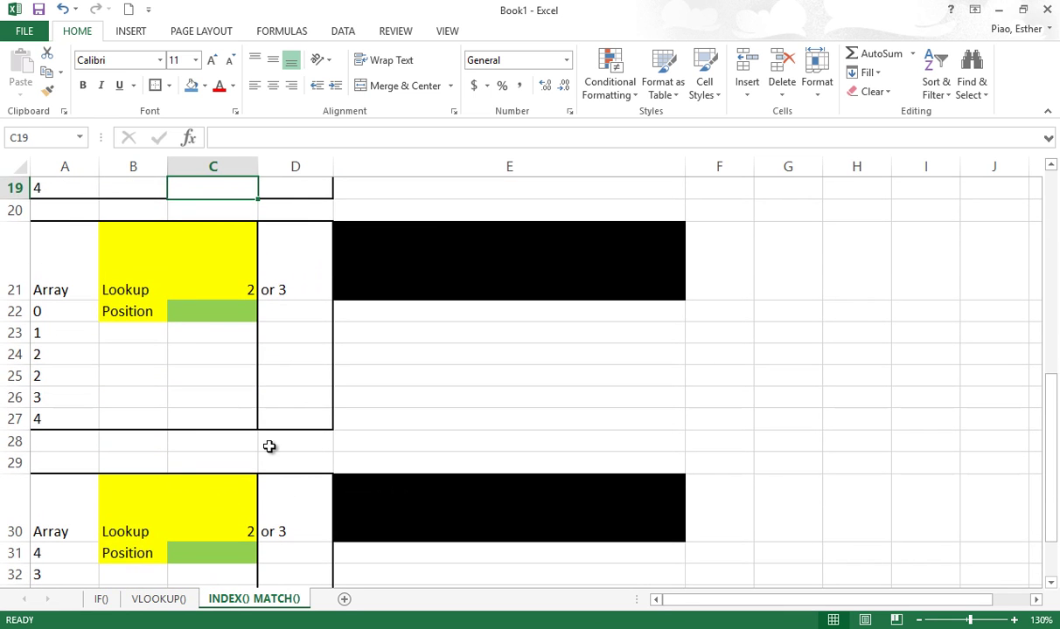
pyautogui.click(279, 398)
pyautogui.click(218, 313)
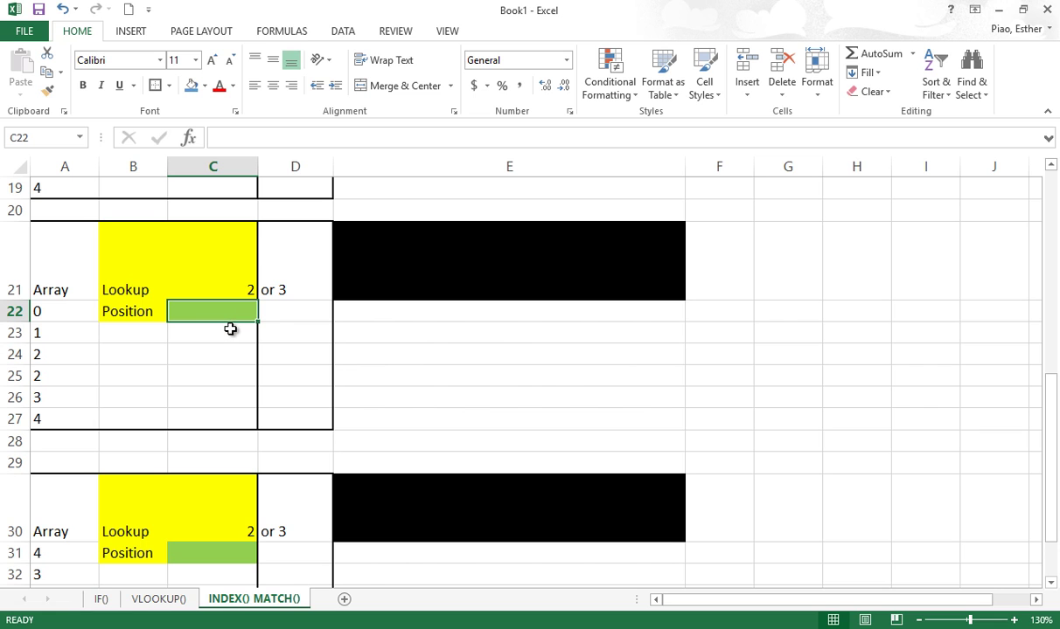
pyautogui.write('=')
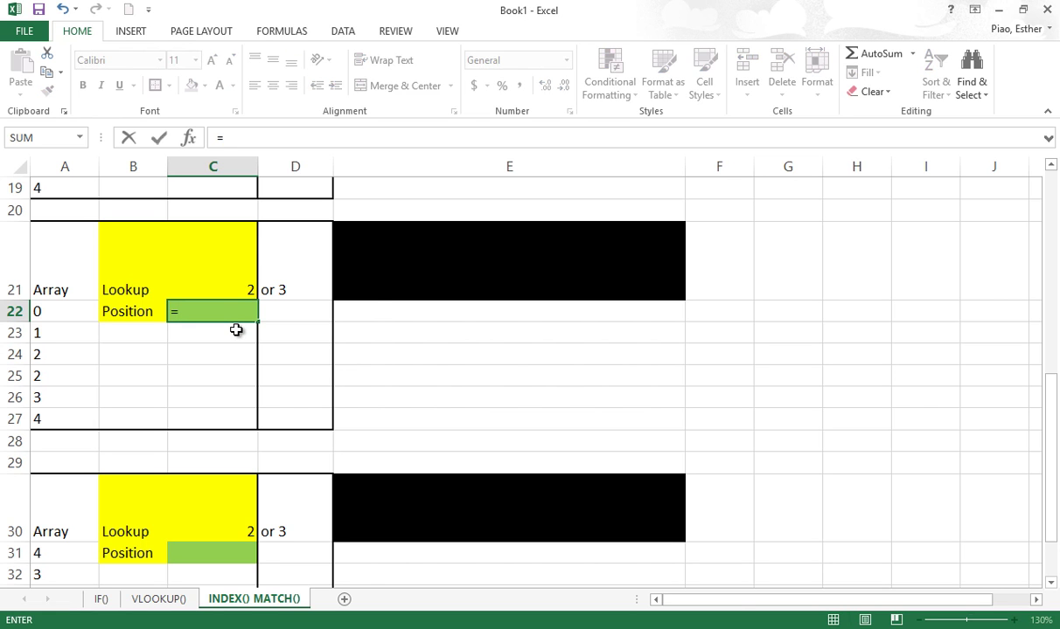
pyautogui.write('MATCH(')
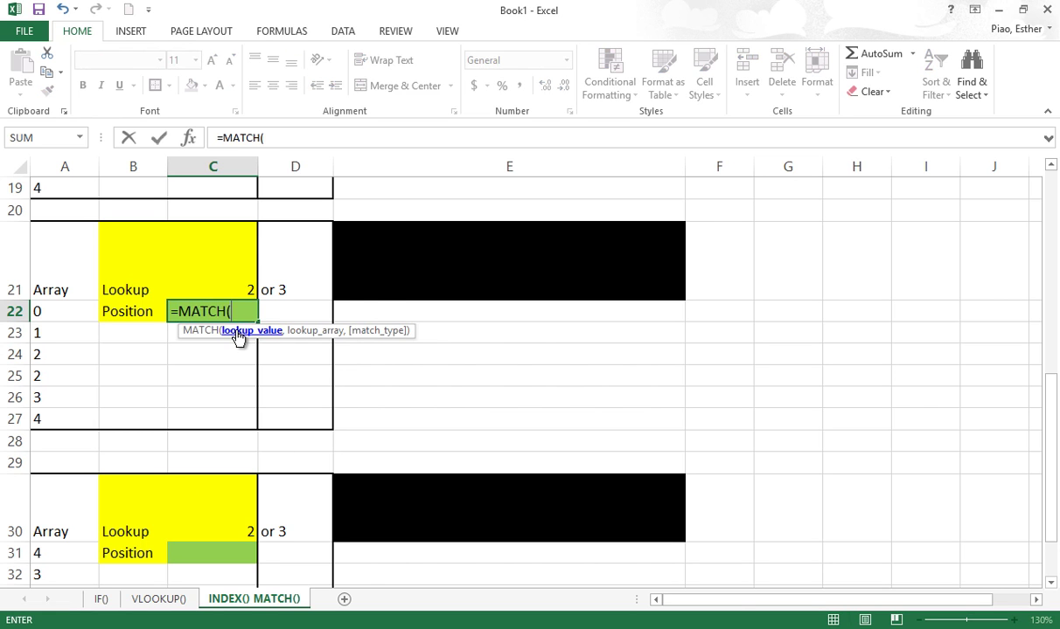
pyautogui.click(235, 273)
pyautogui.write(',')
pyautogui.moveTo(87, 313); pyautogui.dragTo(77, 419)
pyautogui.write(', 1)')
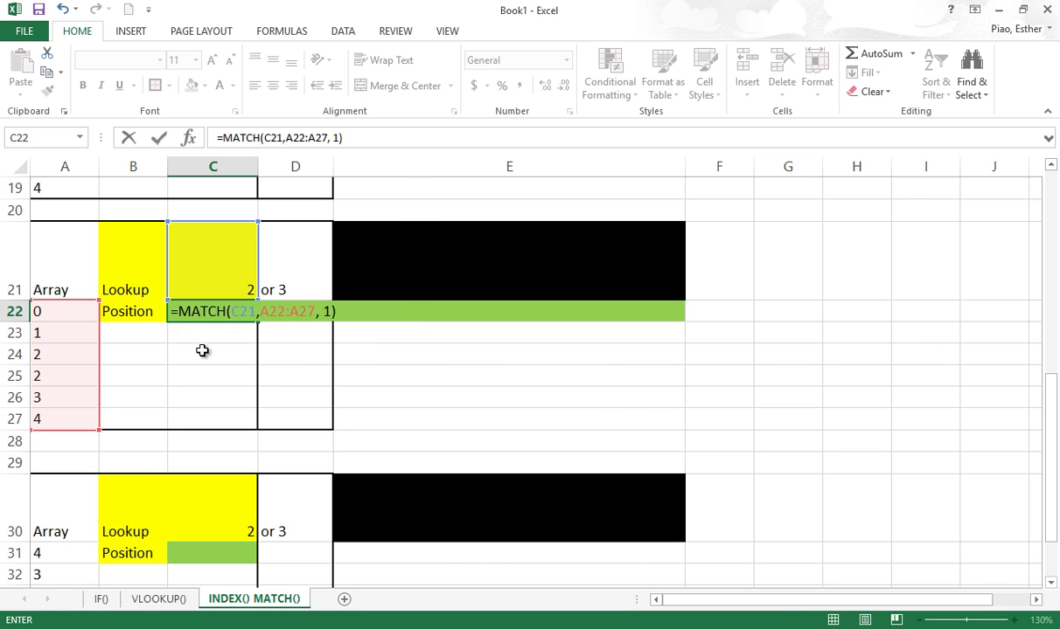
pyautogui.press('BackSpace')
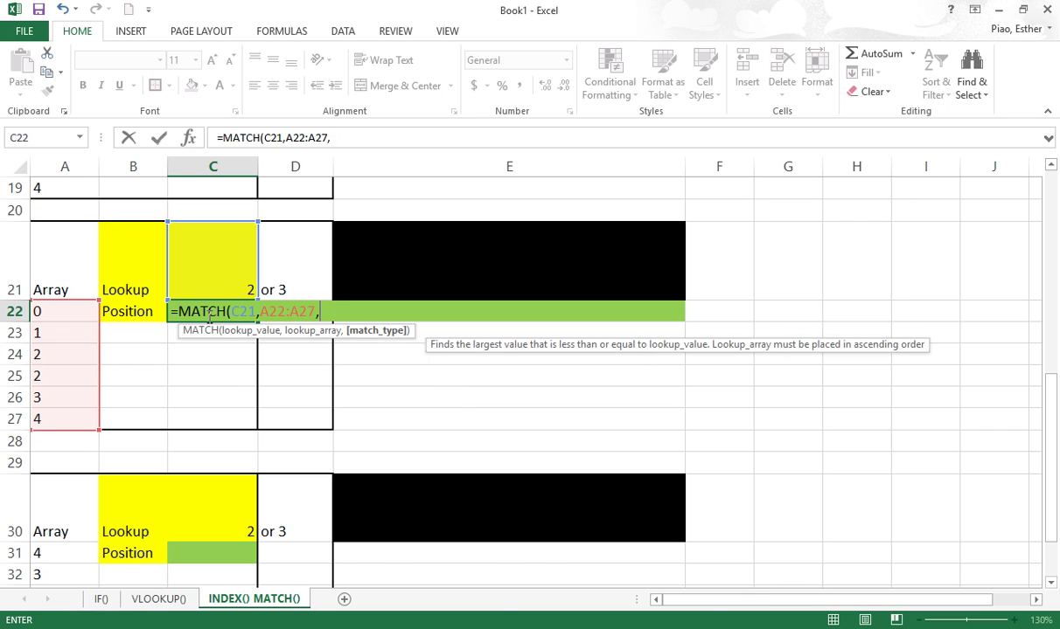
pyautogui.write('1')
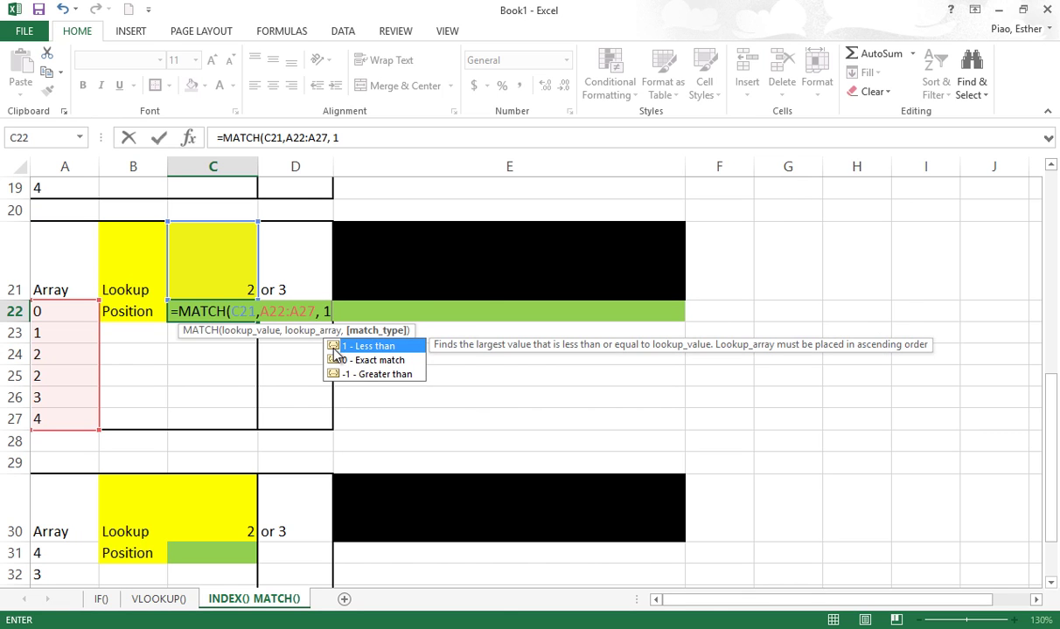
pyautogui.write(')')
pyautogui.press('Return')
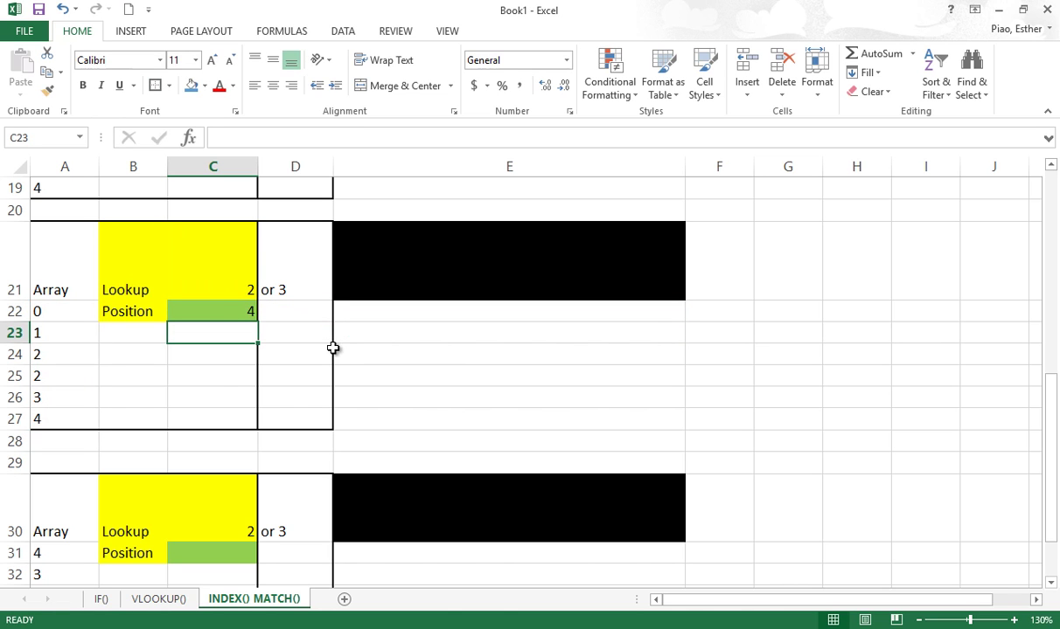
pyautogui.click(214, 306)
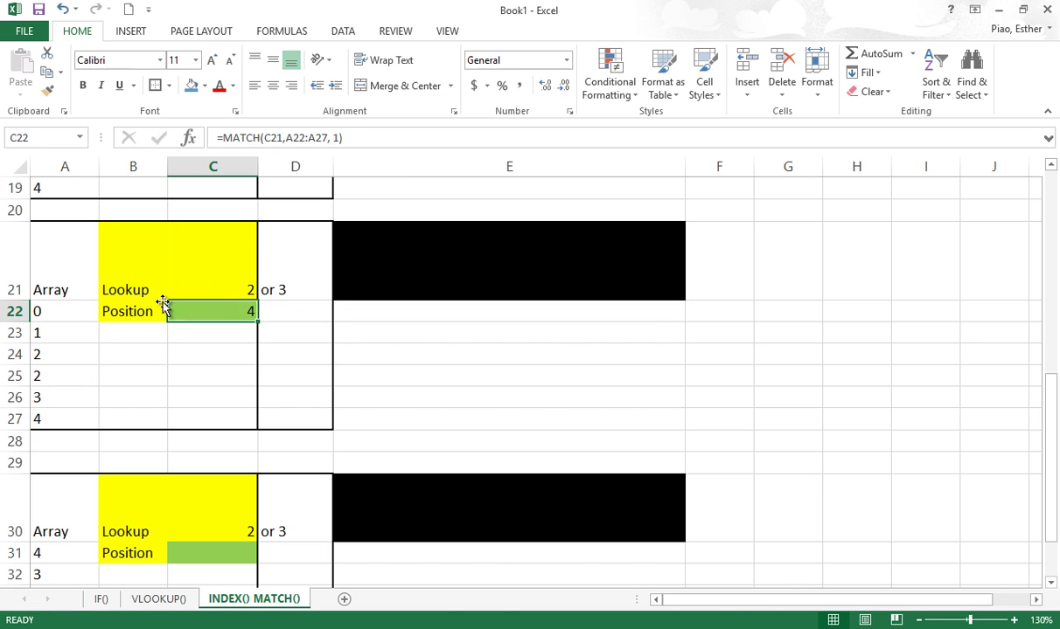
# - Compare the lookup value in C21 with the array values in A22:A25 and the MATCH position in C22
pyautogui.click(219, 281)
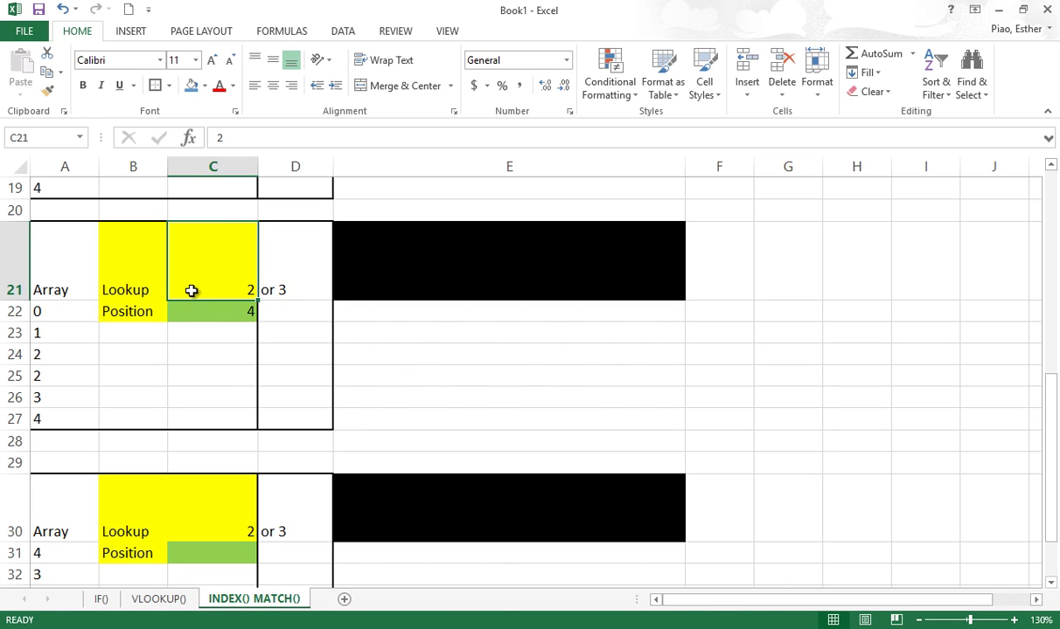
pyautogui.click(76, 311)
pyautogui.click(80, 332)
pyautogui.click(83, 355)
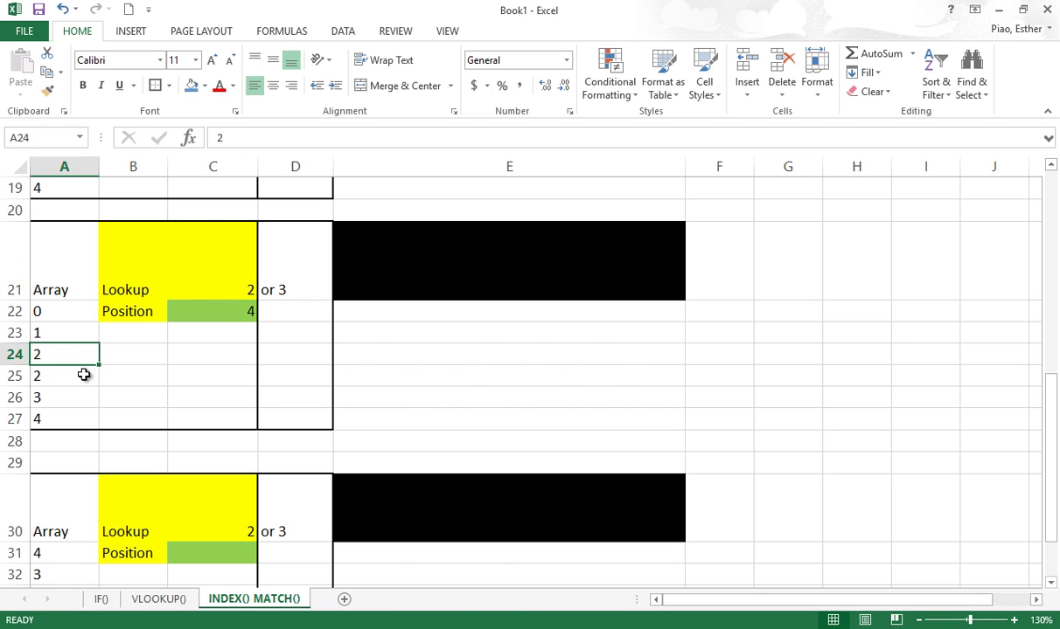
pyautogui.click(83, 374)
pyautogui.click(244, 306)
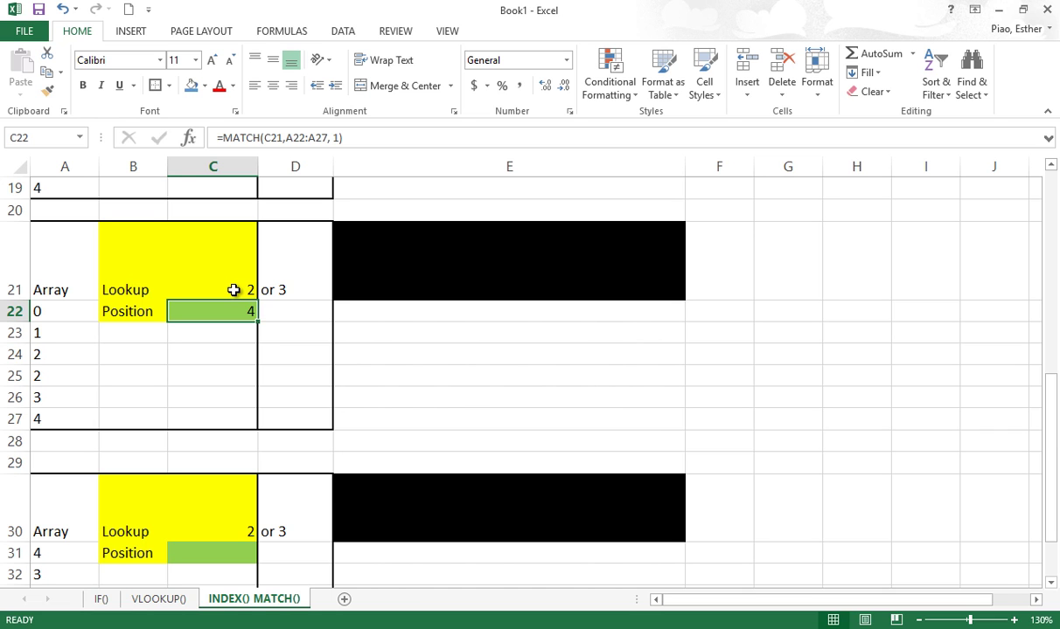
pyautogui.click(237, 293)
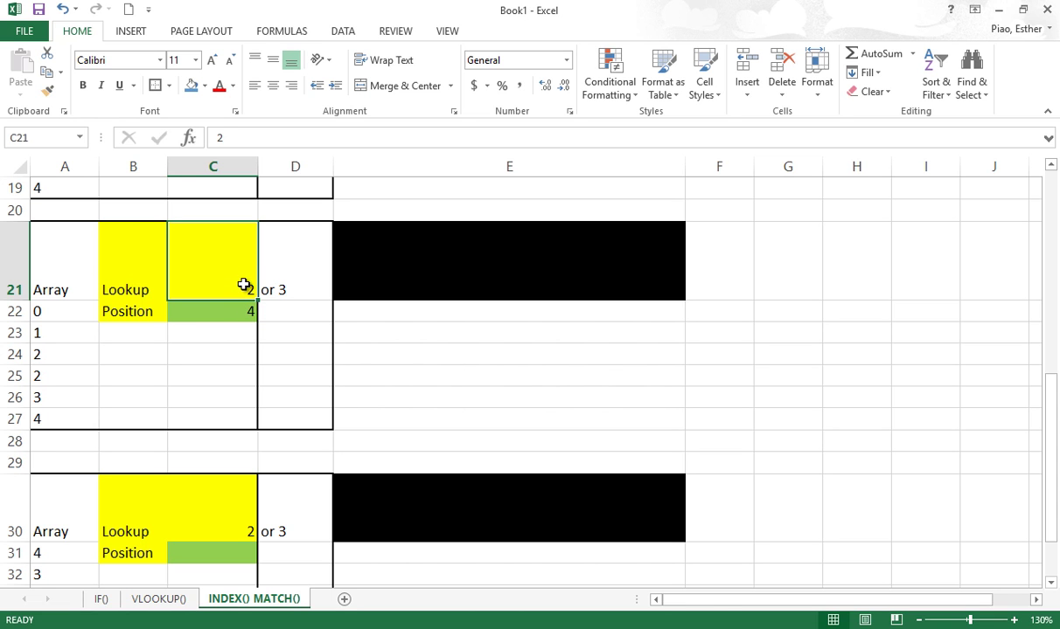
# - Set the second example's lookup value in C21 to 3
pyautogui.click(166, 286)
pyautogui.click(220, 282)
pyautogui.write('3')
pyautogui.press('Return')
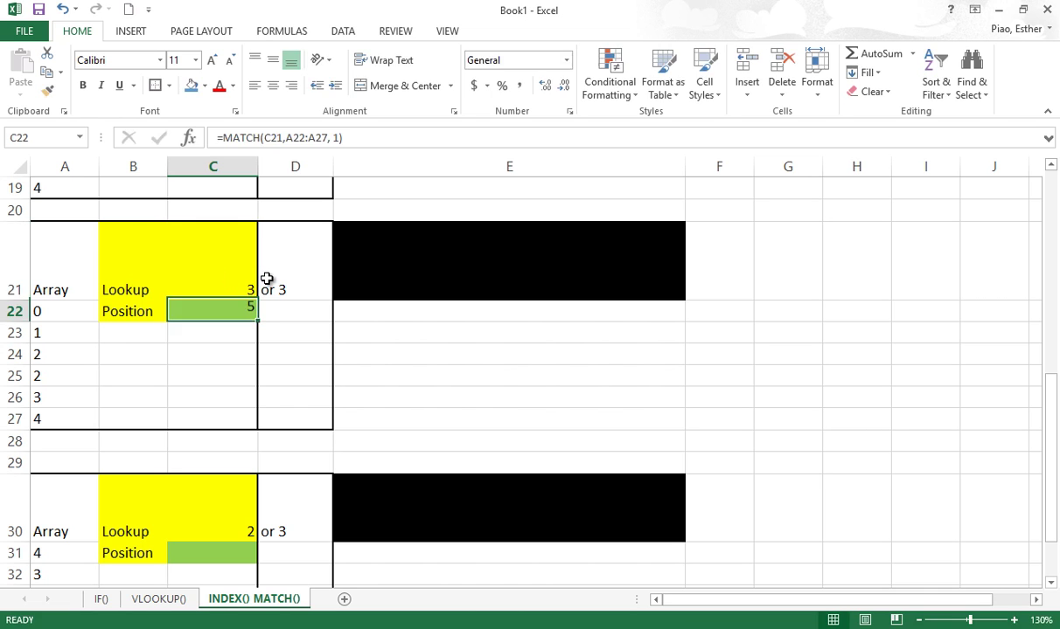
# - Set the lookup value in C21 to 2.5 and apply a blue fill to the match type 1 note in E21
pyautogui.click(234, 267)
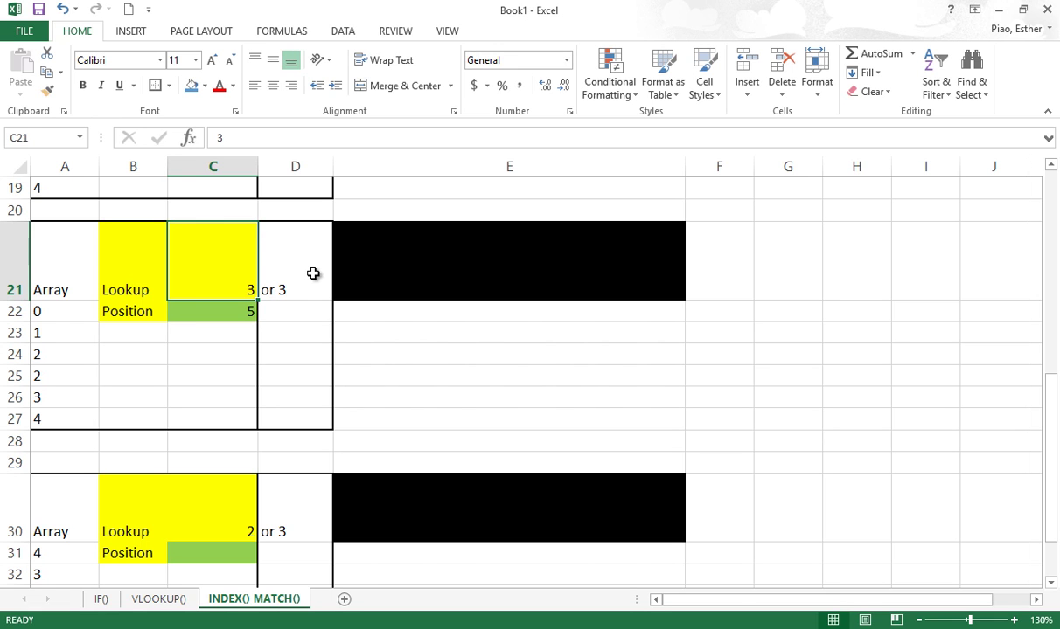
pyautogui.write('2.')
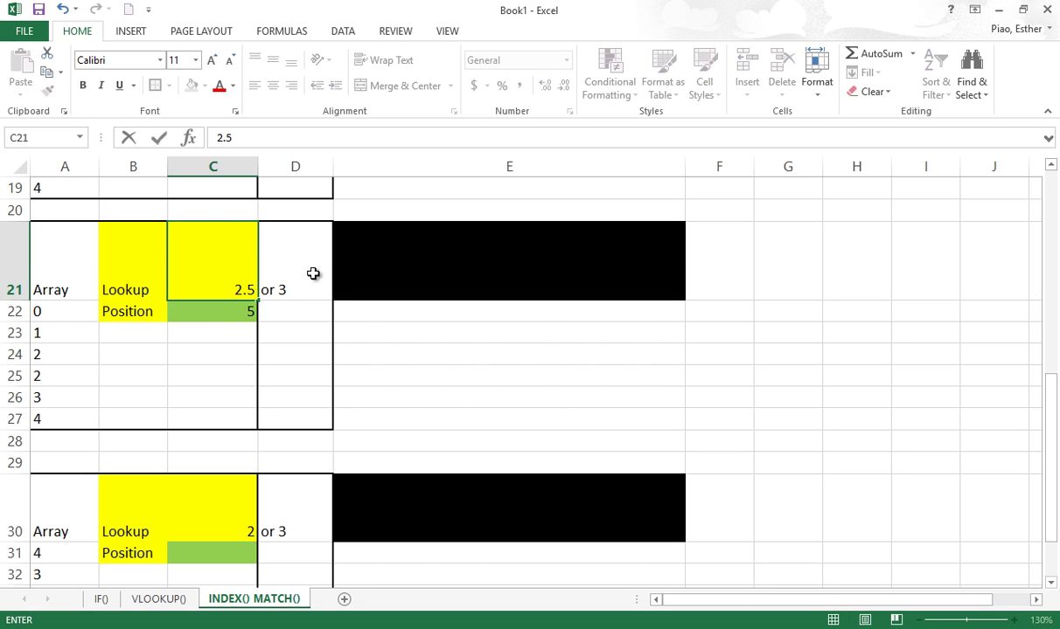
pyautogui.write('5')
pyautogui.press('Return')
pyautogui.click(350, 239)
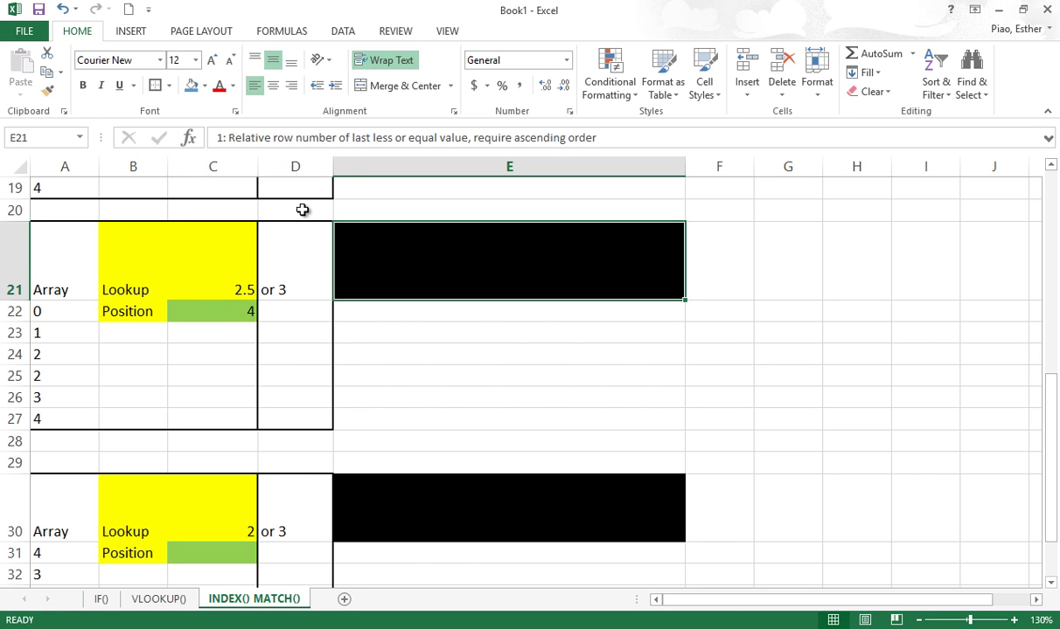
pyautogui.click(190, 85)
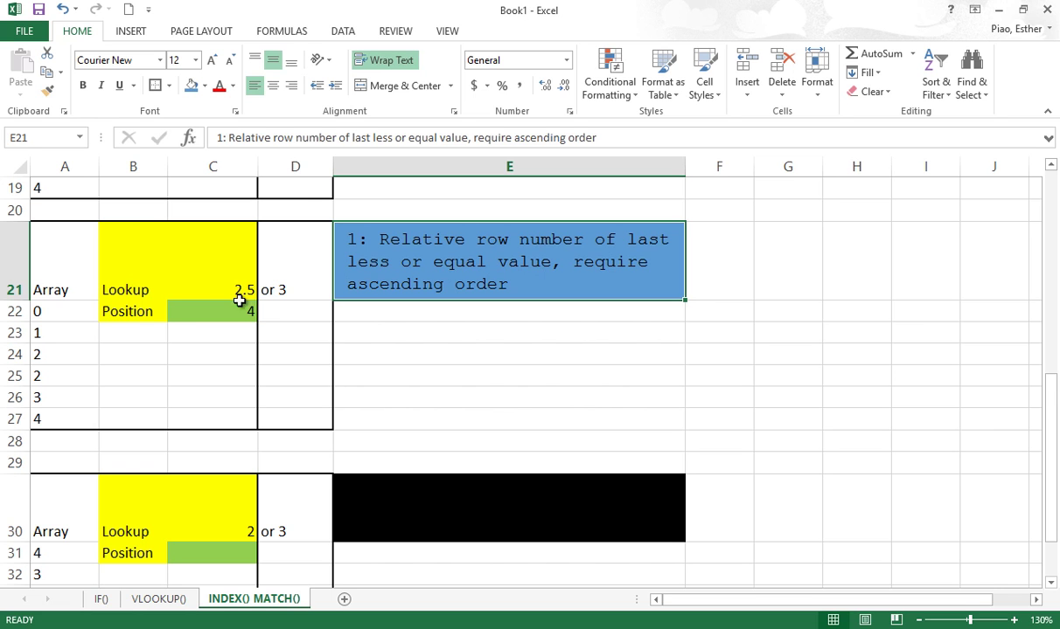
# - Examine the ordering of array A22:A27 against the lookup value in C21 and the sort-order requirement in the E21 note
pyautogui.click(48, 373)
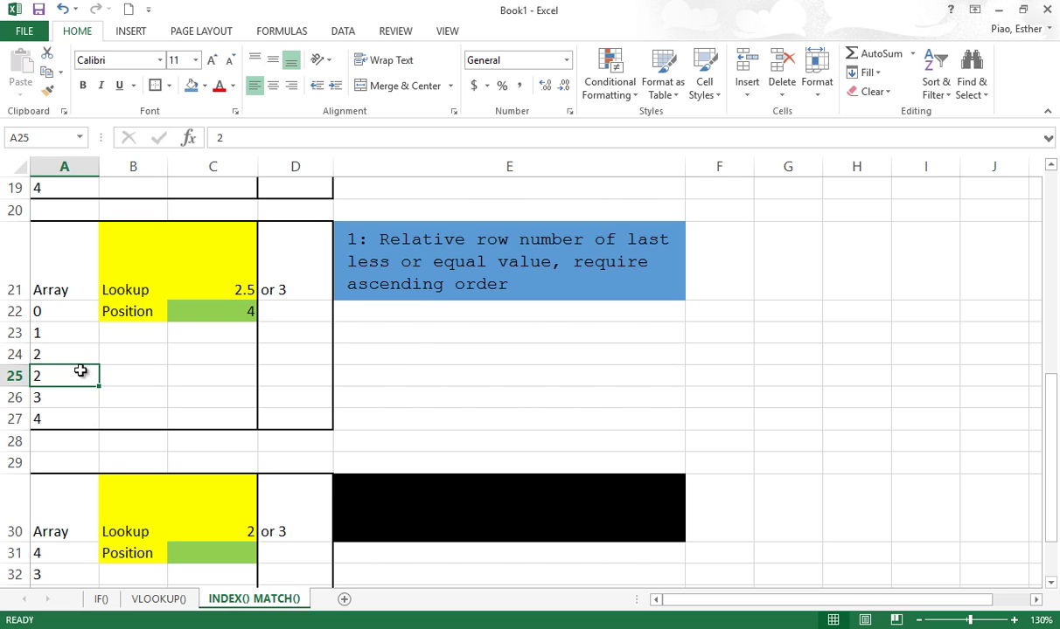
pyautogui.click(237, 268)
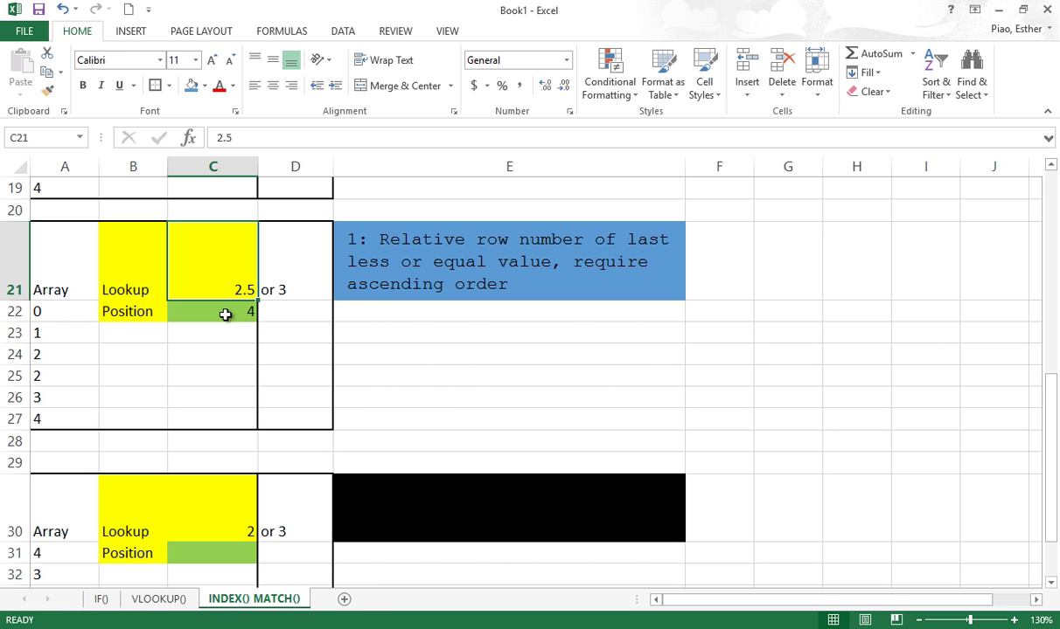
pyautogui.moveTo(89, 311); pyautogui.dragTo(82, 397)
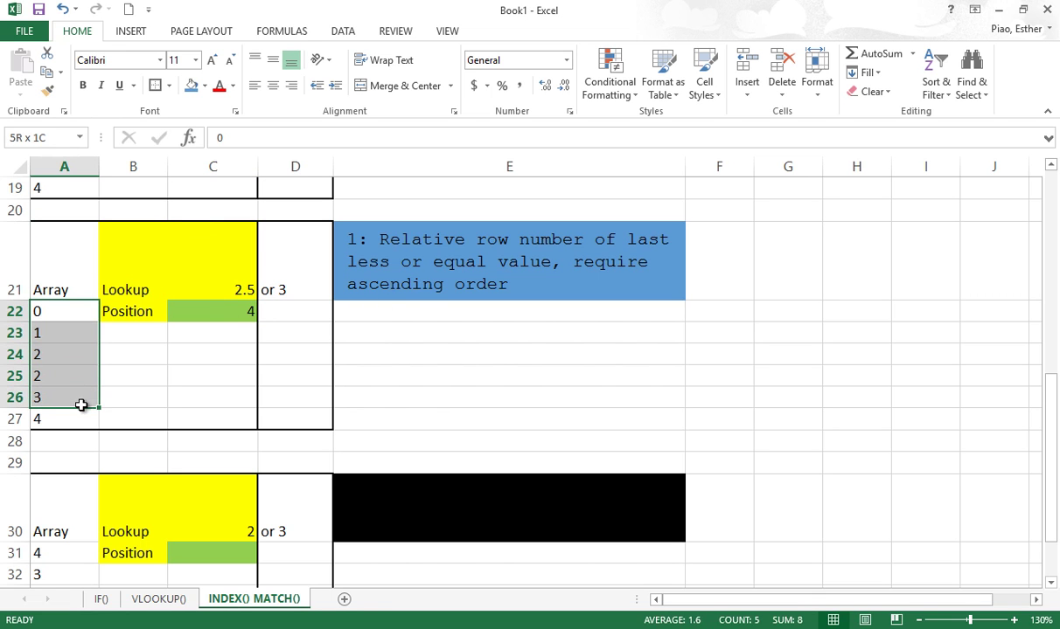
pyautogui.hotkey('shift', 'BackSpace')
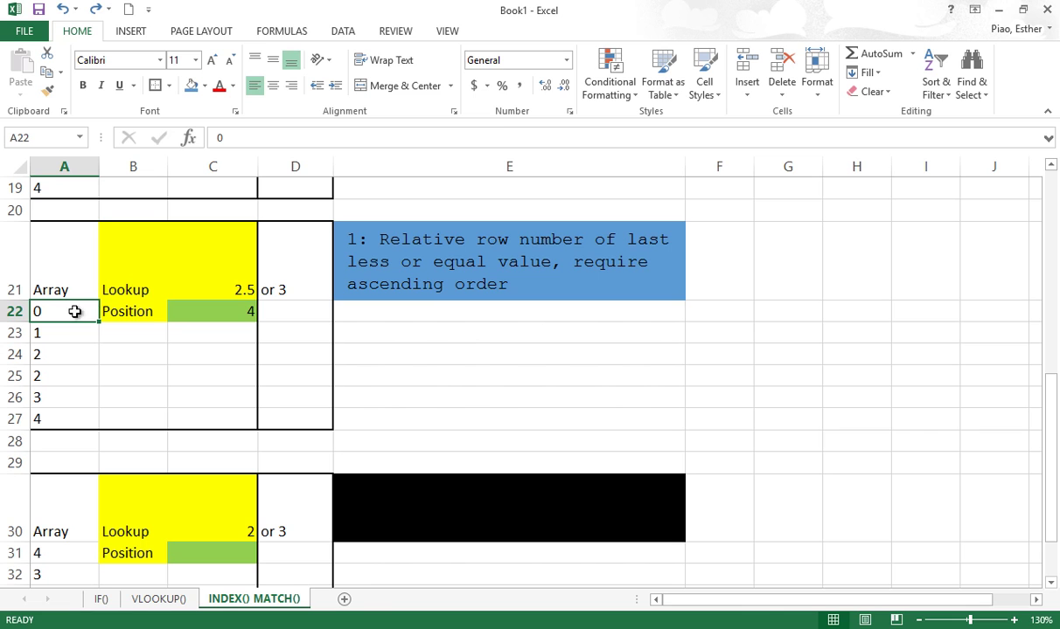
pyautogui.doubleClick(516, 284)
pyautogui.moveTo(571, 278); pyautogui.dragTo(585, 262)
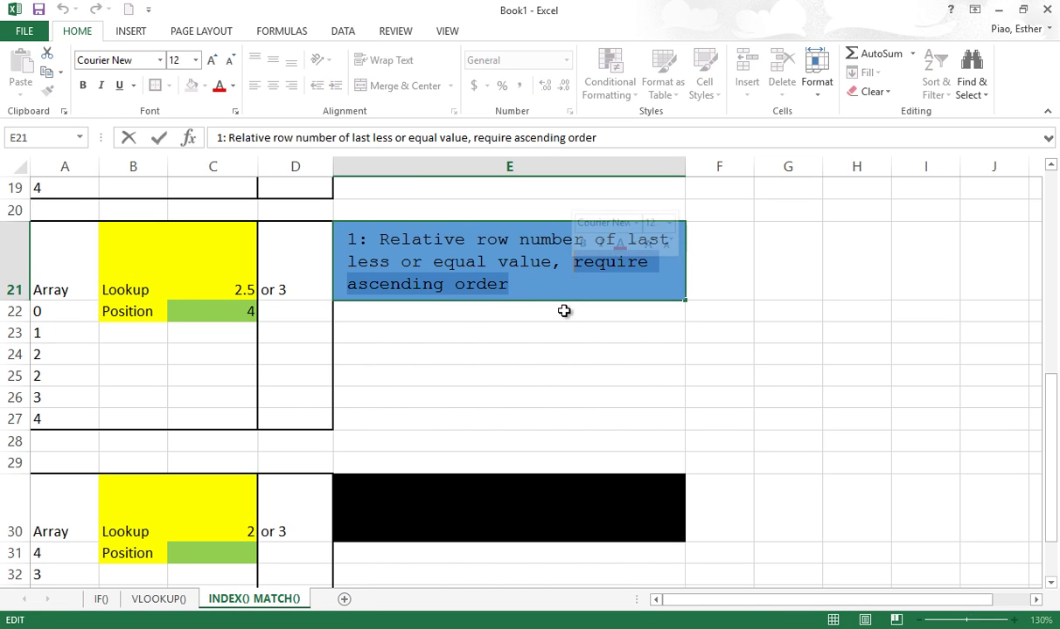
pyautogui.click(240, 376)
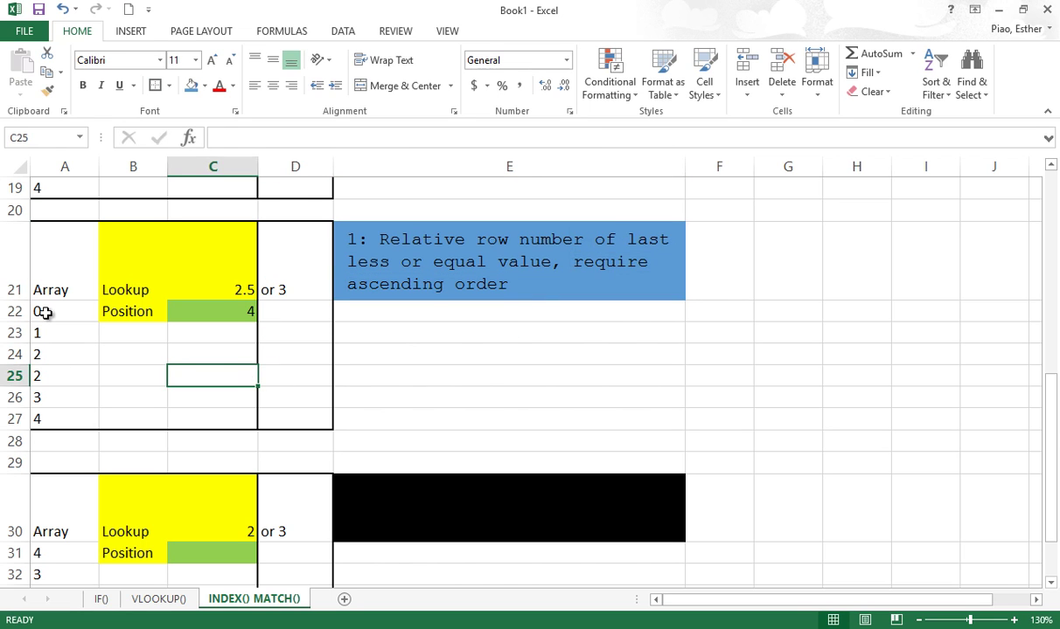
pyautogui.moveTo(44, 312); pyautogui.dragTo(47, 416)
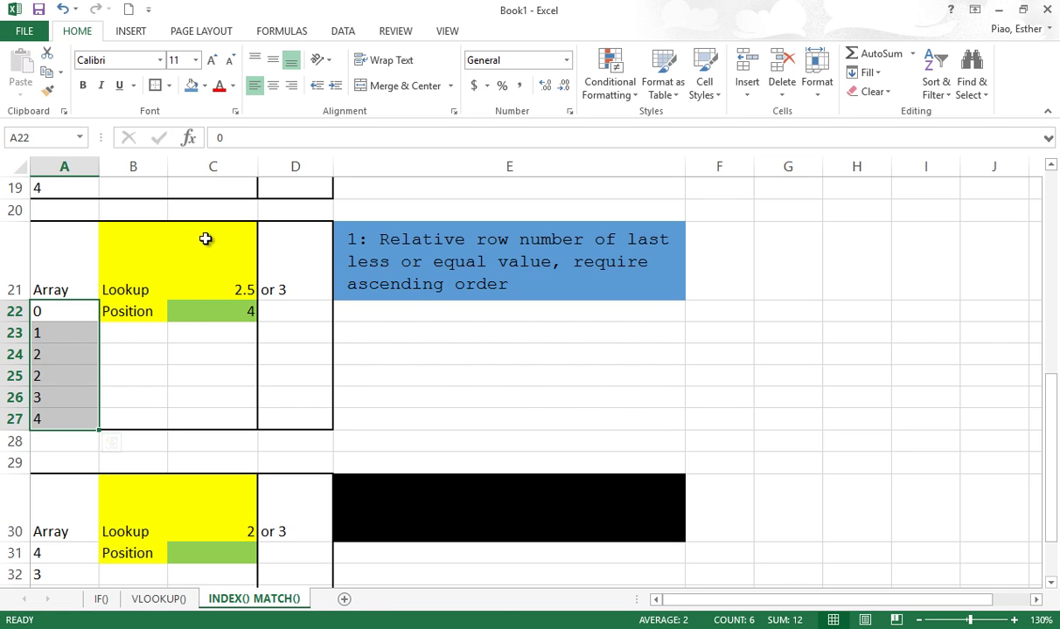
pyautogui.click(368, 241)
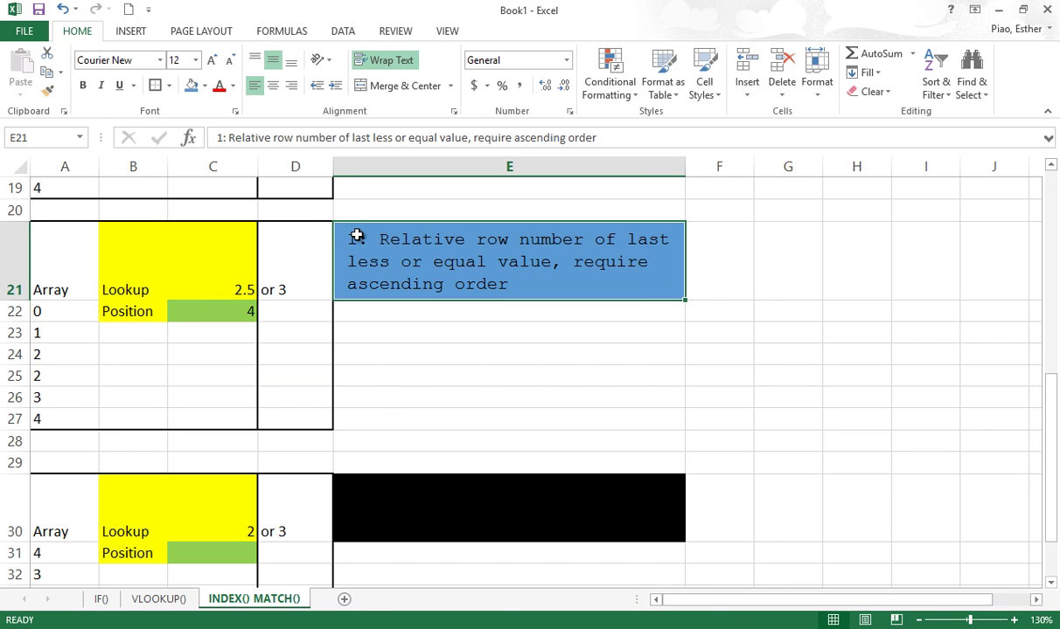
# - Enter the greater-than match formula =MATCH(C30,A31:A36, -1) in the third example's Position cell C31
pyautogui.scroll(-2, 363, 238)
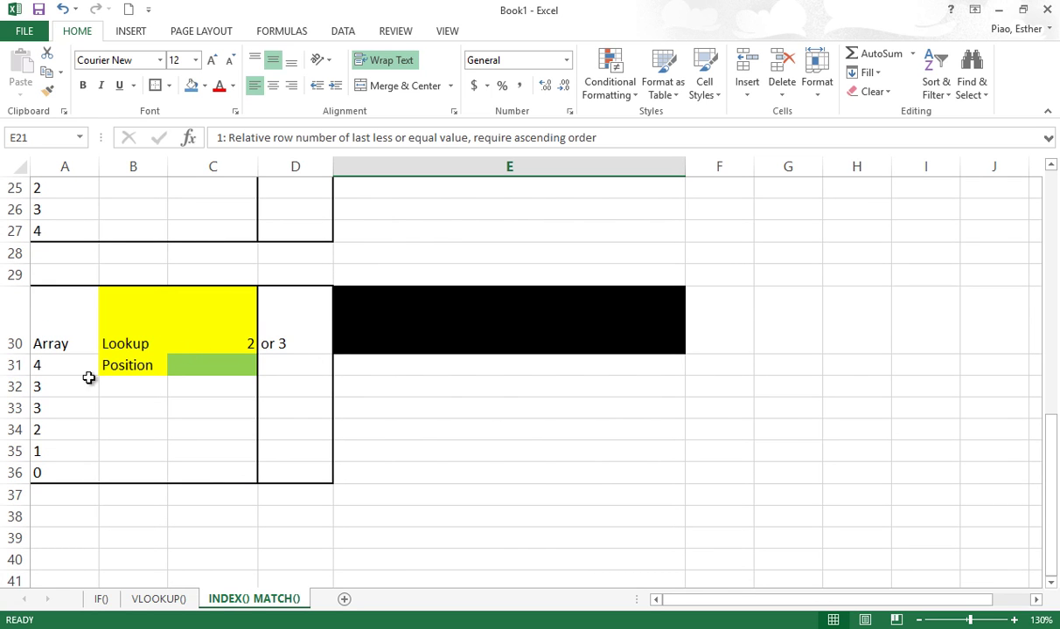
pyautogui.moveTo(57, 362); pyautogui.dragTo(73, 473)
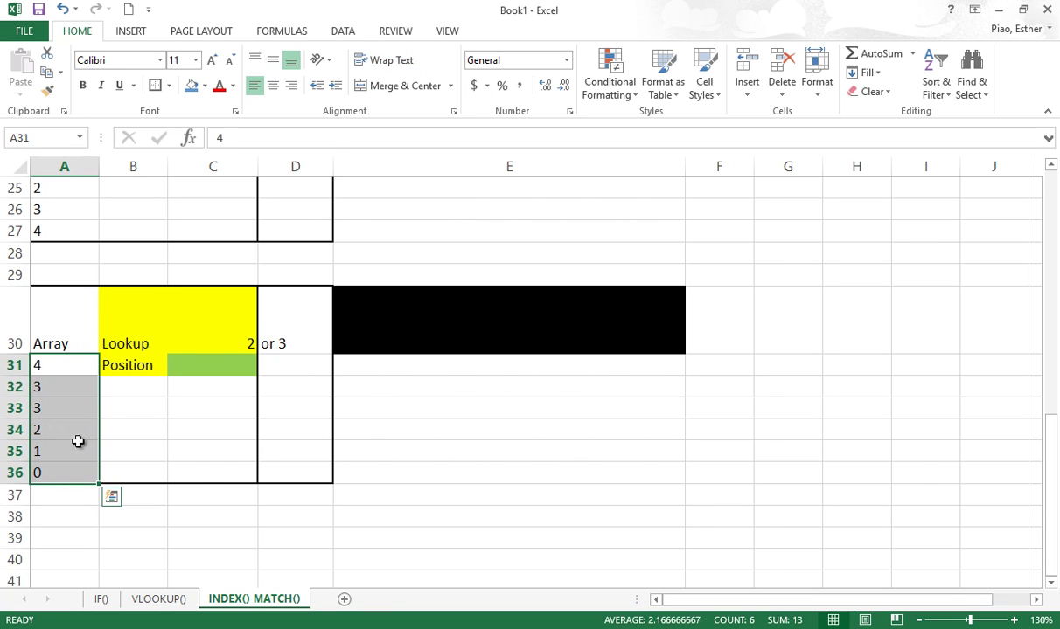
pyautogui.moveTo(71, 367); pyautogui.dragTo(79, 473)
pyautogui.moveTo(80, 362); pyautogui.dragTo(74, 473)
pyautogui.click(203, 372)
pyautogui.write('=')
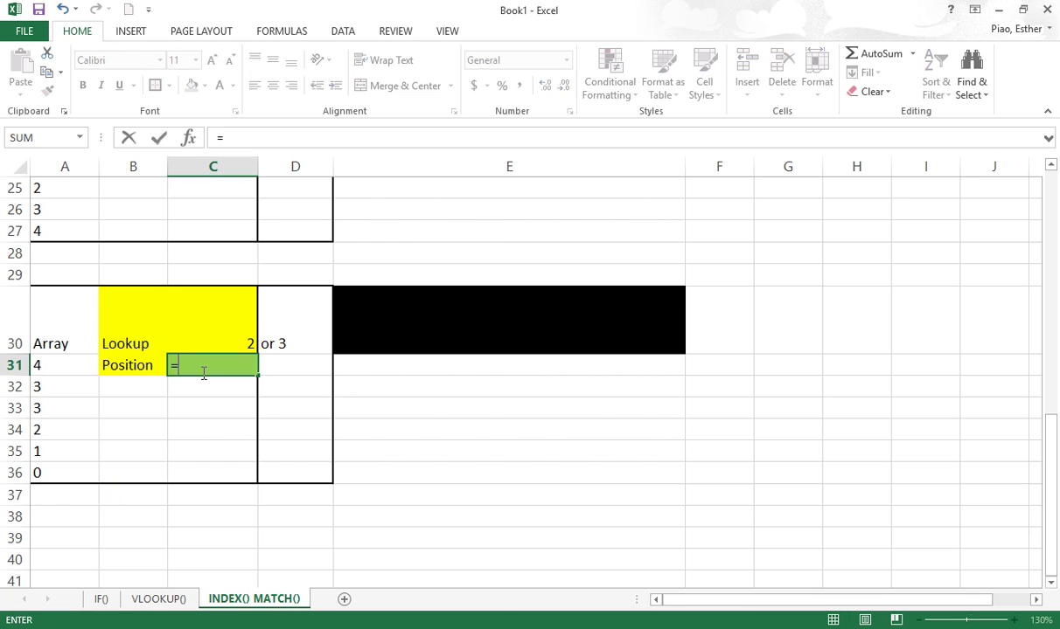
pyautogui.write('Mat')
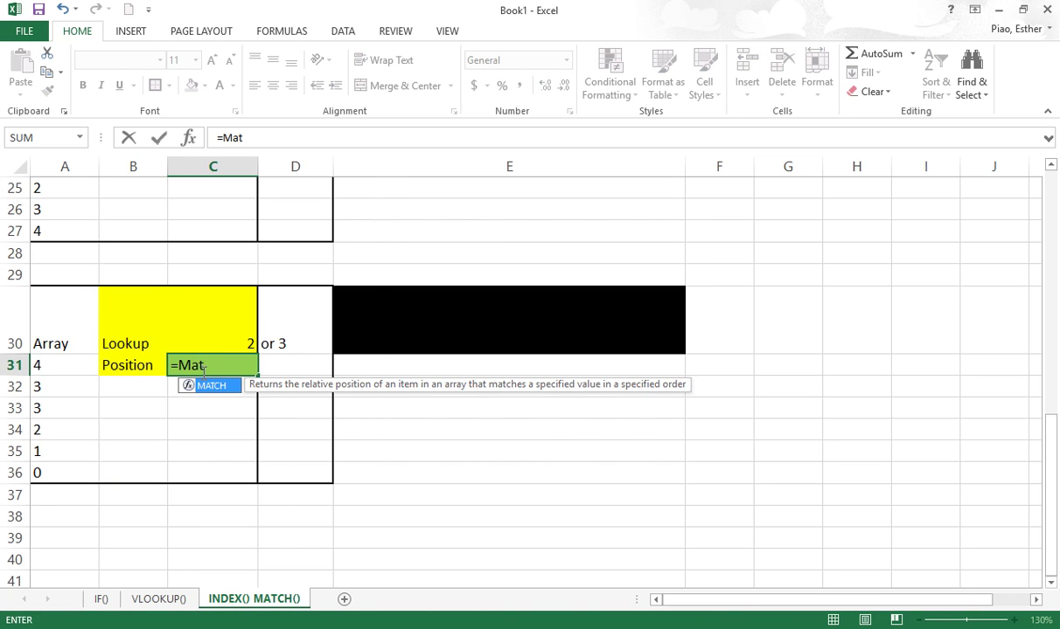
pyautogui.doubleClick(208, 388)
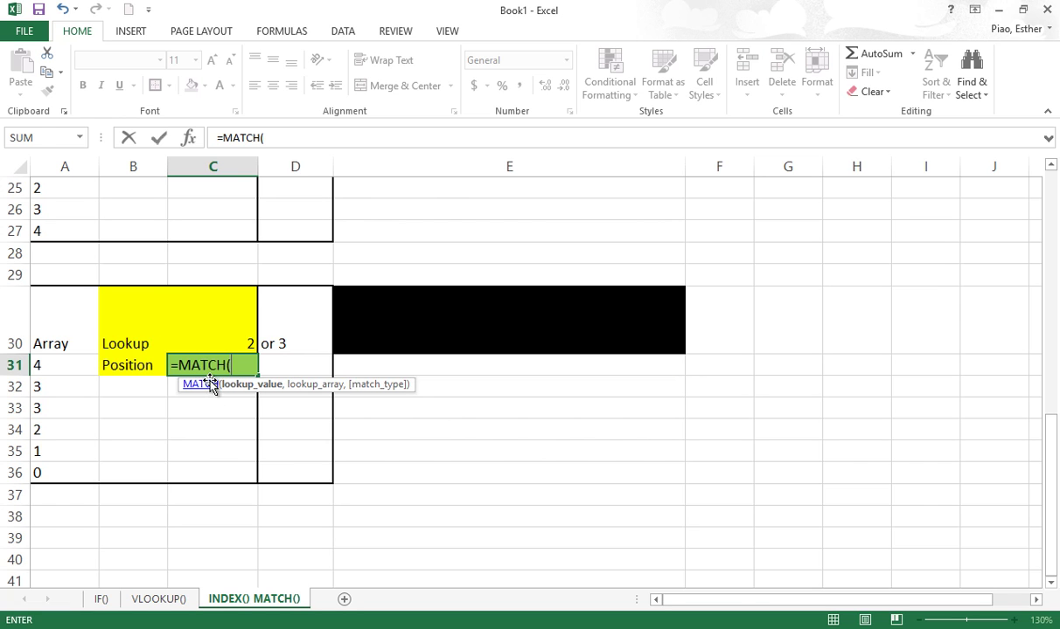
pyautogui.click(228, 323)
pyautogui.write(',')
pyautogui.moveTo(94, 365); pyautogui.dragTo(71, 471)
pyautogui.write(', -')
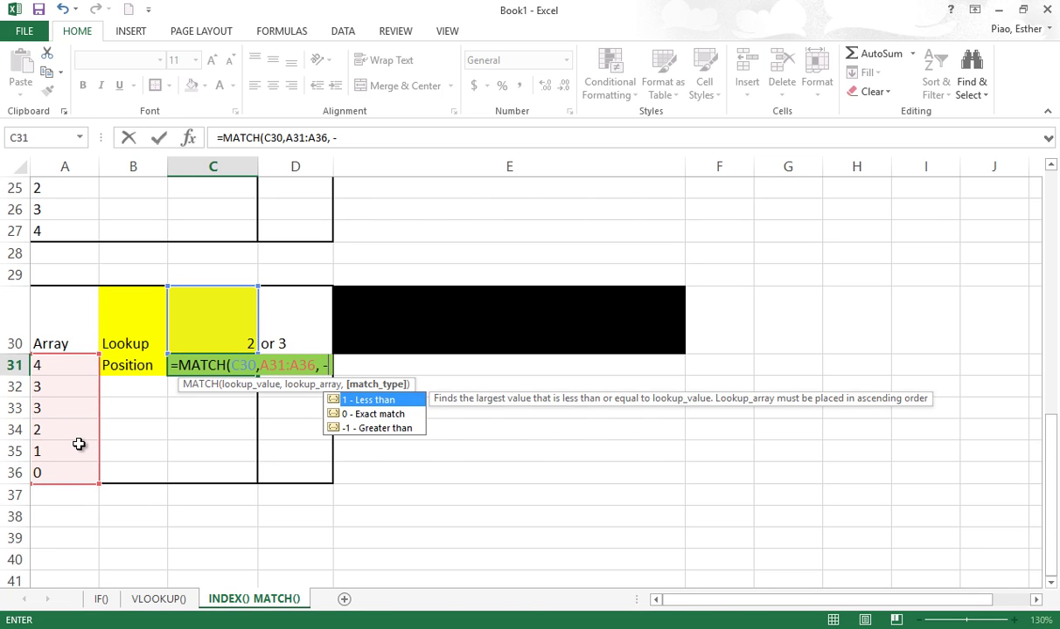
pyautogui.write('1)')
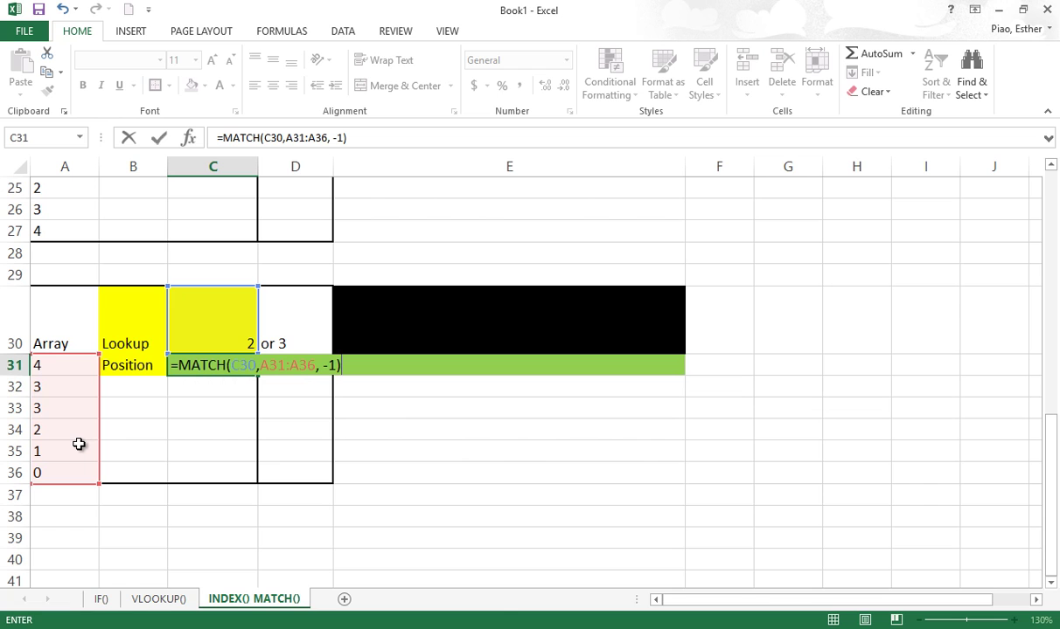
pyautogui.press('Return')
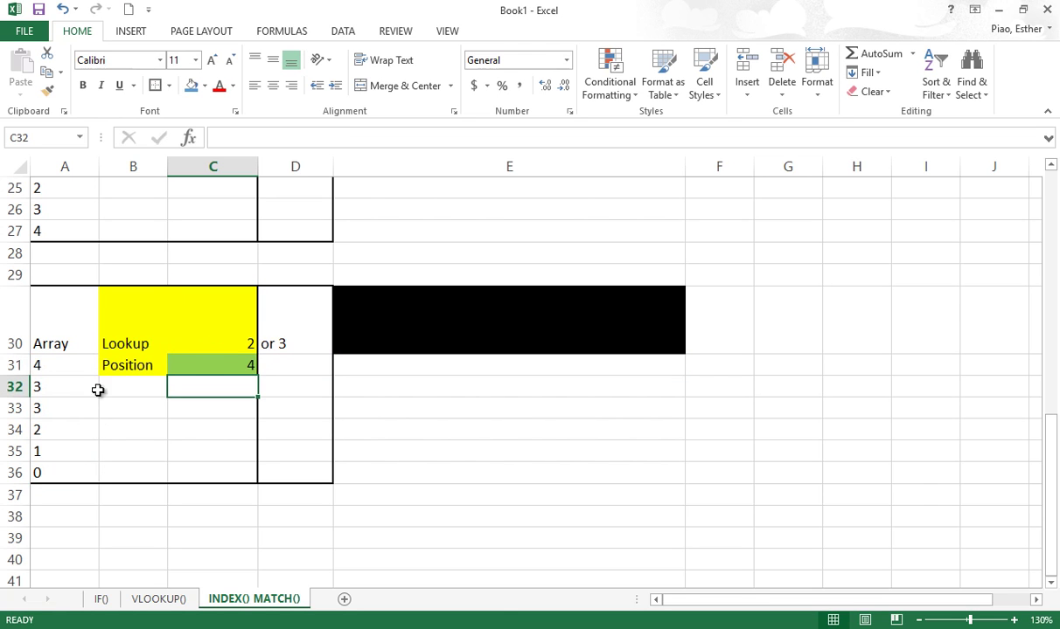
# - Trace the position in C31 through array cells A31:A34 and compare it with the lookup value in C30
pyautogui.click(201, 365)
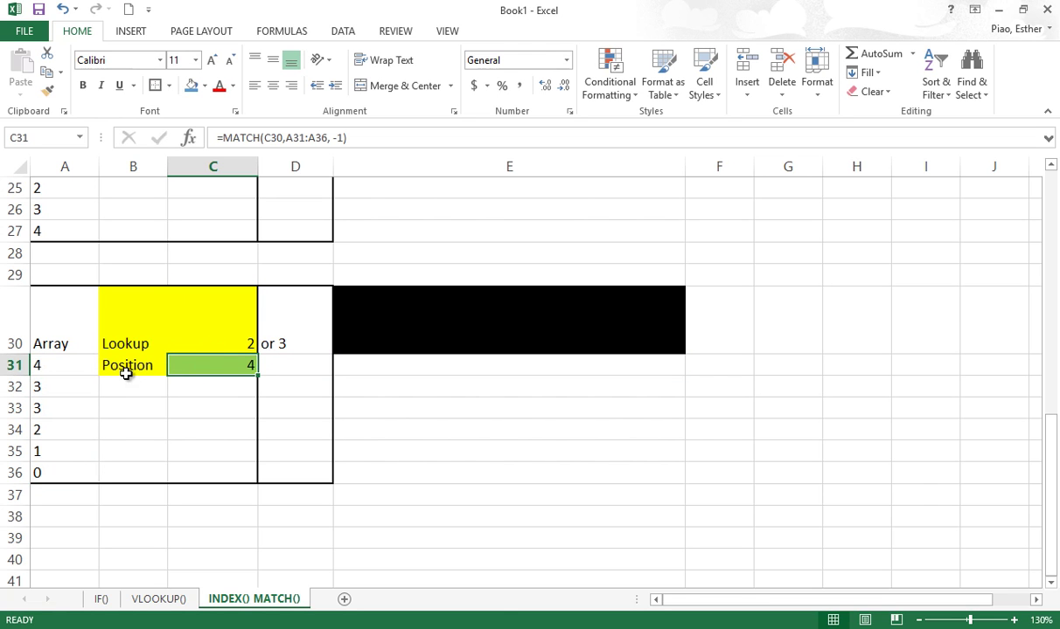
pyautogui.click(75, 366)
pyautogui.click(78, 389)
pyautogui.click(79, 412)
pyautogui.click(84, 425)
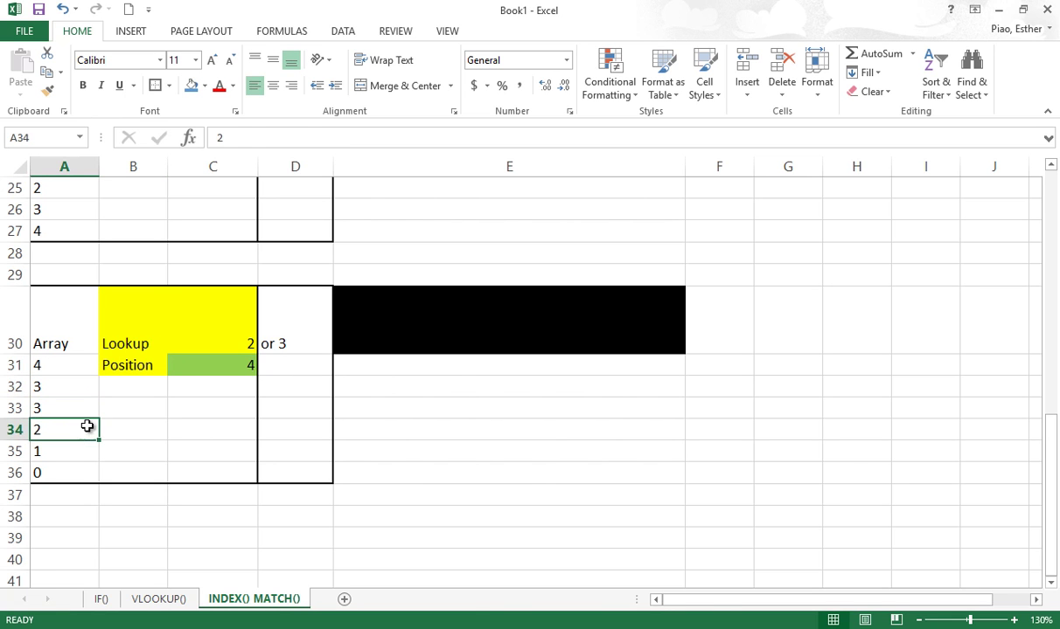
pyautogui.click(190, 366)
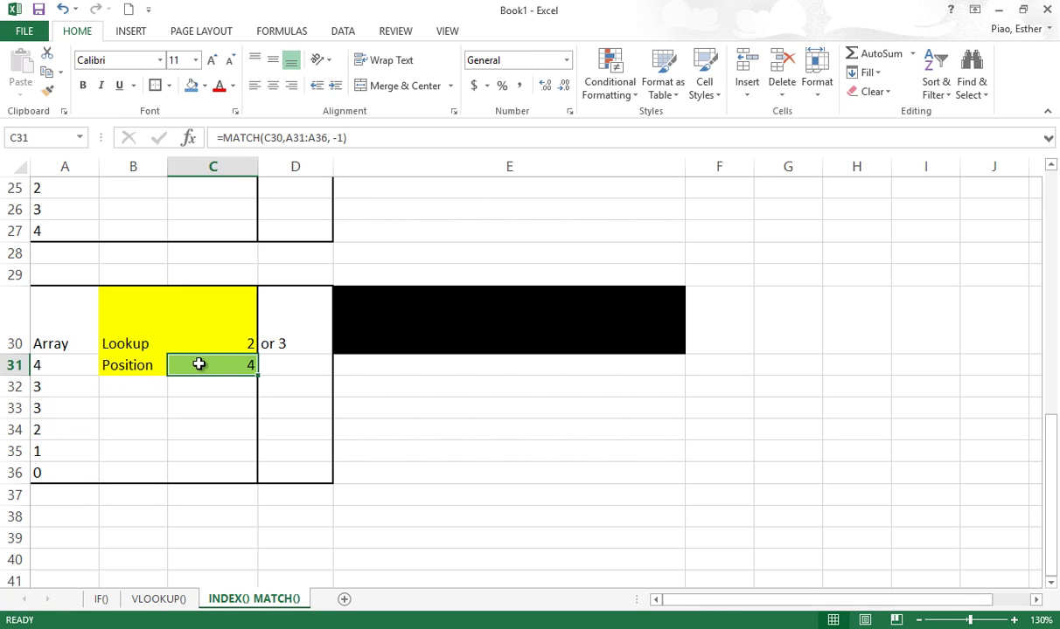
pyautogui.click(231, 324)
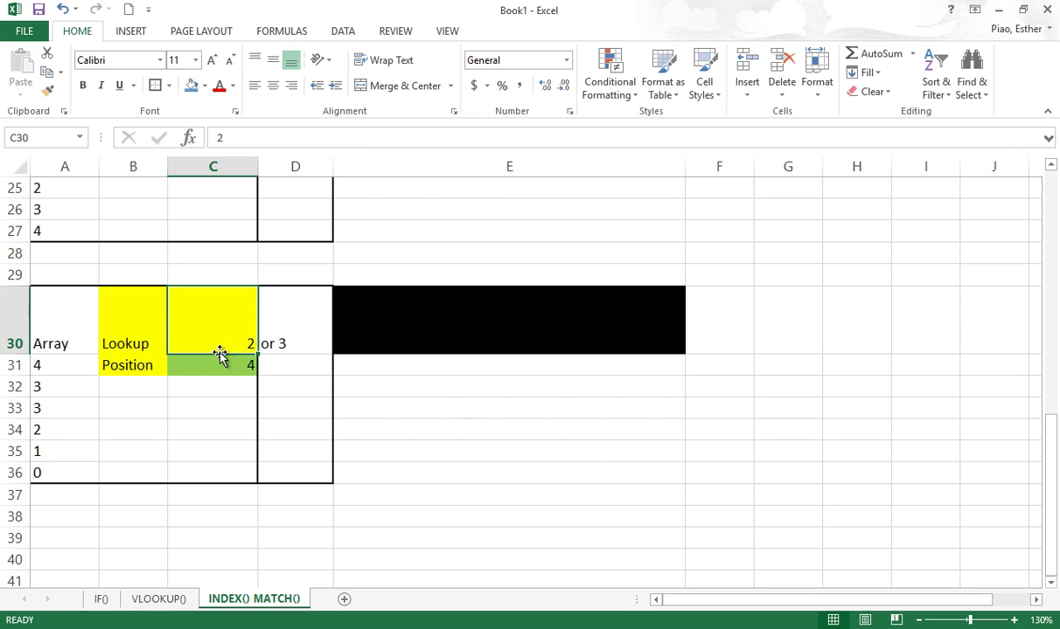
pyautogui.click(91, 437)
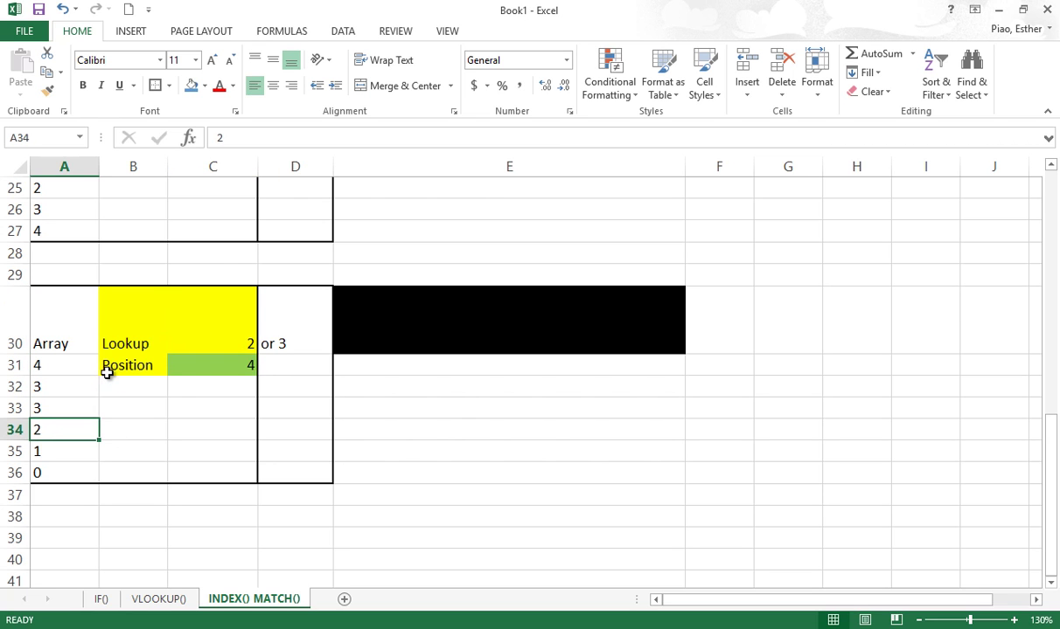
# - Set the third example's lookup value in C30 to 3
pyautogui.click(231, 332)
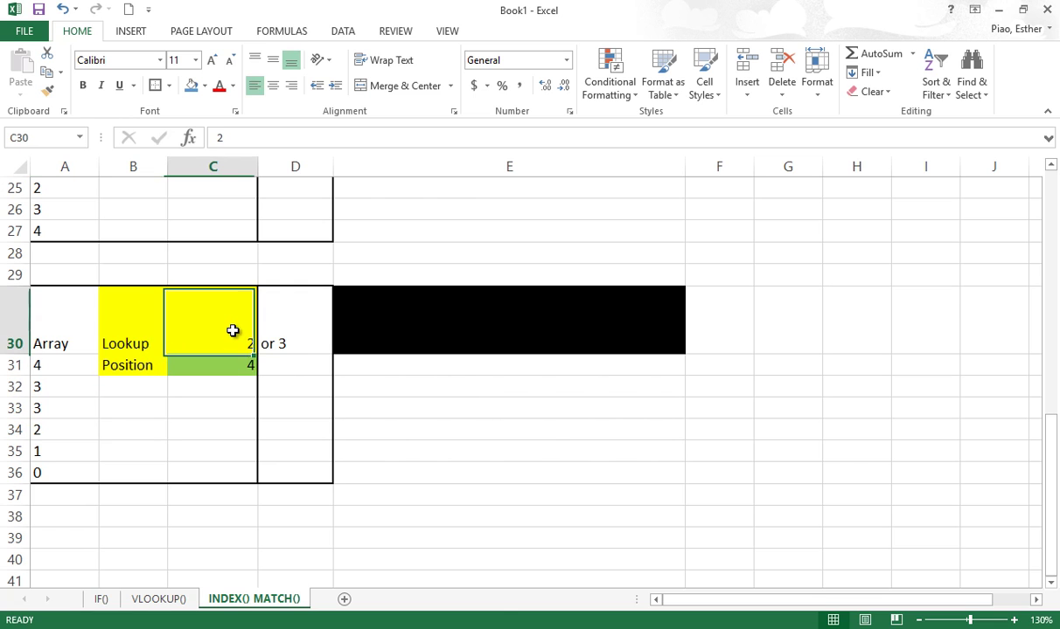
pyautogui.write('3')
pyautogui.press('Return')
# - Compare the lookup value in C30 with array cells A31 and A32 to check the MATCH position in C31
pyautogui.click(85, 354)
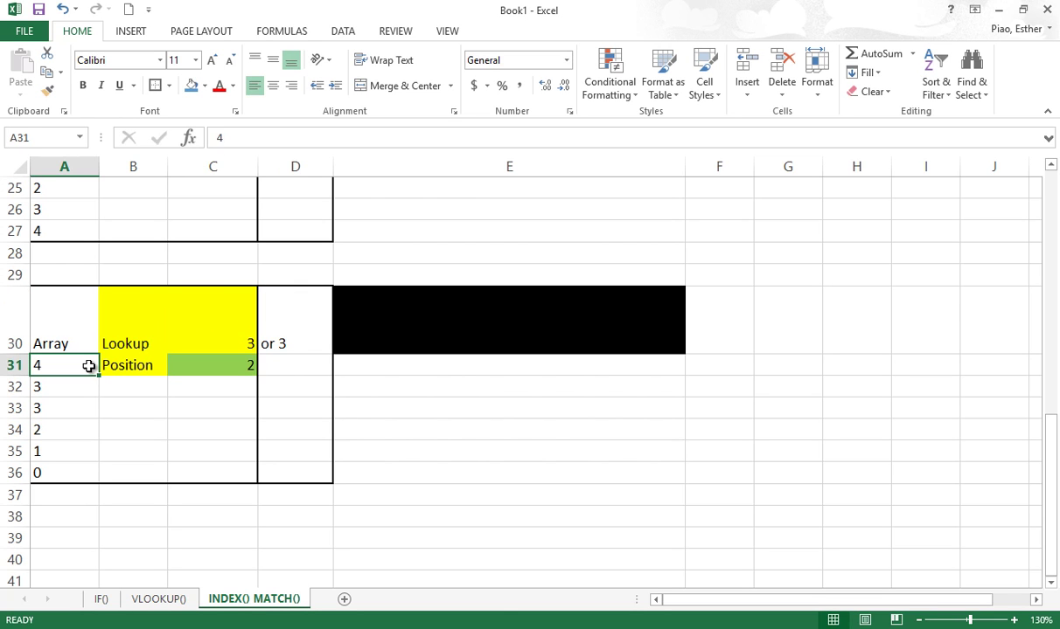
pyautogui.click(215, 329)
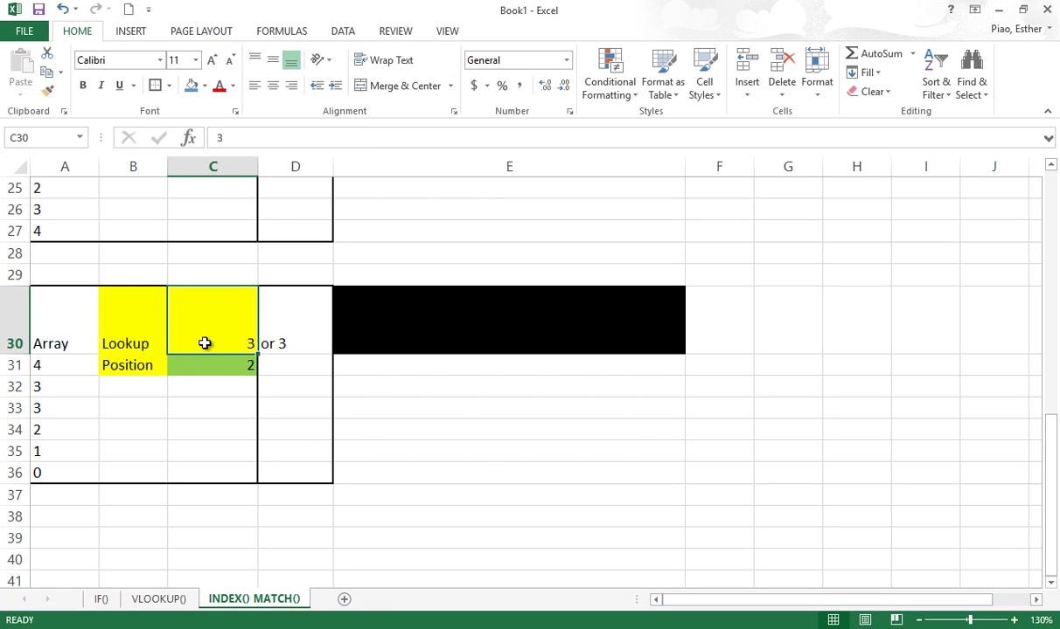
pyautogui.click(79, 372)
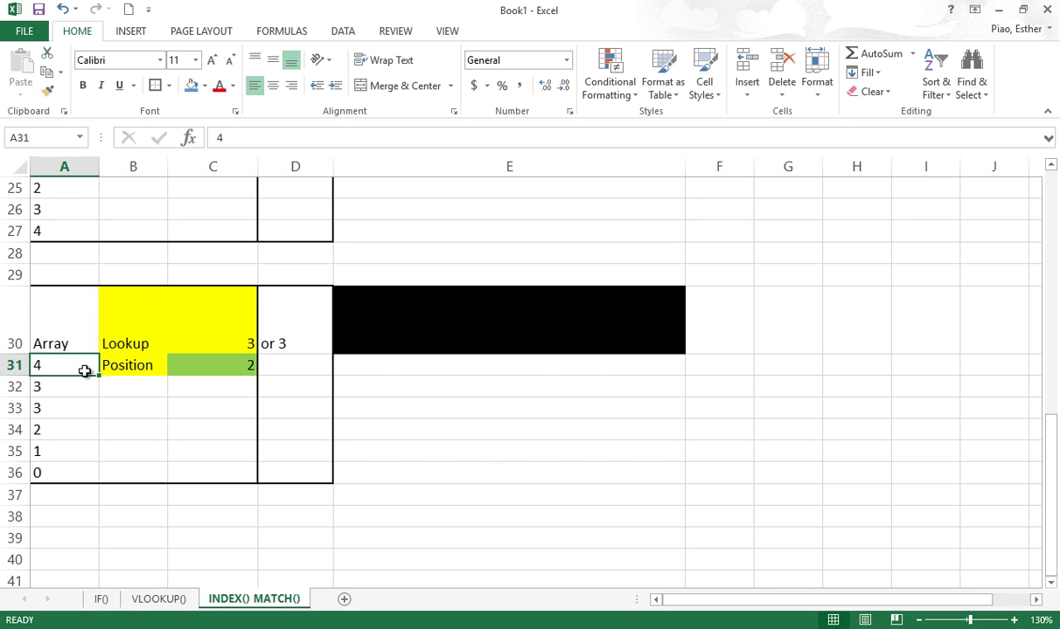
pyautogui.rightClick(85, 371)
pyautogui.click(58, 364)
pyautogui.click(192, 359)
pyautogui.click(81, 366)
pyautogui.click(212, 323)
pyautogui.click(81, 391)
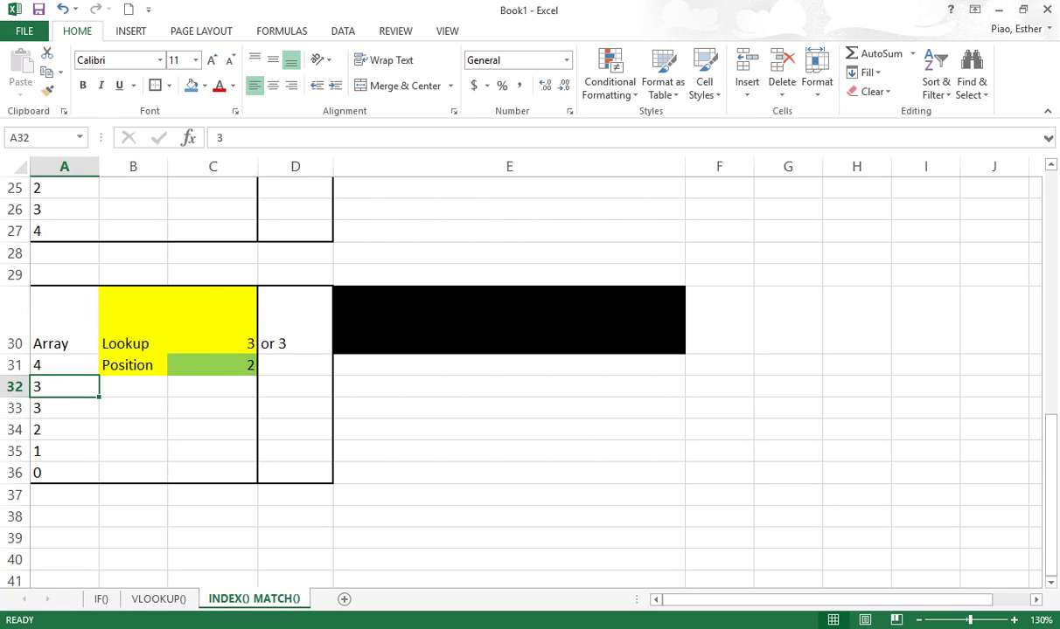
# - Fill the third MATCH example's description cell E30 with blue after checking the position in C31 against array cell A32
pyautogui.click(489, 332)
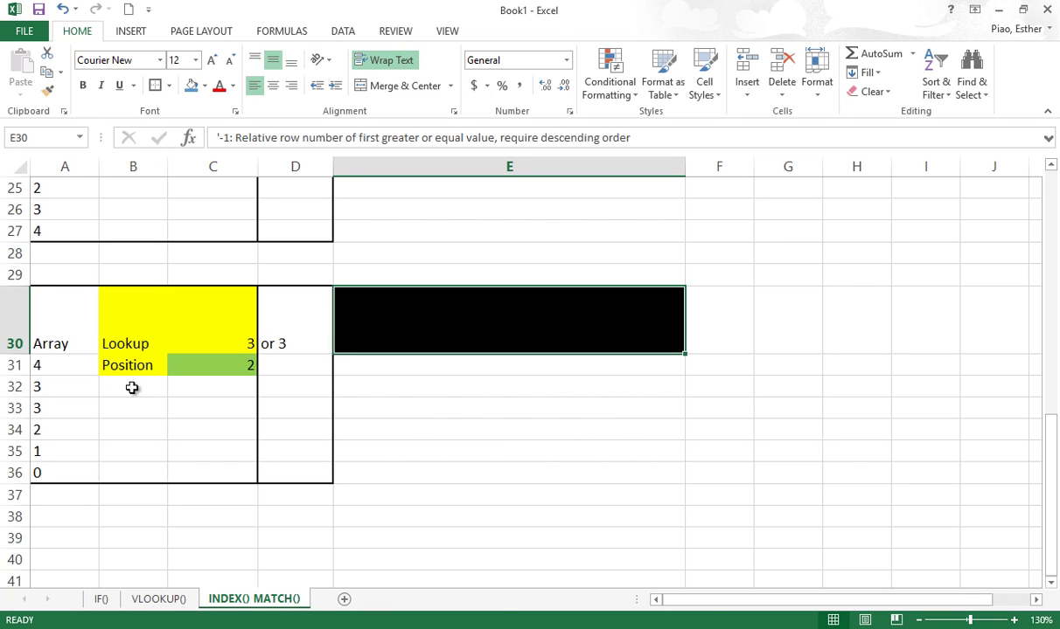
pyautogui.click(213, 366)
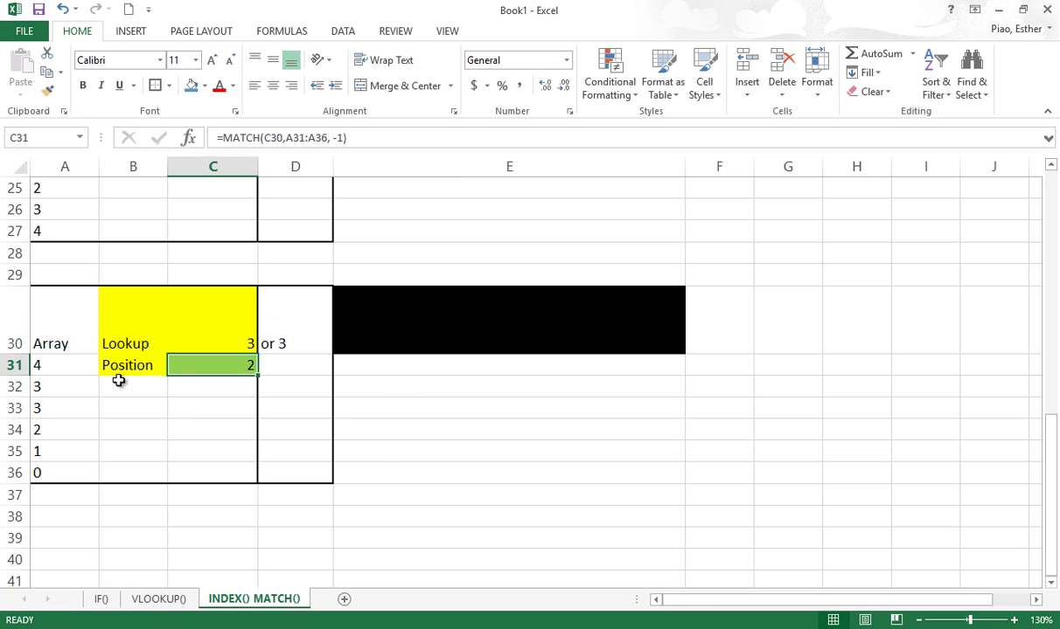
pyautogui.click(74, 382)
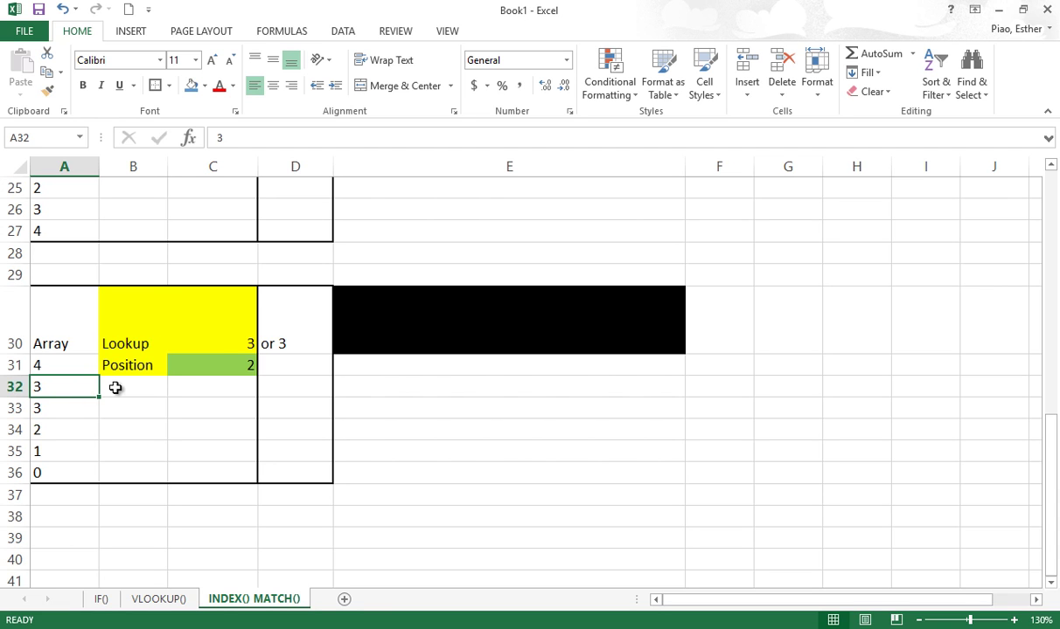
pyautogui.click(233, 339)
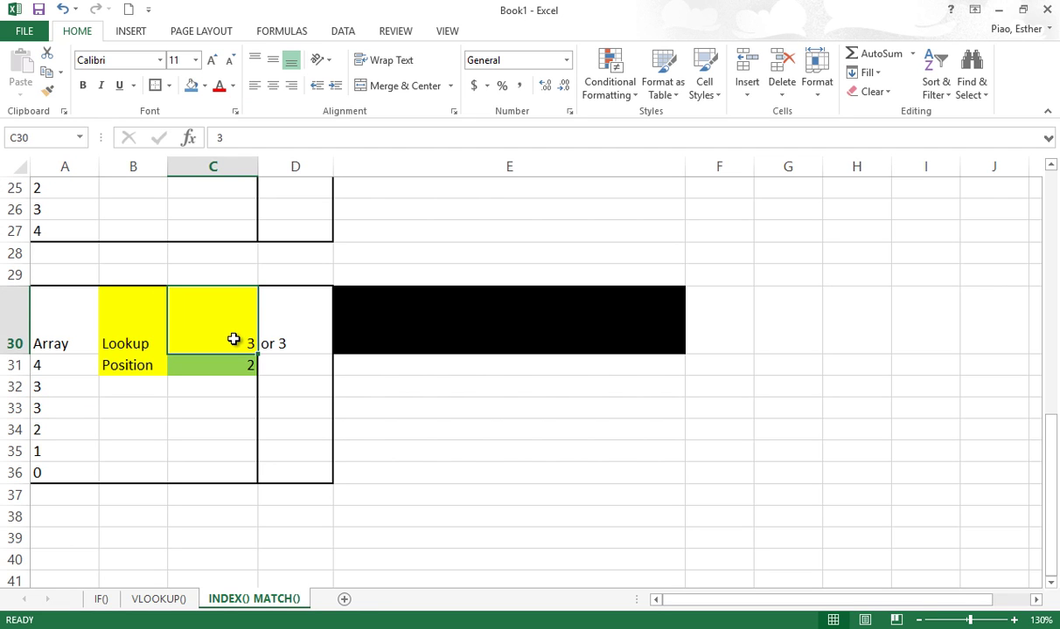
pyautogui.click(359, 325)
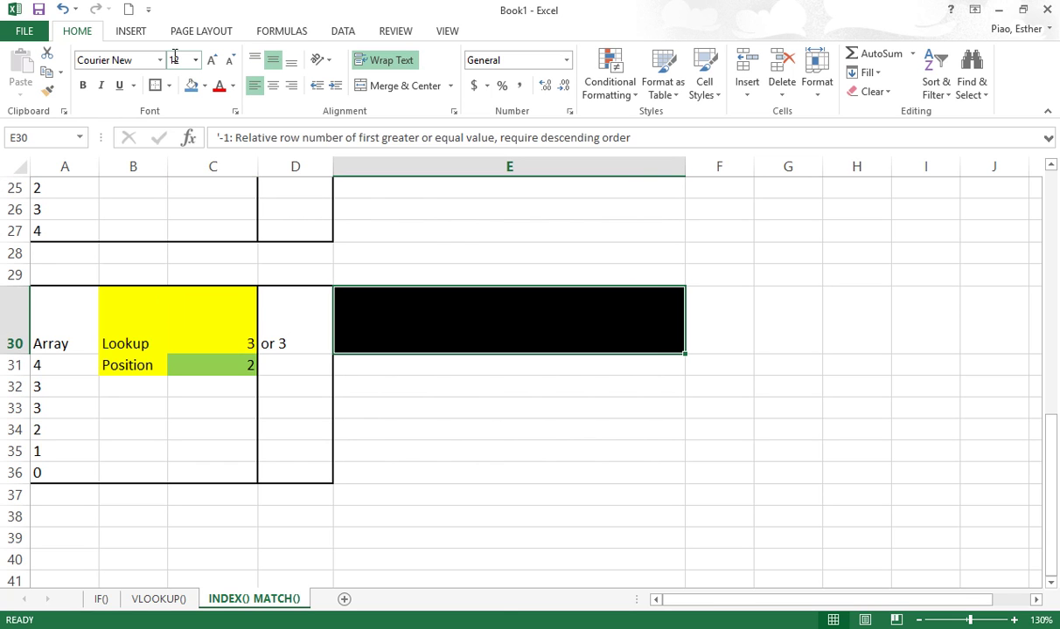
pyautogui.click(190, 84)
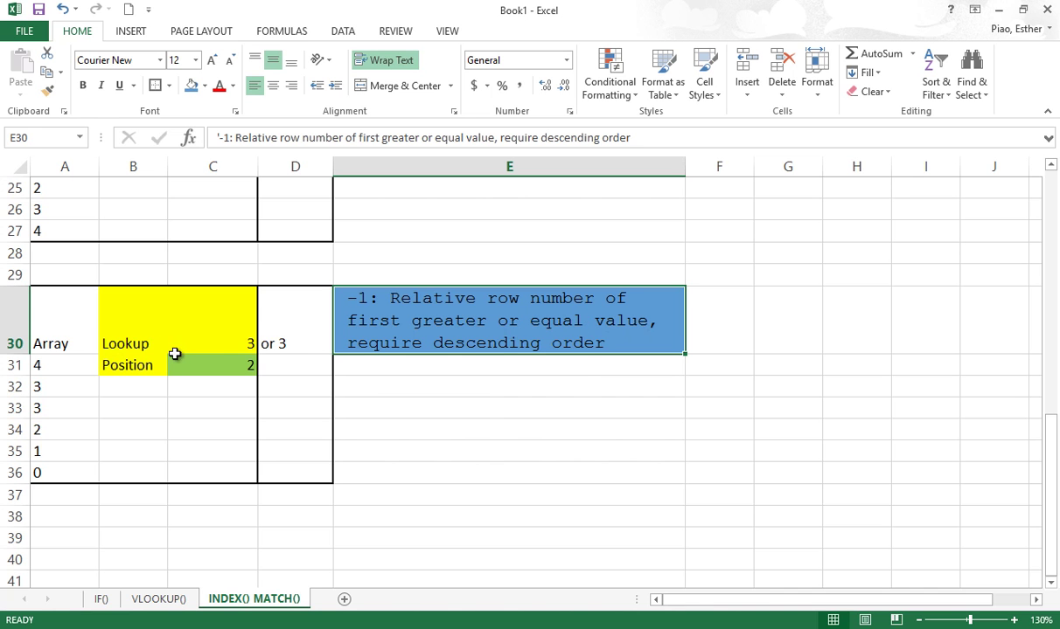
# - Review the grading scale in A5:B9 and the INDEX formula in Grade cell B2
pyautogui.scroll(-1, 339, 389)
pyautogui.scroll(6, 339, 389)
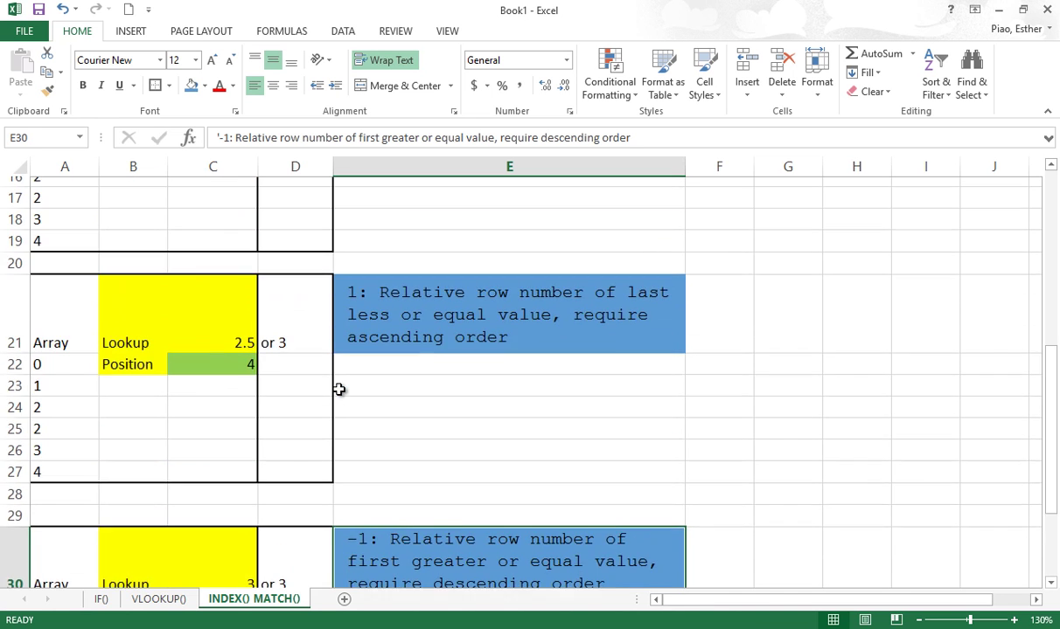
pyautogui.scroll(-2, 338, 389)
pyautogui.scroll(4, 338, 389)
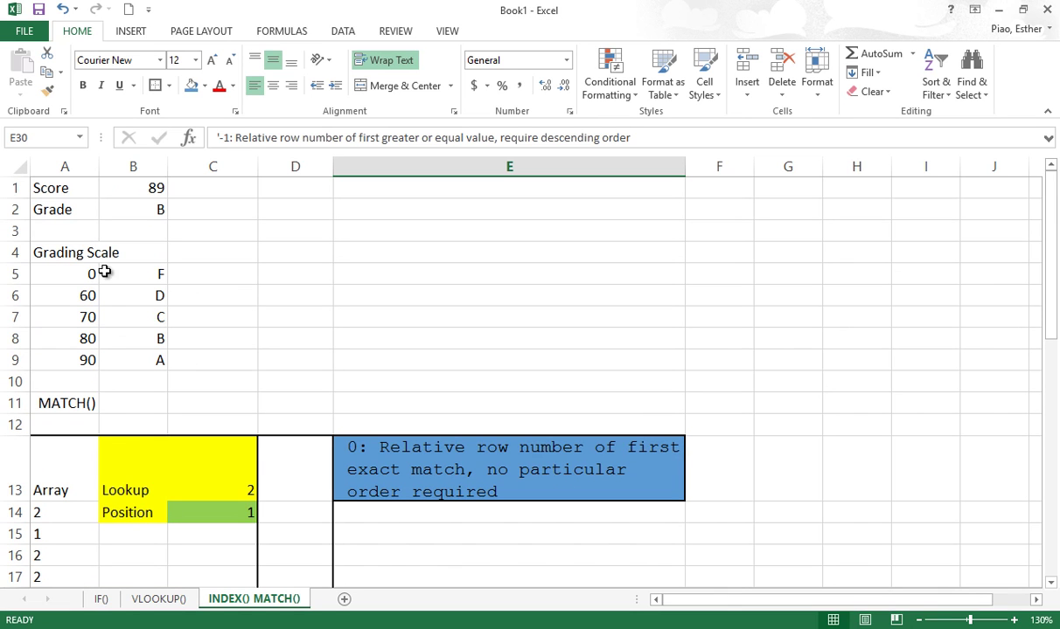
pyautogui.moveTo(79, 272); pyautogui.dragTo(147, 348)
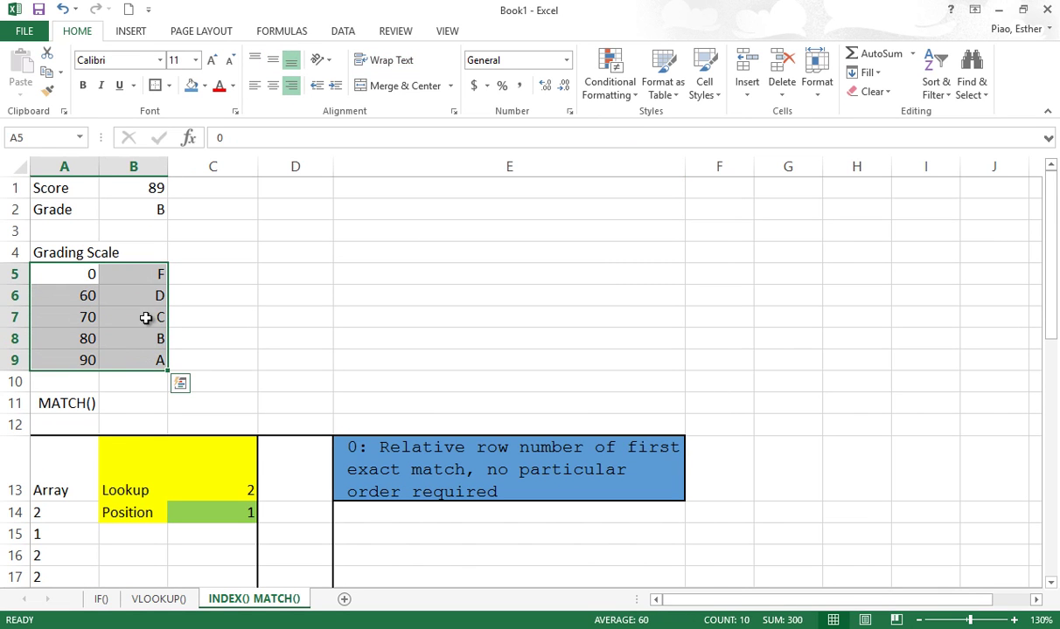
pyautogui.click(93, 272)
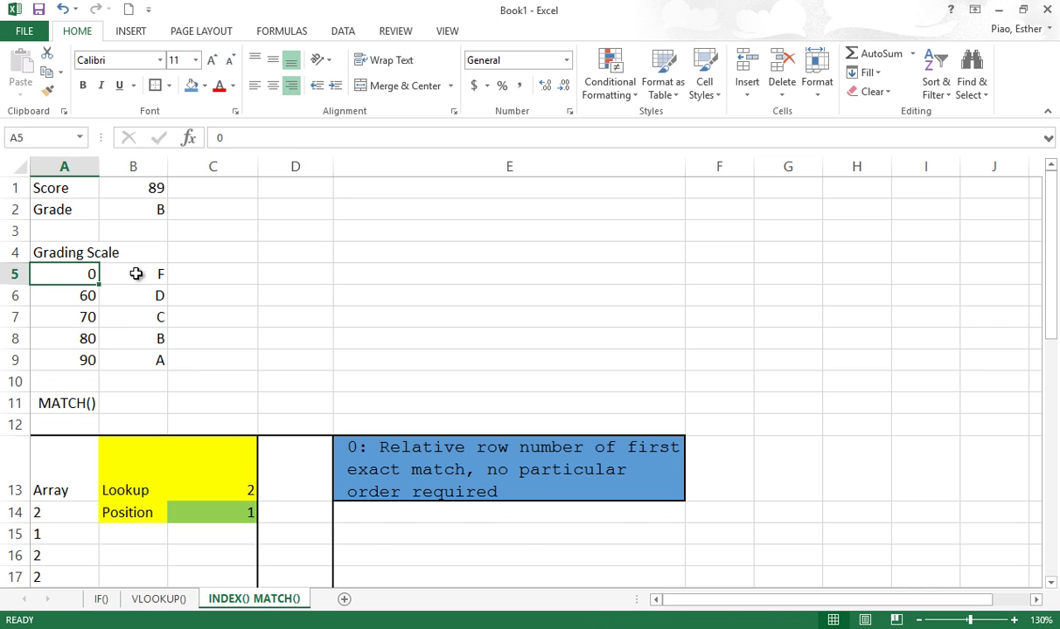
pyautogui.click(138, 211)
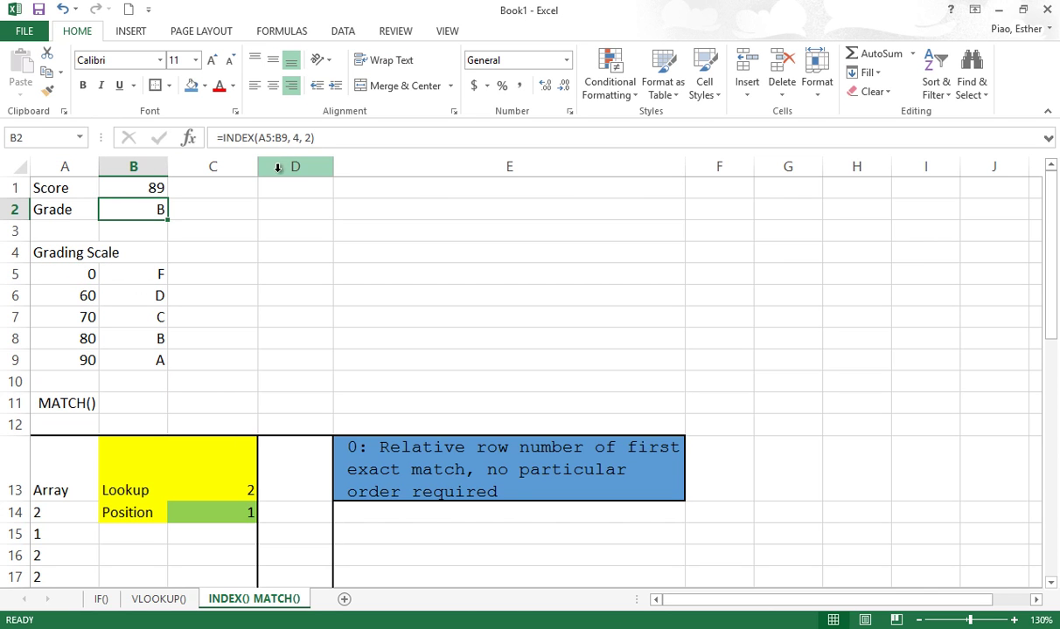
# - Insert two rows above the Grading Scale heading and move the grading table back up to A4:B9
pyautogui.click(18, 253)
pyautogui.rightClick(16, 253)
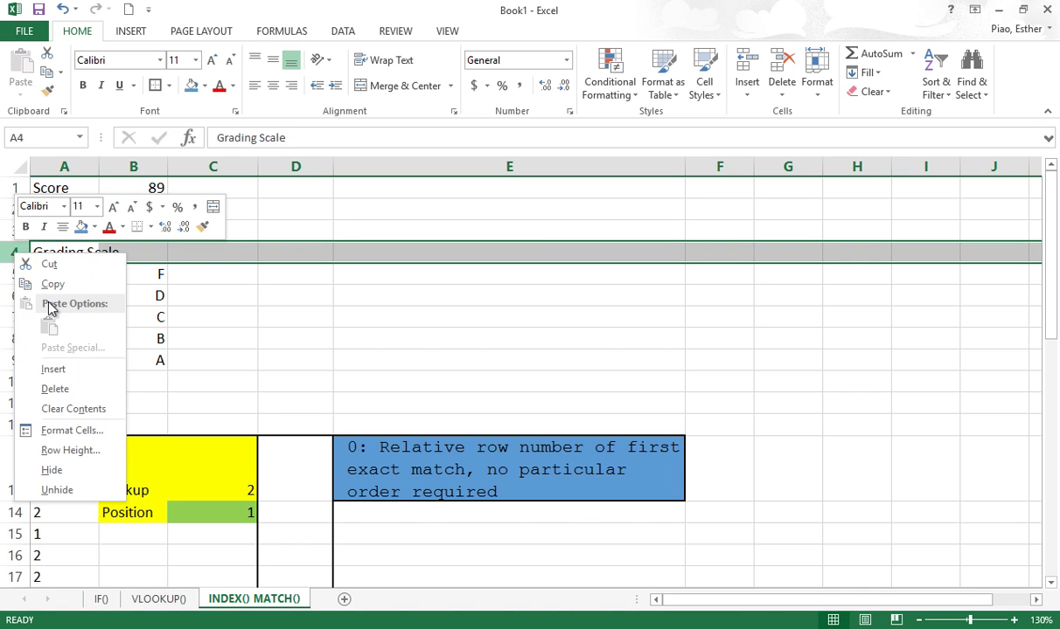
pyautogui.click(53, 372)
pyautogui.rightClick(22, 253)
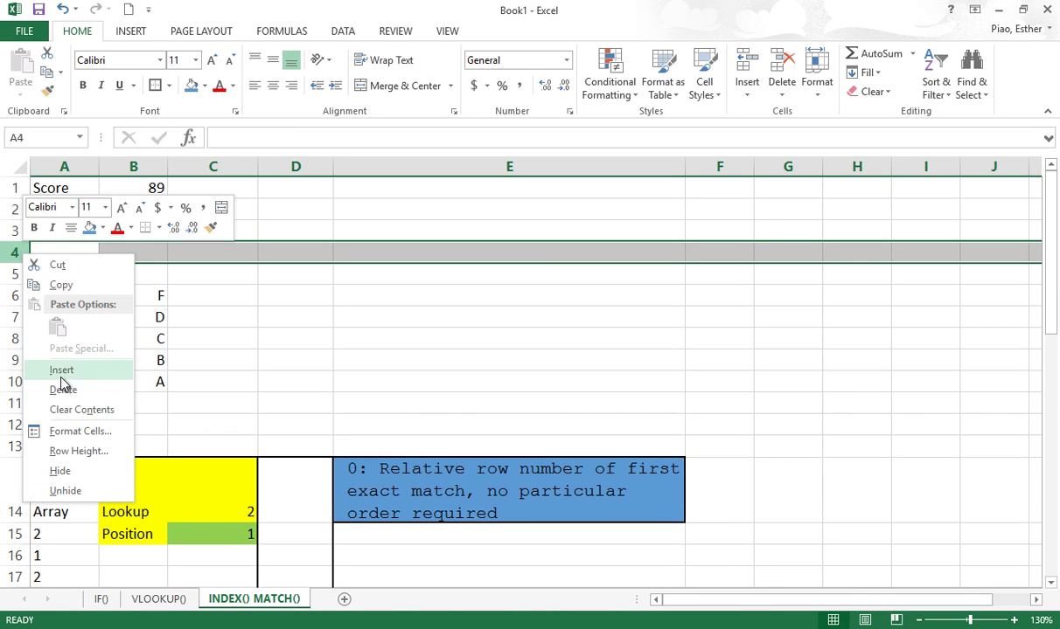
pyautogui.click(61, 371)
pyautogui.moveTo(73, 299); pyautogui.dragTo(121, 405)
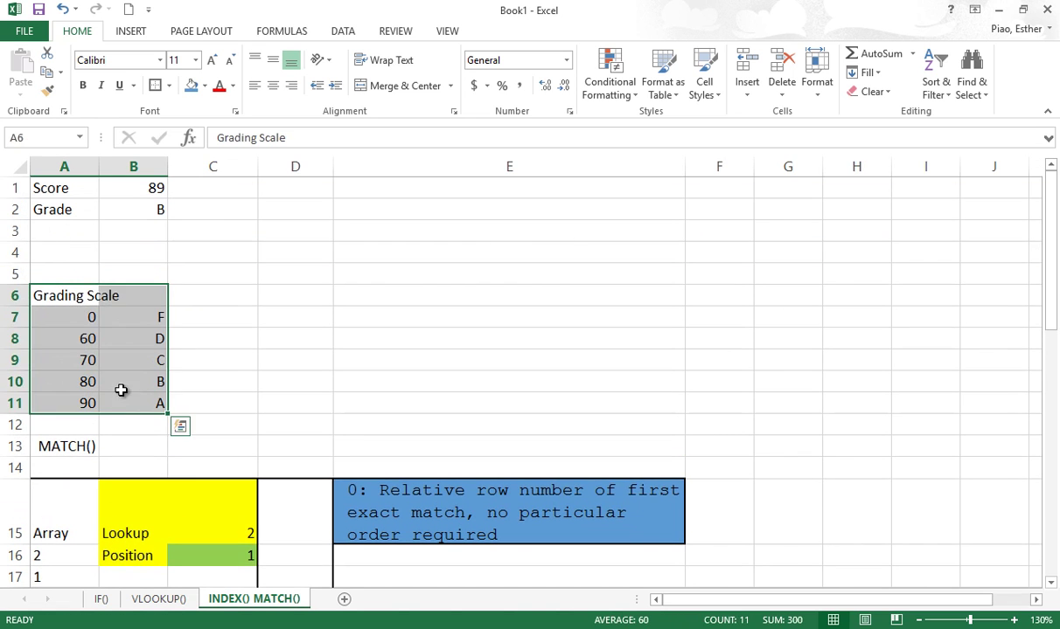
pyautogui.moveTo(109, 284); pyautogui.dragTo(100, 360)
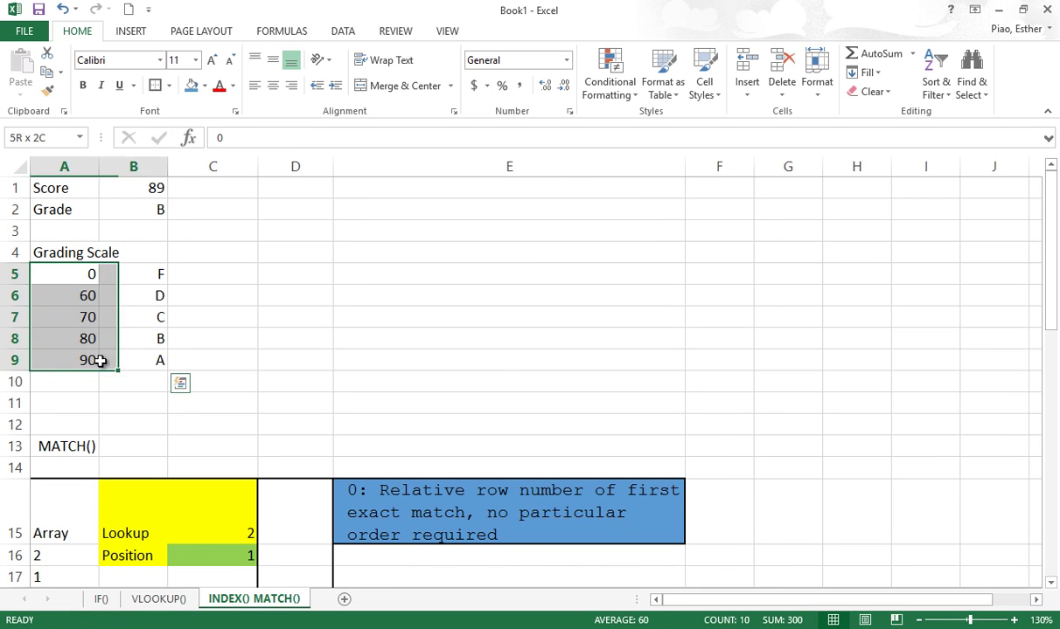
# - Enter the heading Grading Scale in D4 for a second table beside the existing one
pyautogui.click(307, 259)
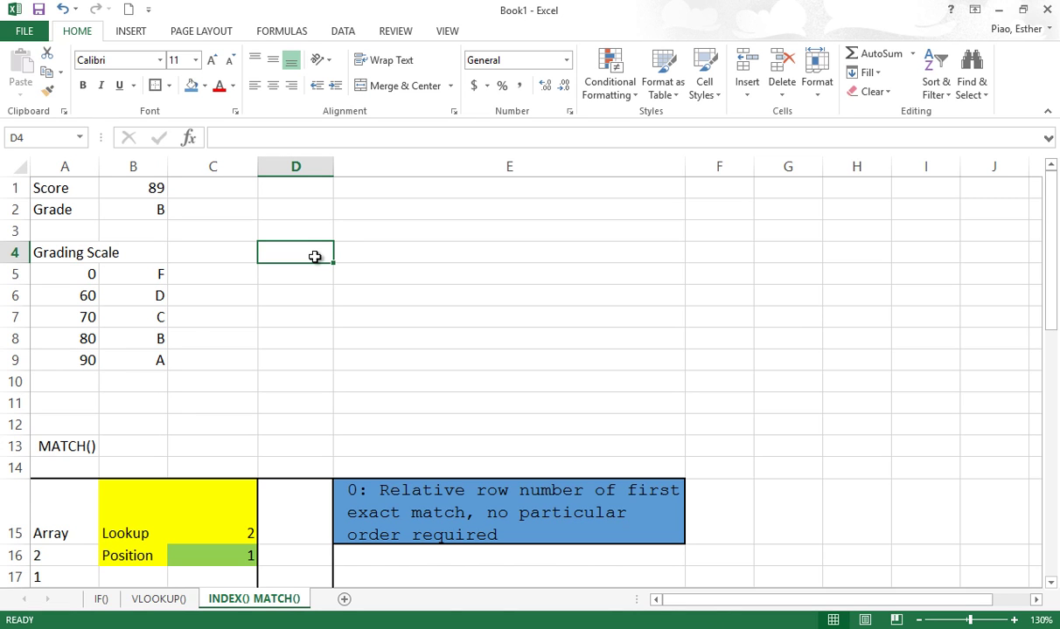
pyautogui.moveTo(93, 273); pyautogui.dragTo(131, 320)
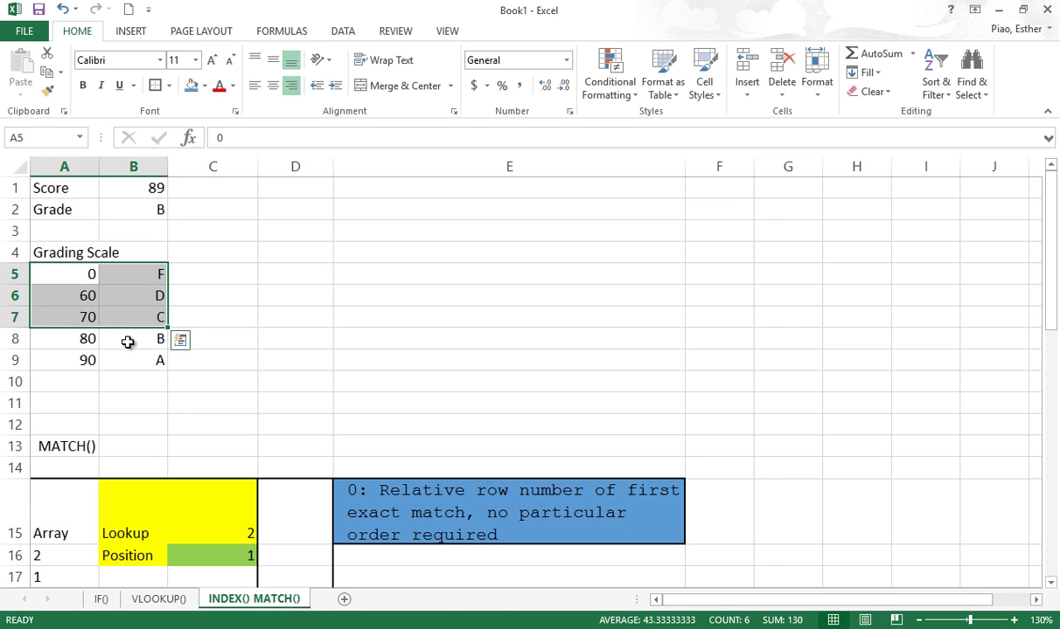
pyautogui.click(127, 374)
pyautogui.click(310, 260)
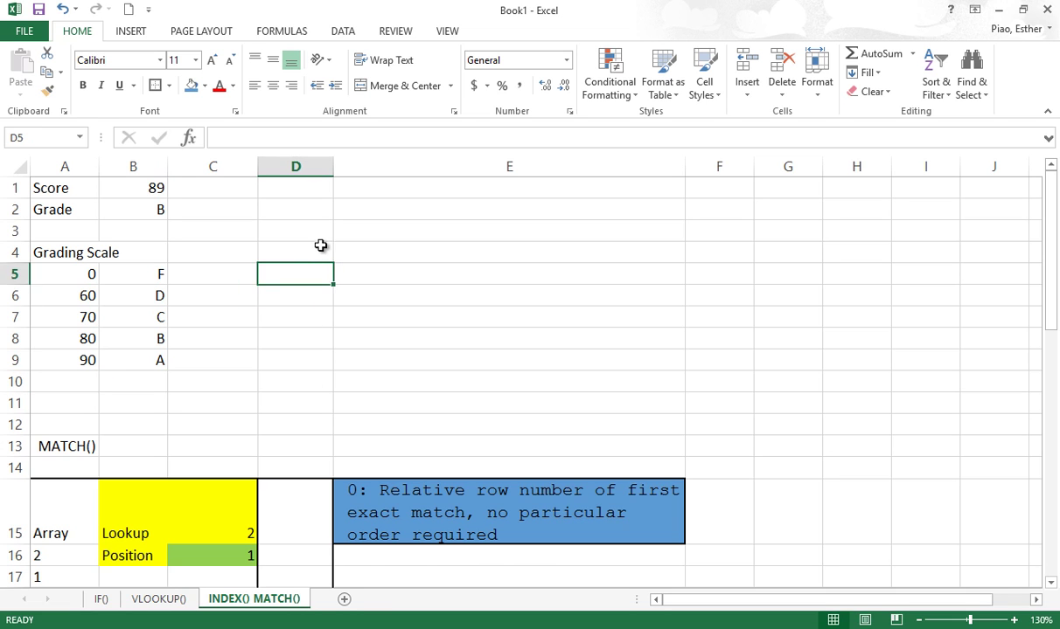
pyautogui.click(311, 259)
pyautogui.write('Grading Scale')
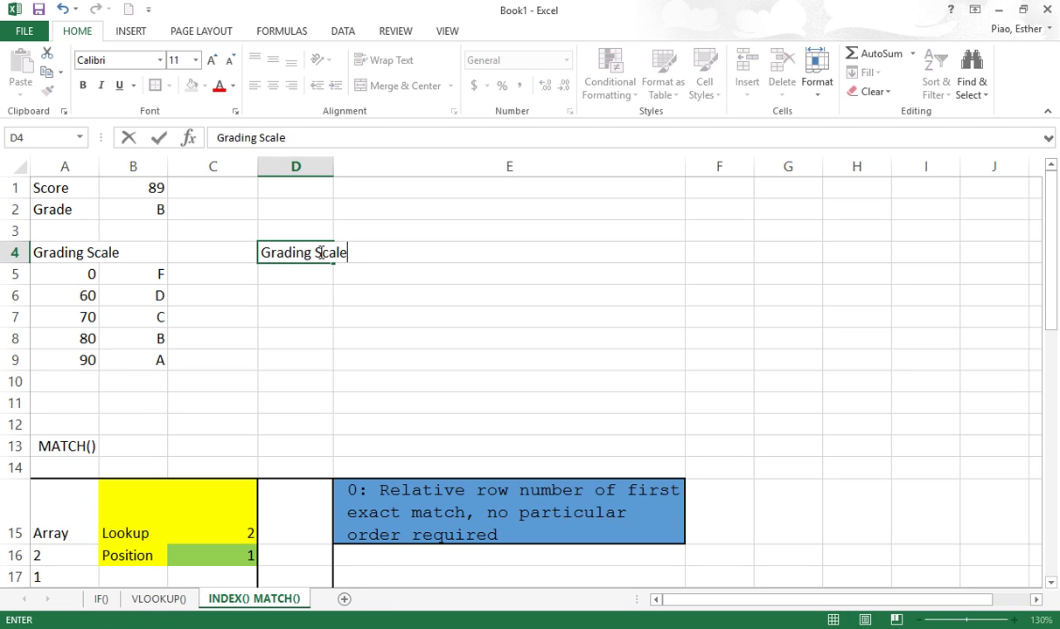
pyautogui.press('Return')
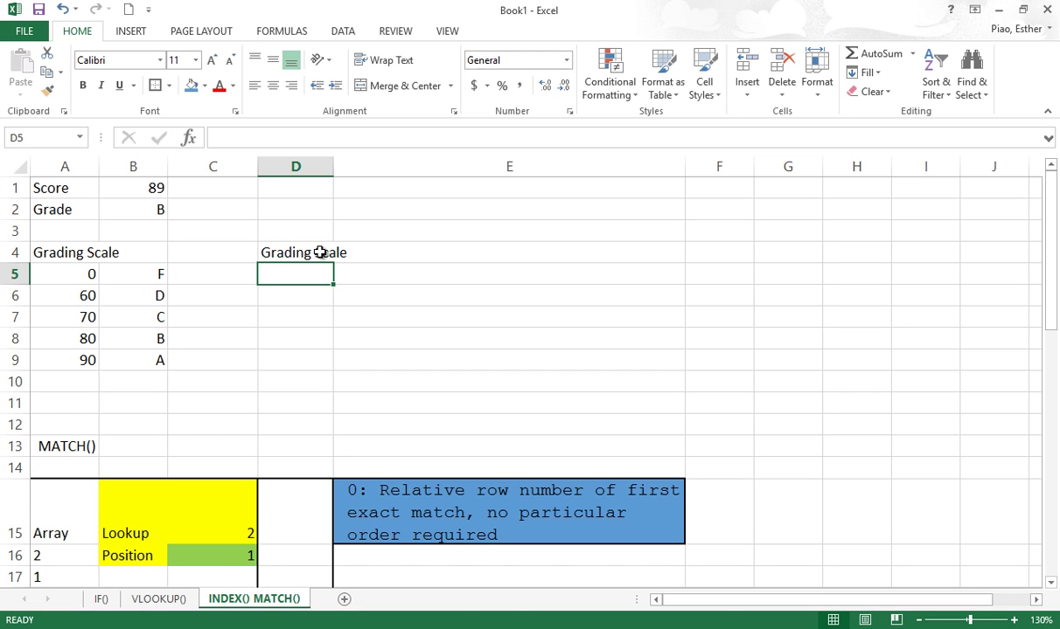
# - Enter the descending score limits 100, 90, 80, 70 and 60 in D5:D9 under the second Grading Scale heading
pyautogui.write('100')
pyautogui.press('Return')
pyautogui.write('90')
pyautogui.press('Return')
pyautogui.write('8')
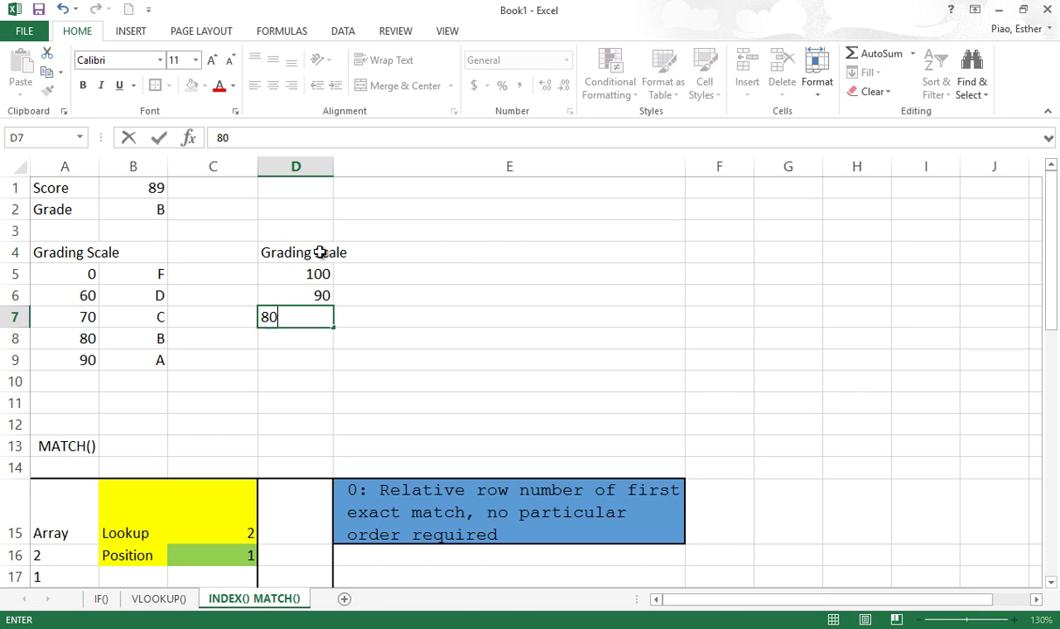
pyautogui.write('0')
pyautogui.press('Return')
pyautogui.write('70')
pyautogui.press('Return')
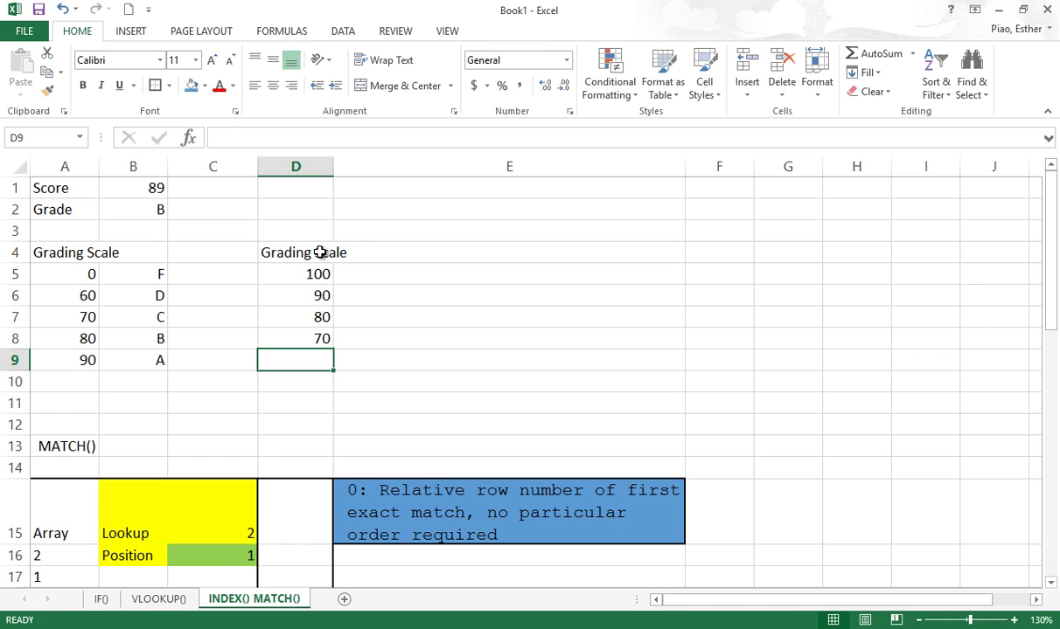
pyautogui.write('60')
pyautogui.press('Up')
# - Enter the letter grades A, B, C, D and F in E5:E9 beside the descending scores
pyautogui.press('Right')
pyautogui.press('Right')
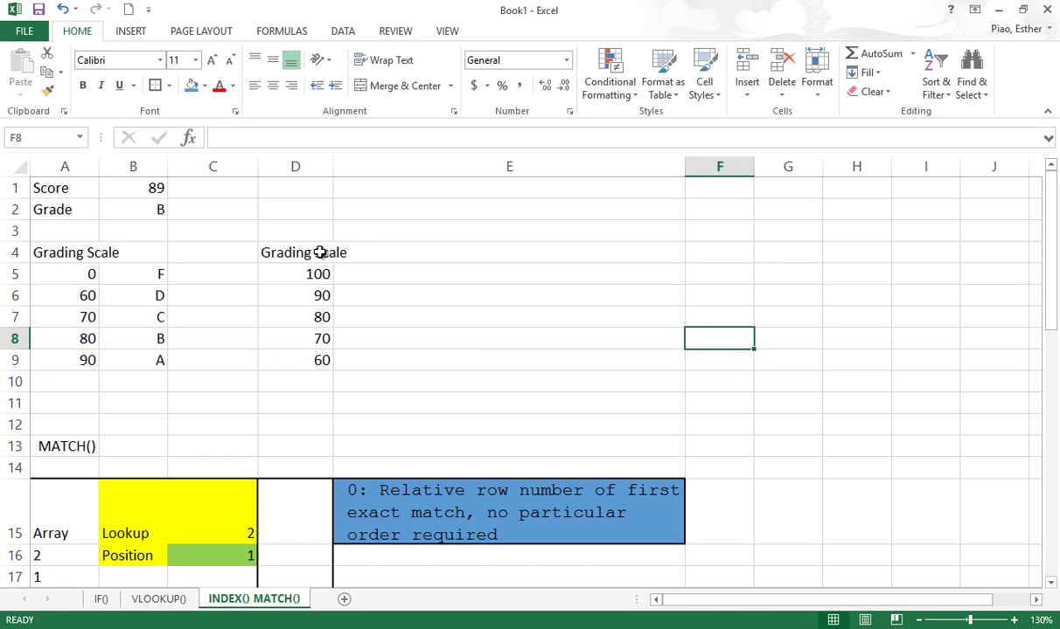
pyautogui.press('Up')
pyautogui.press('Left')
pyautogui.press('Up')
pyautogui.press('Up')
pyautogui.write('A')
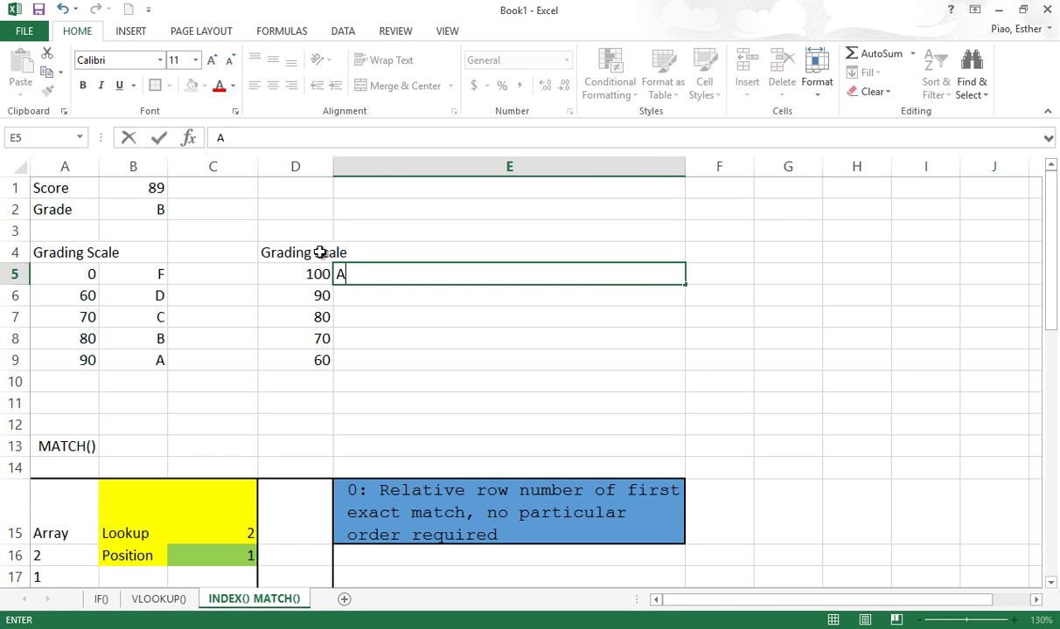
pyautogui.press('Return')
pyautogui.write('B')
pyautogui.press('Return')
pyautogui.write('C')
pyautogui.press('Return')
pyautogui.write('D')
pyautogui.press('Return')
pyautogui.write('F')
pyautogui.press('Return')
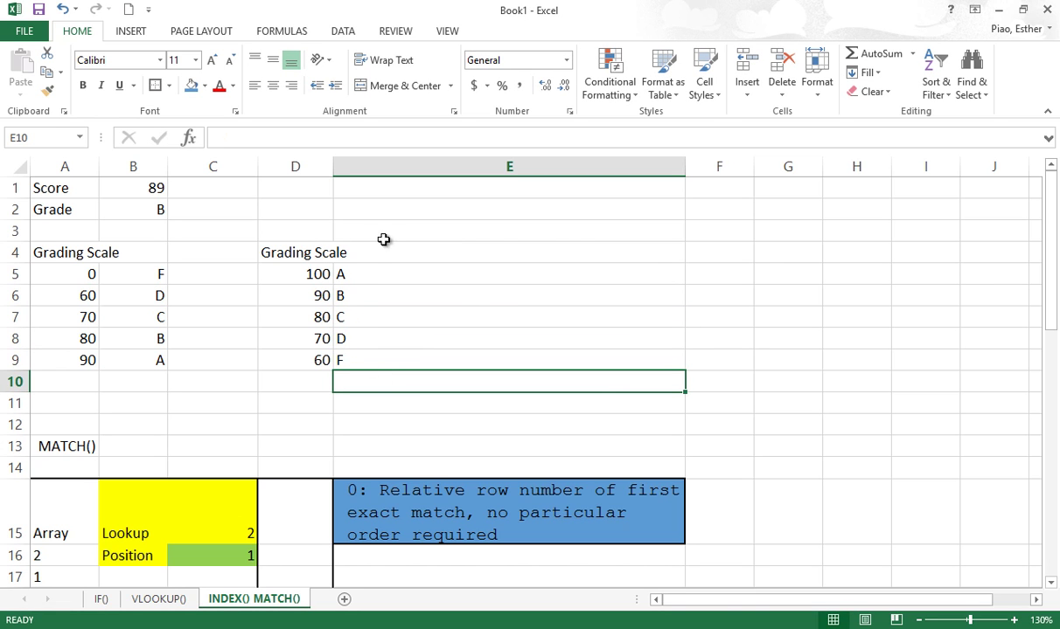
# - Compare the ascending grading scale in A4:B9 with the descending one in D4:E9
pyautogui.moveTo(384, 271); pyautogui.dragTo(379, 362)
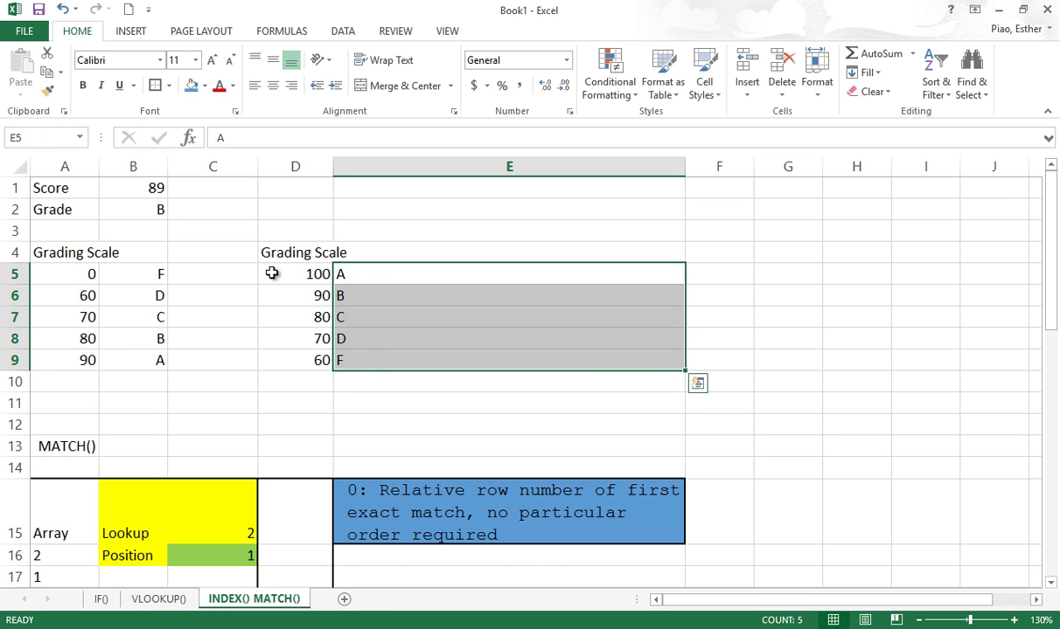
pyautogui.moveTo(50, 253); pyautogui.dragTo(107, 359)
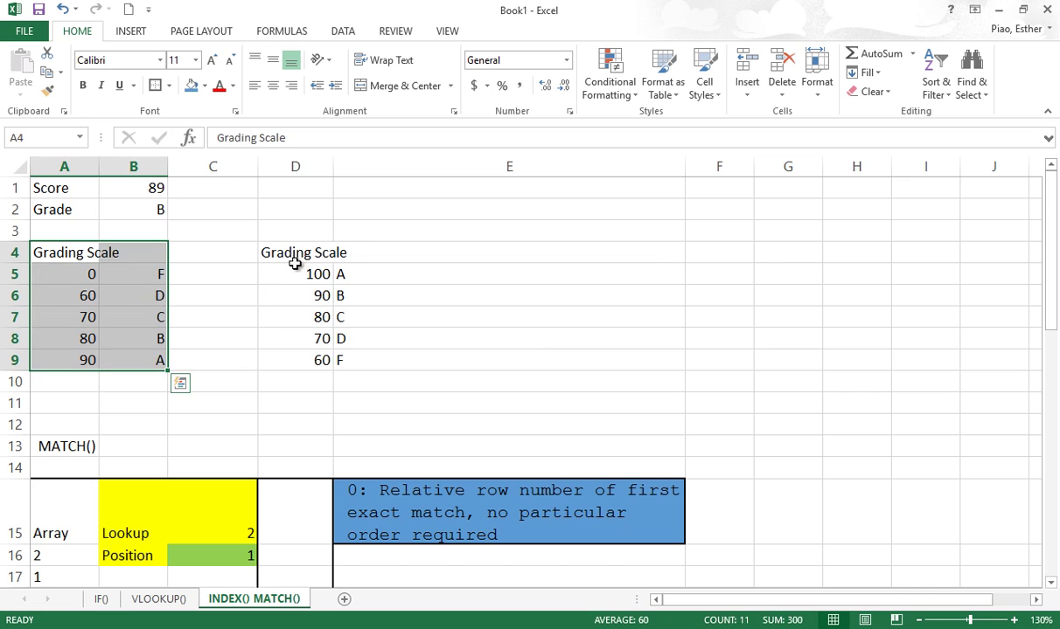
pyautogui.hotkey('ctrl', 'z')
pyautogui.moveTo(302, 249); pyautogui.dragTo(352, 355)
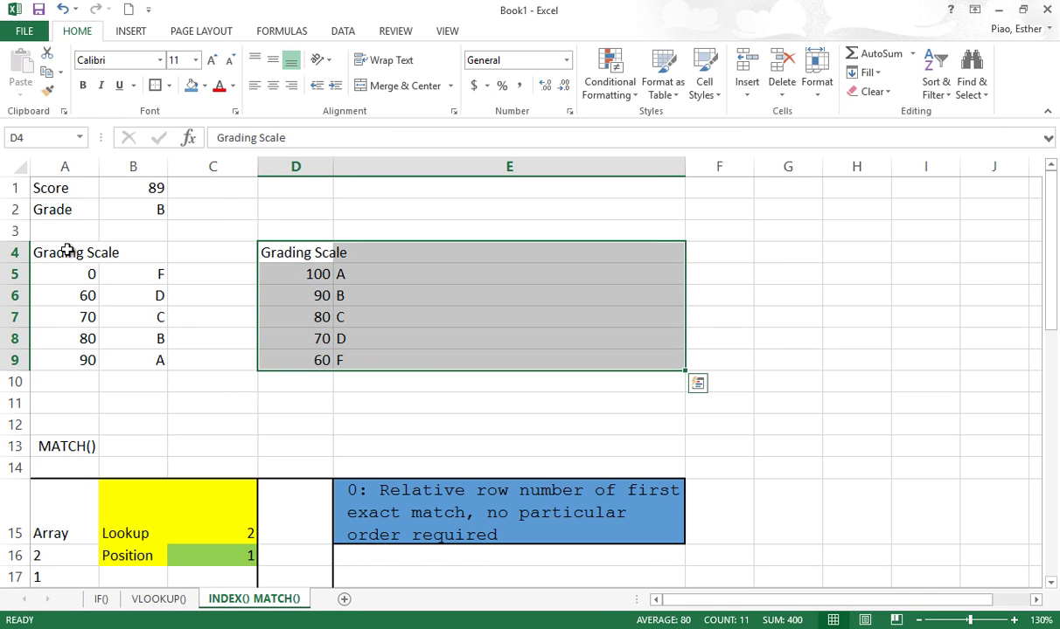
# - Insert one blank row above the two Grading Scale headings
pyautogui.click(16, 251)
pyautogui.rightClick(33, 255)
pyautogui.click(72, 364)
# - Enter =MATCH(B1, A6:A10, 1) in B3 to locate the score's position in the ascending scale
pyautogui.click(110, 226)
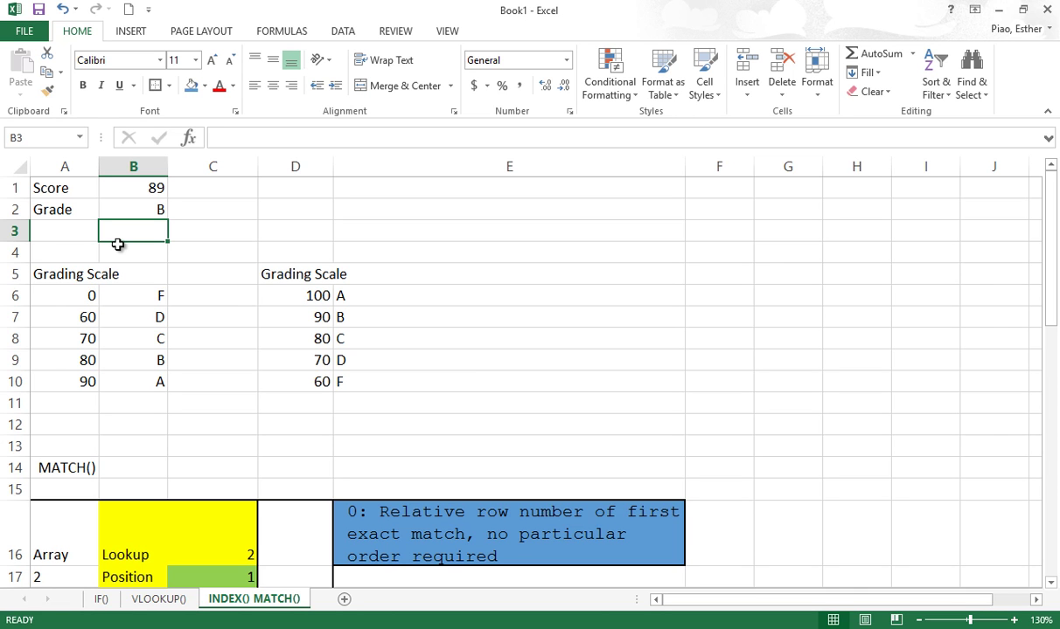
pyautogui.moveTo(78, 297); pyautogui.dragTo(78, 379)
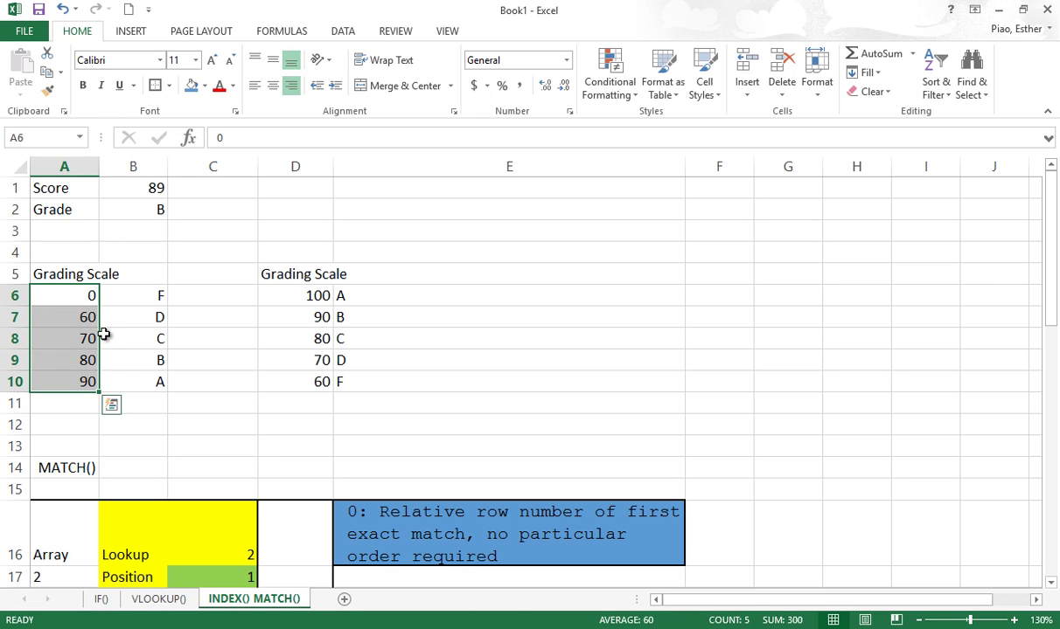
pyautogui.click(135, 235)
pyautogui.write('=MATCH(')
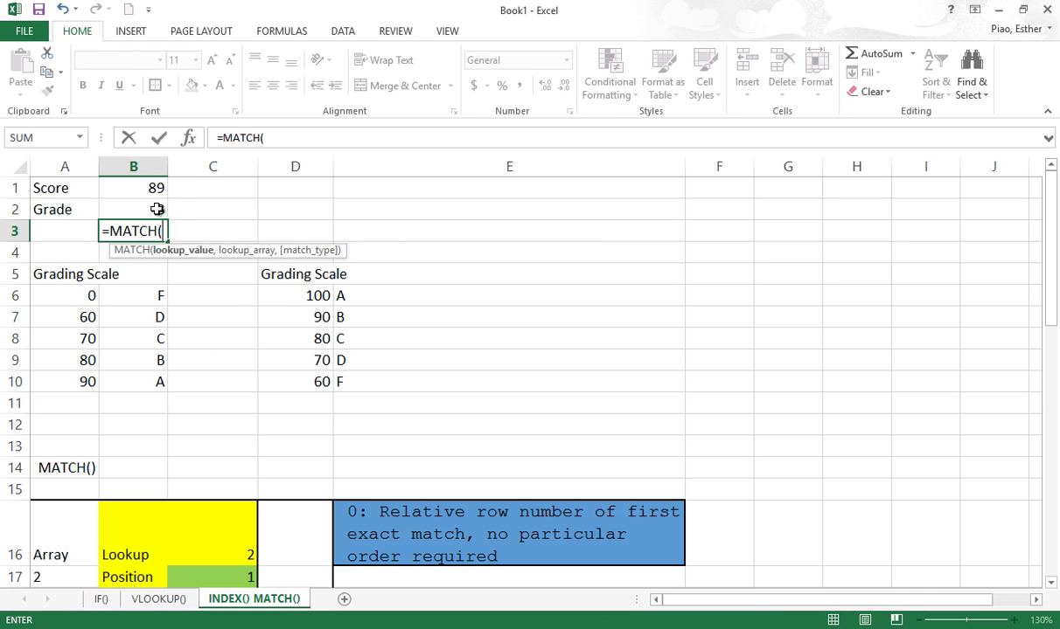
pyautogui.click(162, 189)
pyautogui.write(',')
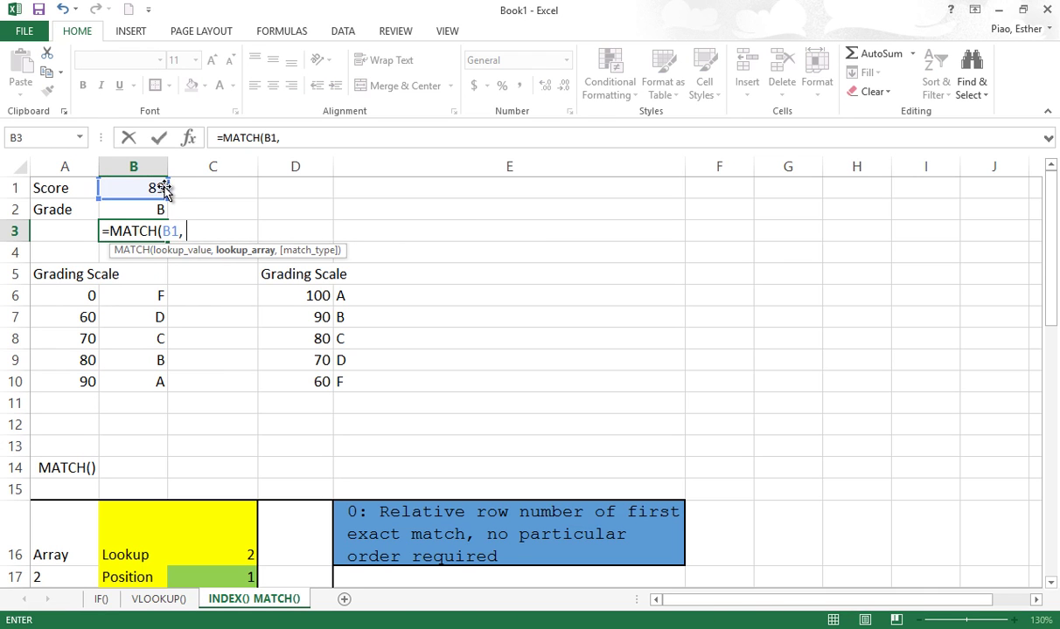
pyautogui.moveTo(88, 297); pyautogui.dragTo(68, 375)
pyautogui.write(', 1)')
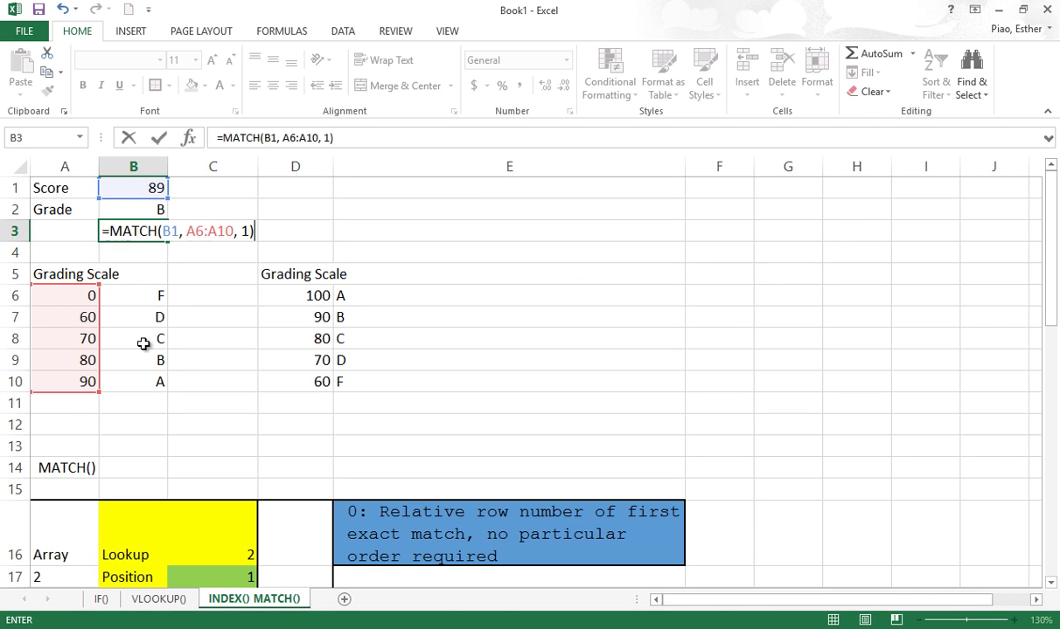
pyautogui.moveTo(1051, 281); pyautogui.dragTo(1055, 449)
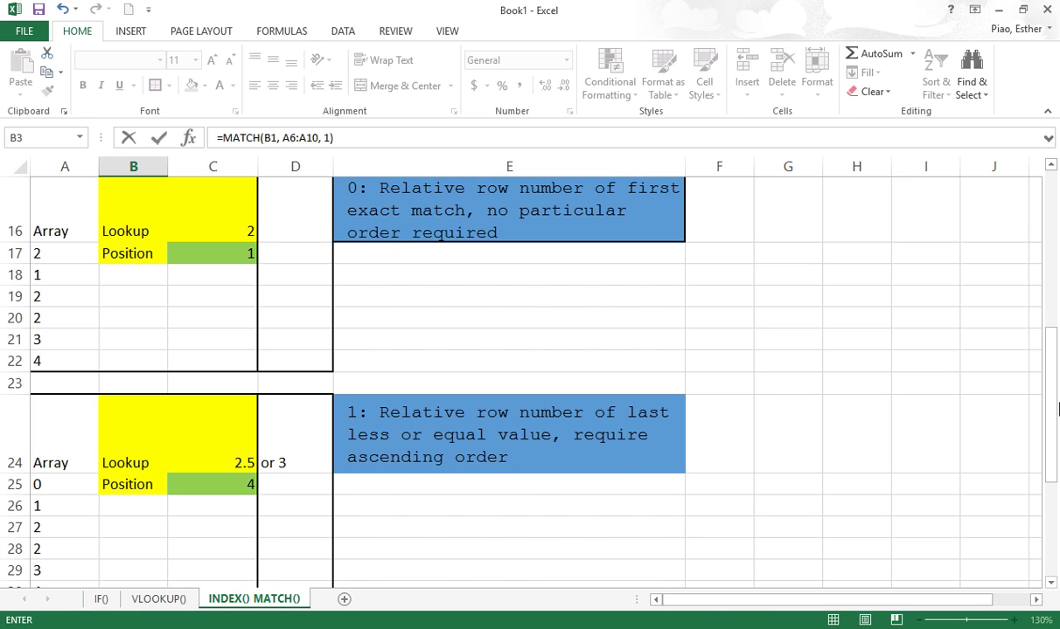
pyautogui.moveTo(1047, 419); pyautogui.dragTo(1035, 170)
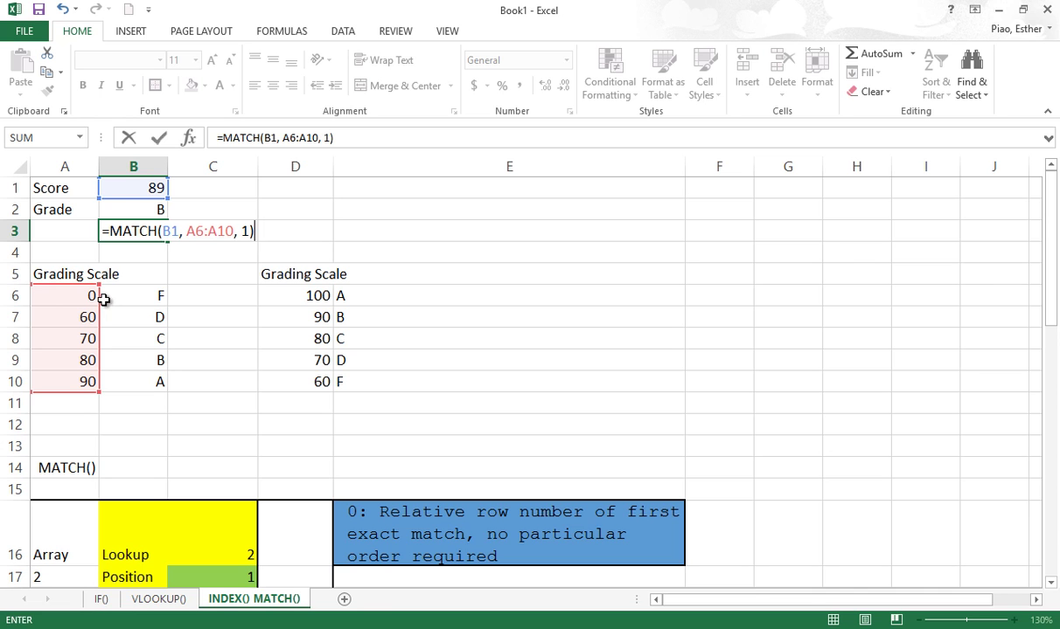
pyautogui.click(243, 231)
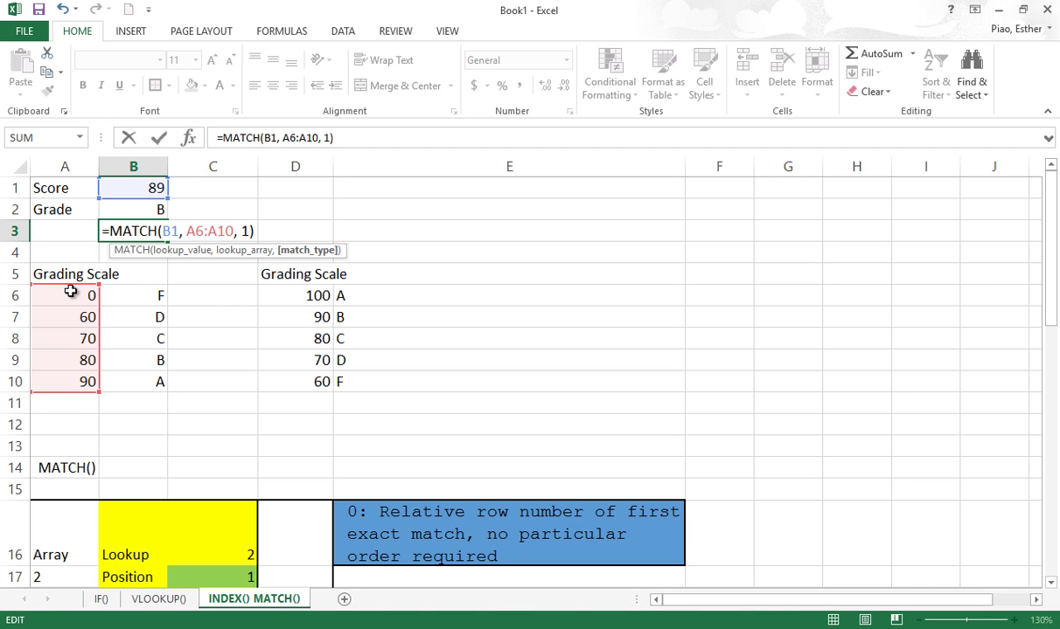
pyautogui.press('Return')
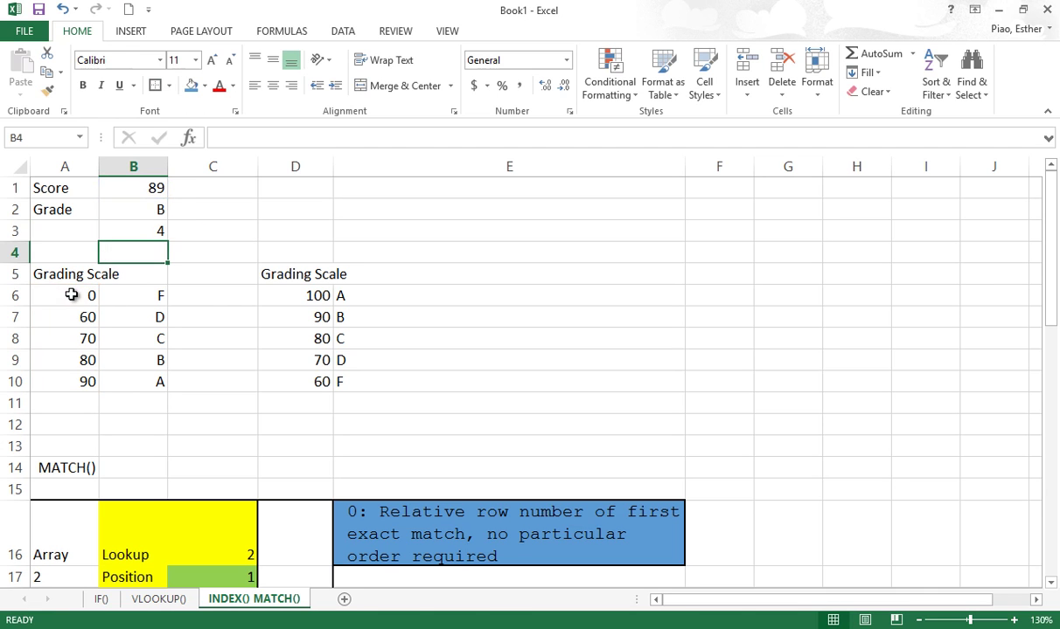
# - Replace the row number 4 in B2's INDEX formula with a copy of B3's MATCH(B1, A6:A10, 1)
pyautogui.click(113, 232)
pyautogui.moveTo(334, 138); pyautogui.dragTo(225, 143)
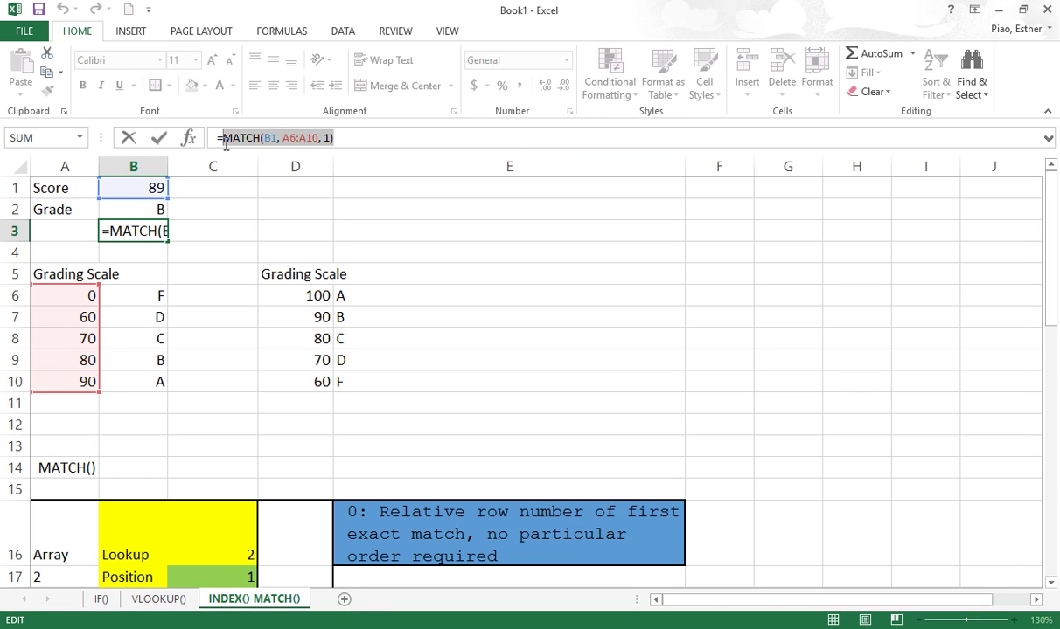
pyautogui.hotkey('ctrl', 'c')
pyautogui.press('Escape')
pyautogui.click(131, 207)
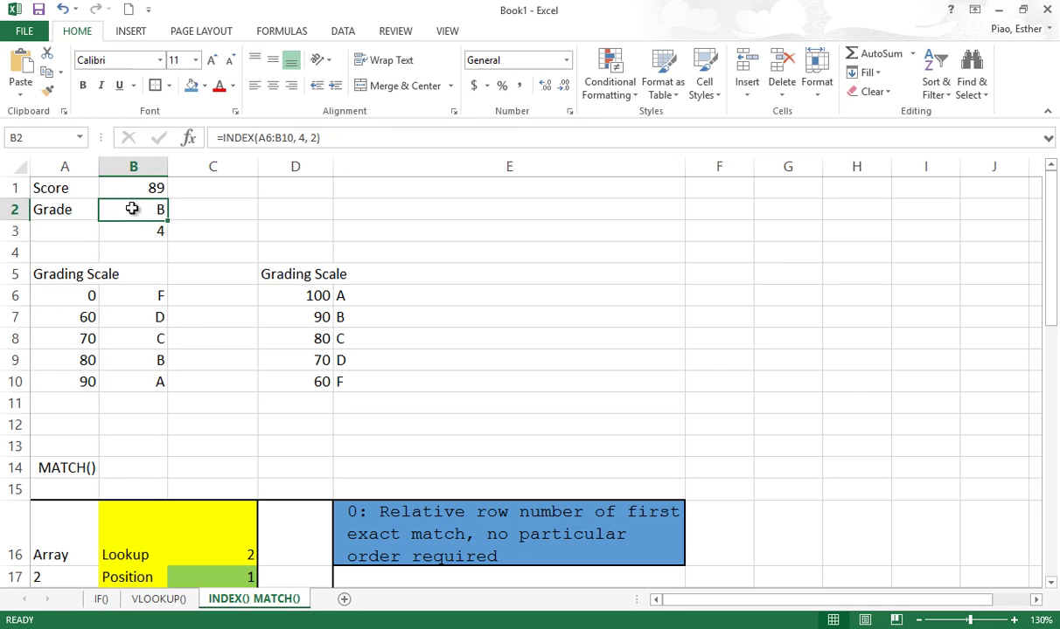
pyautogui.click(302, 138)
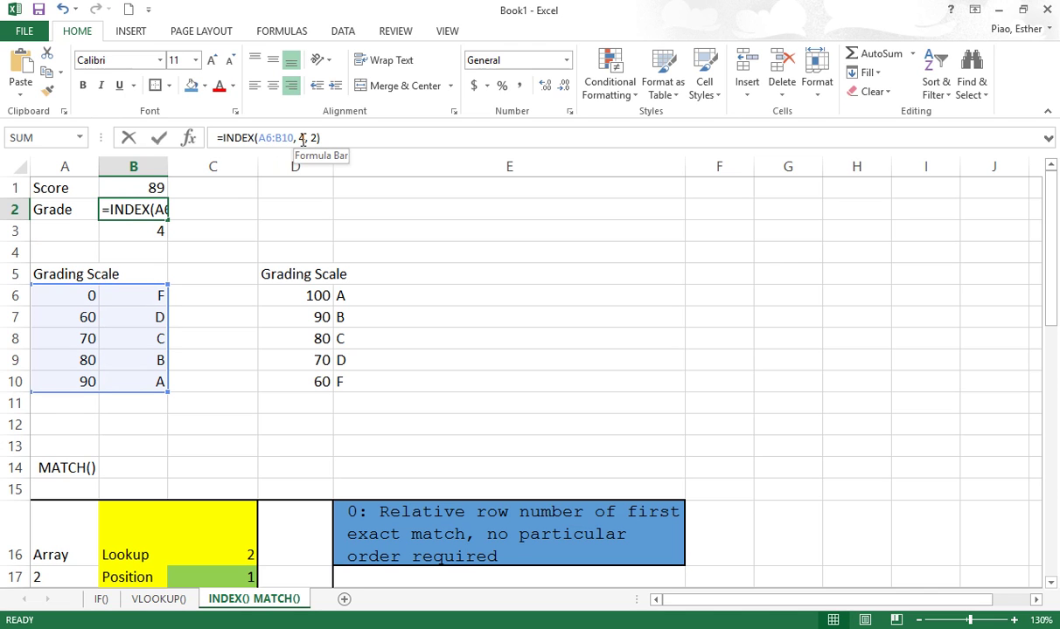
pyautogui.click(297, 138)
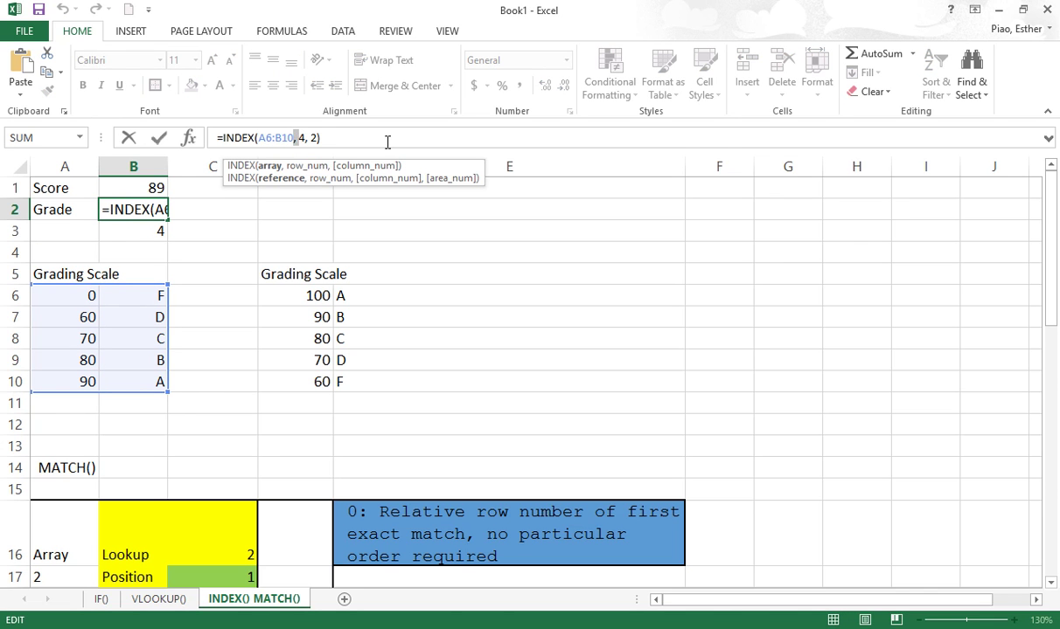
pyautogui.press('Right')
pyautogui.press('Right')
pyautogui.hotkey('ctrl', 'v')
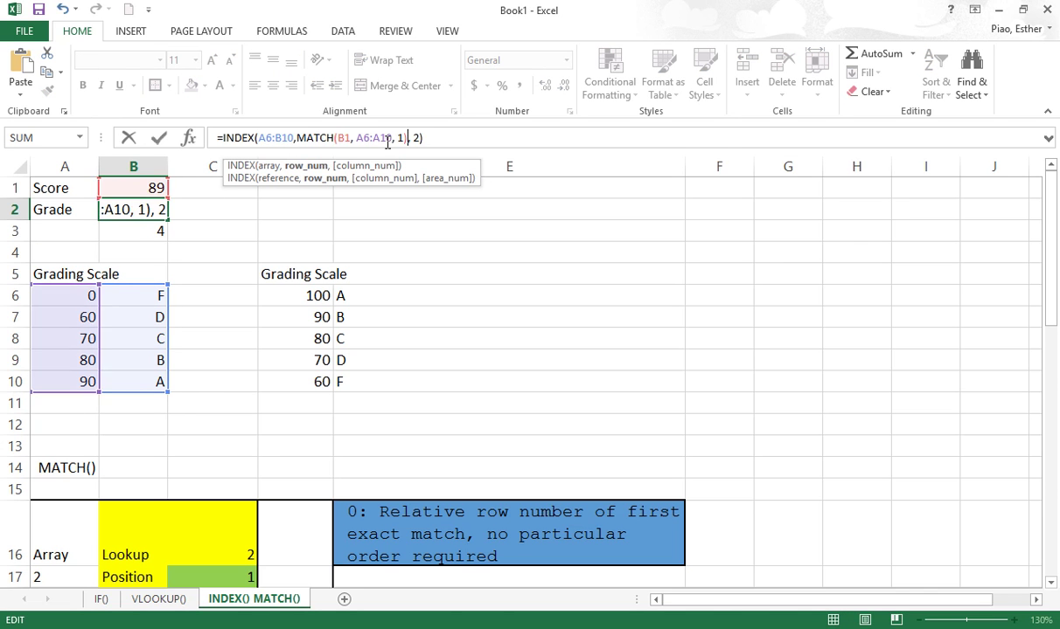
pyautogui.press('Return')
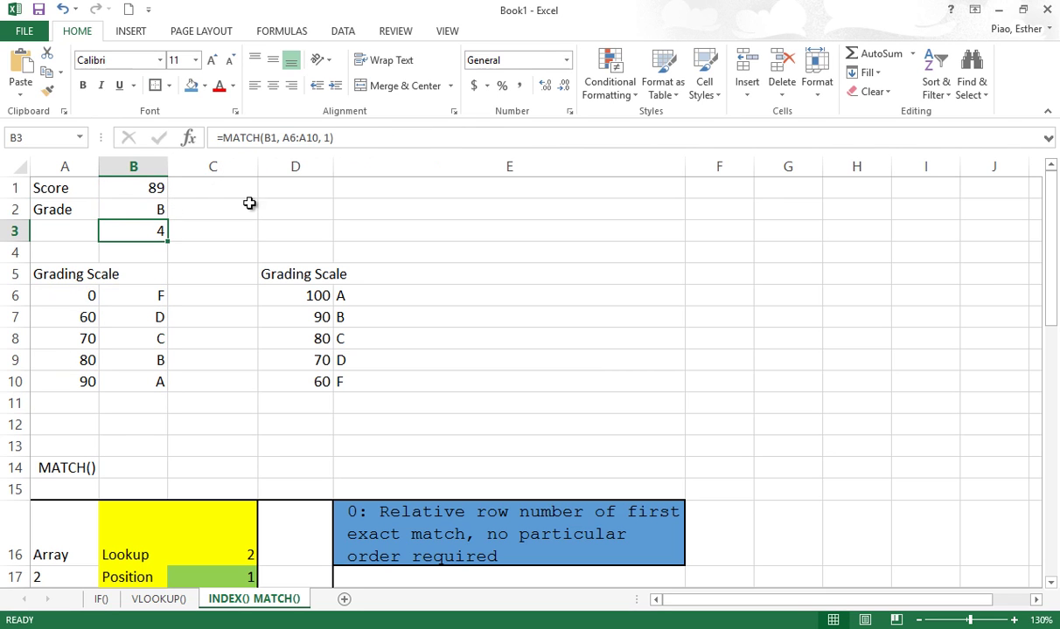
# - Enter the score 89 in D1 above the descending grading scale
pyautogui.click(296, 182)
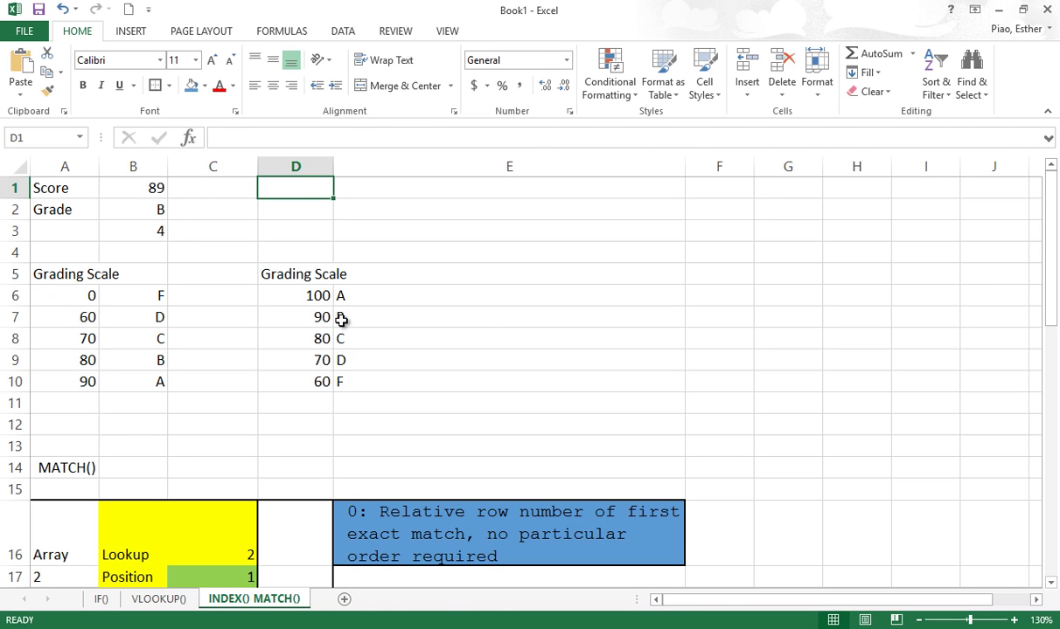
pyautogui.rightClick(318, 298)
pyautogui.click(296, 295)
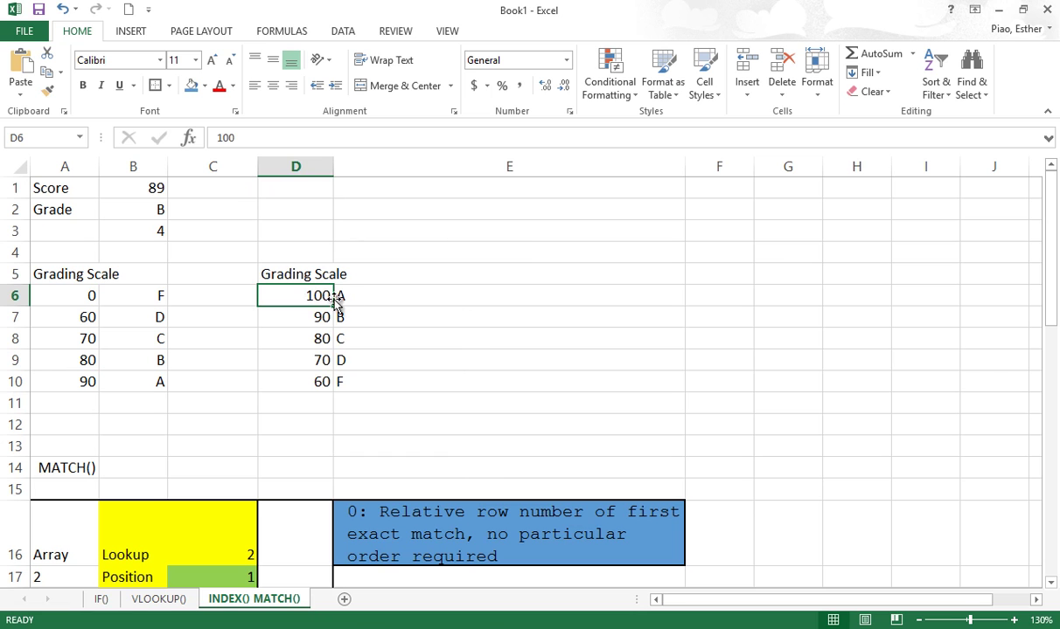
pyautogui.click(368, 294)
pyautogui.moveTo(370, 292); pyautogui.dragTo(369, 385)
pyautogui.click(316, 299)
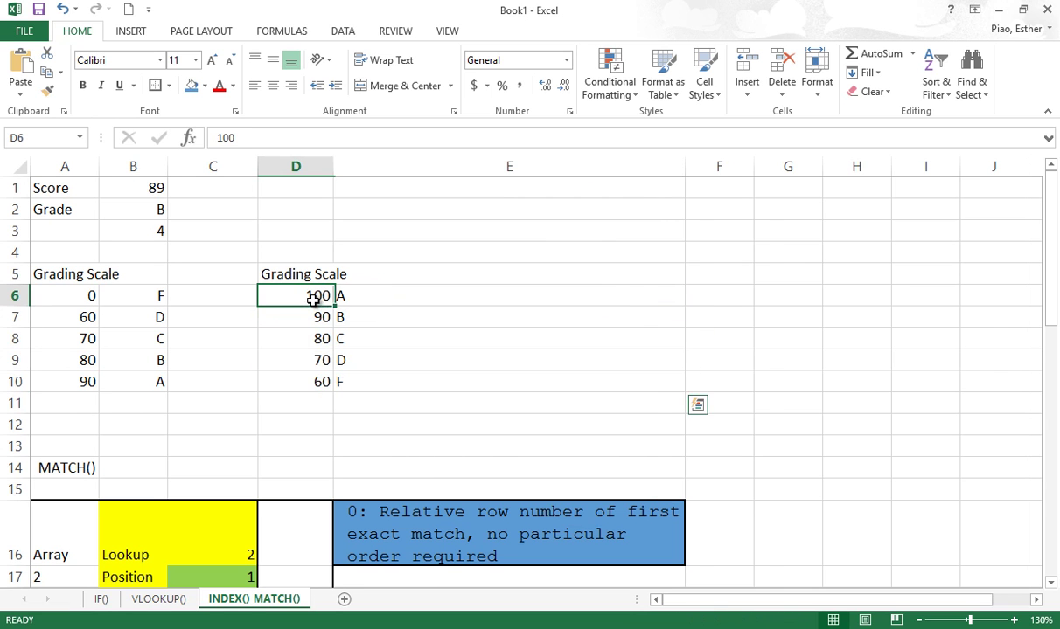
pyautogui.moveTo(316, 296); pyautogui.dragTo(366, 385)
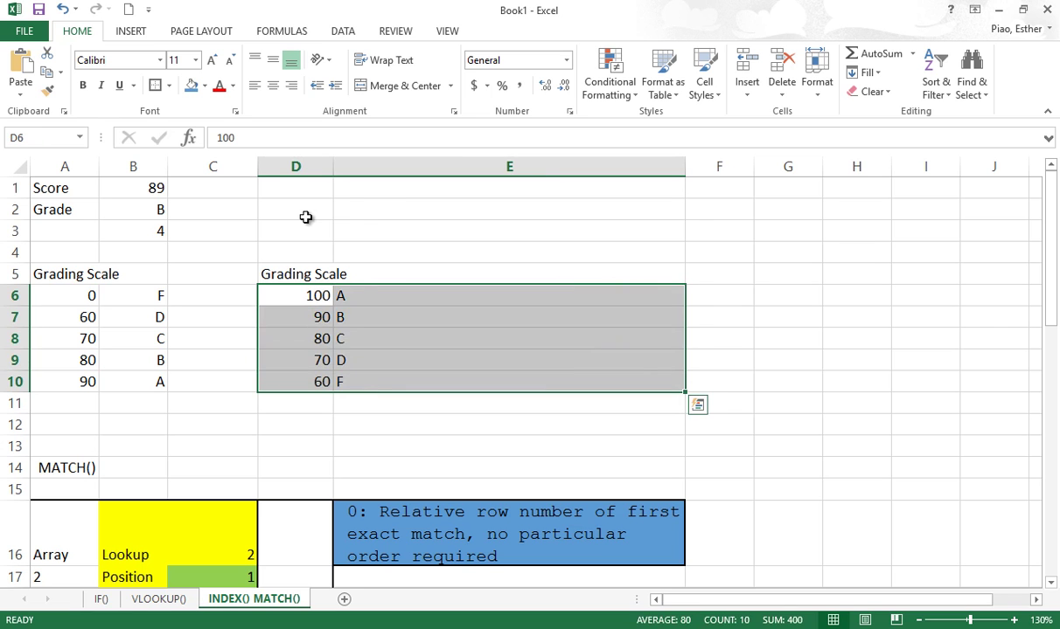
pyautogui.click(302, 192)
pyautogui.write('89')
pyautogui.press('Return')
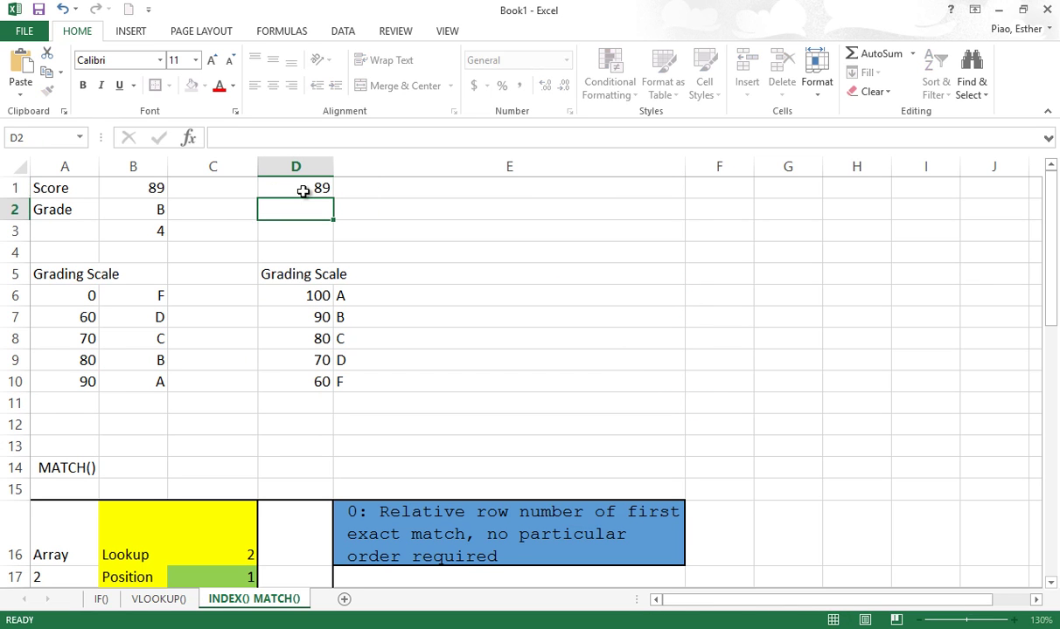
# - Delete the standalone MATCH formula from B3
pyautogui.click(162, 229)
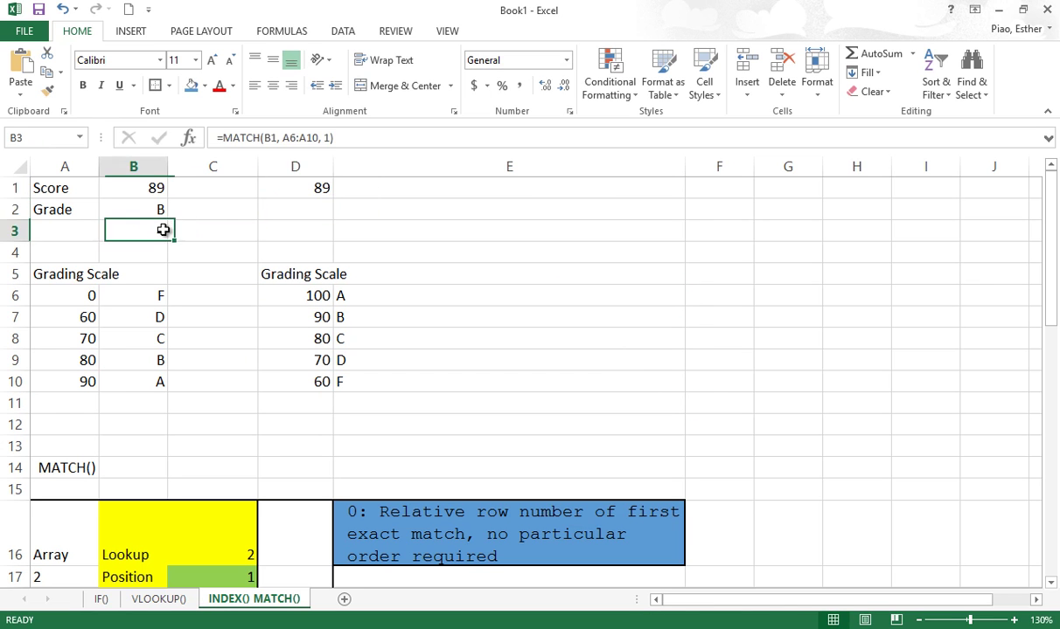
pyautogui.press('Delete')
pyautogui.click(277, 251)
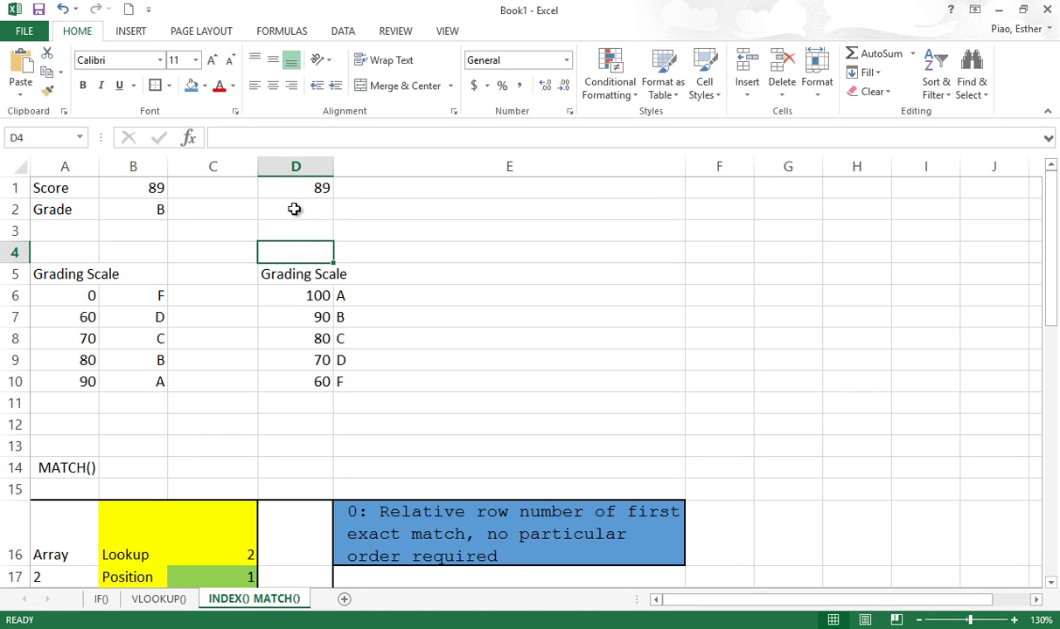
# - Enter an INDEX formula in D2 with D1 as the array, row 2 and a blank column argument
pyautogui.click(293, 210)
pyautogui.write('=match(')
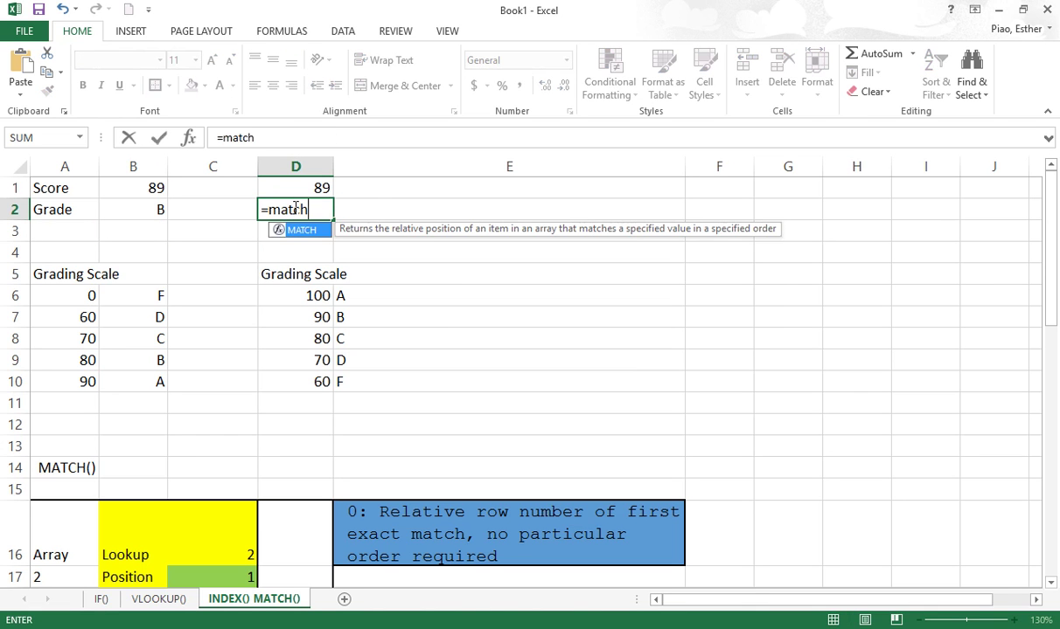
pyautogui.press('BackSpace')
pyautogui.press('BackSpace')
pyautogui.press('BackSpace')
pyautogui.press('BackSpace')
pyautogui.press('BackSpace')
pyautogui.press('BackSpace')
pyautogui.write('index(')
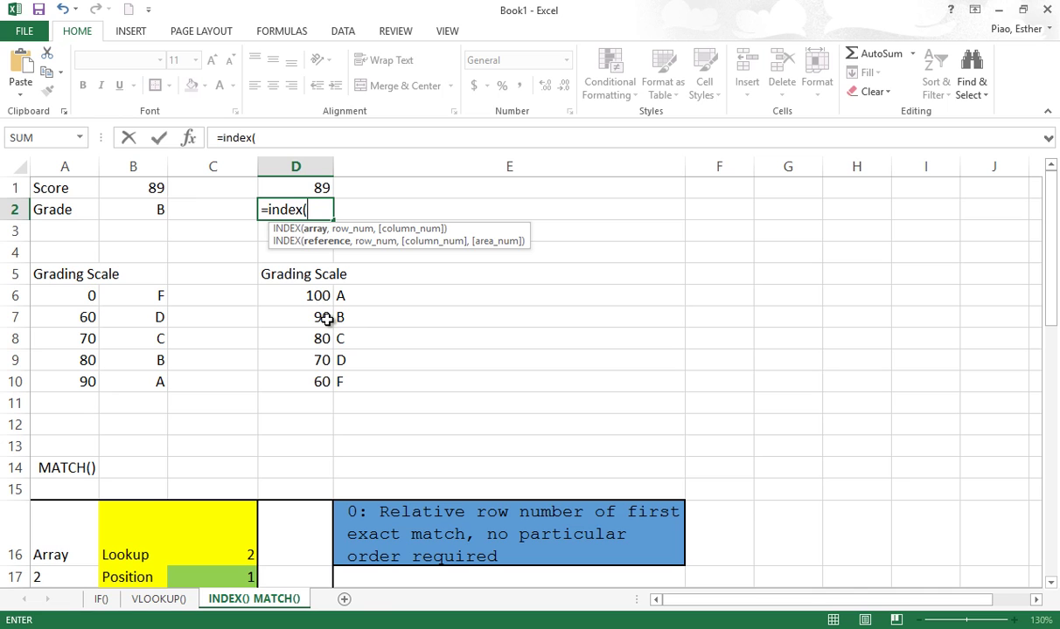
pyautogui.click(326, 184)
pyautogui.write(', 2 ,')
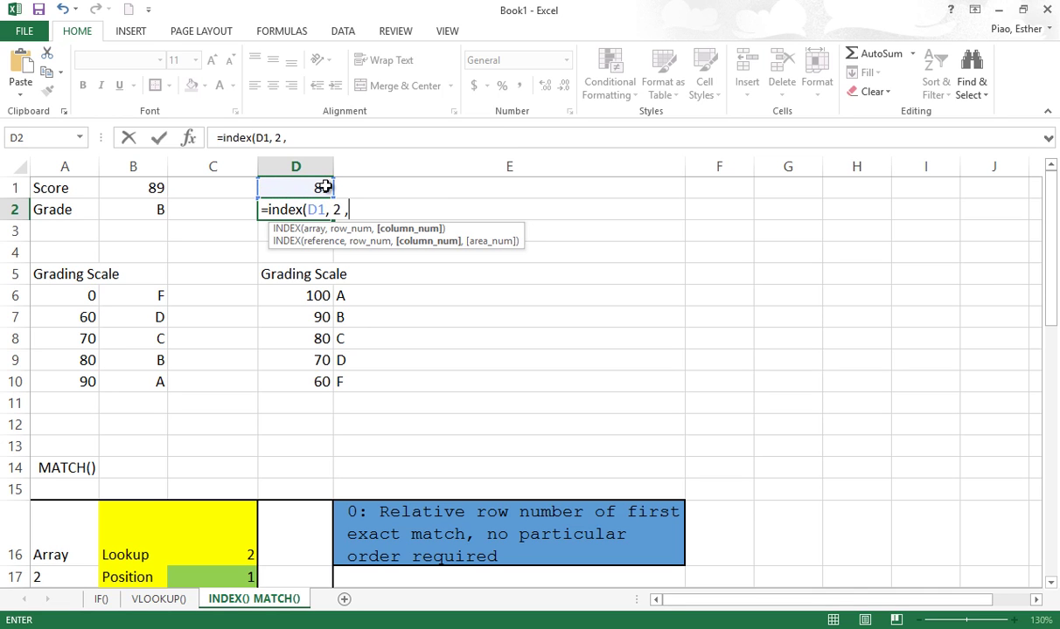
pyautogui.press('Return')
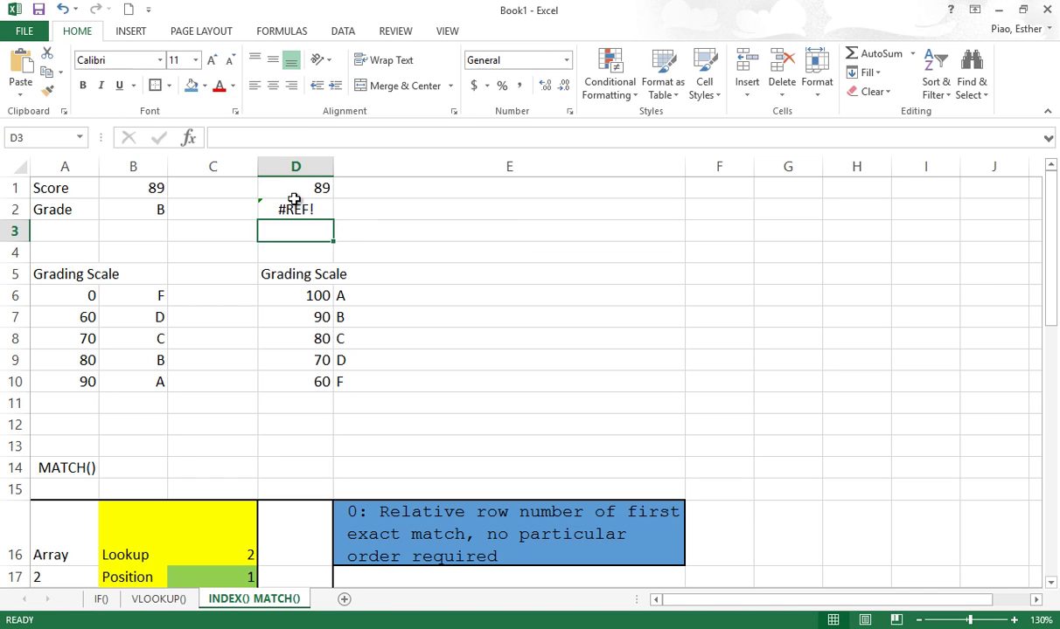
# - Correct the formula in D2 to =INDEX(D6:E10, 2,2) and right-align the cell
pyautogui.click(291, 206)
pyautogui.click(276, 137)
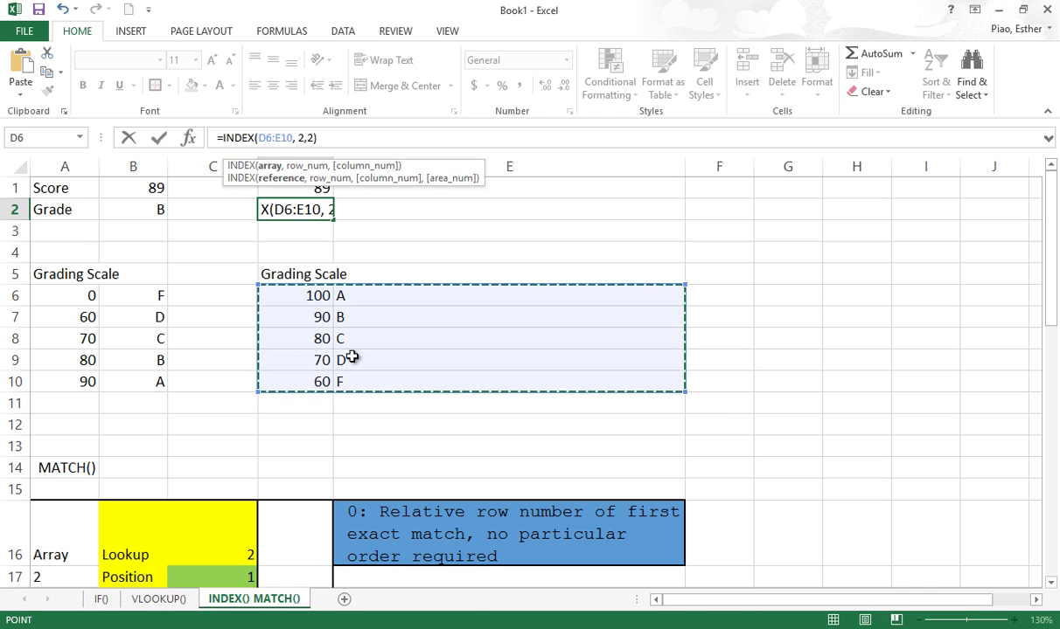
pyautogui.click(159, 138)
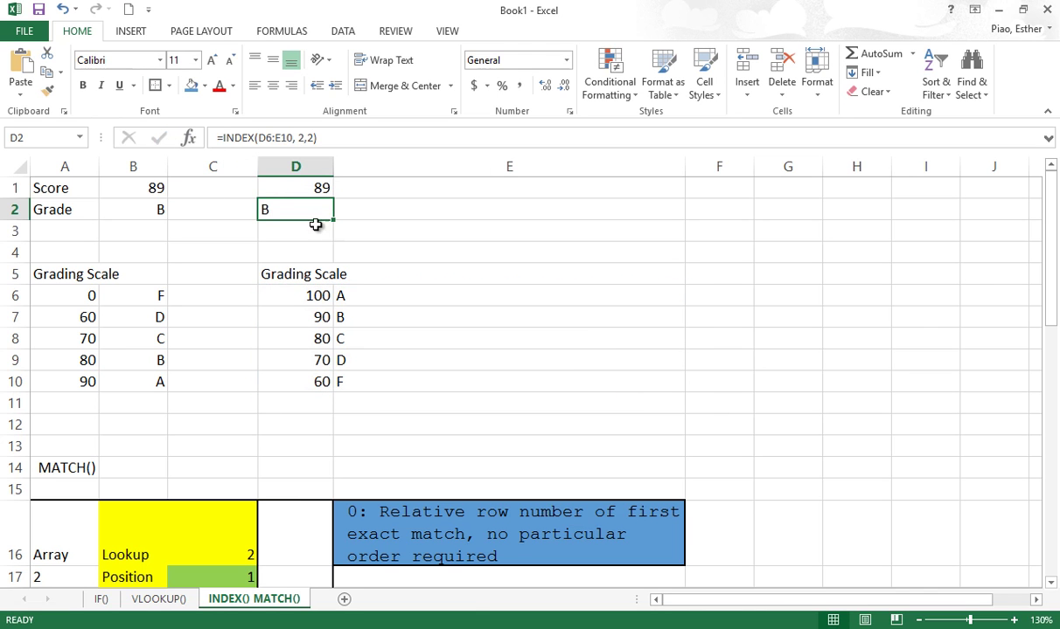
pyautogui.click(292, 85)
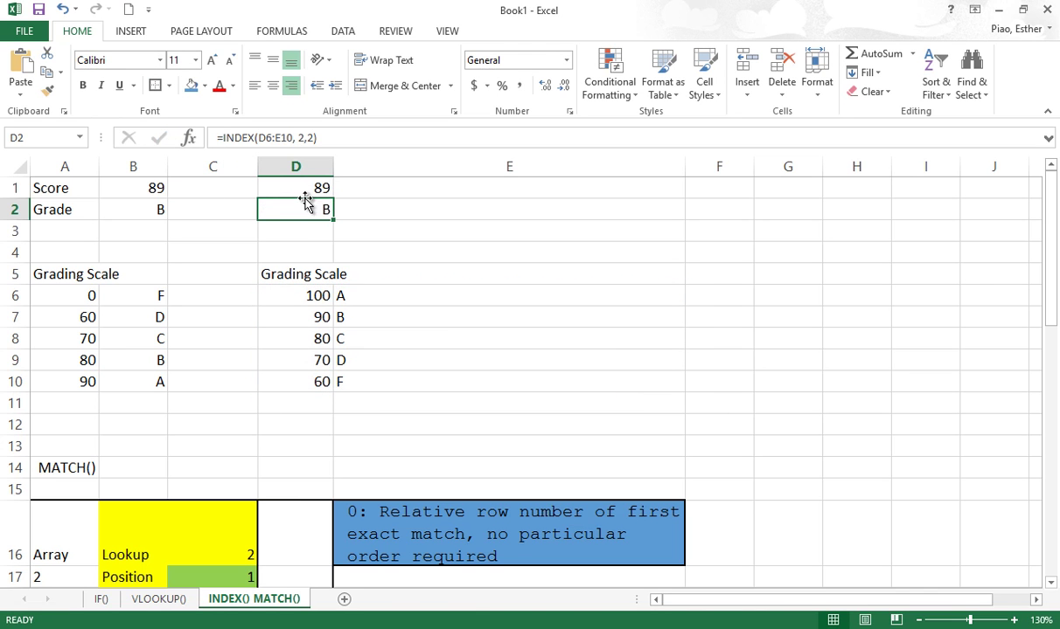
# - Enter =MATCH(D1,D6:D10, -1) in D3 to locate the score's position in the descending scale
pyautogui.click(313, 294)
pyautogui.click(324, 209)
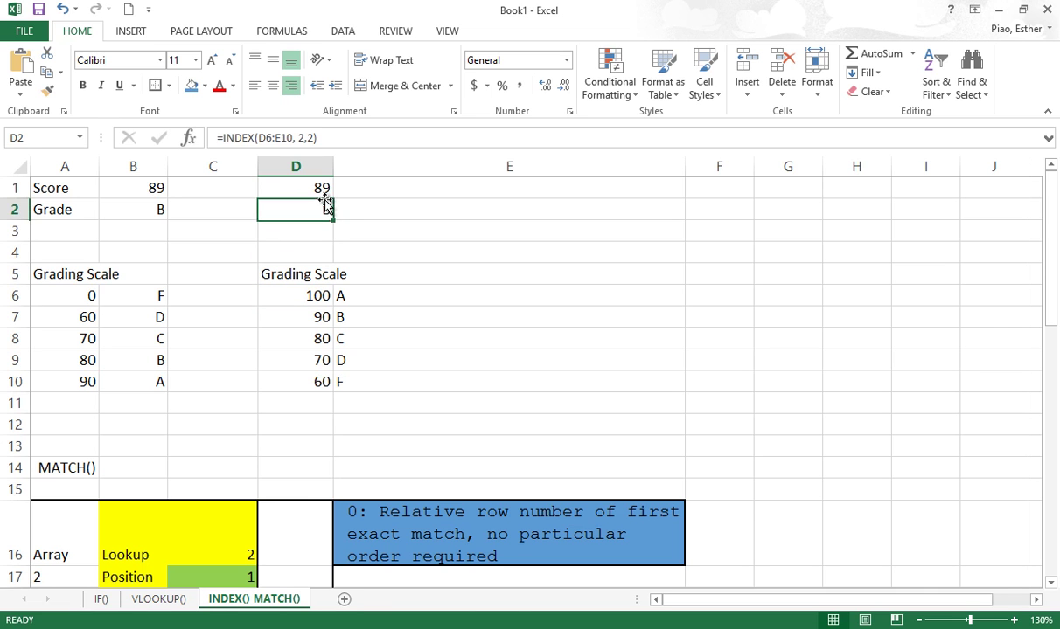
pyautogui.click(325, 232)
pyautogui.write('=match')
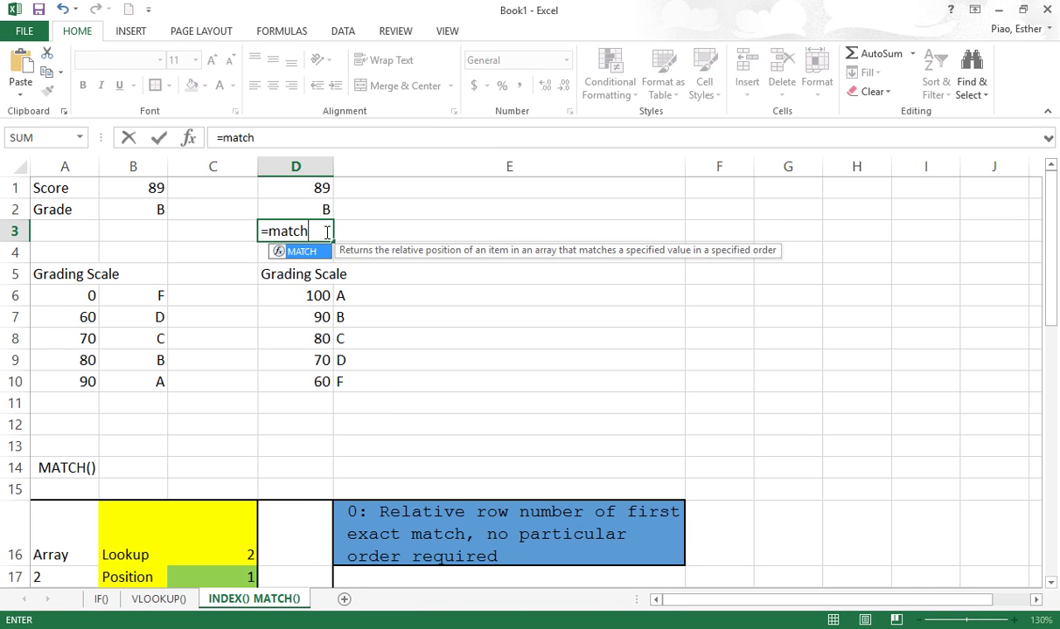
pyautogui.write('(*')
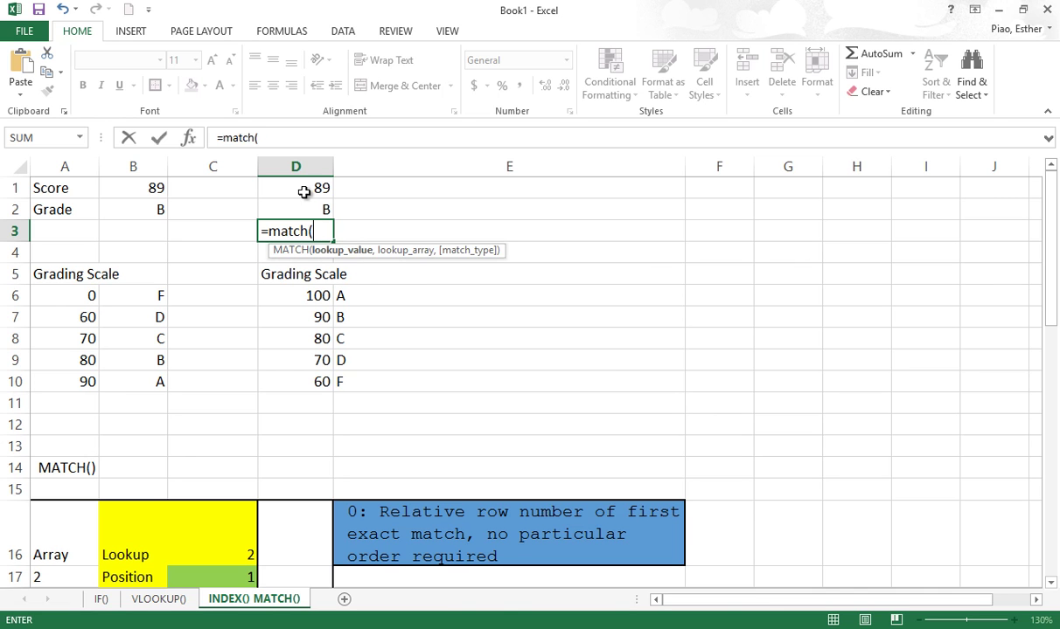
pyautogui.click(310, 187)
pyautogui.write(',')
pyautogui.moveTo(321, 294); pyautogui.dragTo(313, 382)
pyautogui.write(',')
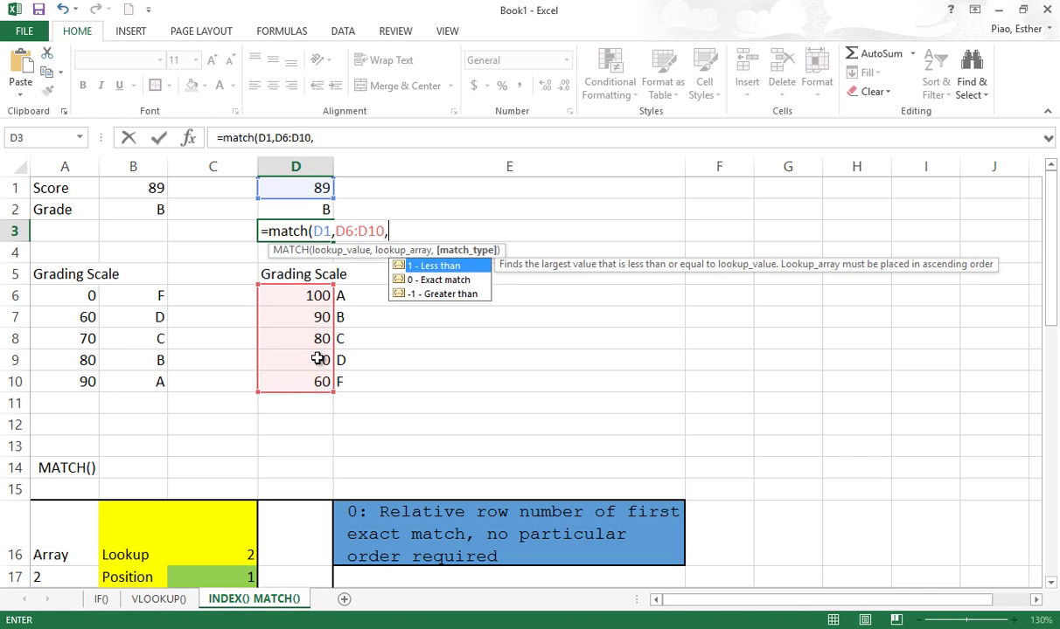
pyautogui.write(' -1)')
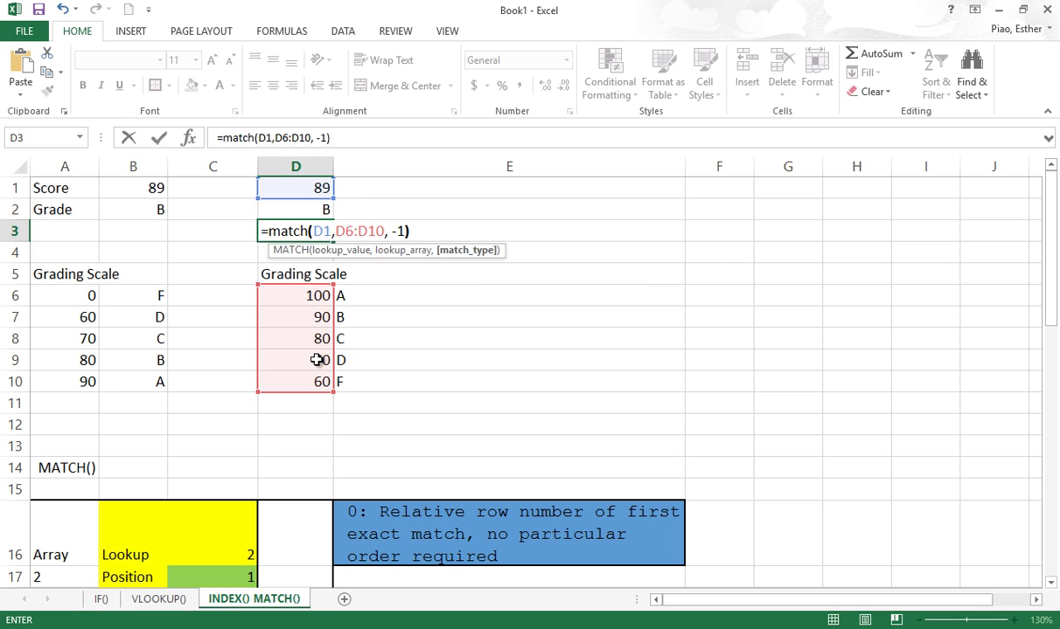
pyautogui.press('Return')
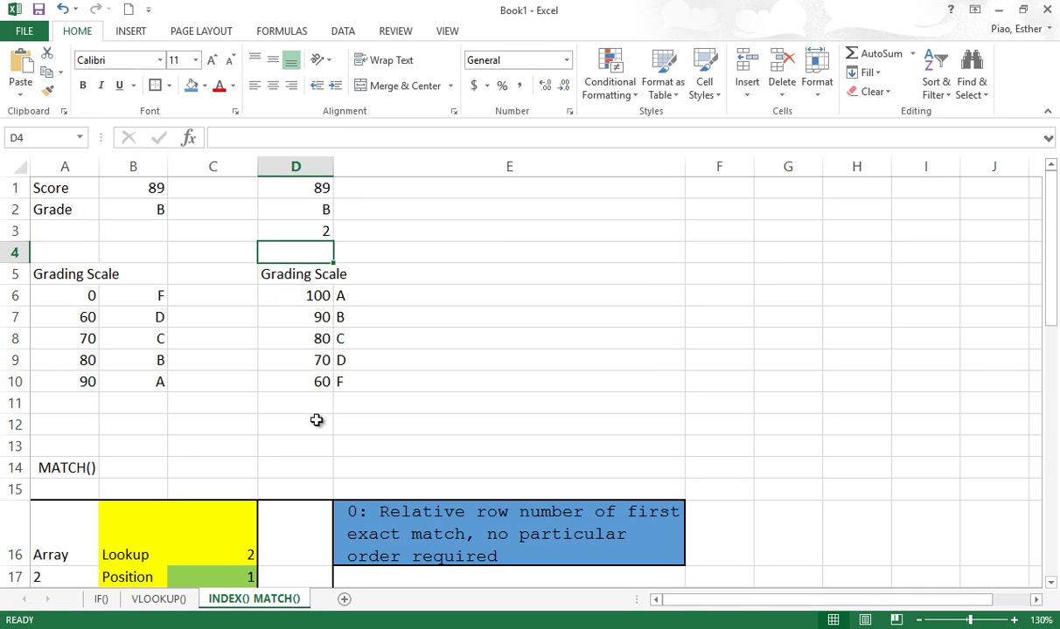
# - Review the MATCH formula in D3 against the notes for match types 1 and -1
pyautogui.click(328, 232)
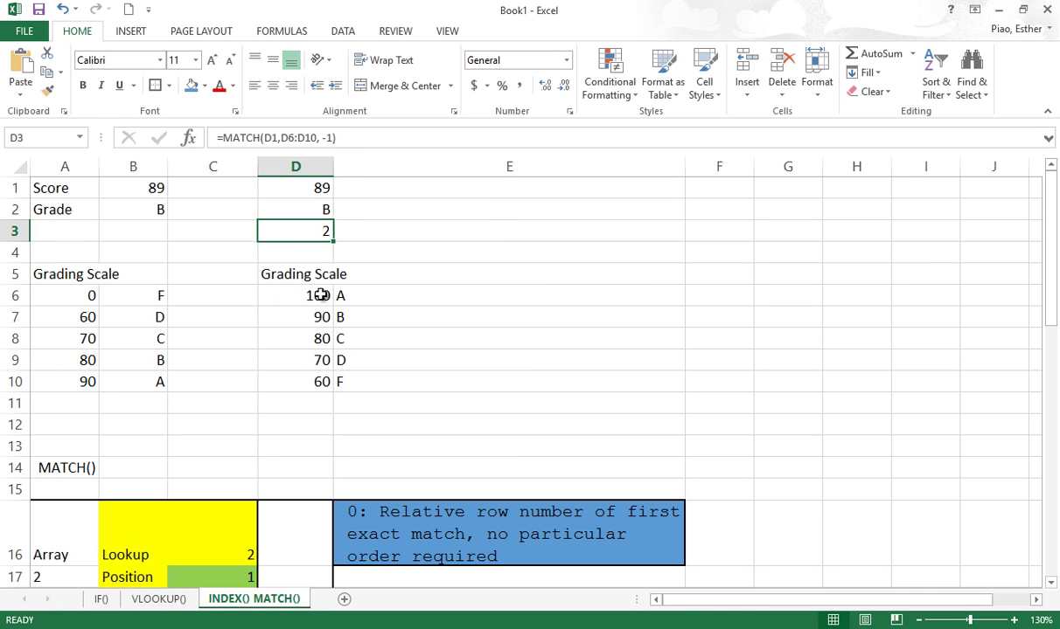
pyautogui.click(339, 137)
pyautogui.scroll(-7, 399, 417)
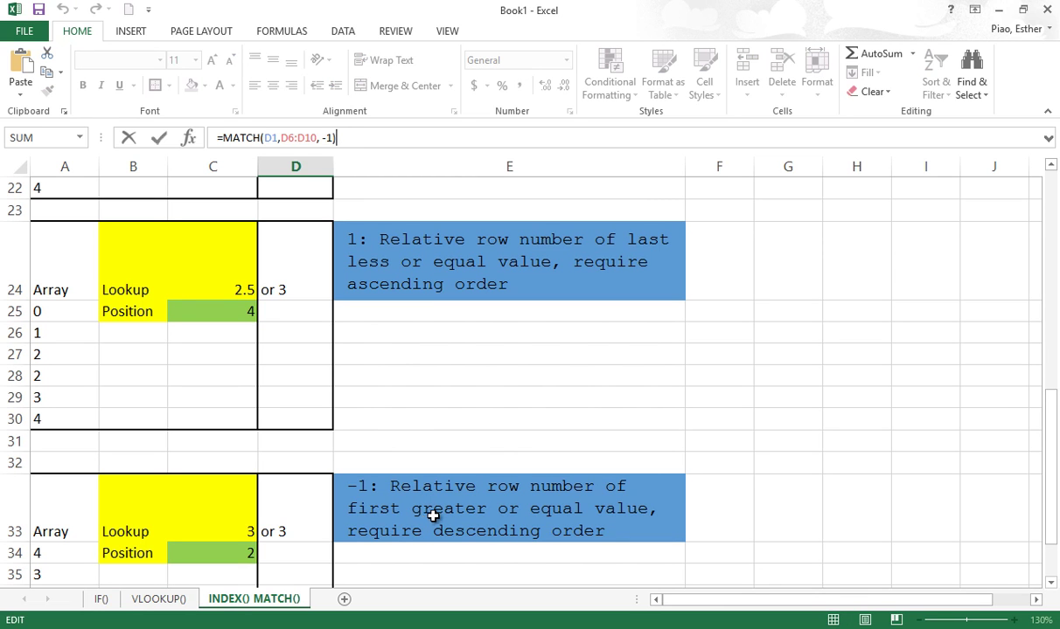
pyautogui.scroll(5, 465, 510)
pyautogui.scroll(-3, 466, 508)
pyautogui.click(490, 449)
pyautogui.scroll(-3, 490, 449)
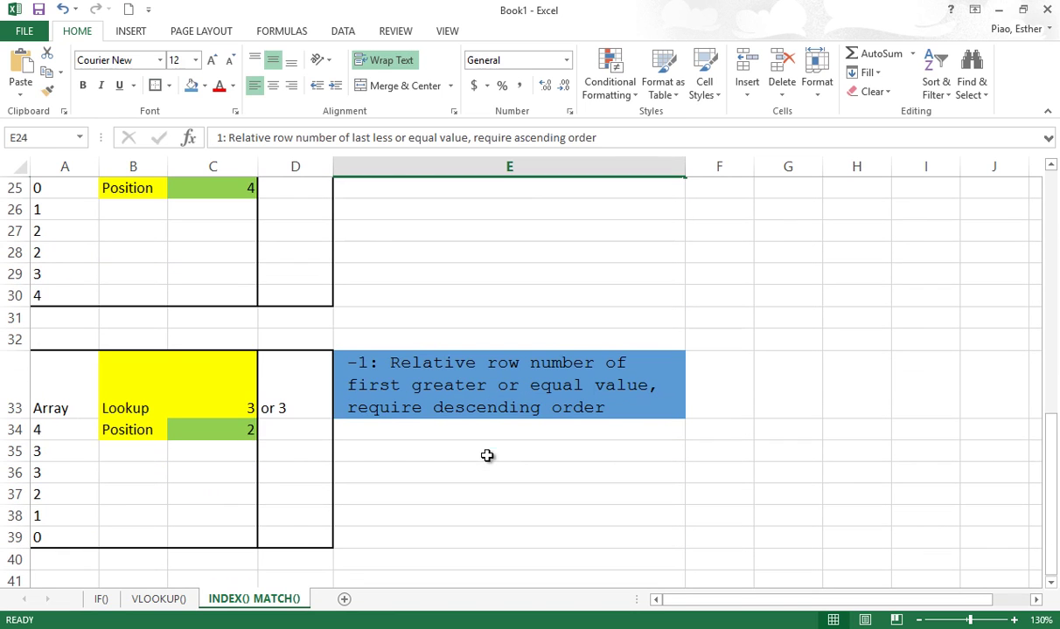
pyautogui.click(475, 382)
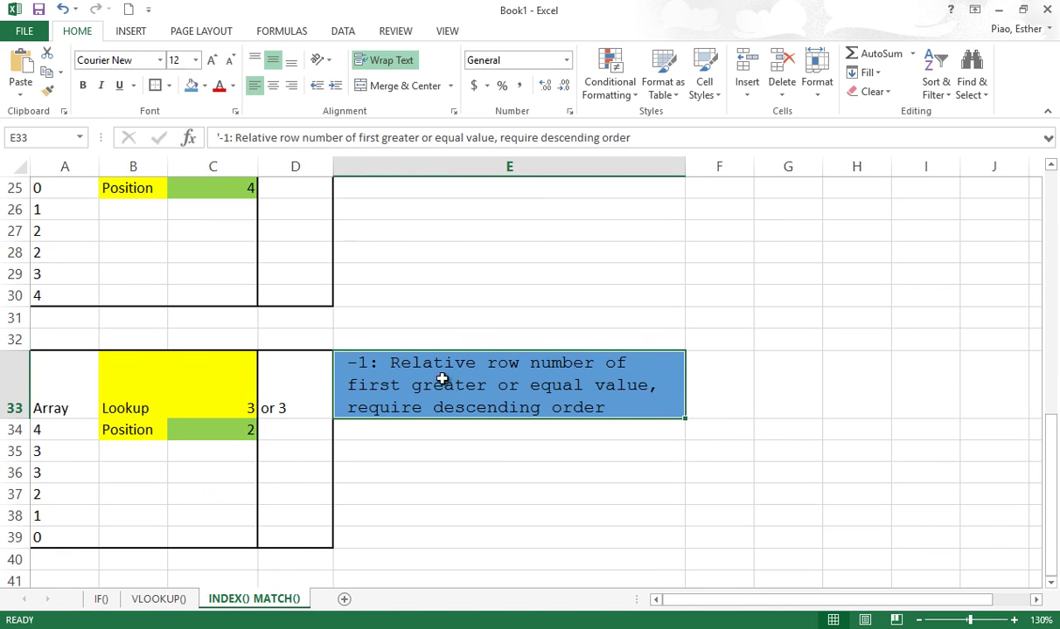
pyautogui.scroll(8, 447, 357)
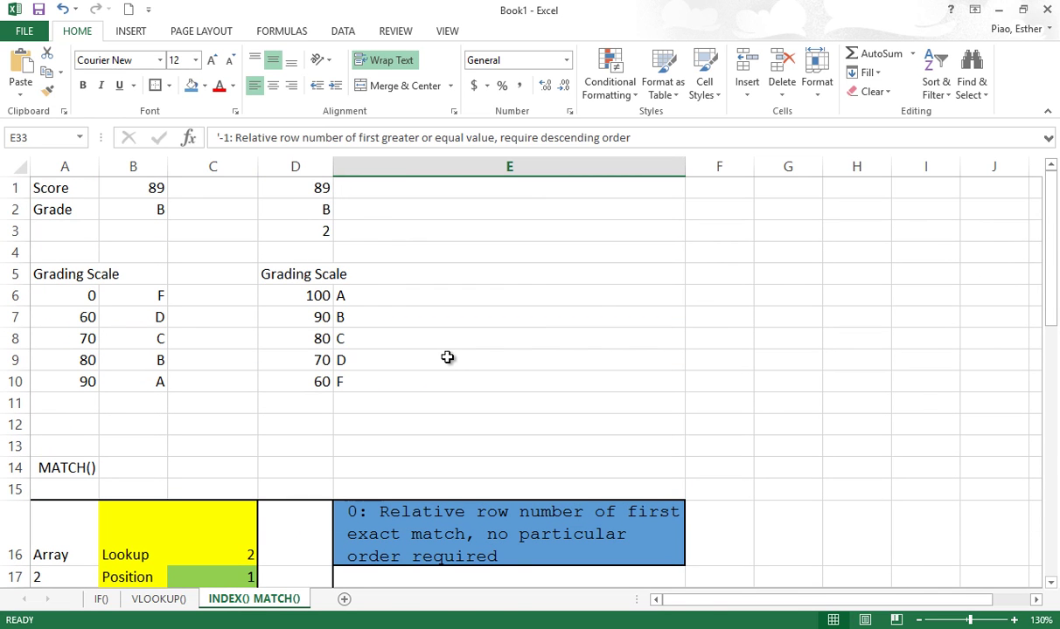
# - Set the score in D1 to 90 and check the MATCH formula in D3
pyautogui.click(315, 208)
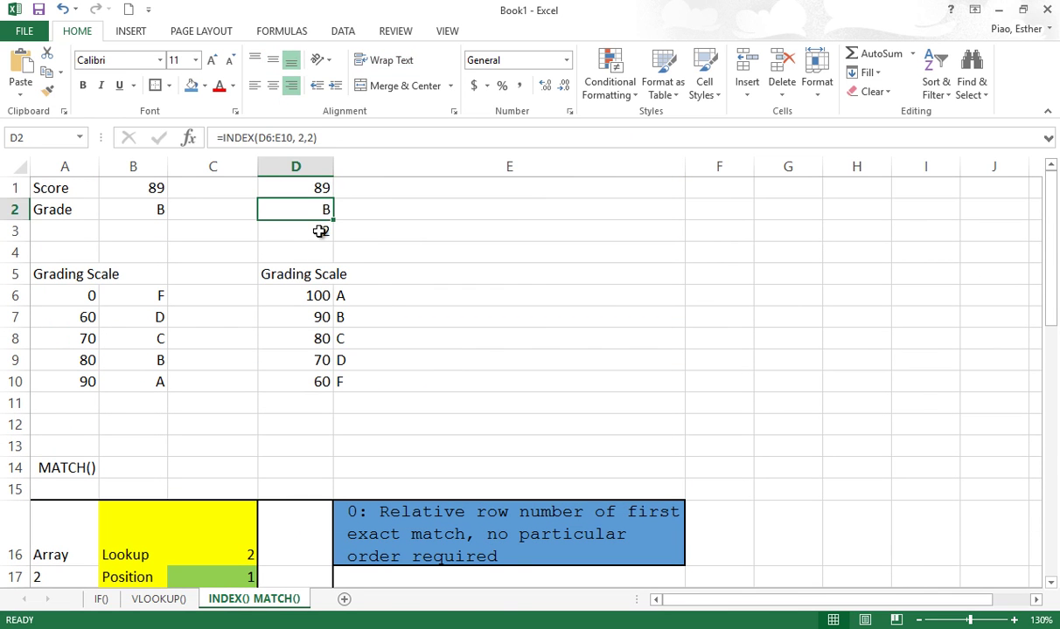
pyautogui.click(320, 231)
pyautogui.click(322, 189)
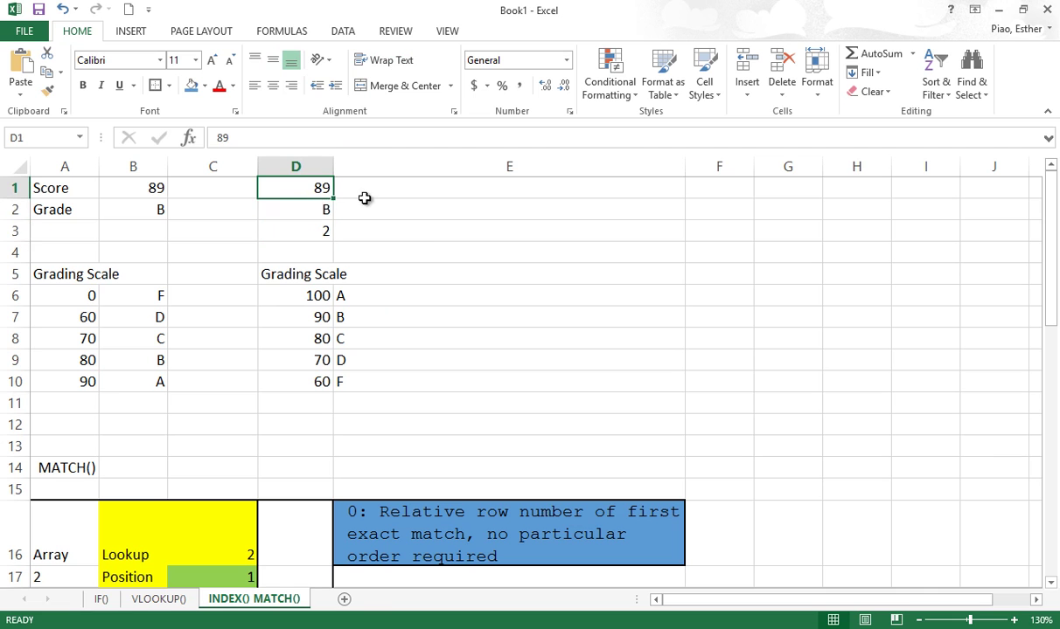
pyautogui.write('90')
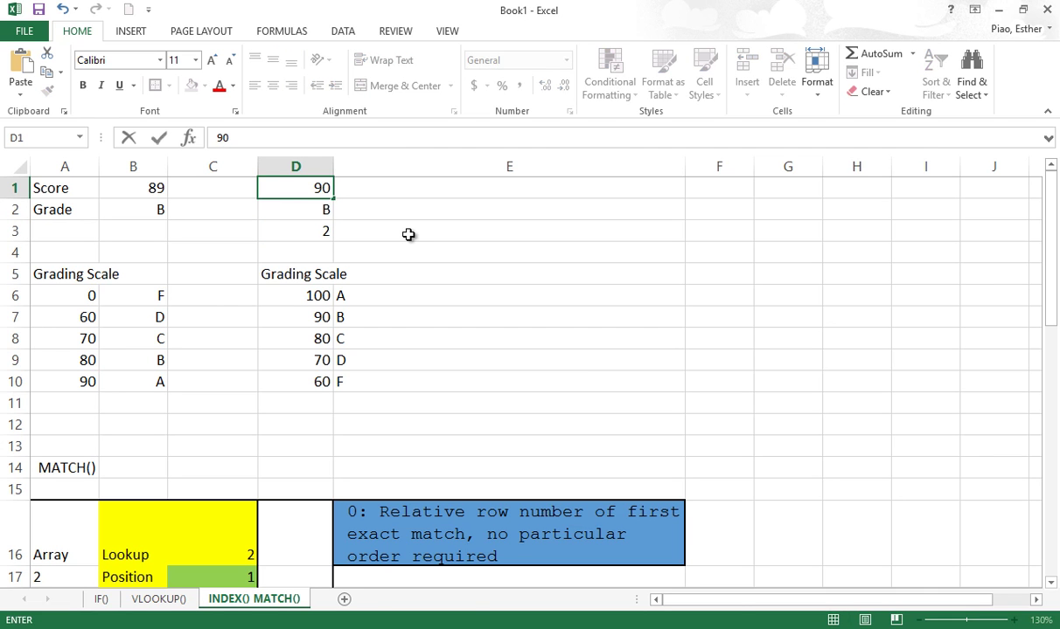
pyautogui.press('Return')
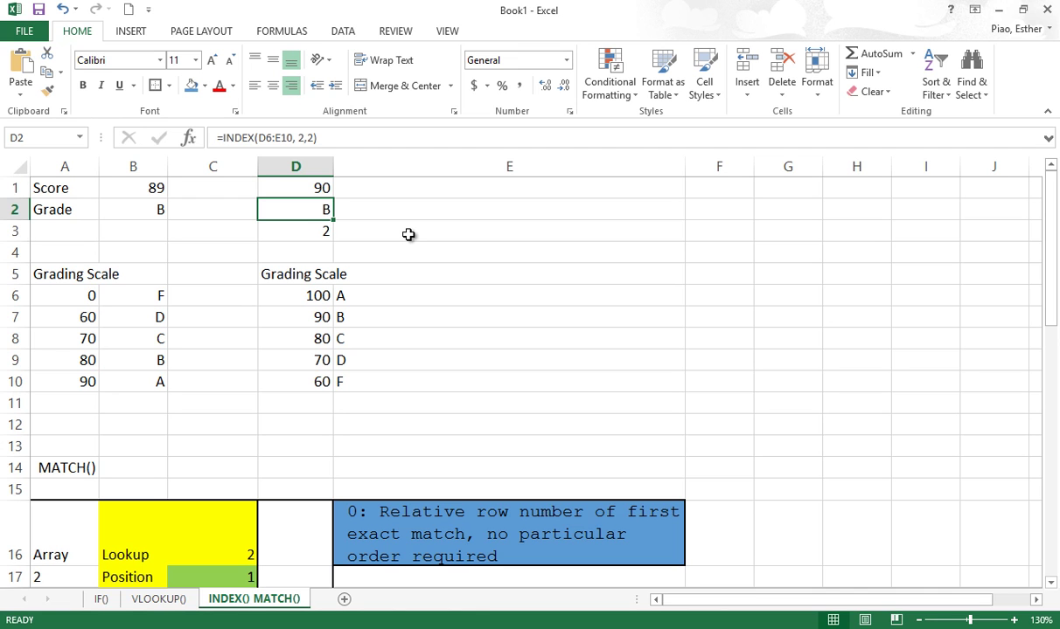
pyautogui.click(309, 185)
pyautogui.click(321, 232)
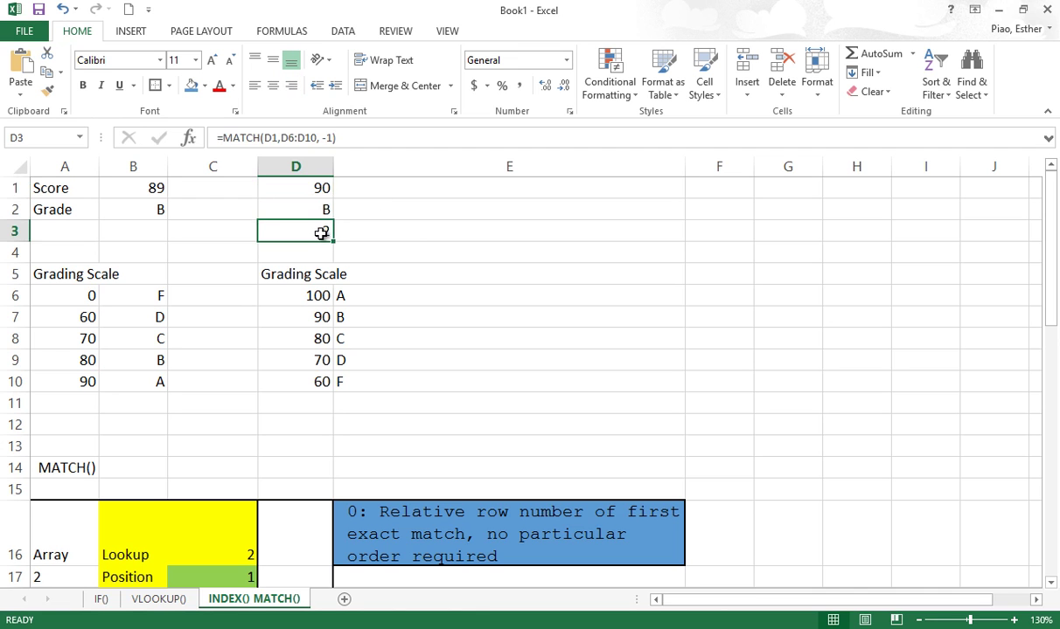
pyautogui.click(315, 137)
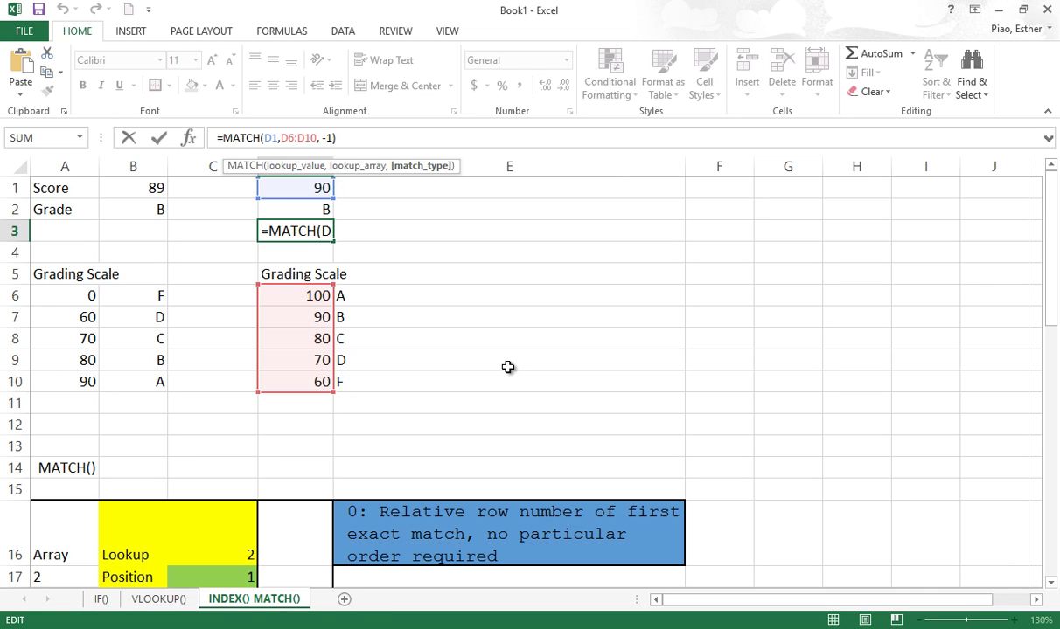
pyautogui.hotkey('ctrl', 'Return')
# - Replace the descending scale's thresholds in D6:D10 with 99.999, 89.999, 79.999, 69.999 and 0
pyautogui.click(319, 295)
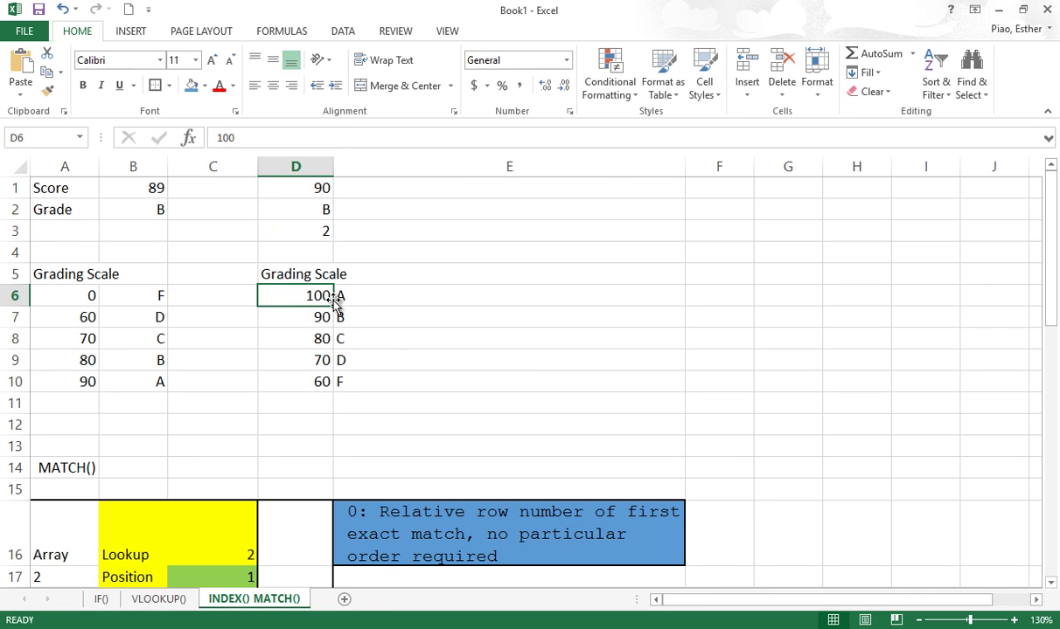
pyautogui.write('99.999')
pyautogui.press('Return')
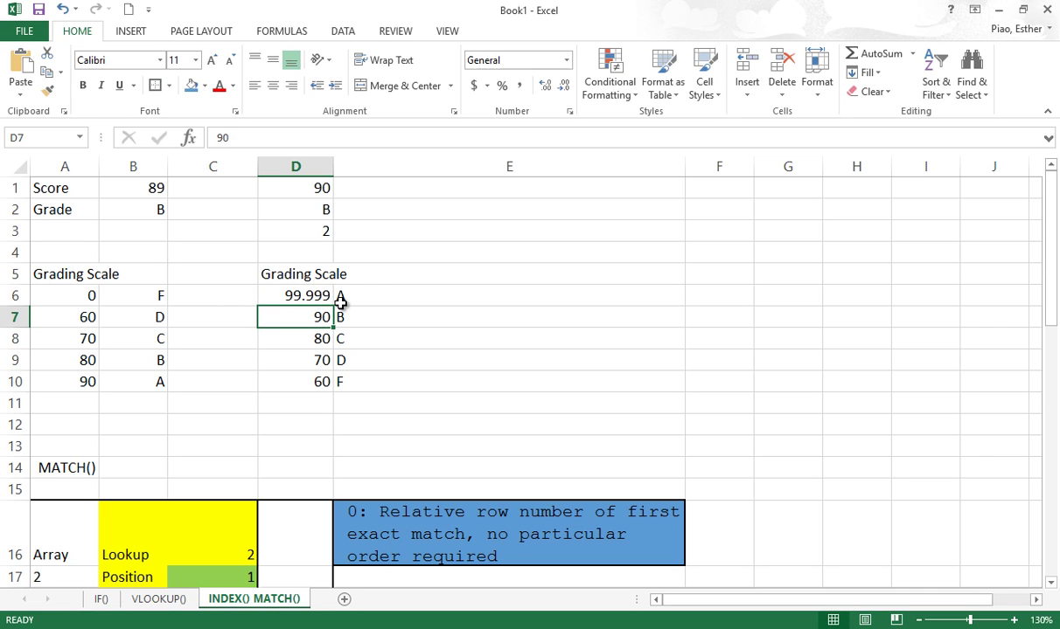
pyautogui.write('89.999')
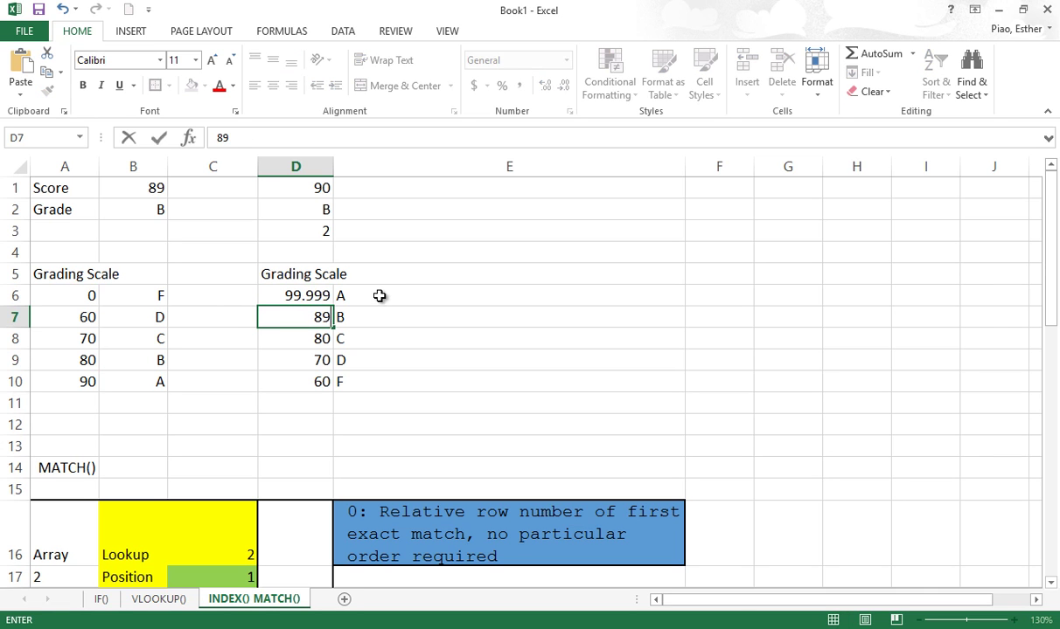
pyautogui.press('Return')
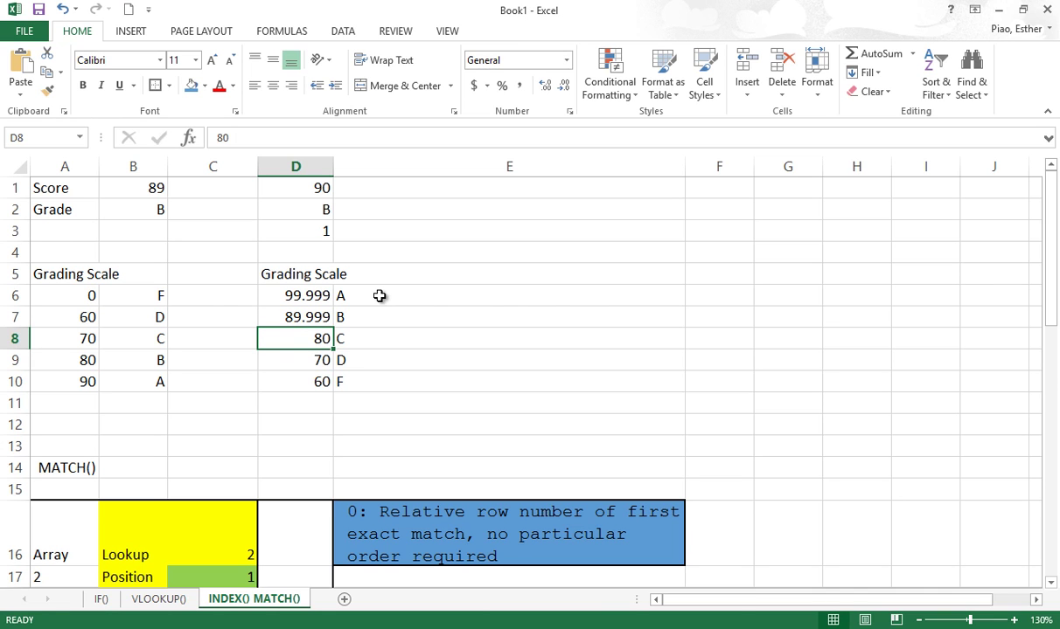
pyautogui.write('70.999')
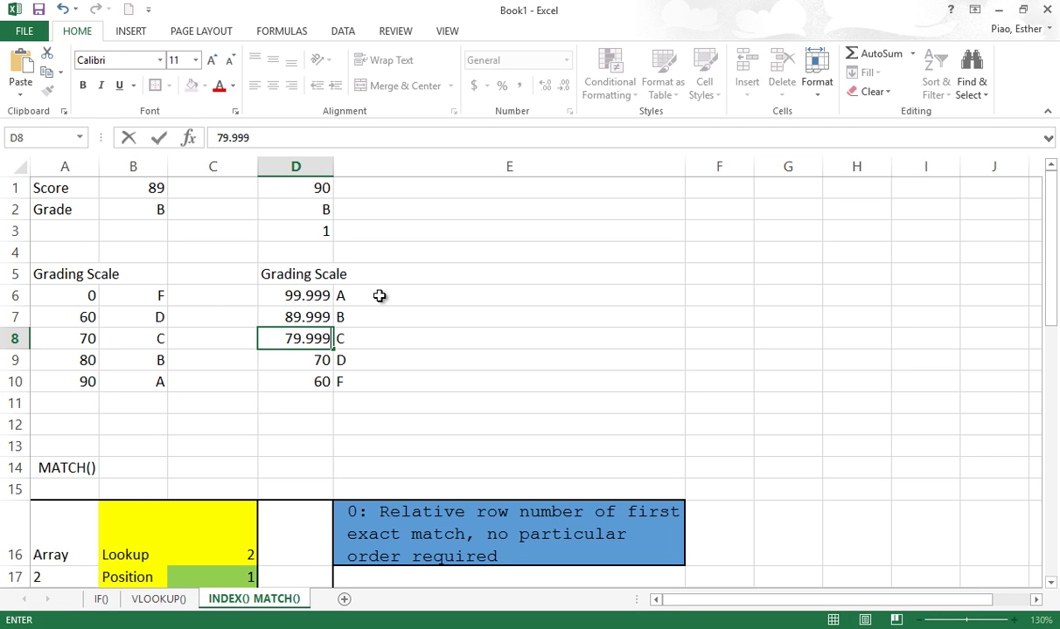
pyautogui.press('Return')
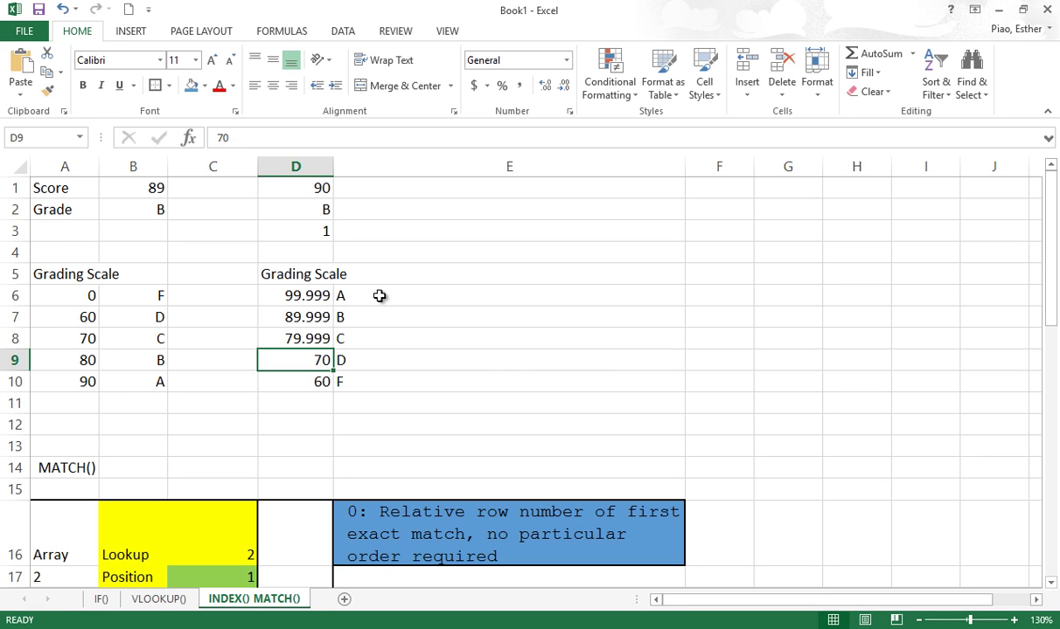
pyautogui.write('69.')
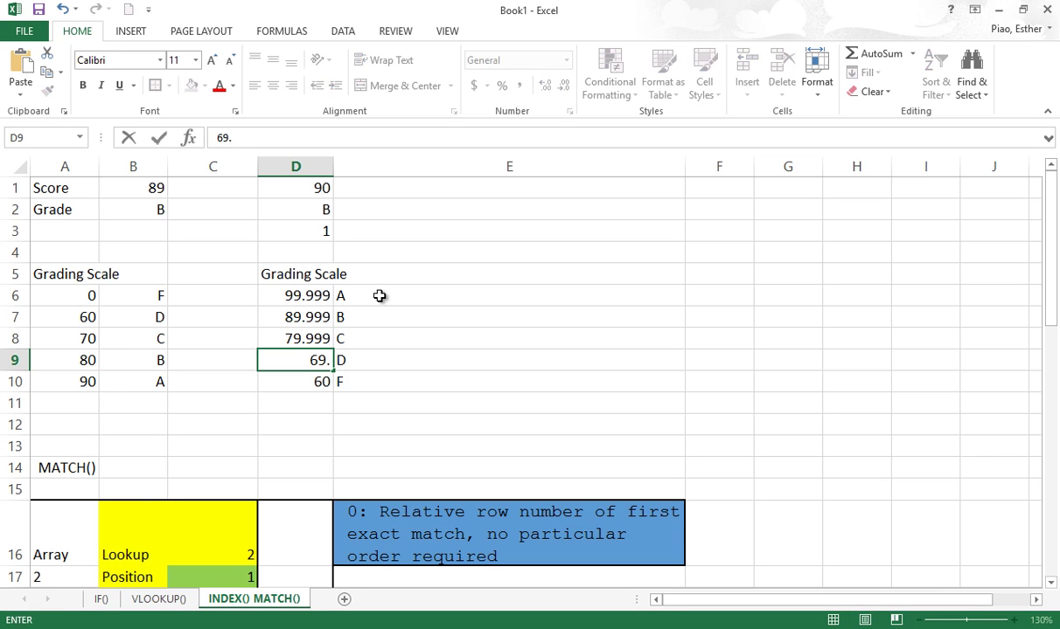
pyautogui.write('999')
pyautogui.press('Return')
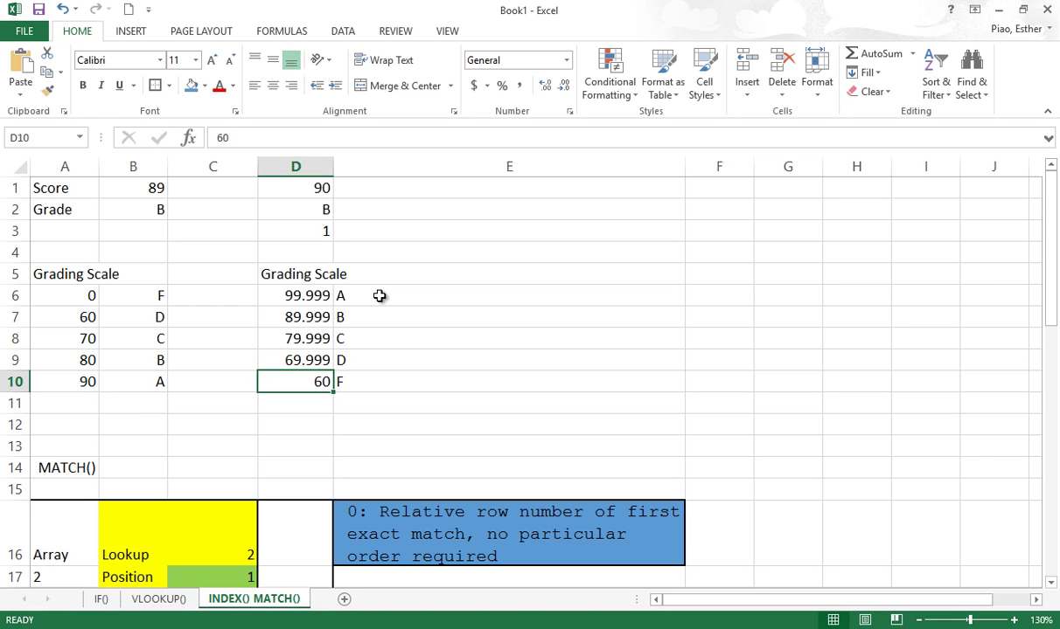
pyautogui.write('0')
pyautogui.press('Return')
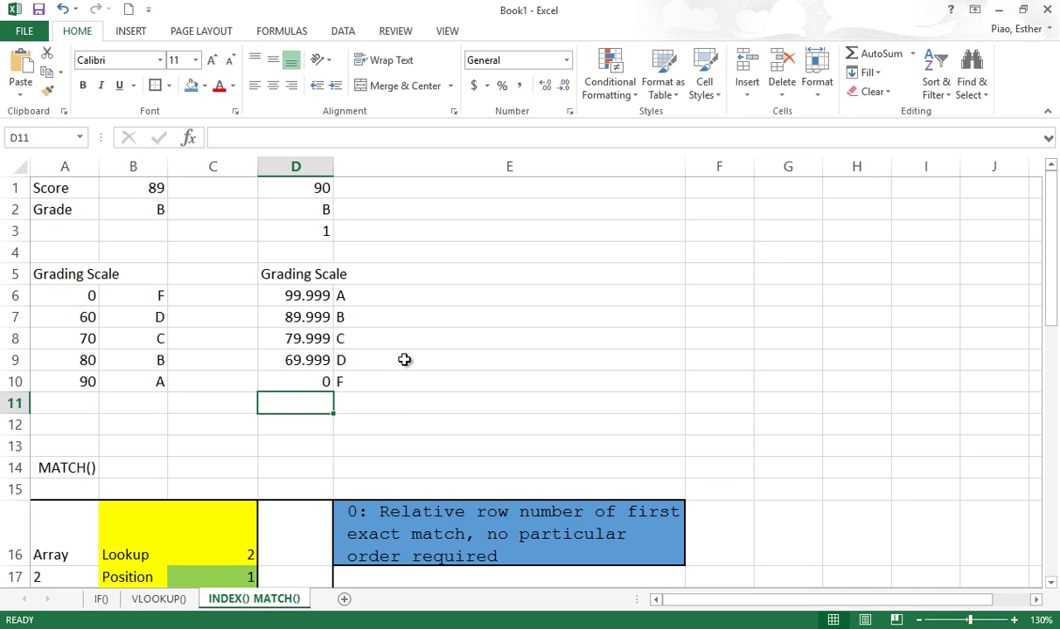
# - Review the revised thresholds in D6:D10 and test them by setting the score in D1 to 89.99
pyautogui.click(324, 229)
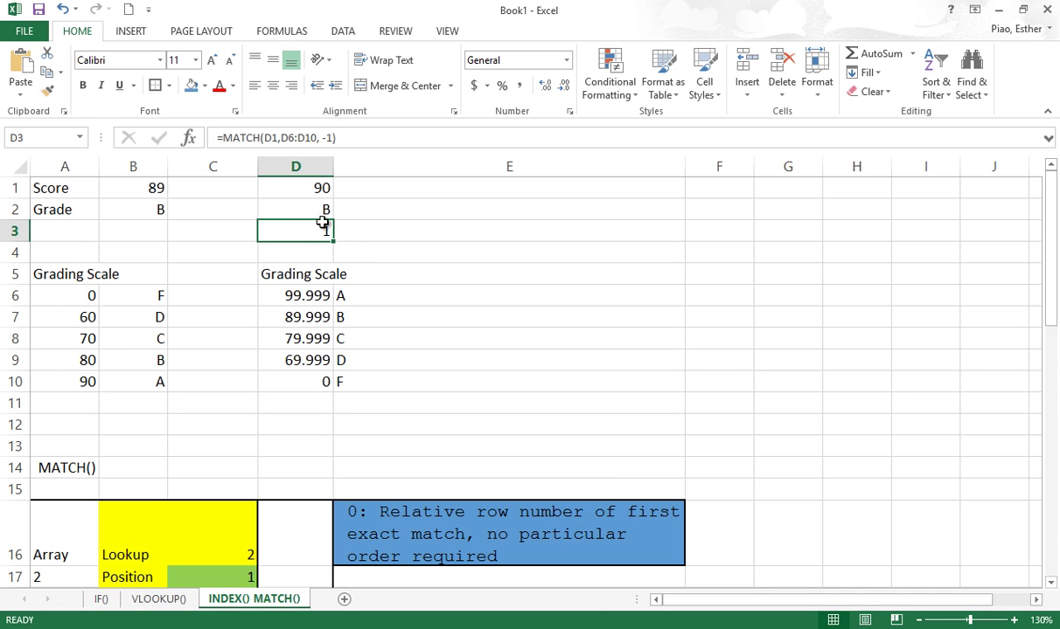
pyautogui.moveTo(322, 297); pyautogui.dragTo(315, 382)
pyautogui.click(316, 298)
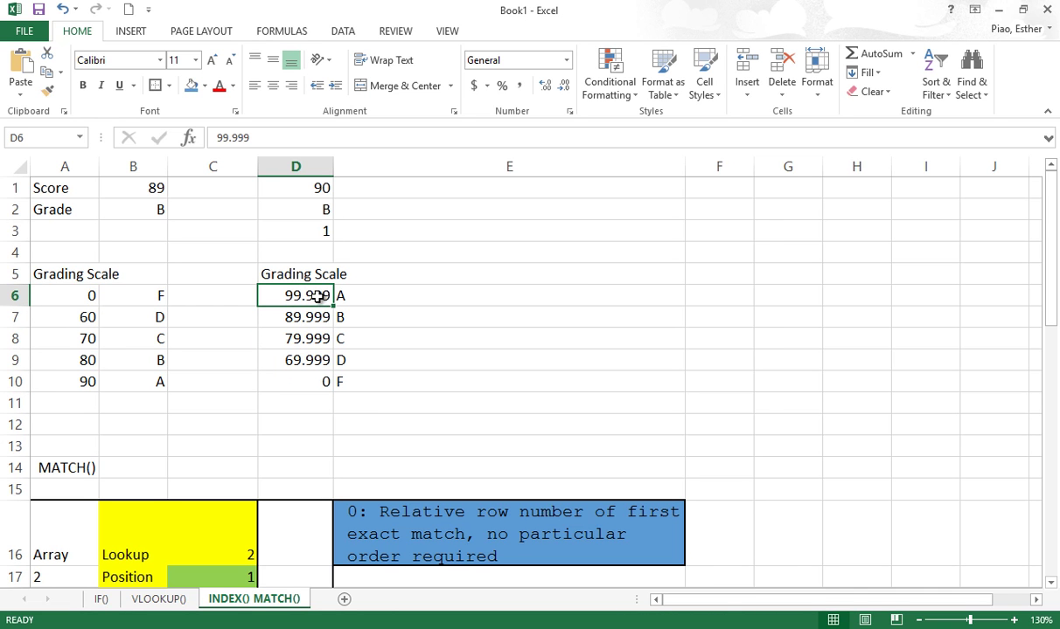
pyautogui.click(321, 189)
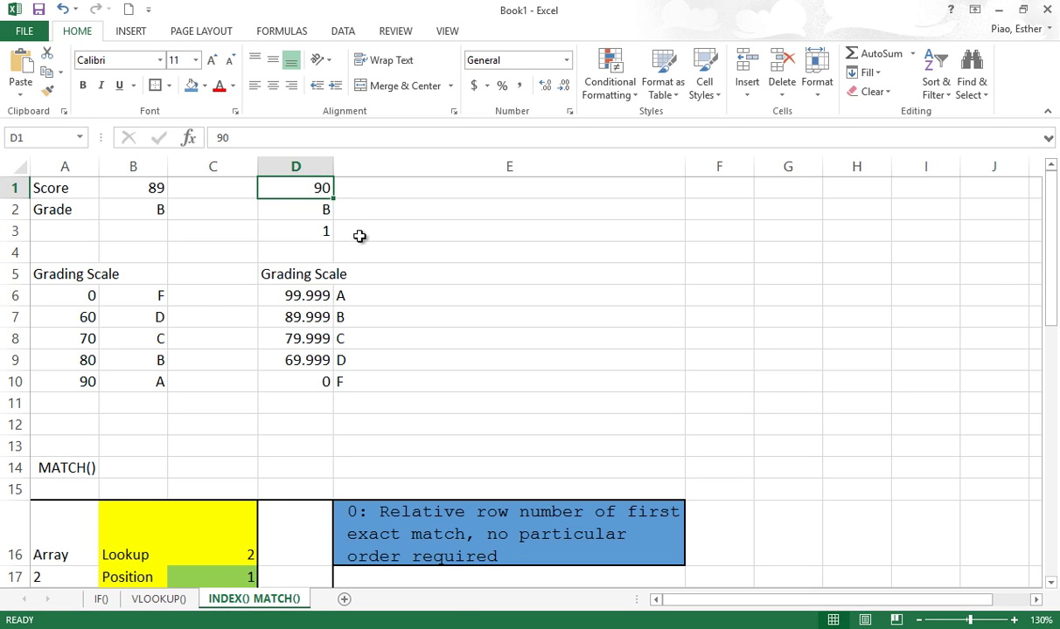
pyautogui.moveTo(318, 299); pyautogui.dragTo(315, 378)
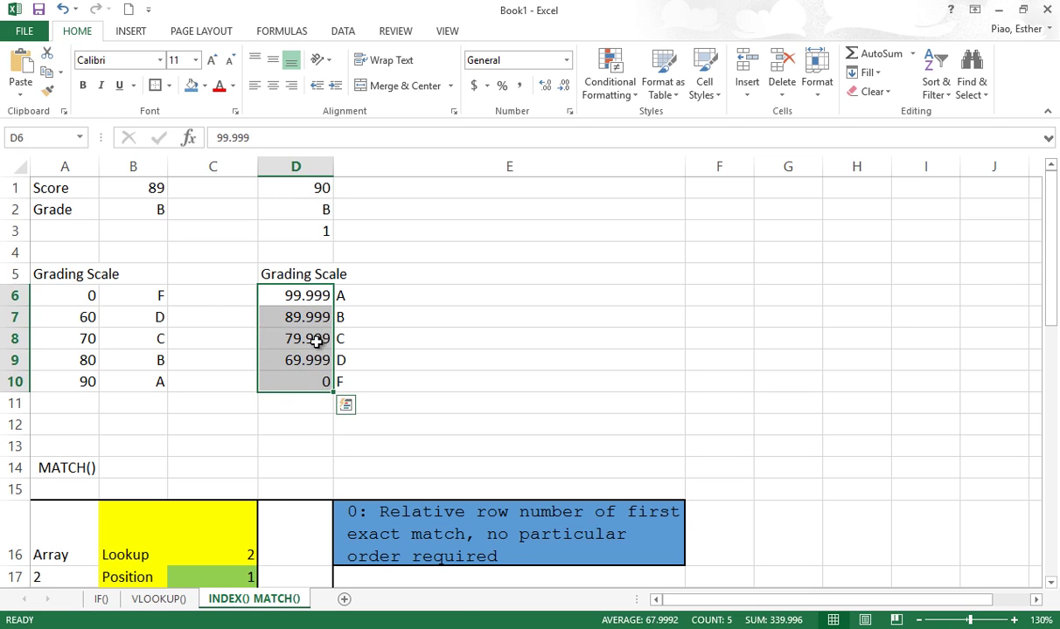
pyautogui.click(325, 194)
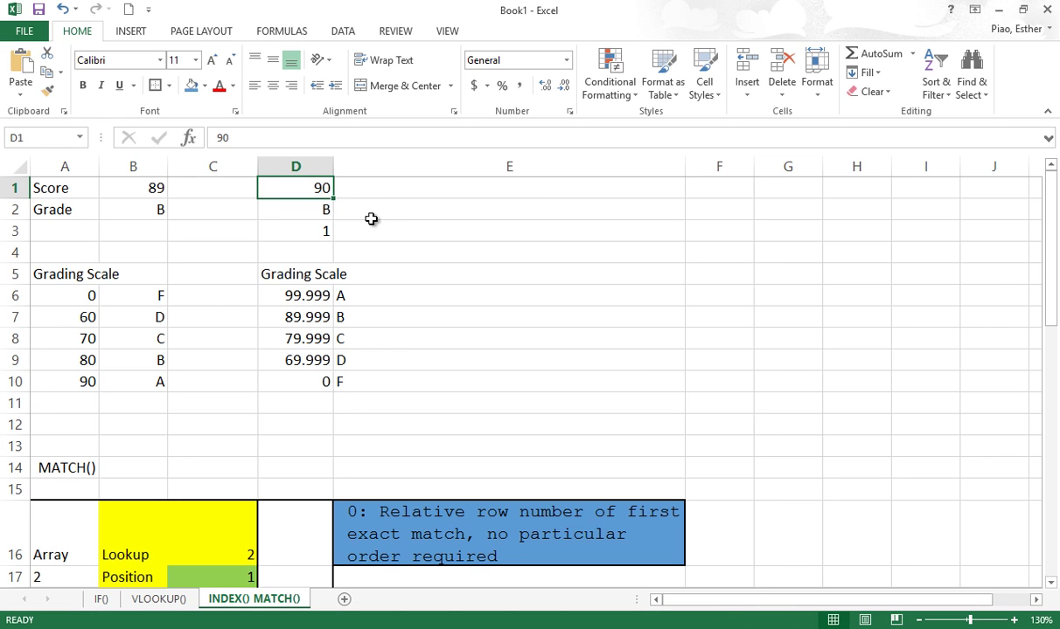
pyautogui.write('89.99')
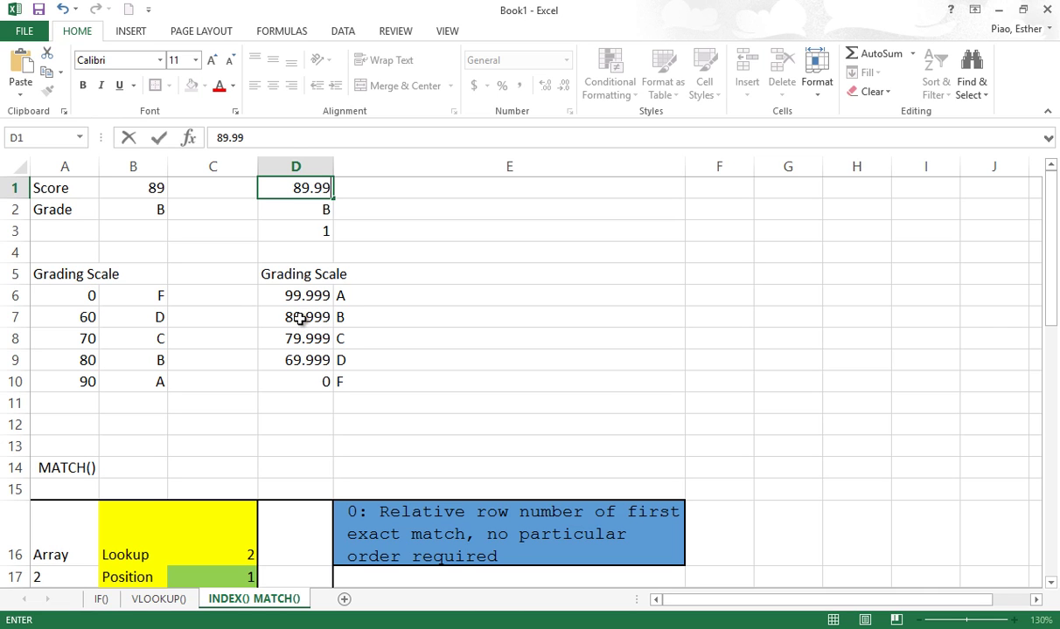
pyautogui.press('Return')
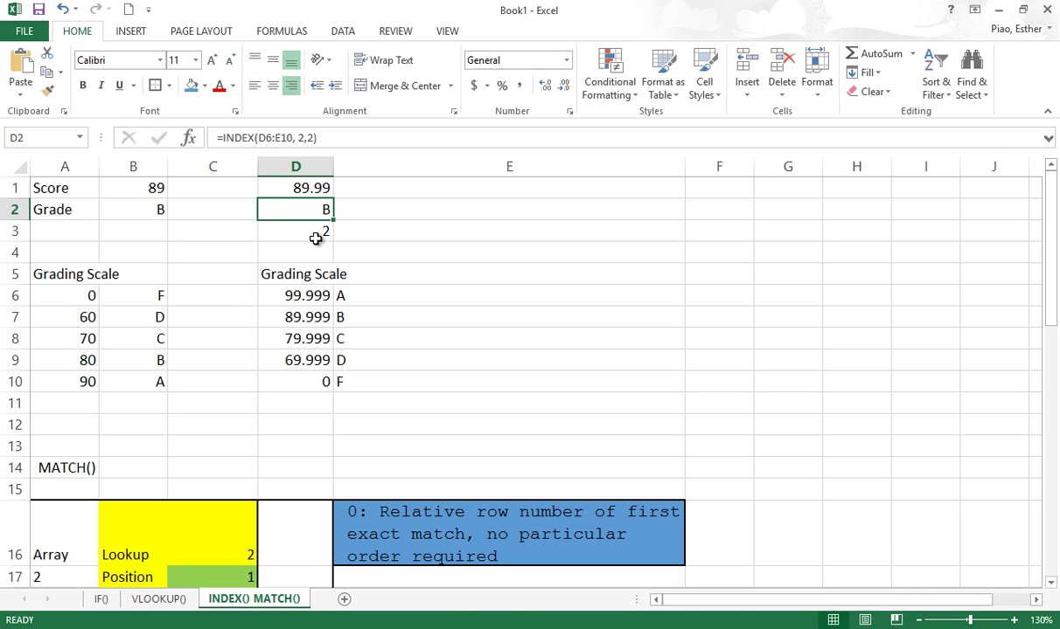
# - Set the score in D1 to 59 to test the lowest grade
pyautogui.click(298, 184)
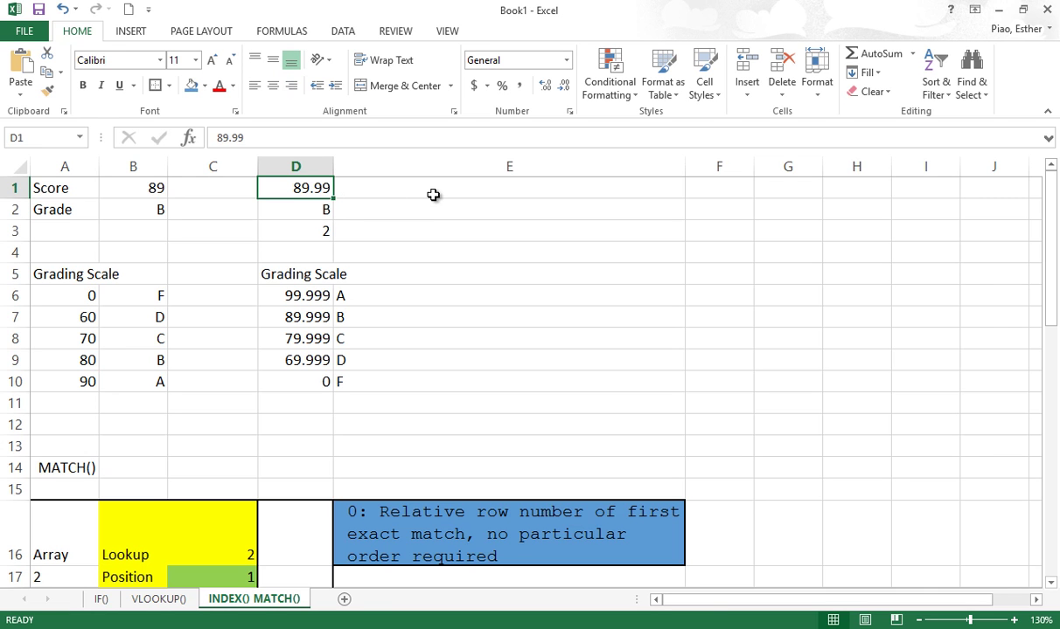
pyautogui.write('59')
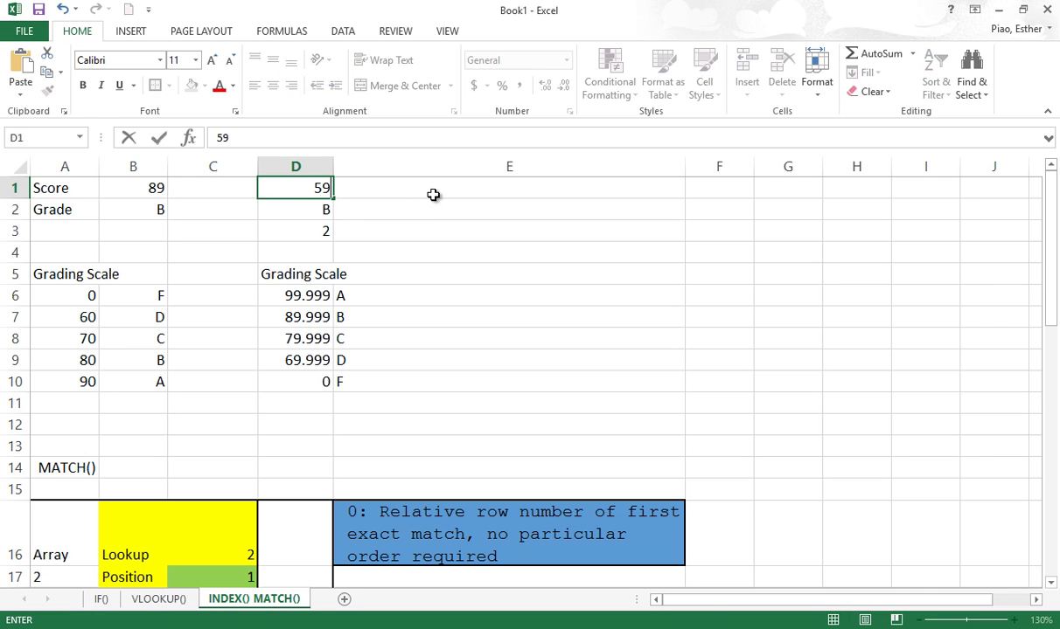
pyautogui.press('Return')
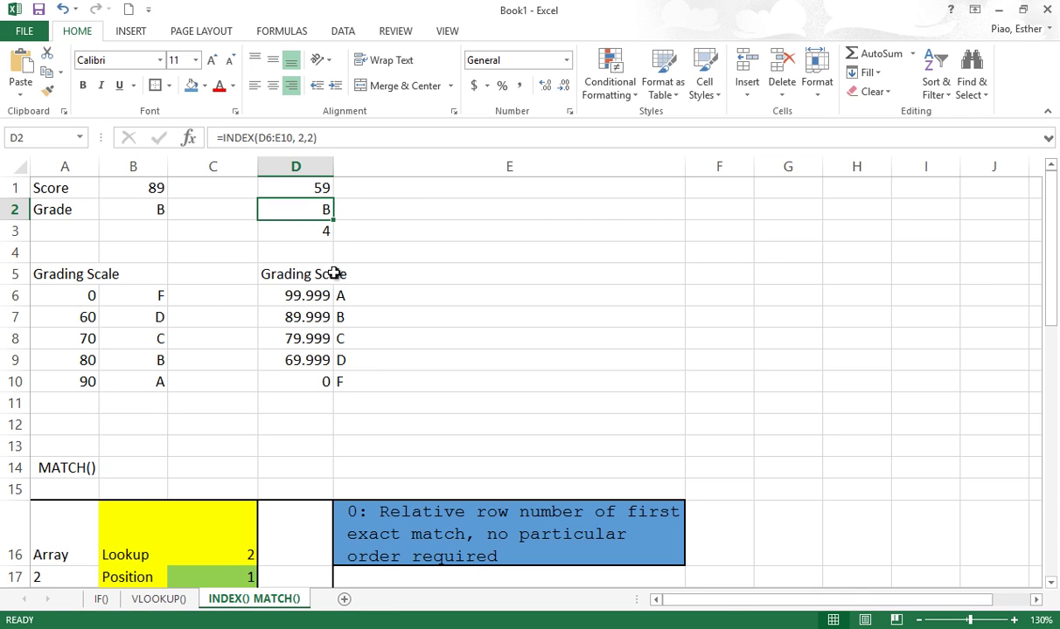
# - Set the threshold for grade F in D10 to 59.999
pyautogui.click(297, 381)
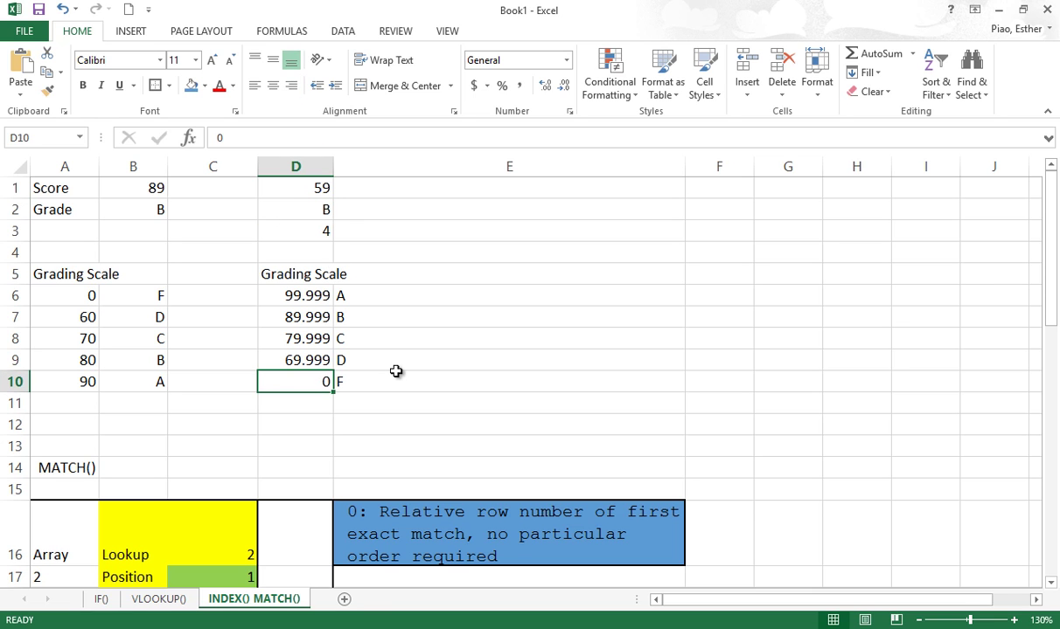
pyautogui.write('59.999')
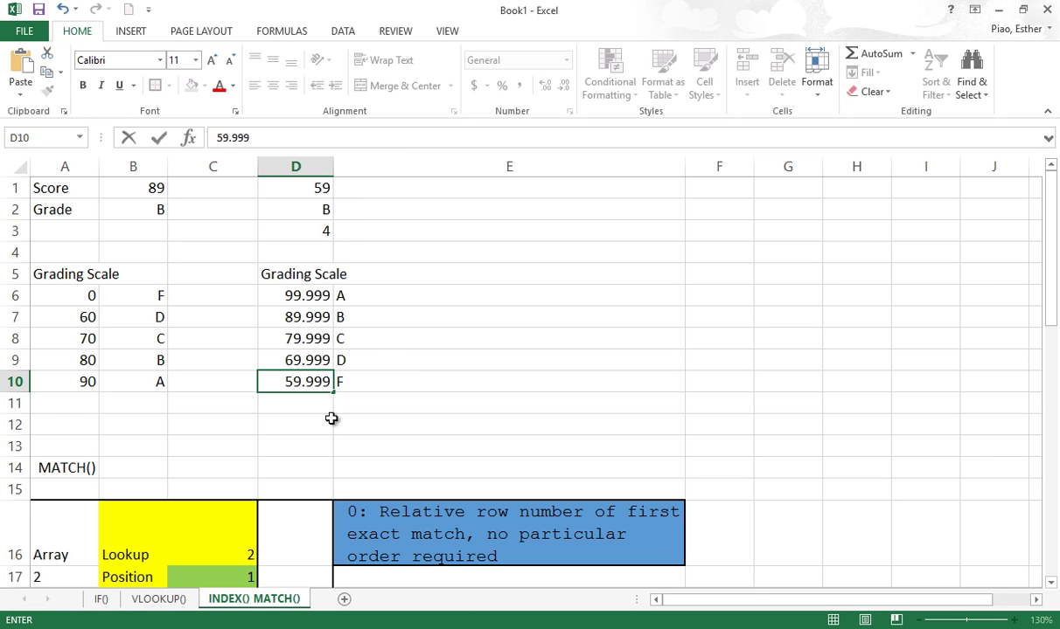
pyautogui.press('Return')
pyautogui.click(319, 381)
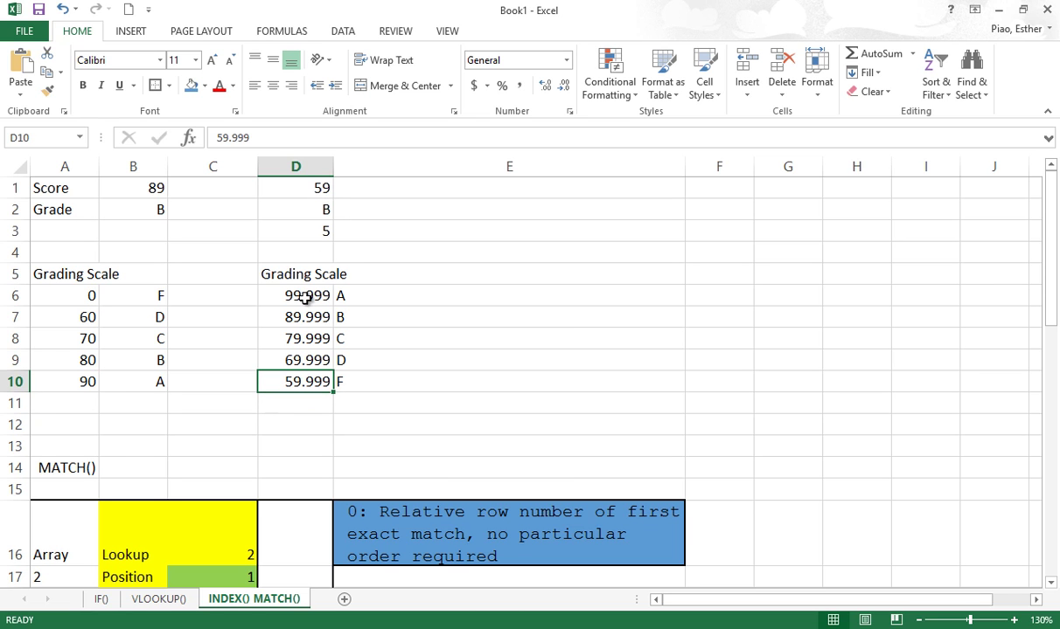
# - Copy the MATCH expression from D3 into D2 as the row number, making the formula =INDEX(D6:E10, MATCH(D1,D6:D10, -1),2)
pyautogui.click(313, 229)
pyautogui.moveTo(217, 137); pyautogui.dragTo(358, 148)
pyautogui.hotkey('ctrl', 'c')
pyautogui.click(357, 147)
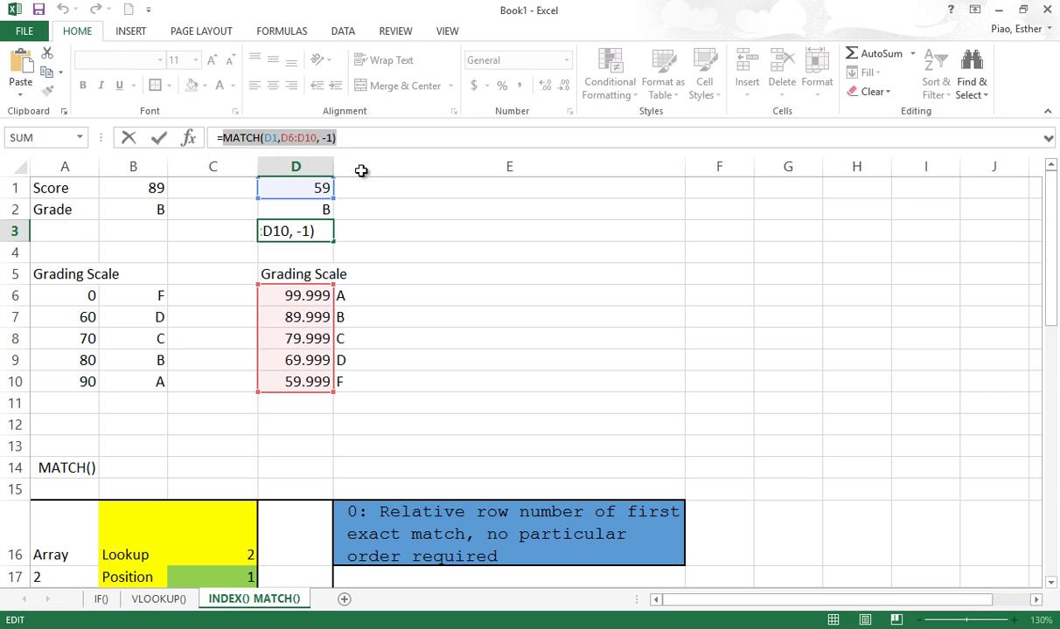
pyautogui.press('Escape')
pyautogui.click(315, 210)
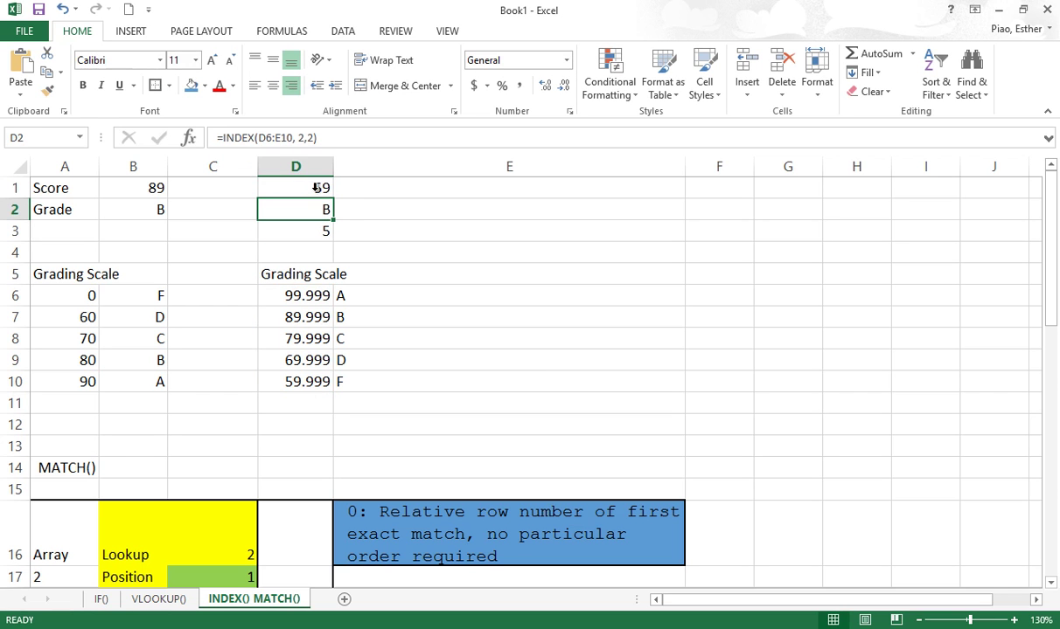
pyautogui.click(341, 136)
pyautogui.press('Left')
pyautogui.press('Left')
pyautogui.press('Left')
pyautogui.hotkey('ctrl', 'v')
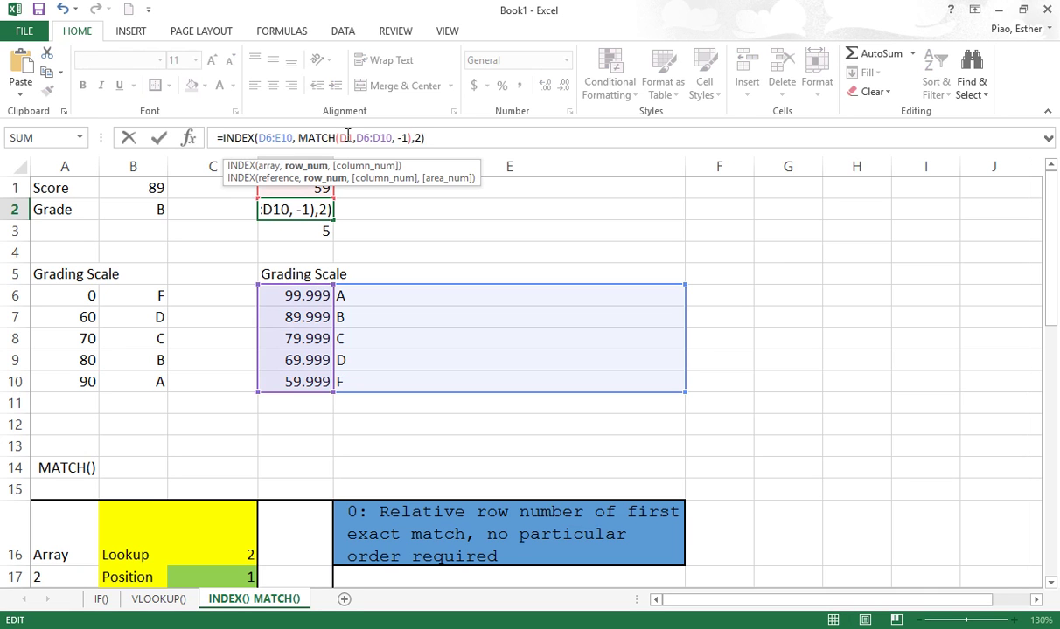
pyautogui.press('Return')
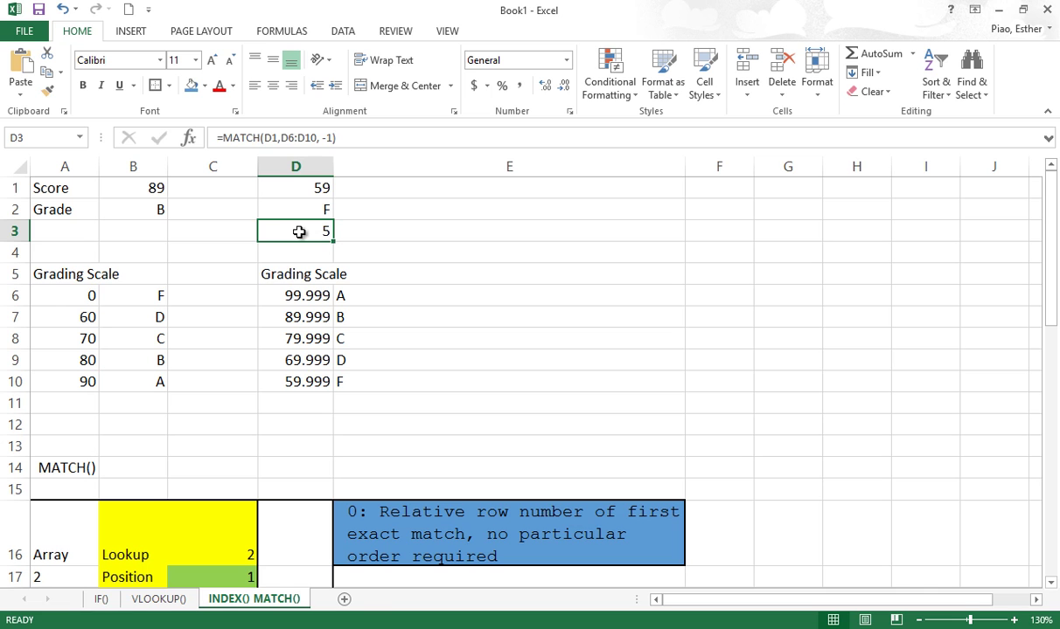
# - Delete the helper MATCH formula in D3 and test the combined grade formula by setting the score in D1 to 97
pyautogui.press('Delete')
pyautogui.click(295, 184)
pyautogui.write('97')
pyautogui.press('Return')
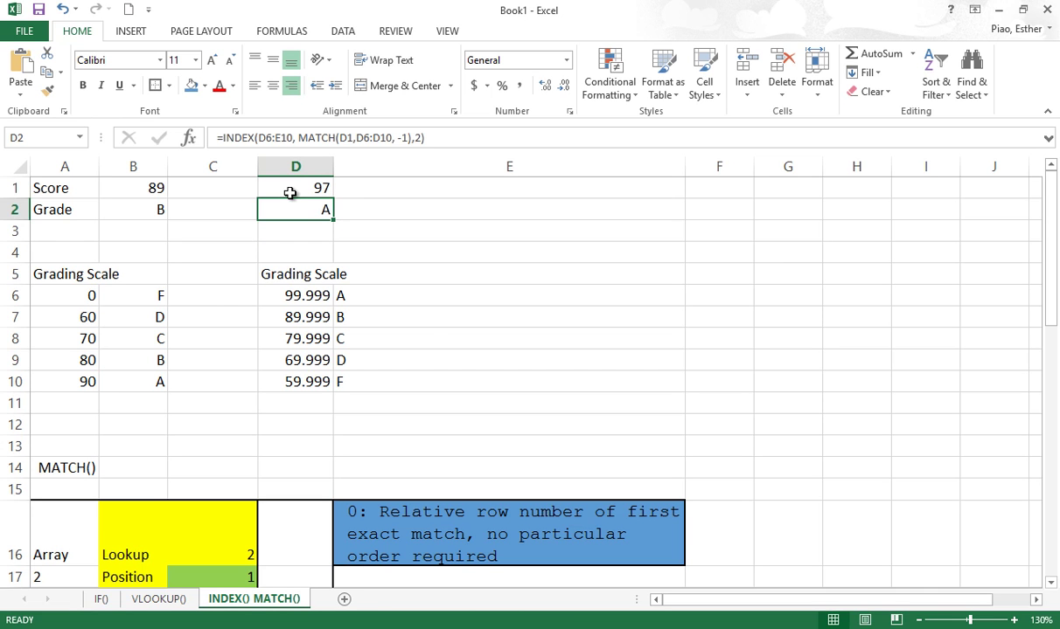
pyautogui.click(290, 192)
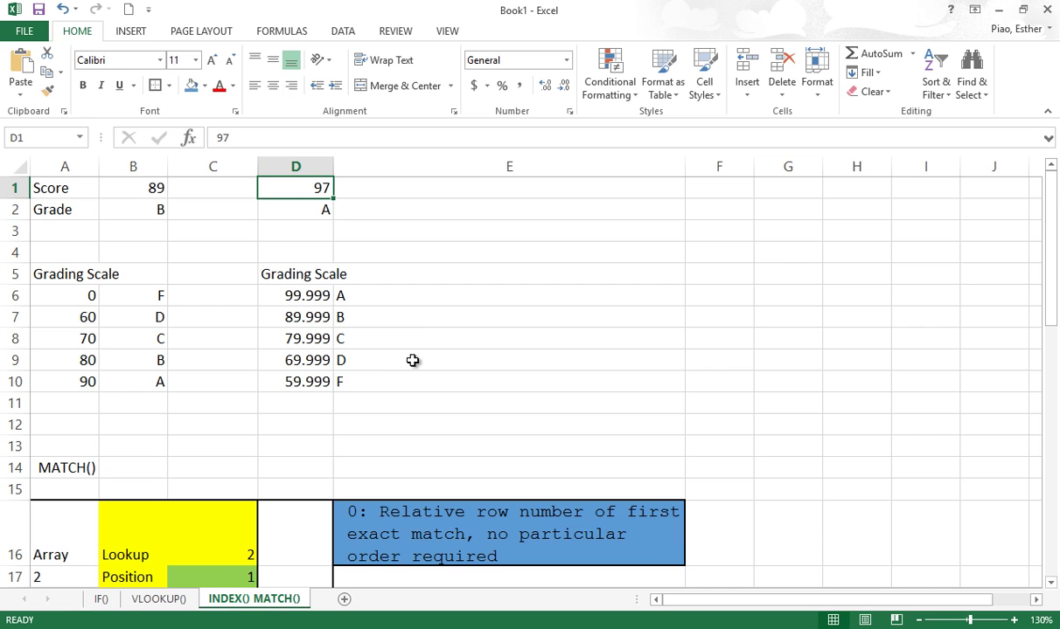
# - Review the notes and example arrays for MATCH types 0, 1 and -1 below the grading scales
pyautogui.scroll(-2, 412, 360)
pyautogui.scroll(-1, 413, 362)
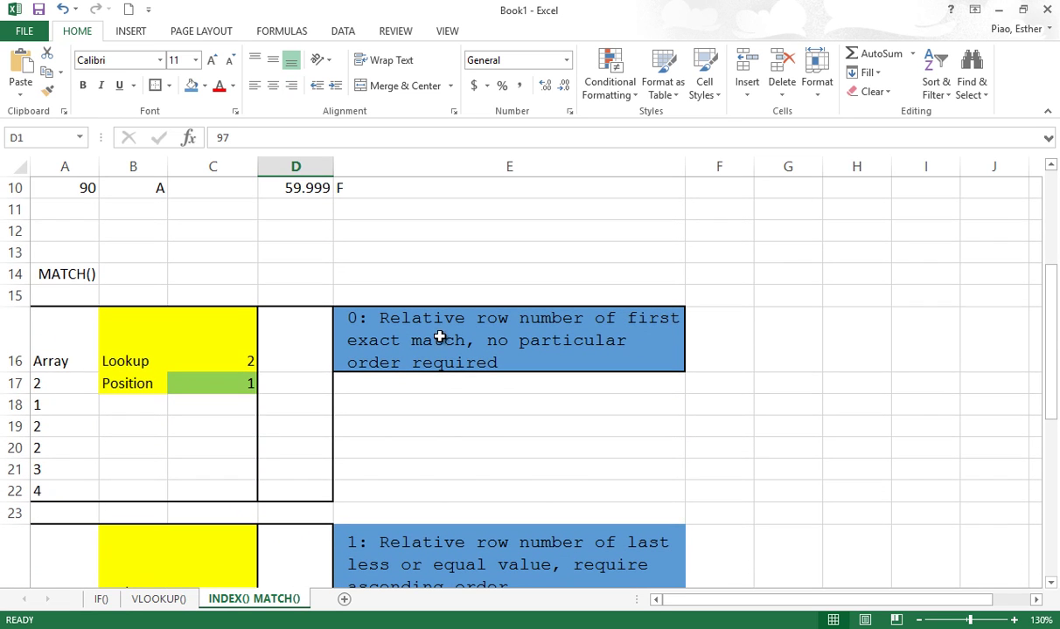
pyautogui.click(369, 331)
pyautogui.scroll(-3, 371, 349)
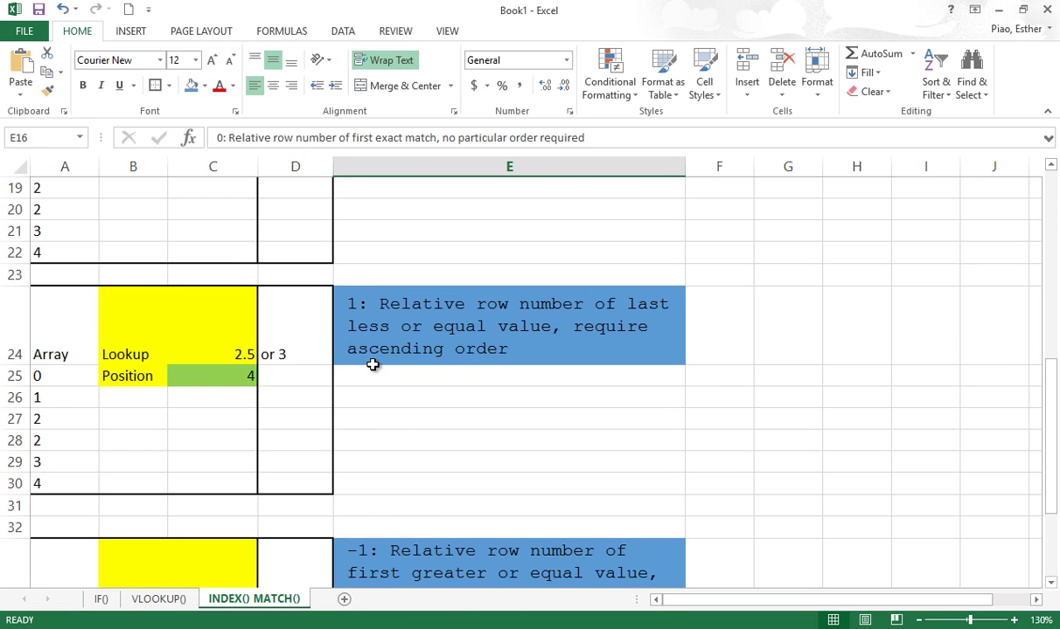
pyautogui.scroll(-2, 371, 362)
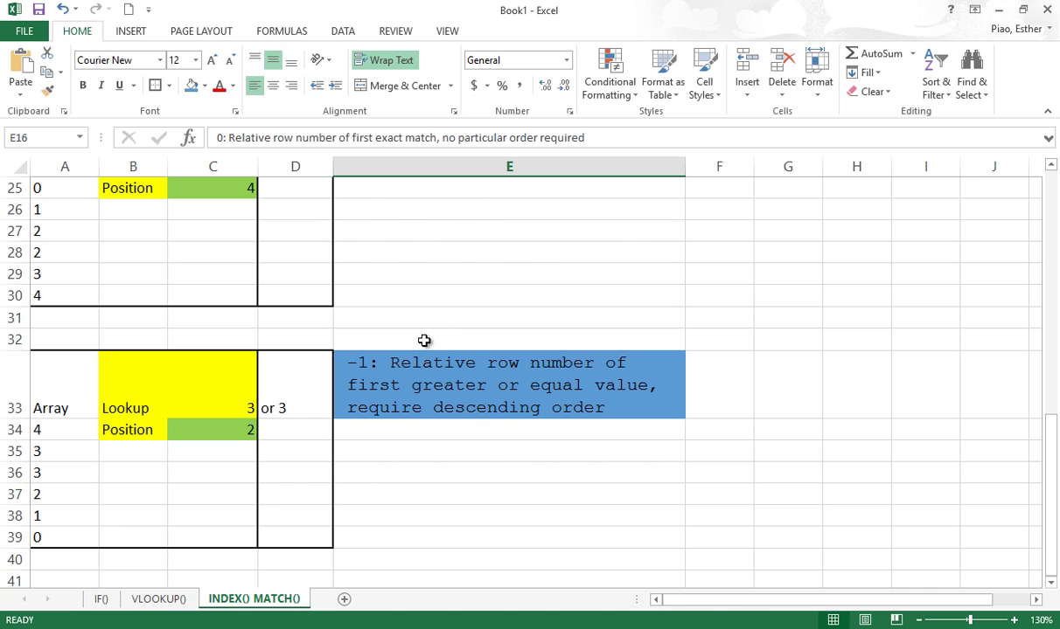
pyautogui.scroll(8, 424, 341)
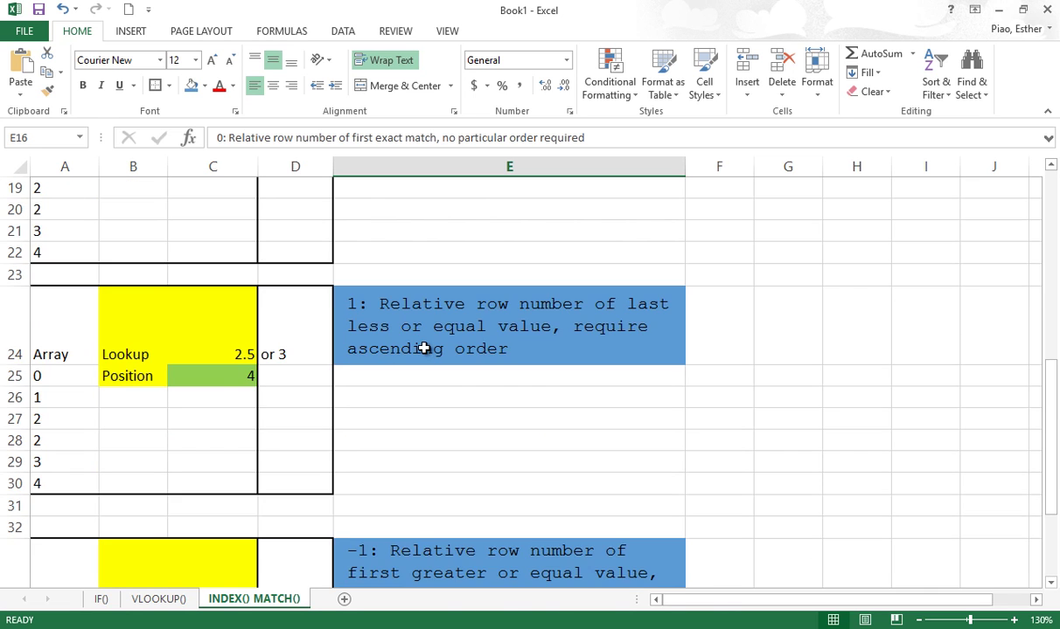